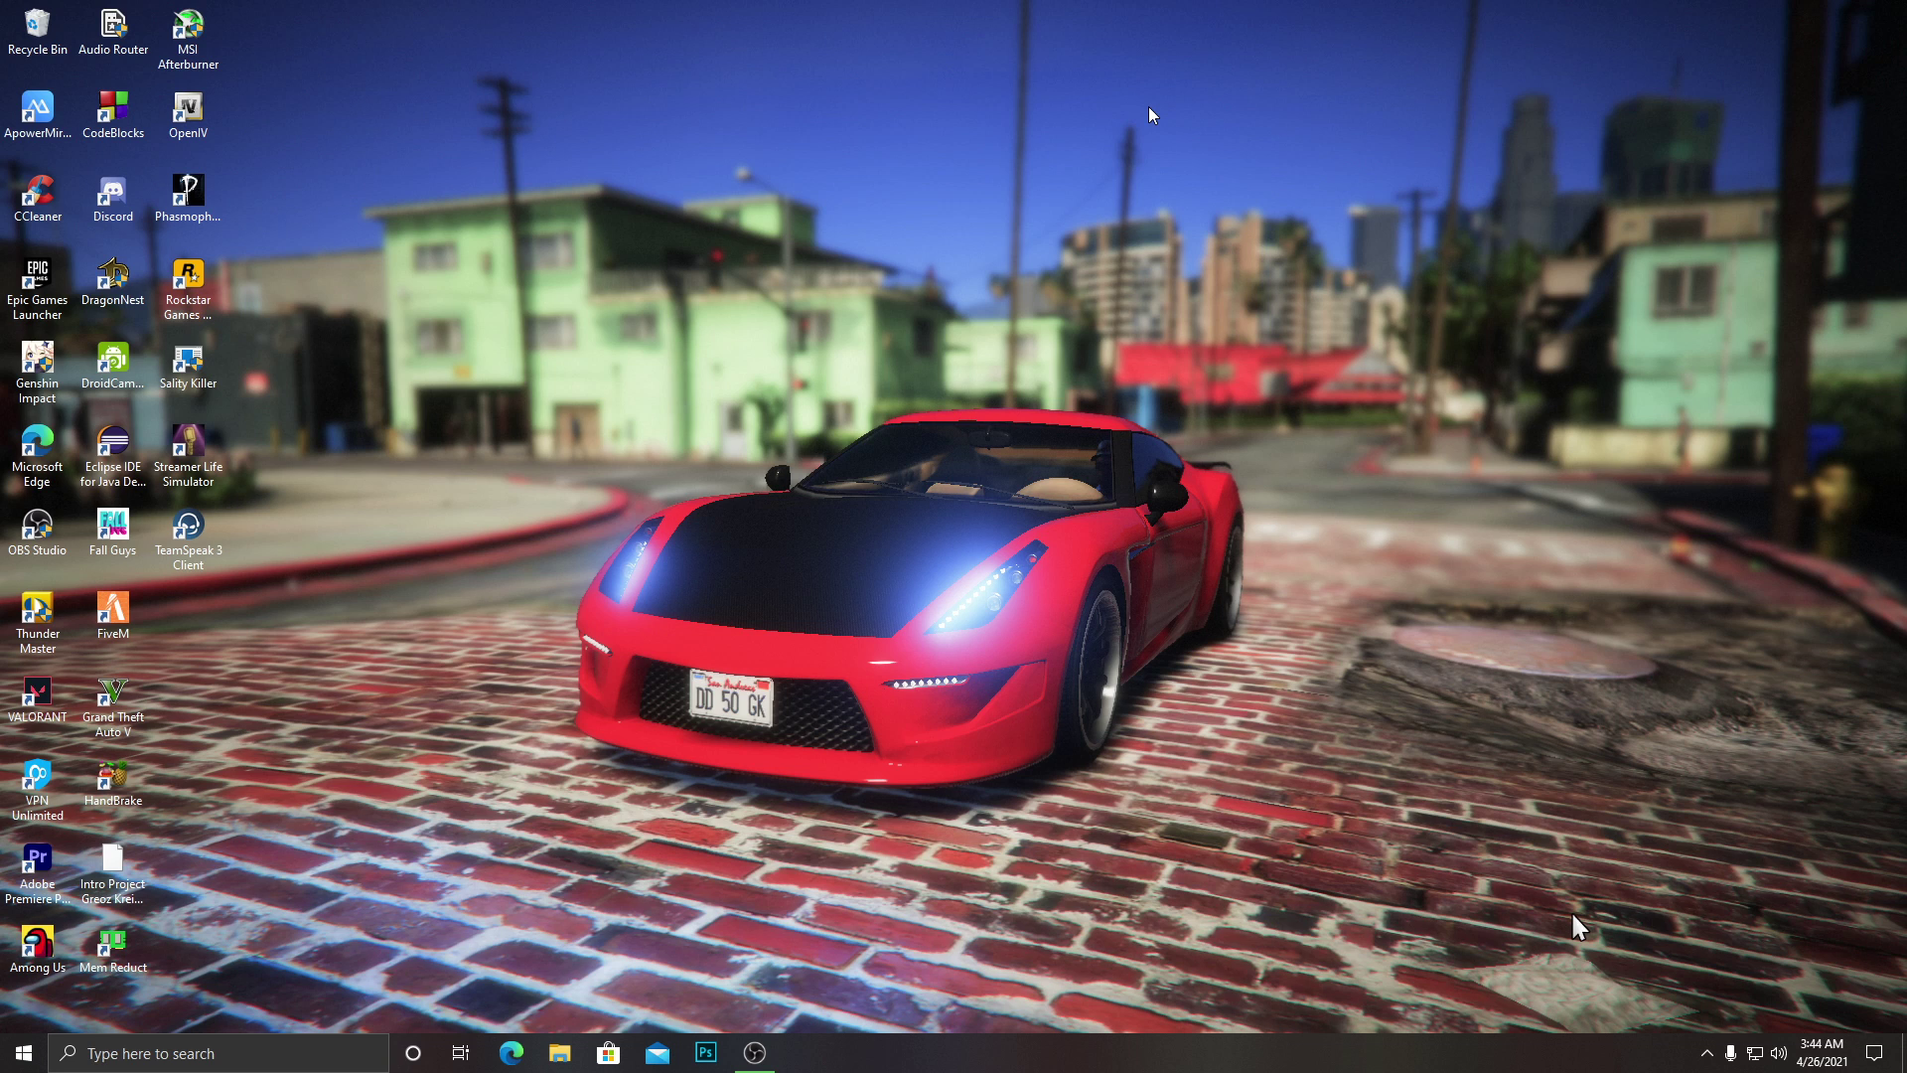
Search 'ccleaner' and launch CCleaner as administrator, approving the permission prompt.
{"action": "left_click", "coordinate": [259, 1058]}
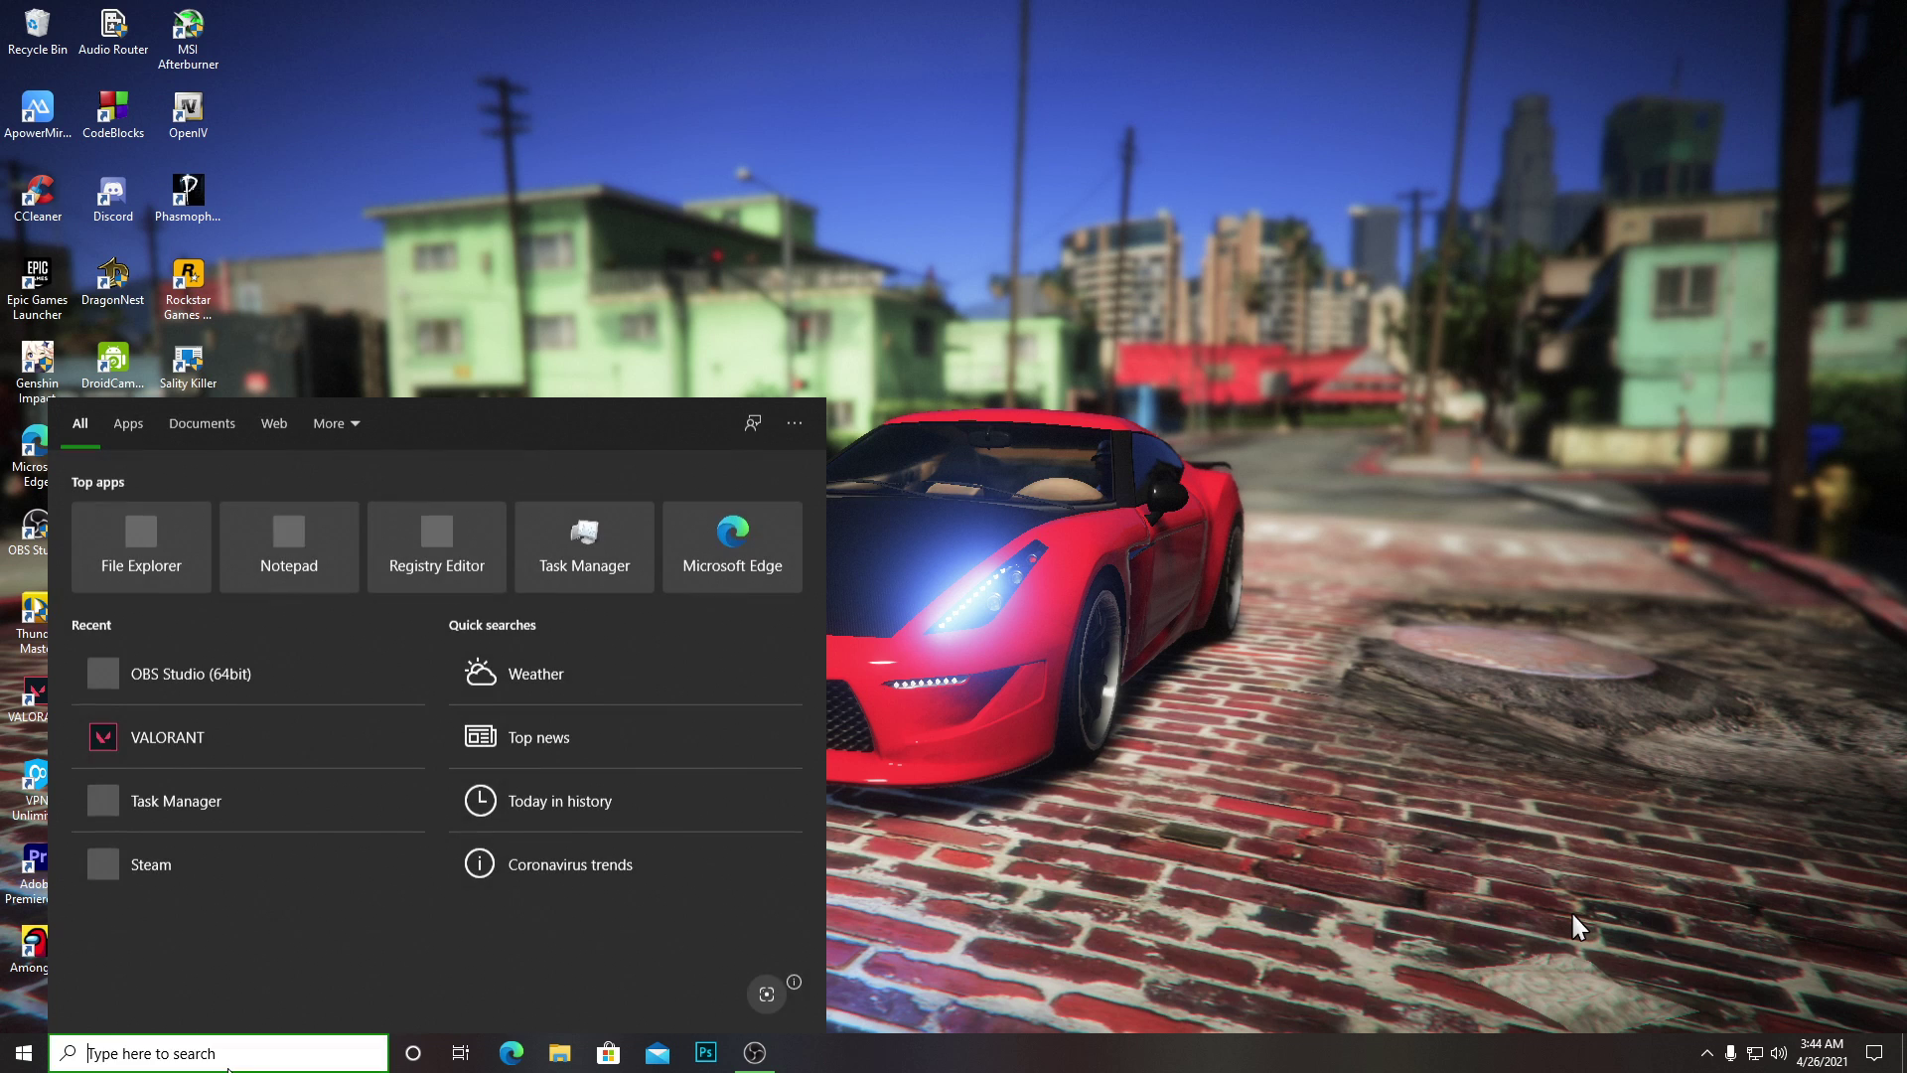
{"action": "left_click", "coordinate": [1490, 501]}
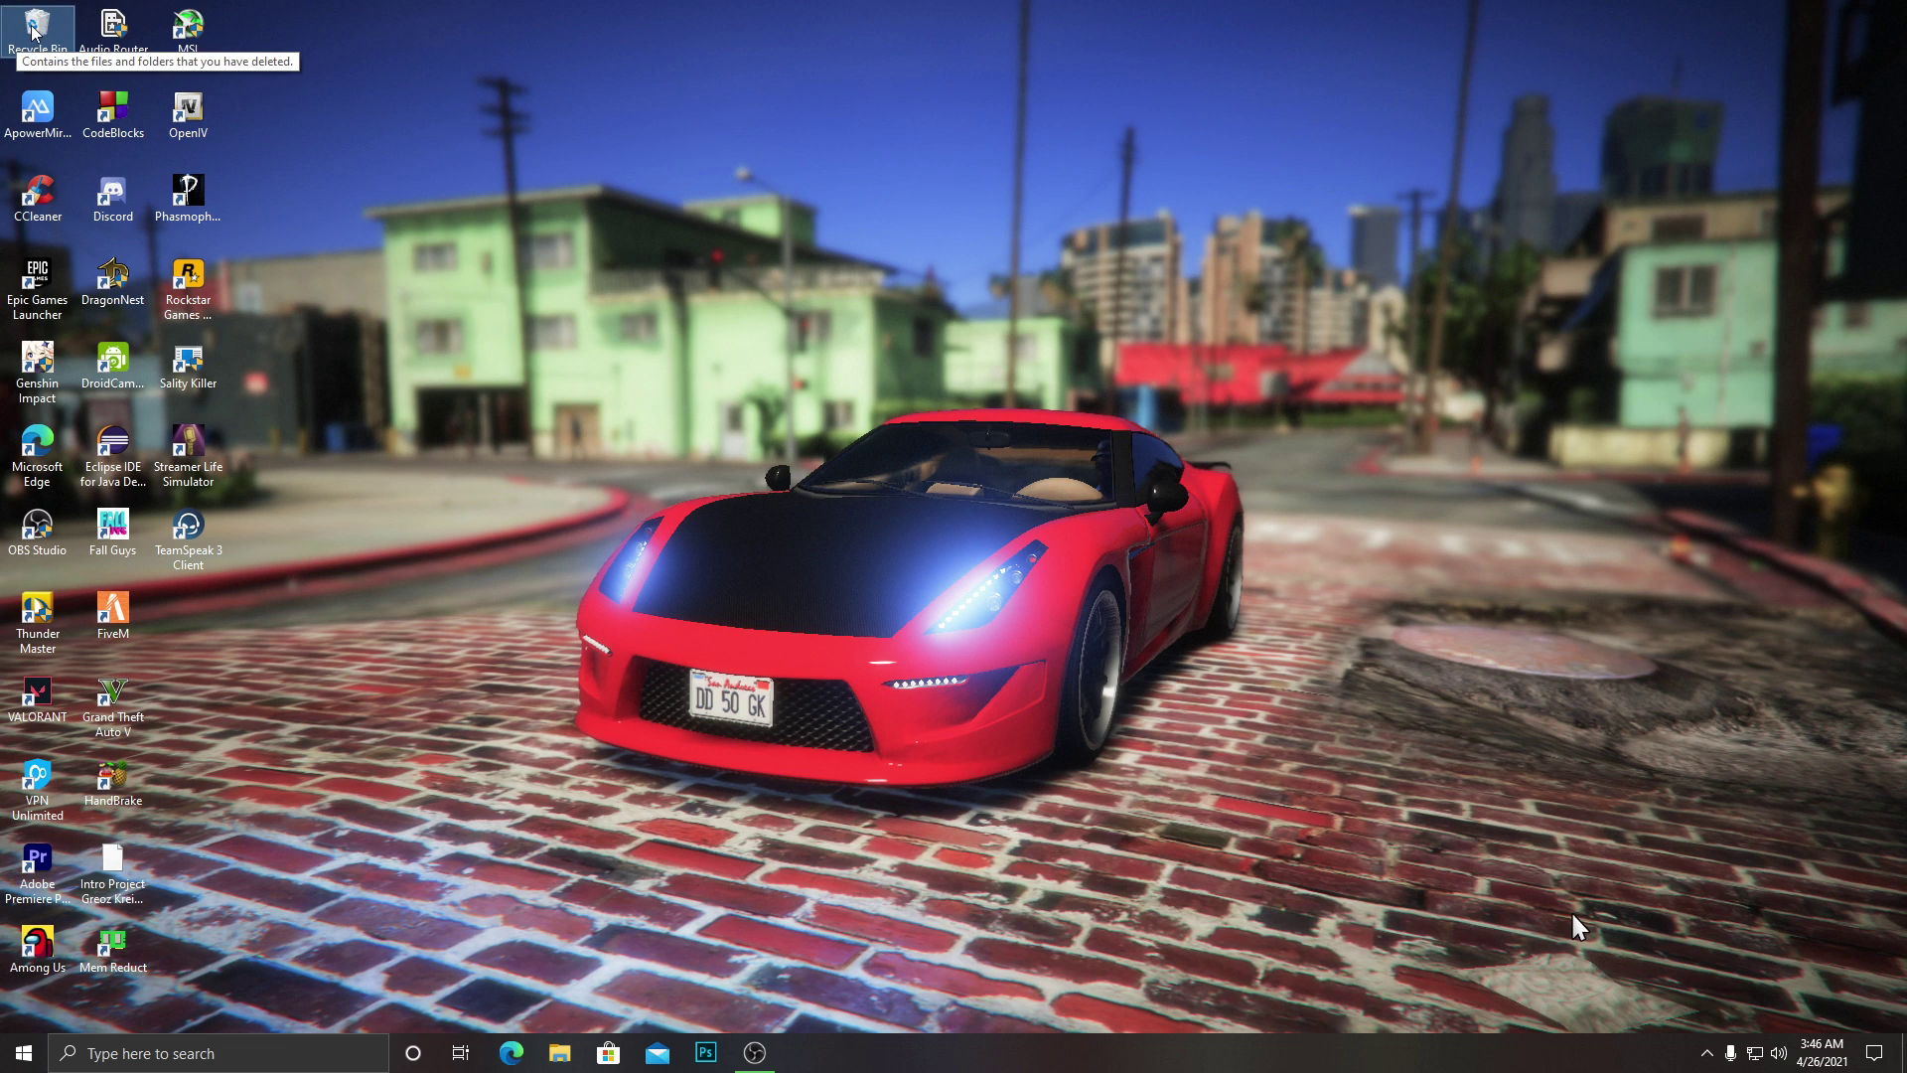
{"action": "left_click", "coordinate": [290, 1045]}
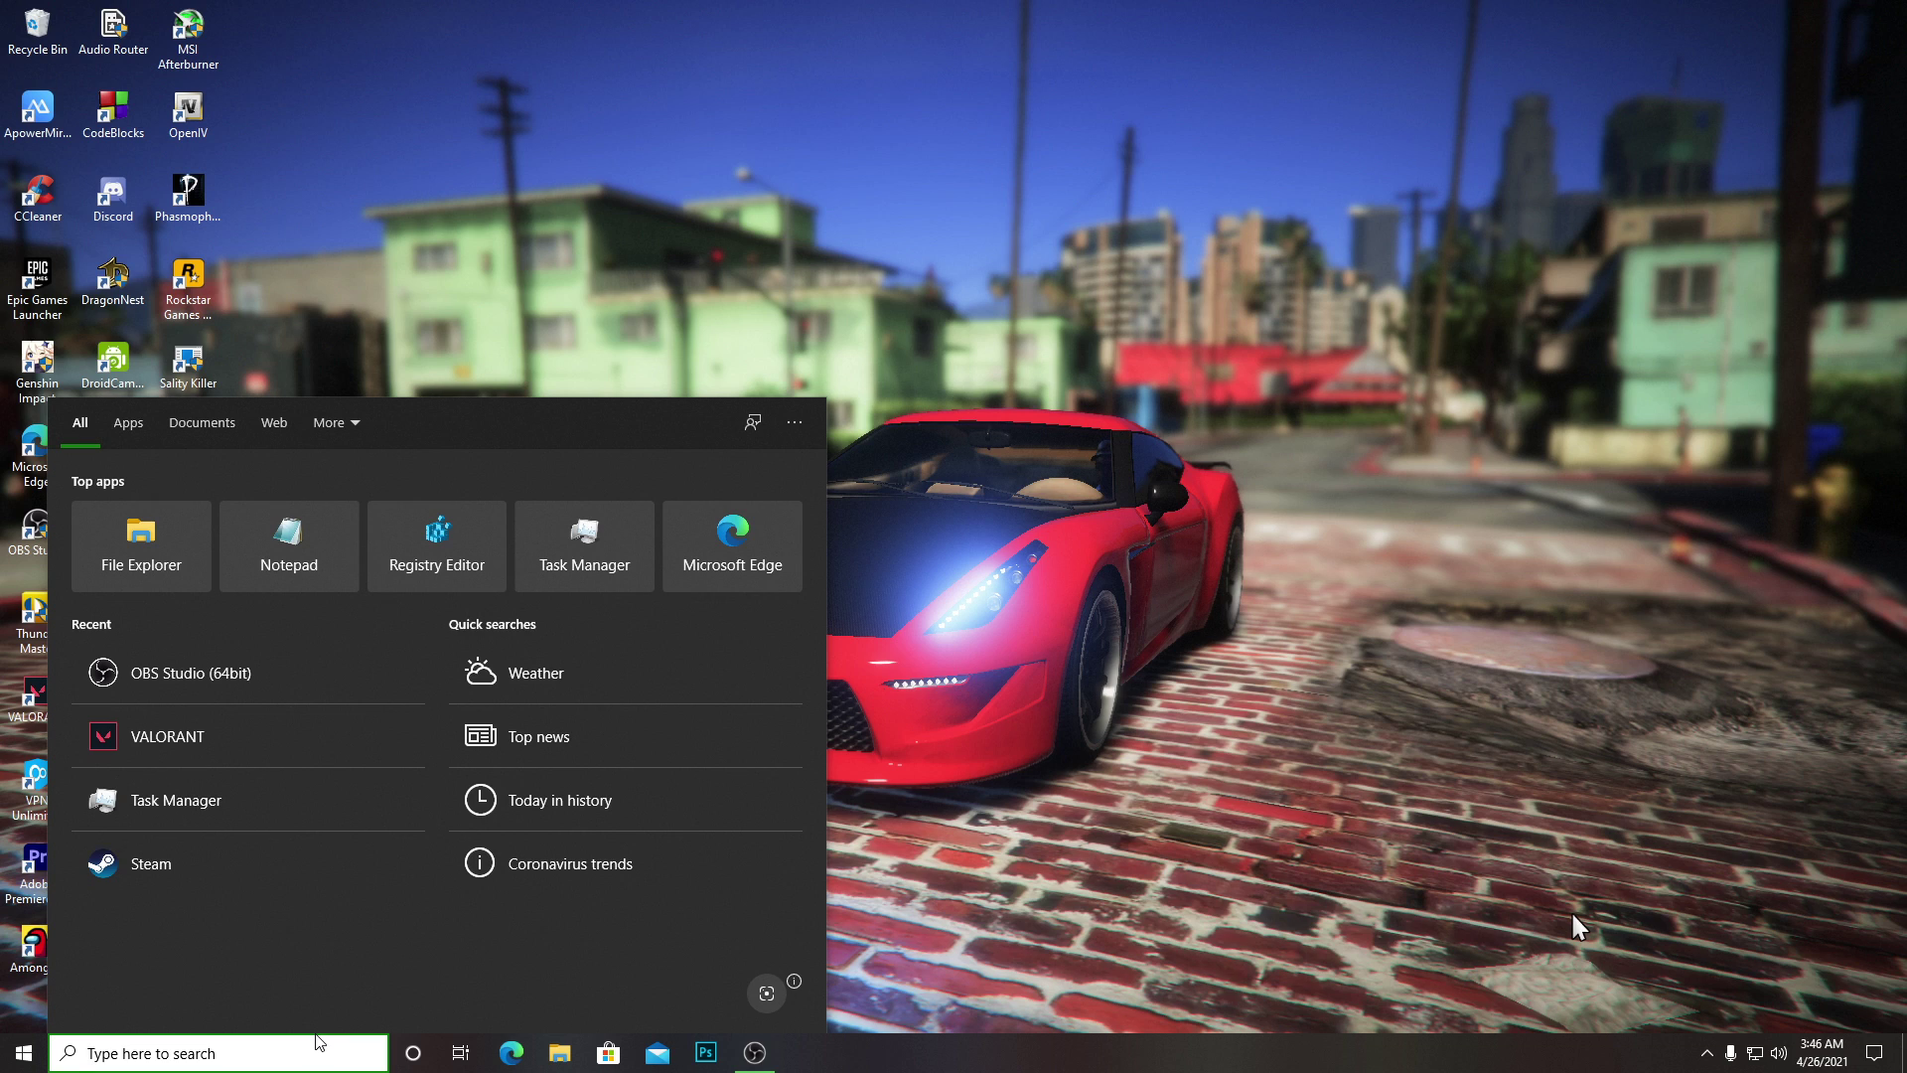
{"action": "type", "text": "ccleaner"}
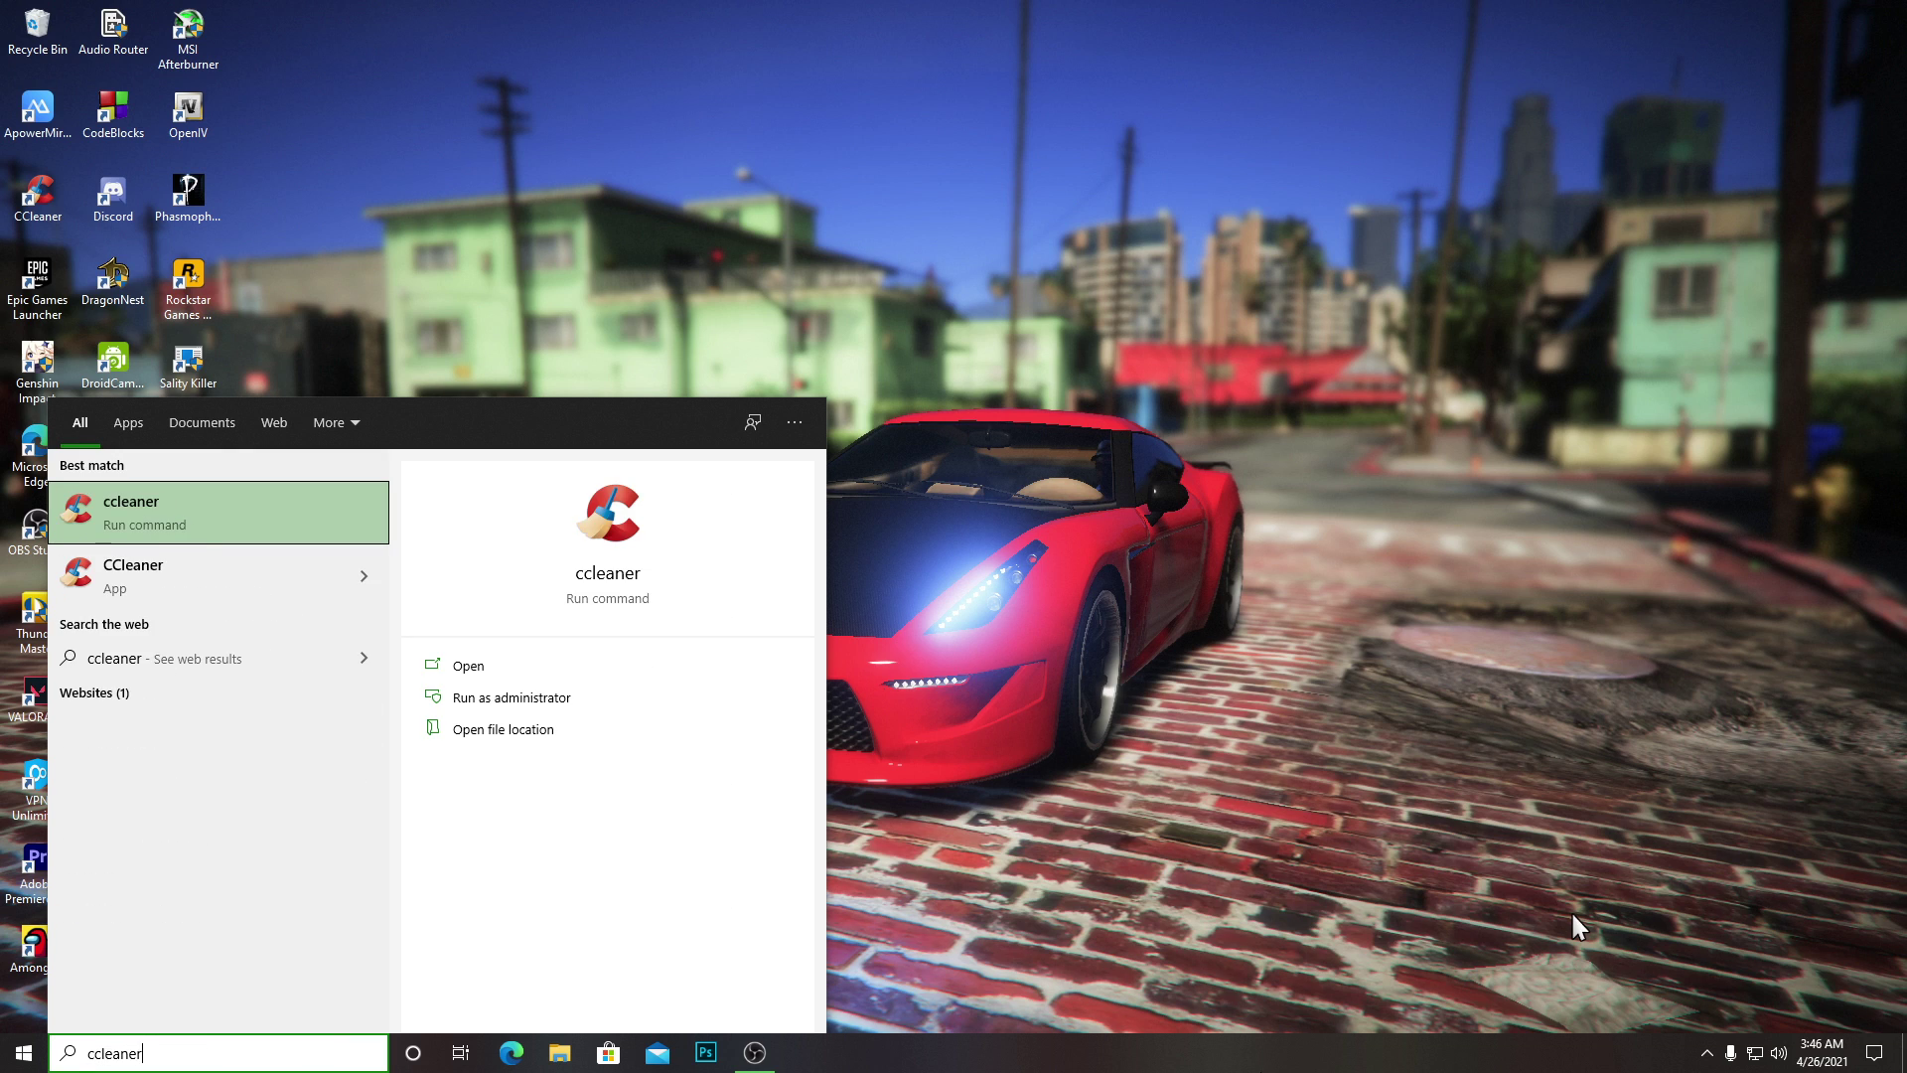
{"action": "right_click", "coordinate": [164, 564]}
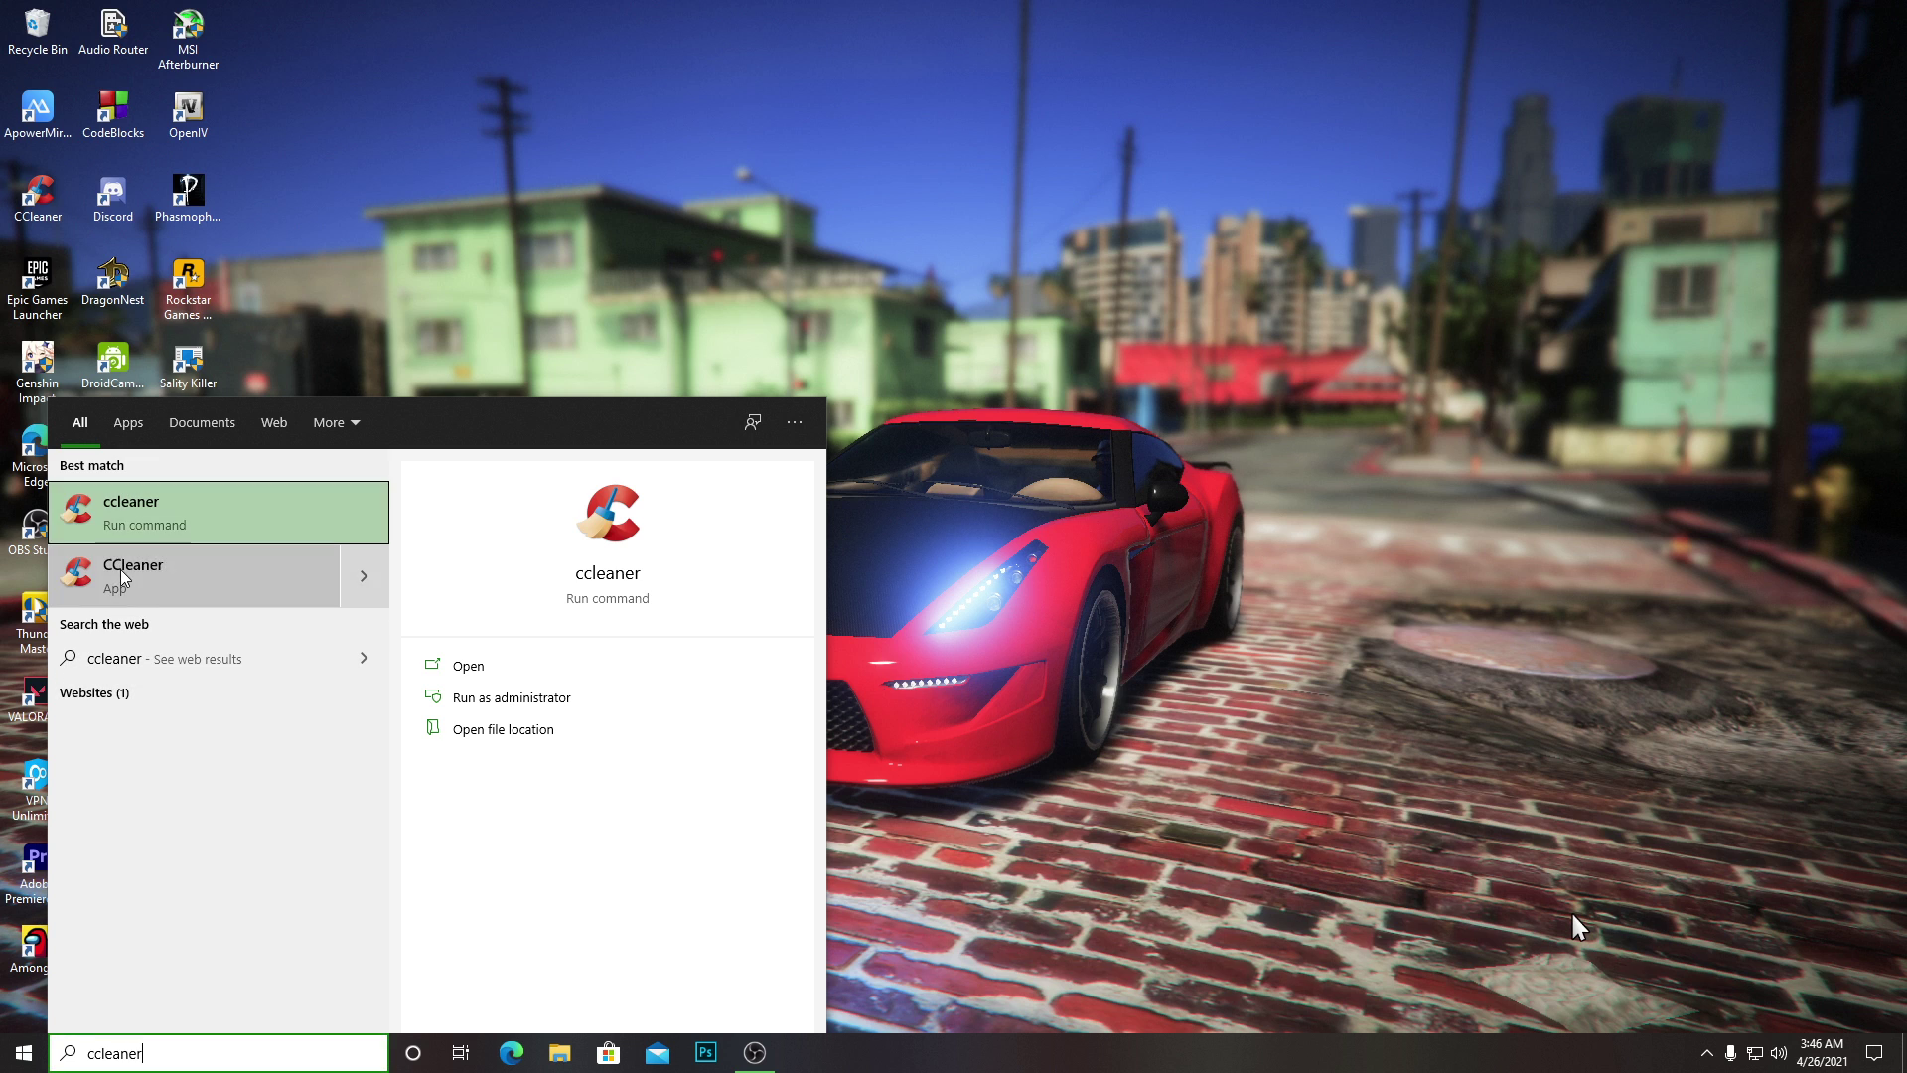
{"action": "right_click", "coordinate": [121, 569]}
{"action": "left_click", "coordinate": [179, 586]}
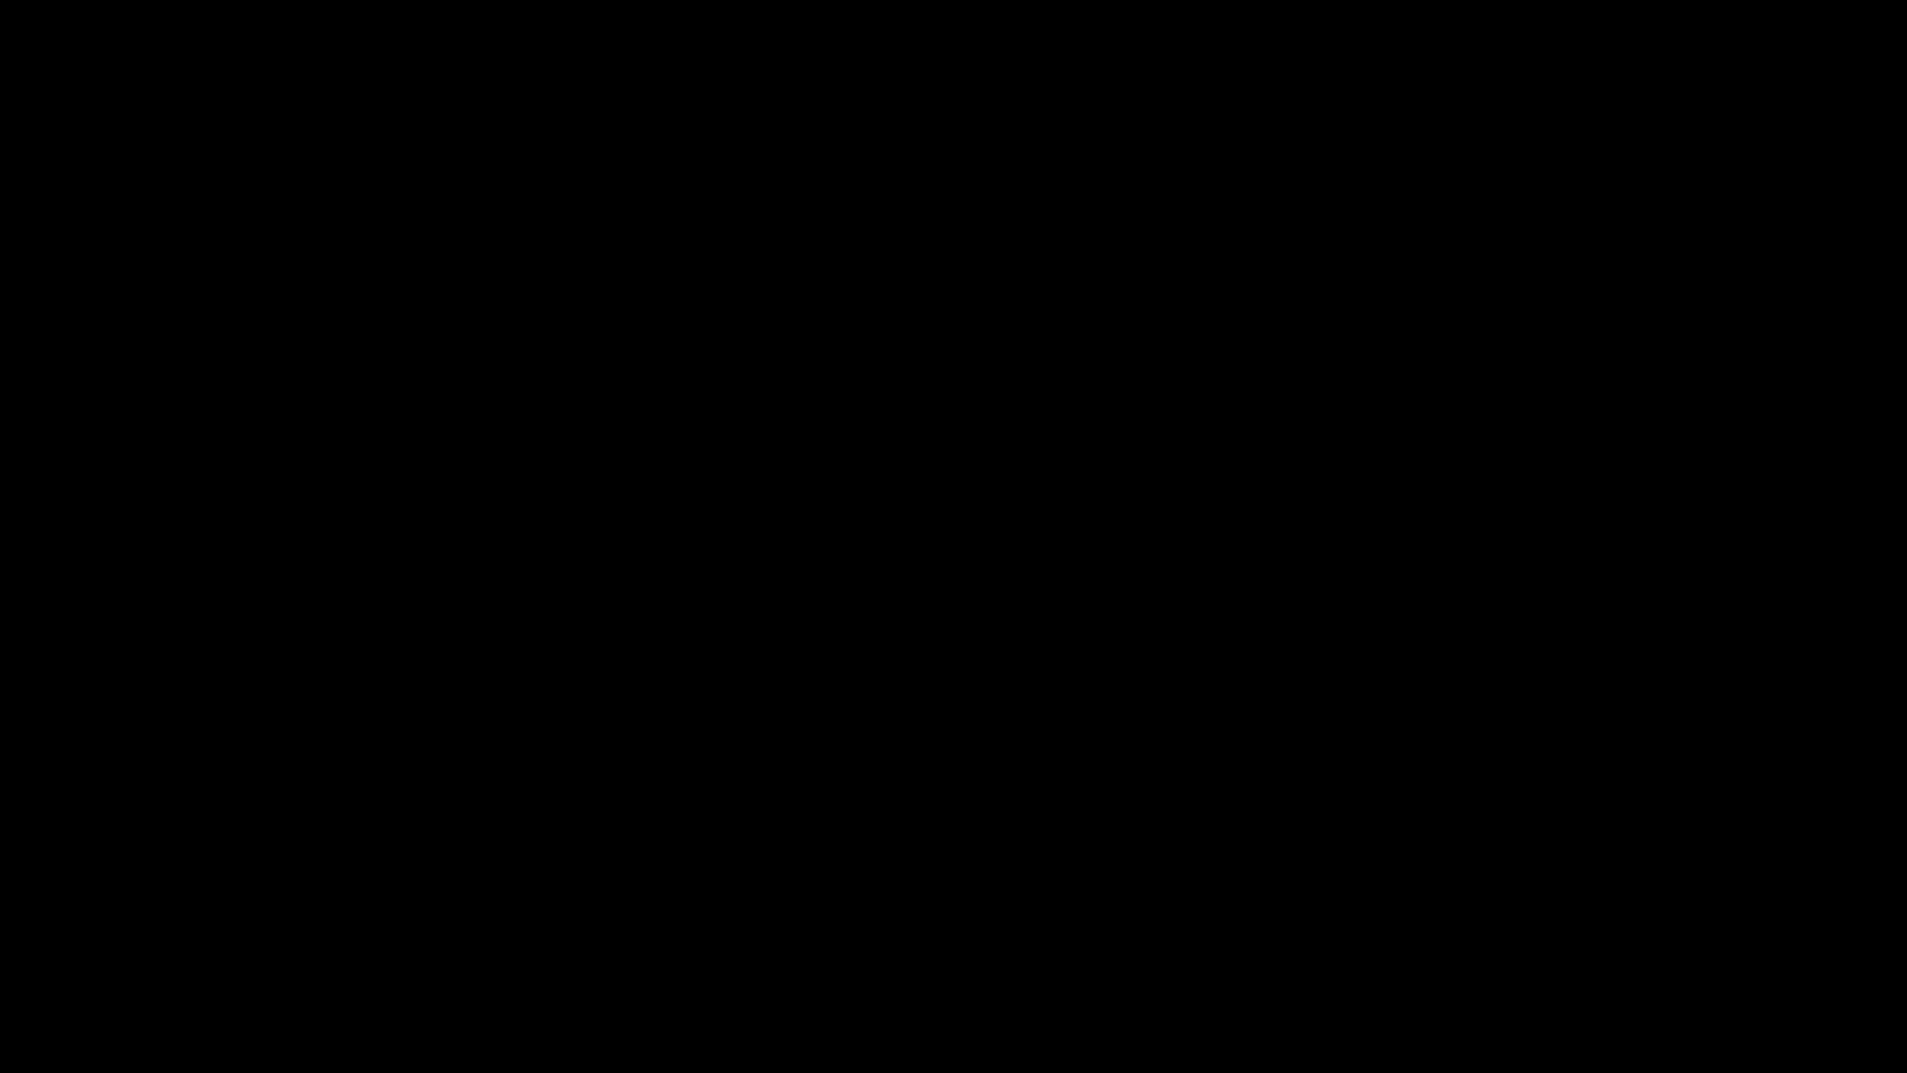
{"action": "left_click", "coordinate": [502, 381]}
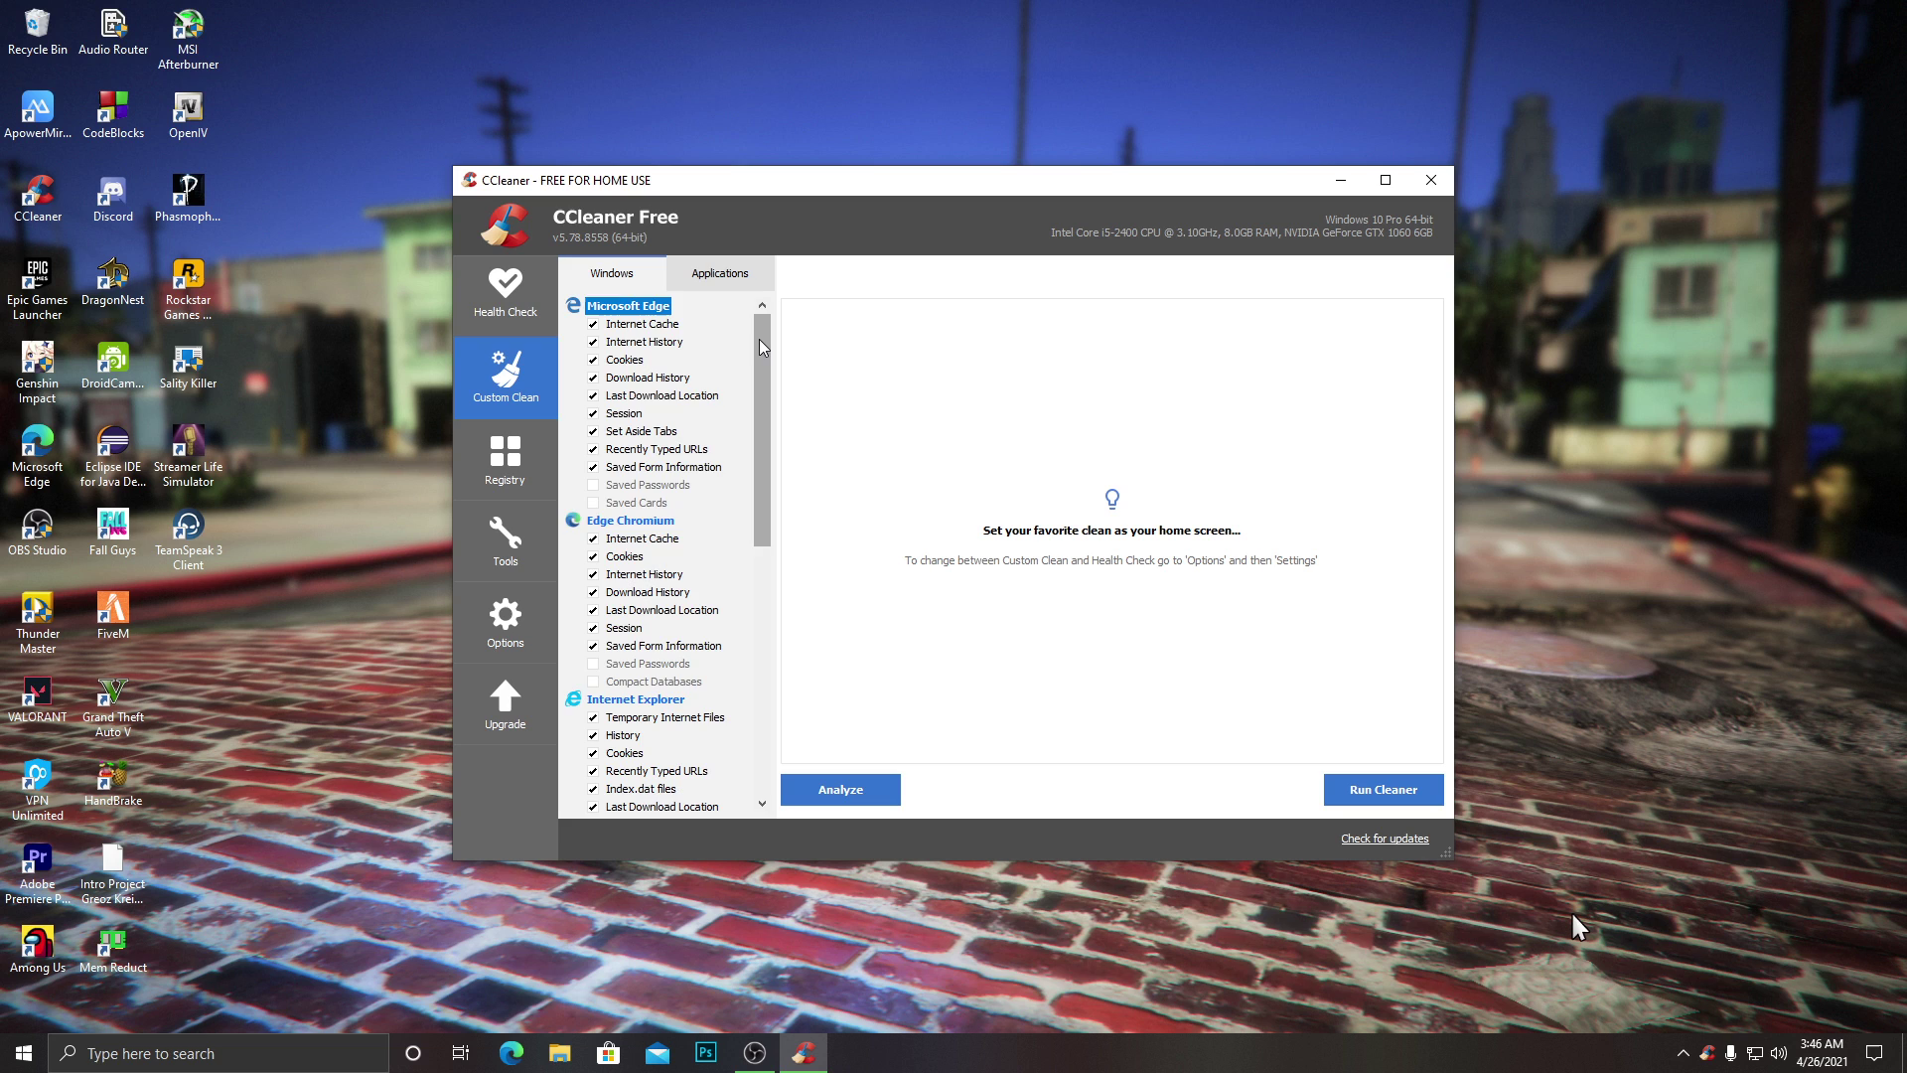
Review CCleaner's Windows and Applications cleaning checklists, ending back on Custom Clean.
{"action": "left_click_drag", "start_coordinate": [759, 338], "coordinate": [795, 290]}
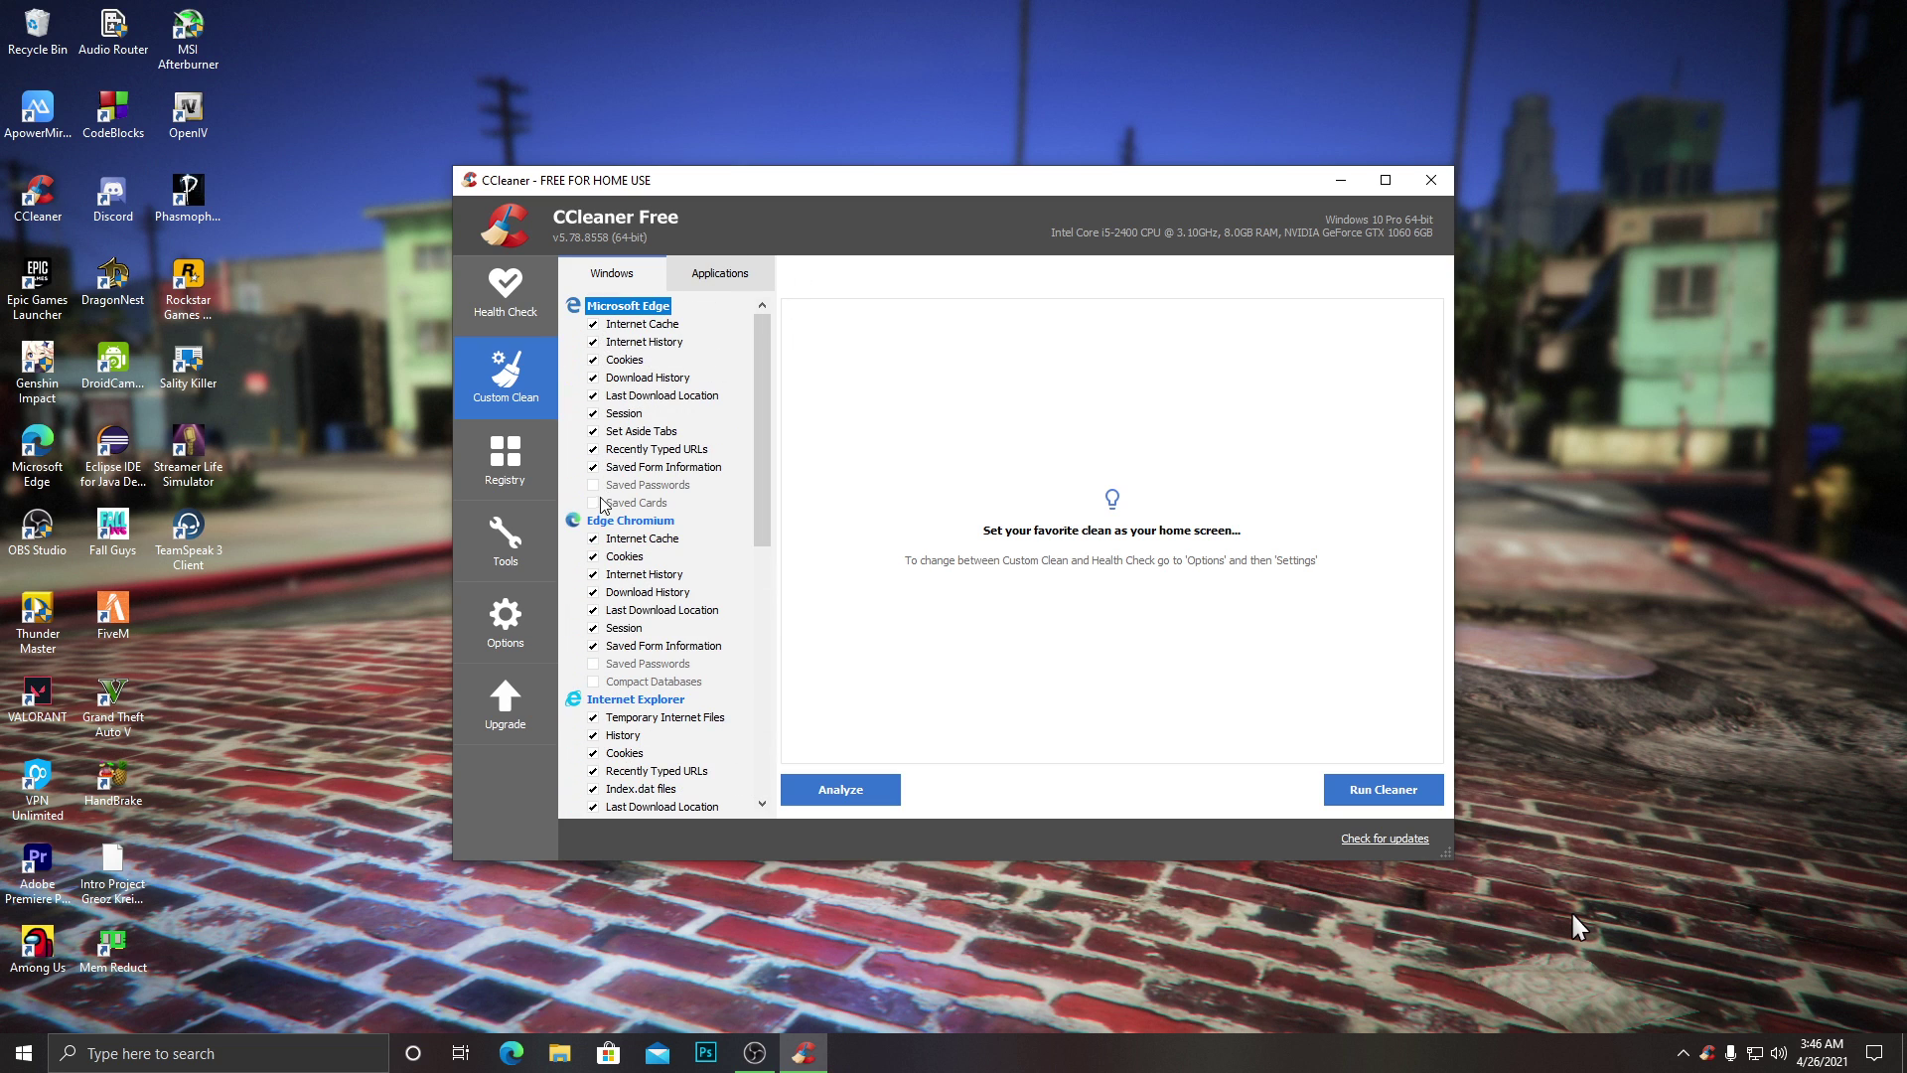
{"action": "left_click_drag", "start_coordinate": [762, 497], "coordinate": [648, 228]}
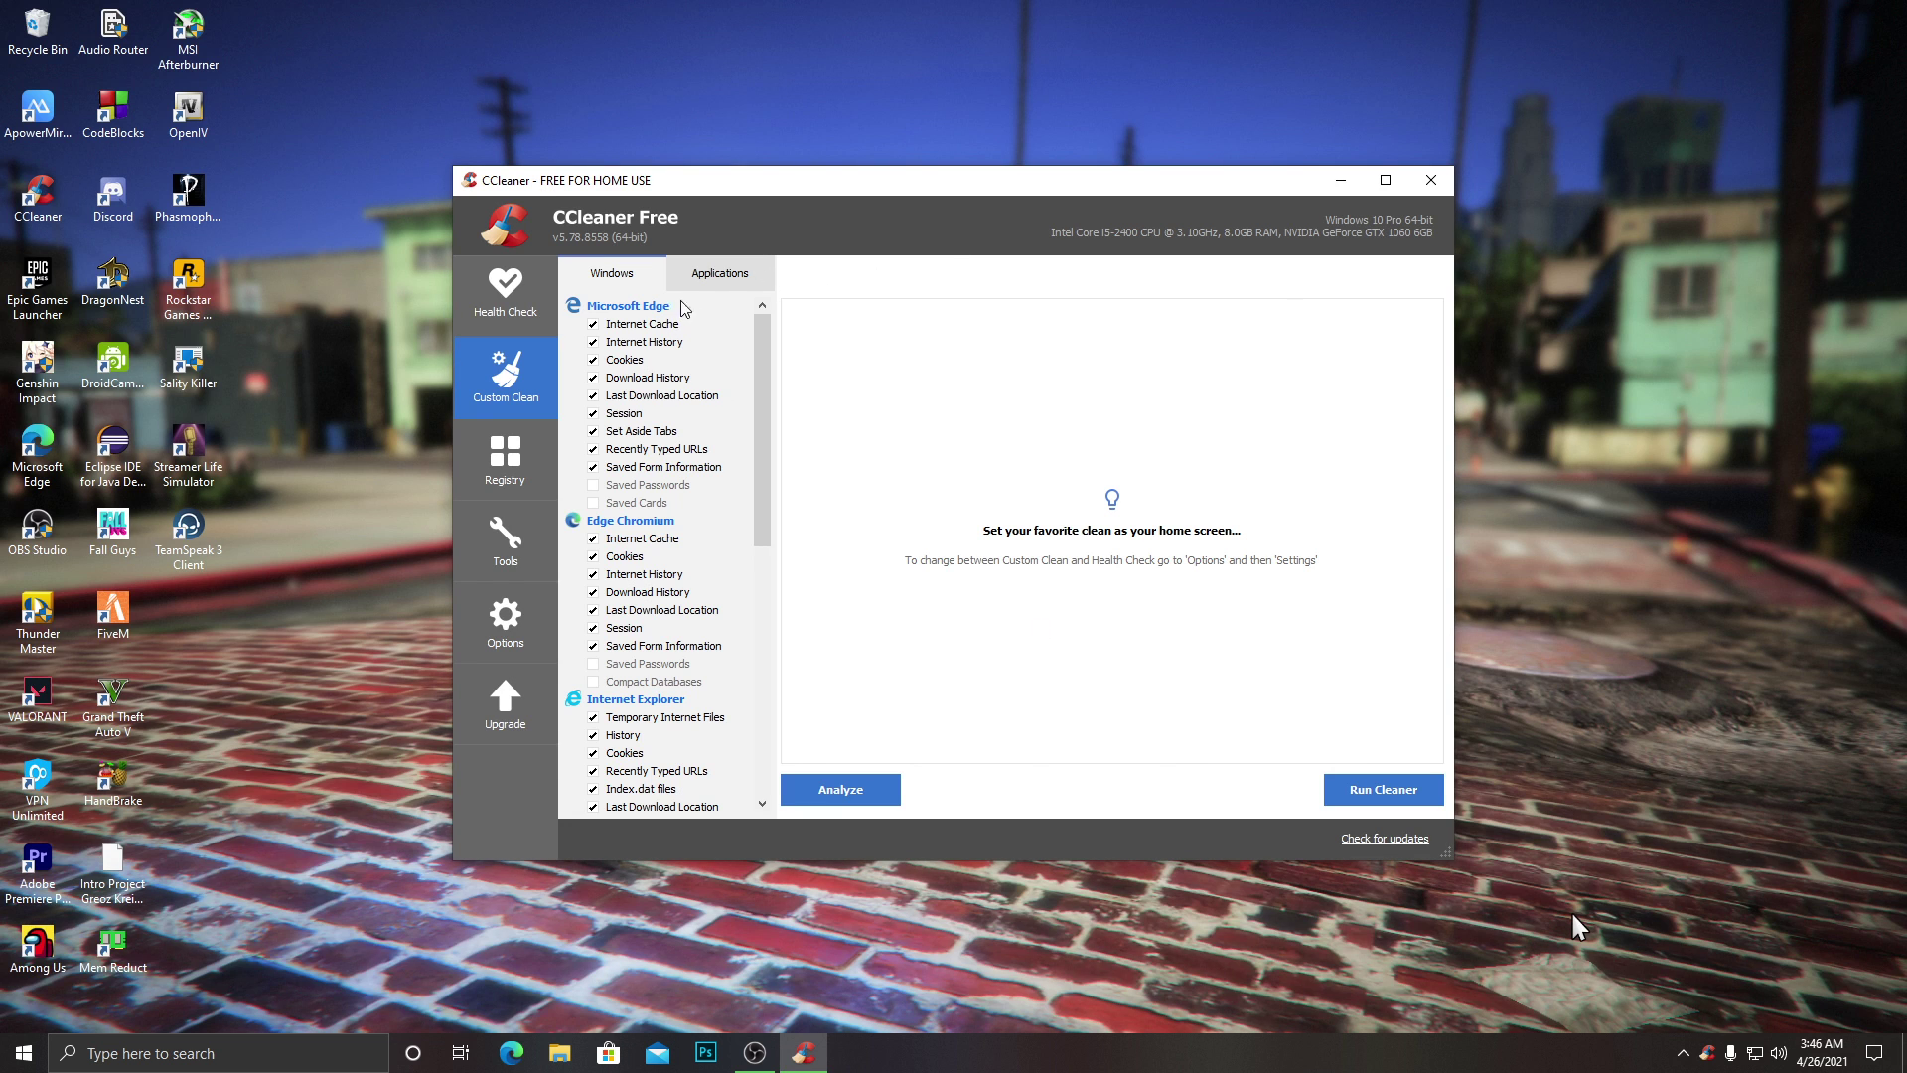
{"action": "left_click", "coordinate": [730, 283]}
{"action": "left_click", "coordinate": [623, 277]}
{"action": "left_click", "coordinate": [703, 277]}
{"action": "left_click", "coordinate": [650, 277]}
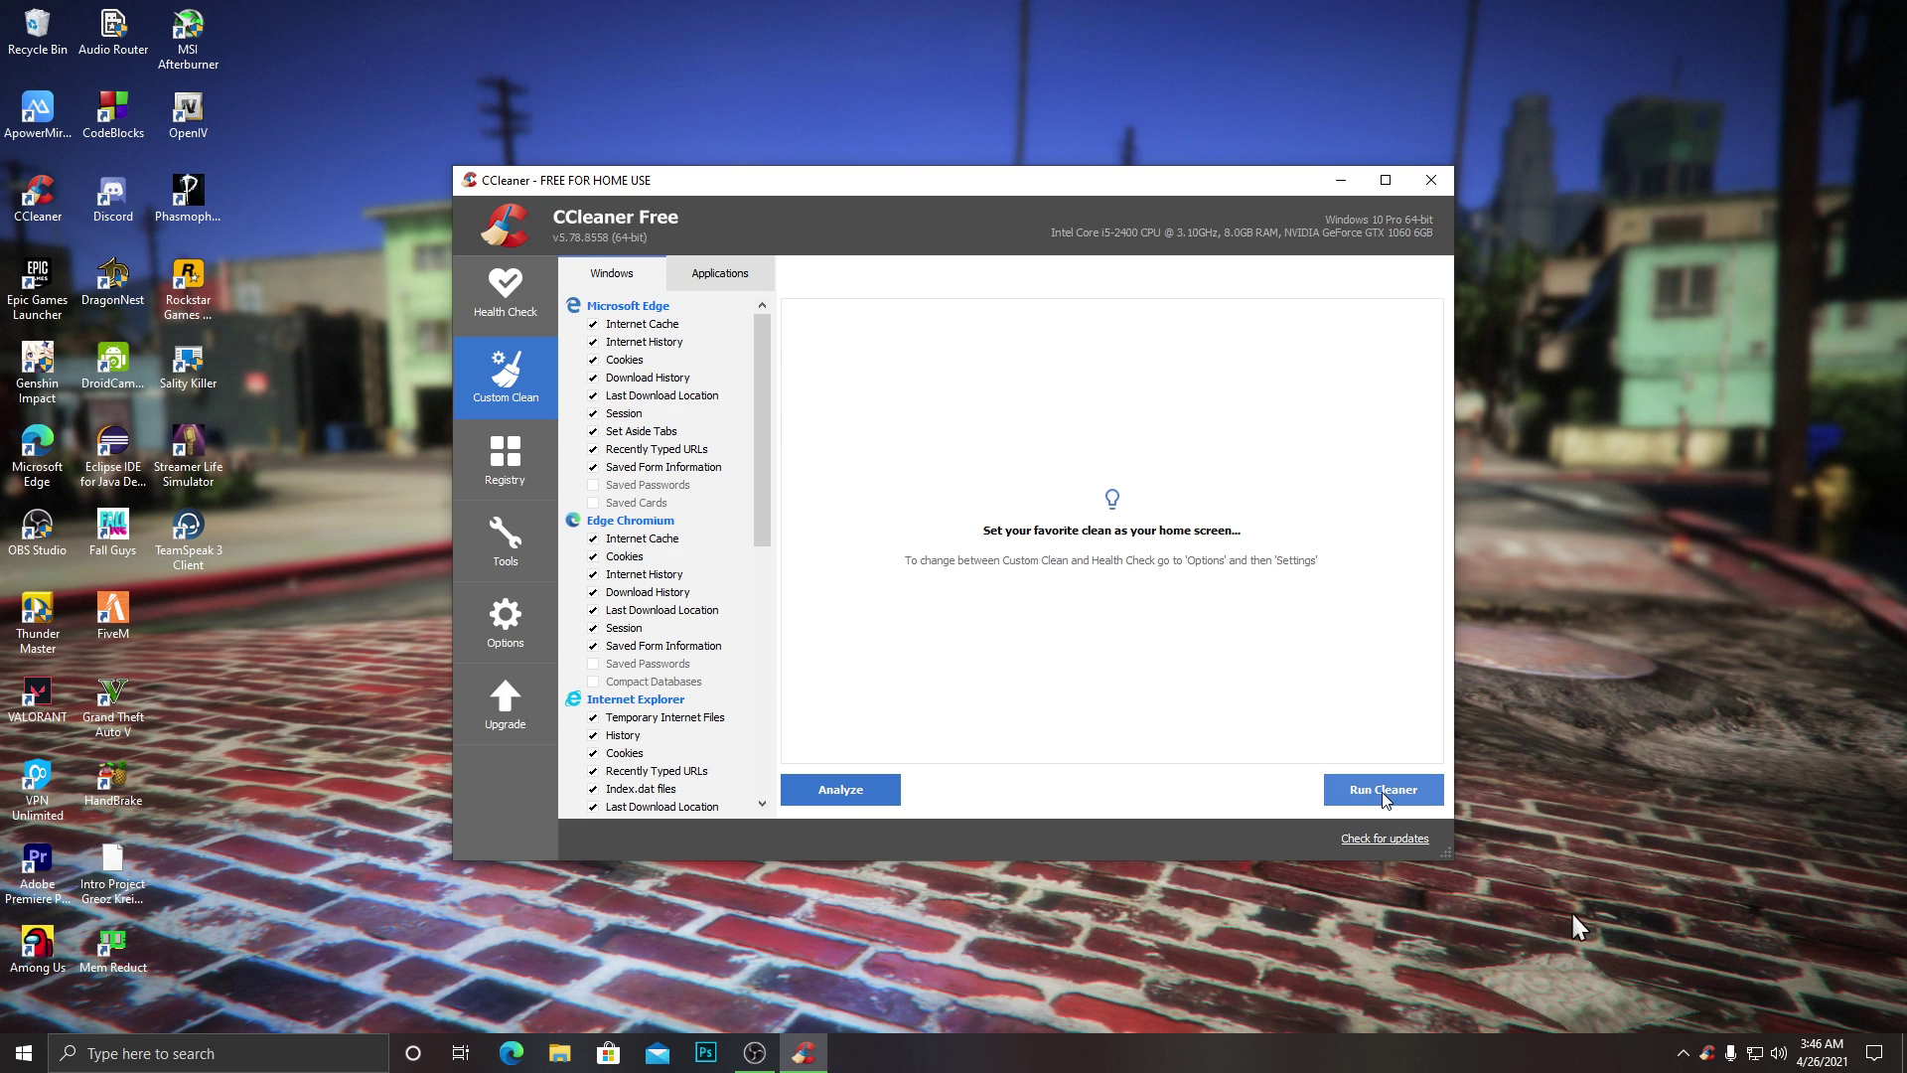
{"action": "left_click", "coordinate": [505, 541]}
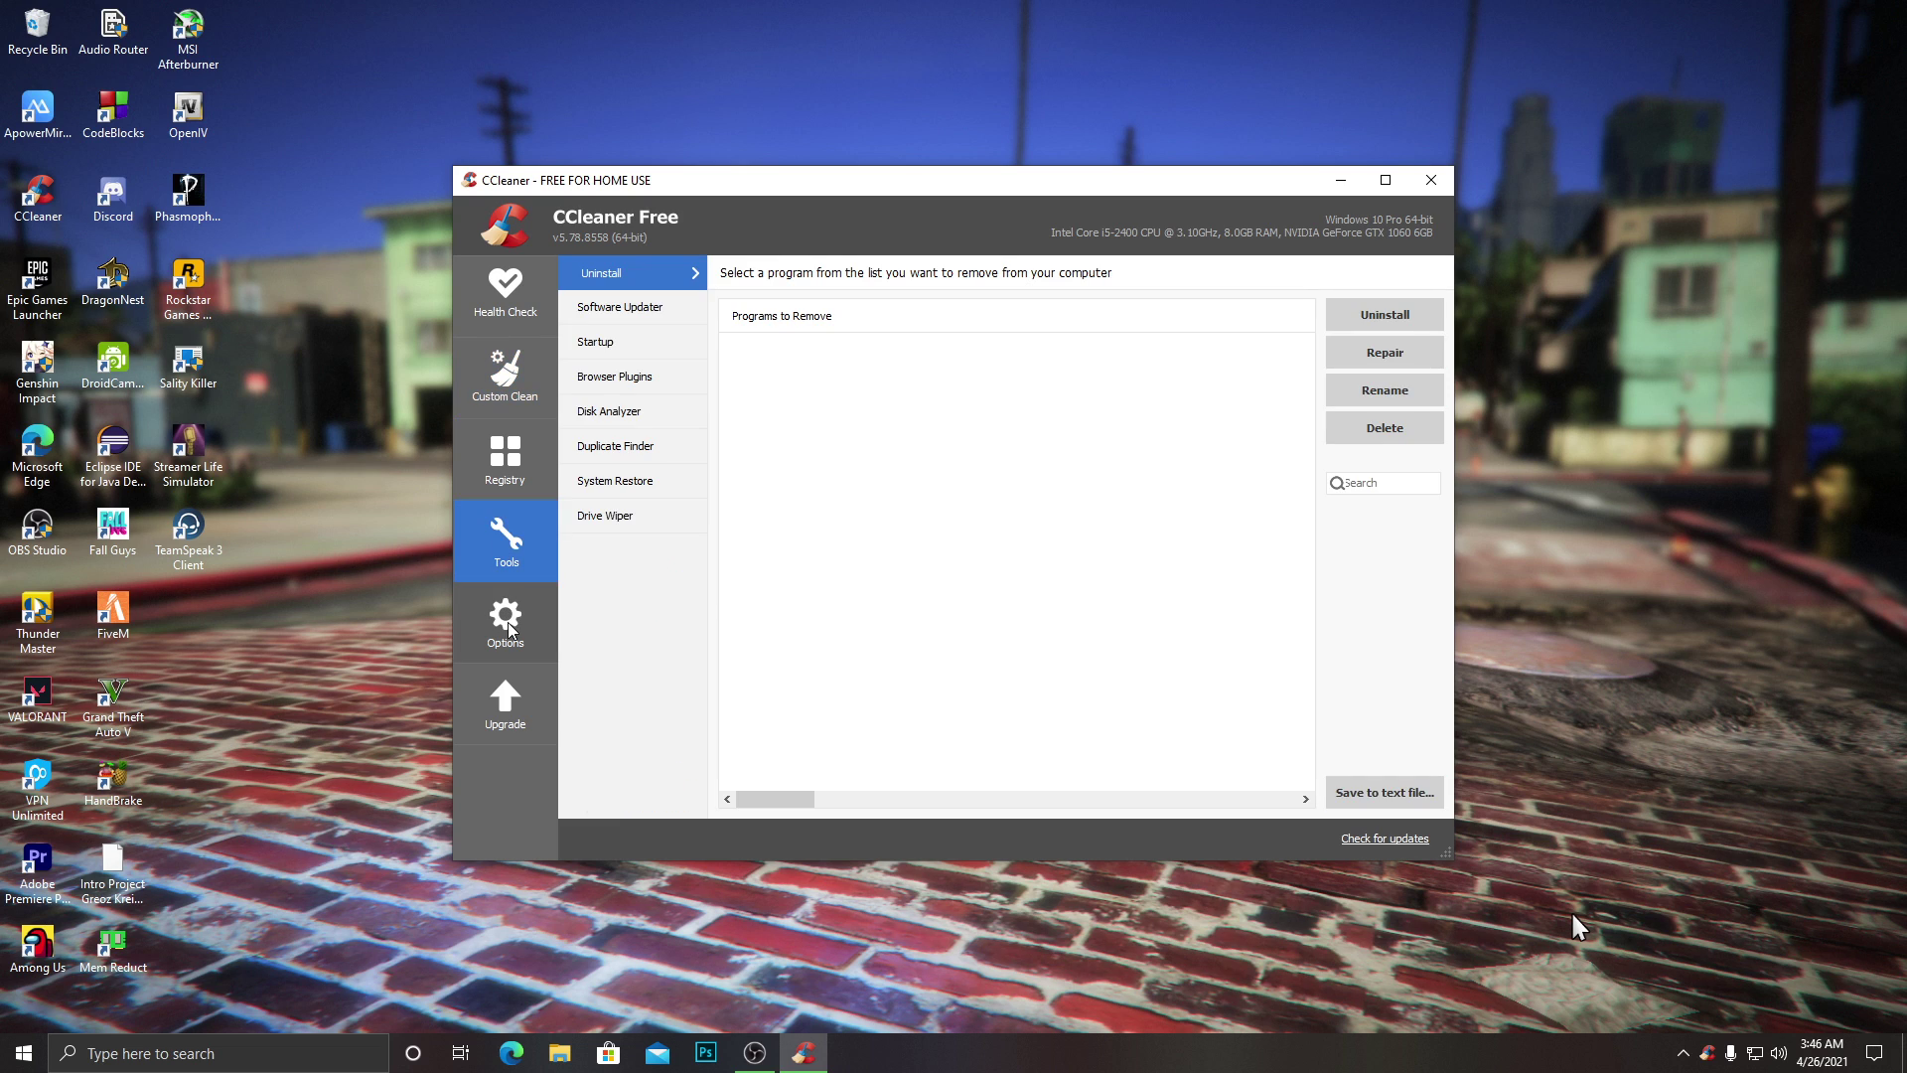
{"action": "left_click", "coordinate": [506, 373]}
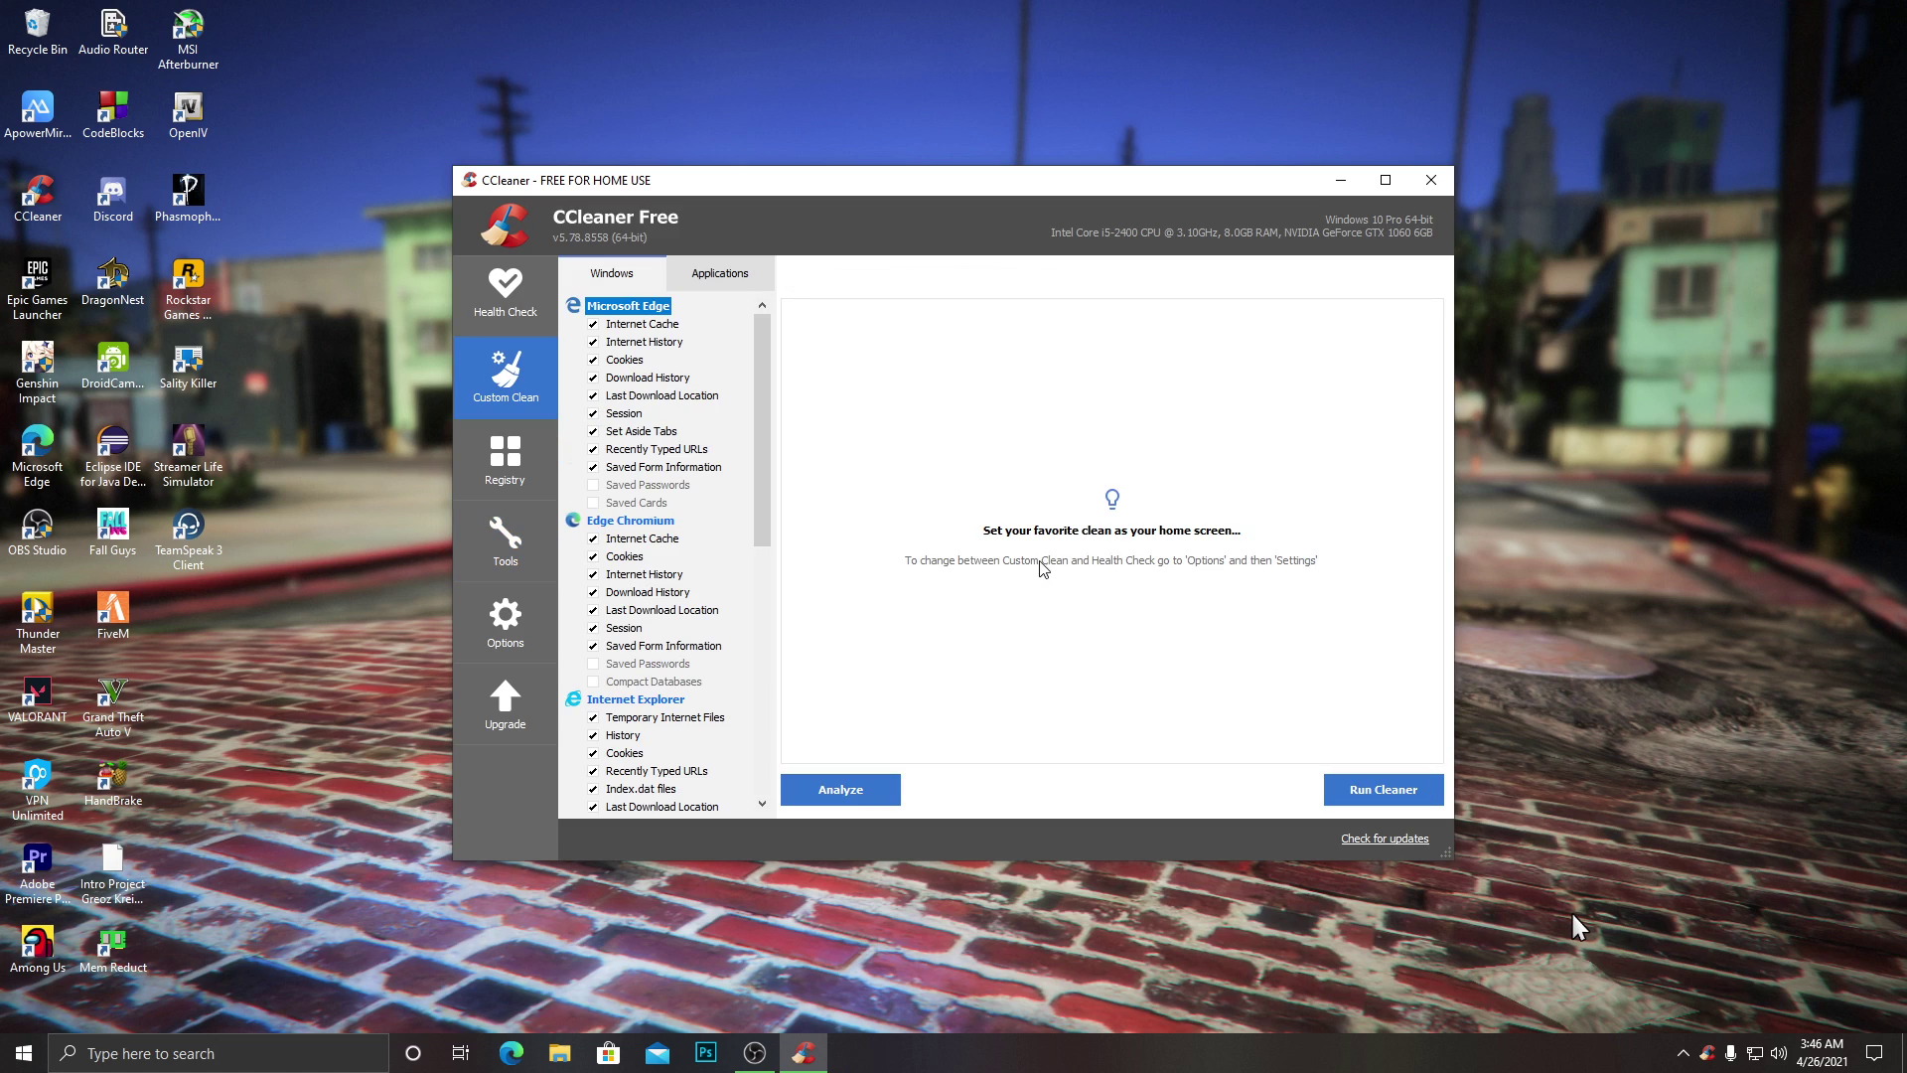
Run the cleaner to remove 4,375 MB of junk, then re-analyze to find 5.00 MB left.
{"action": "left_click", "coordinate": [1379, 784]}
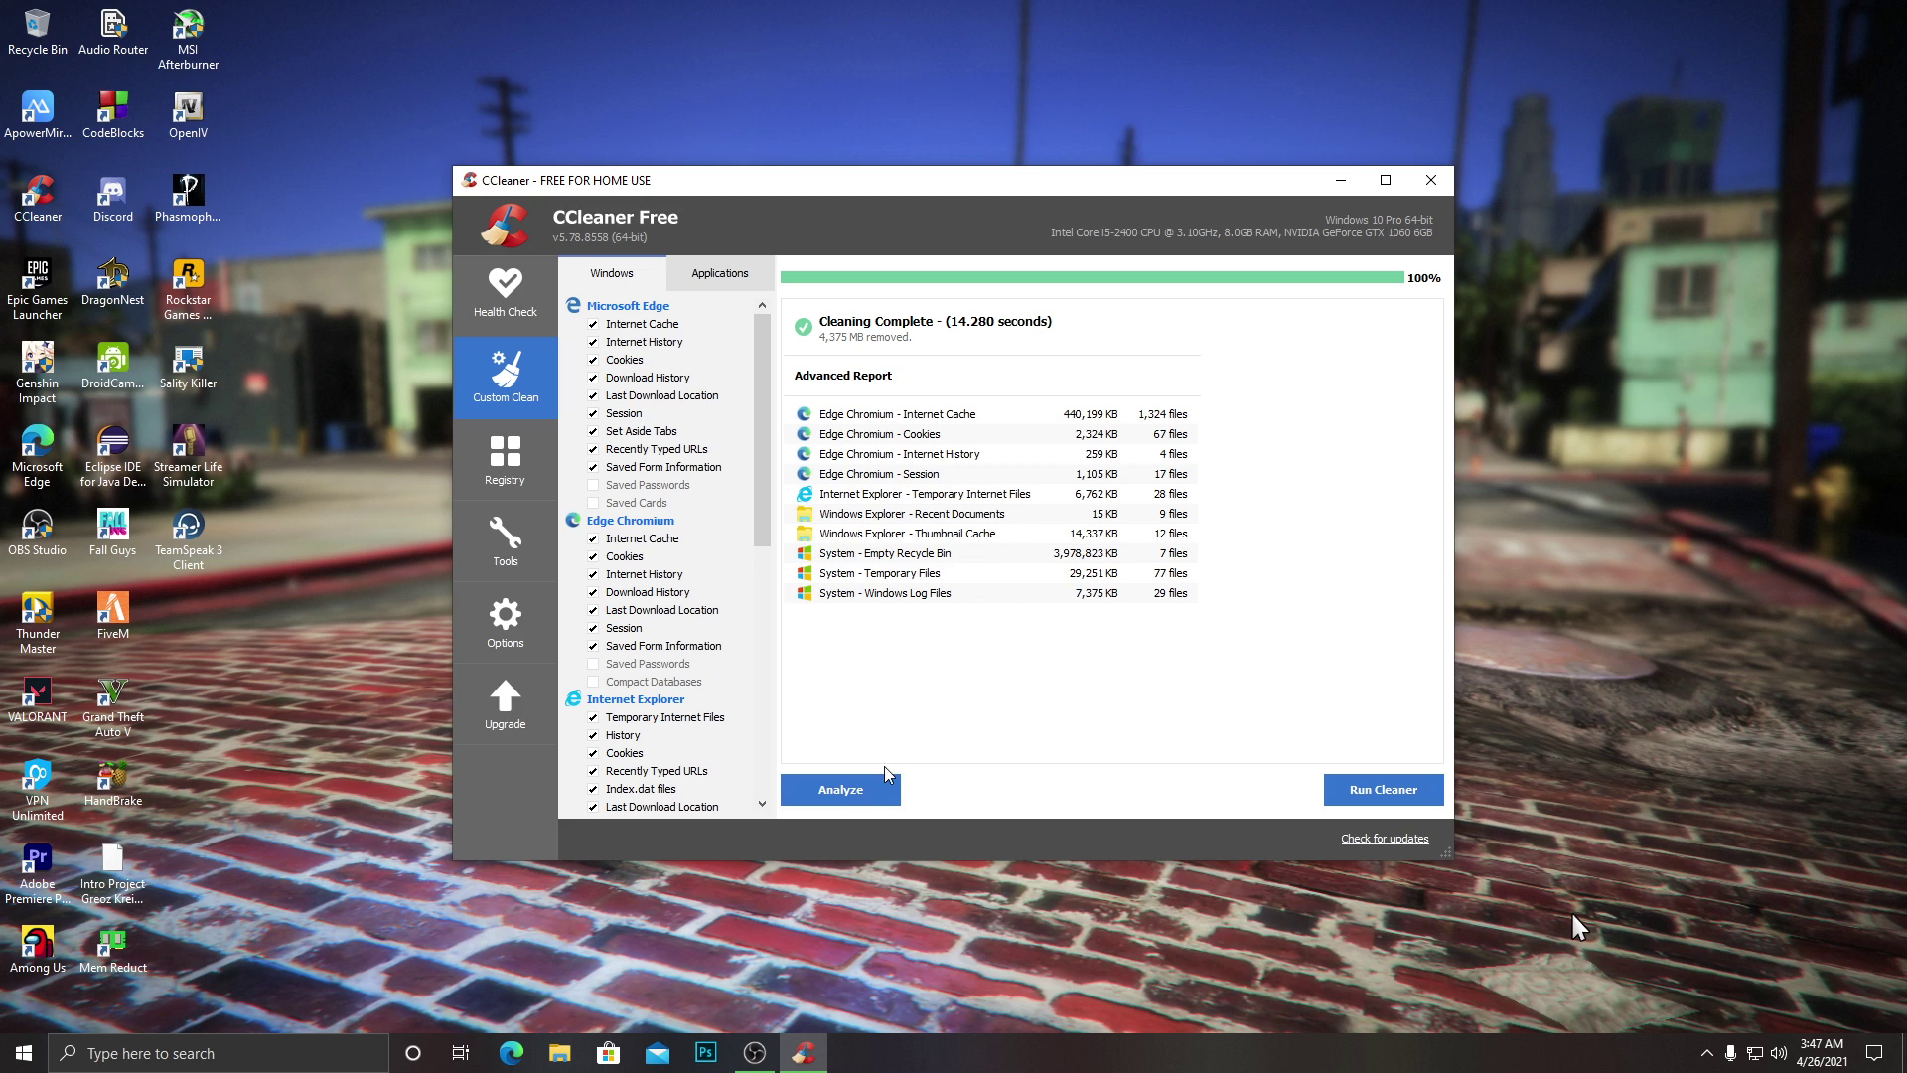
{"action": "left_click", "coordinate": [886, 780]}
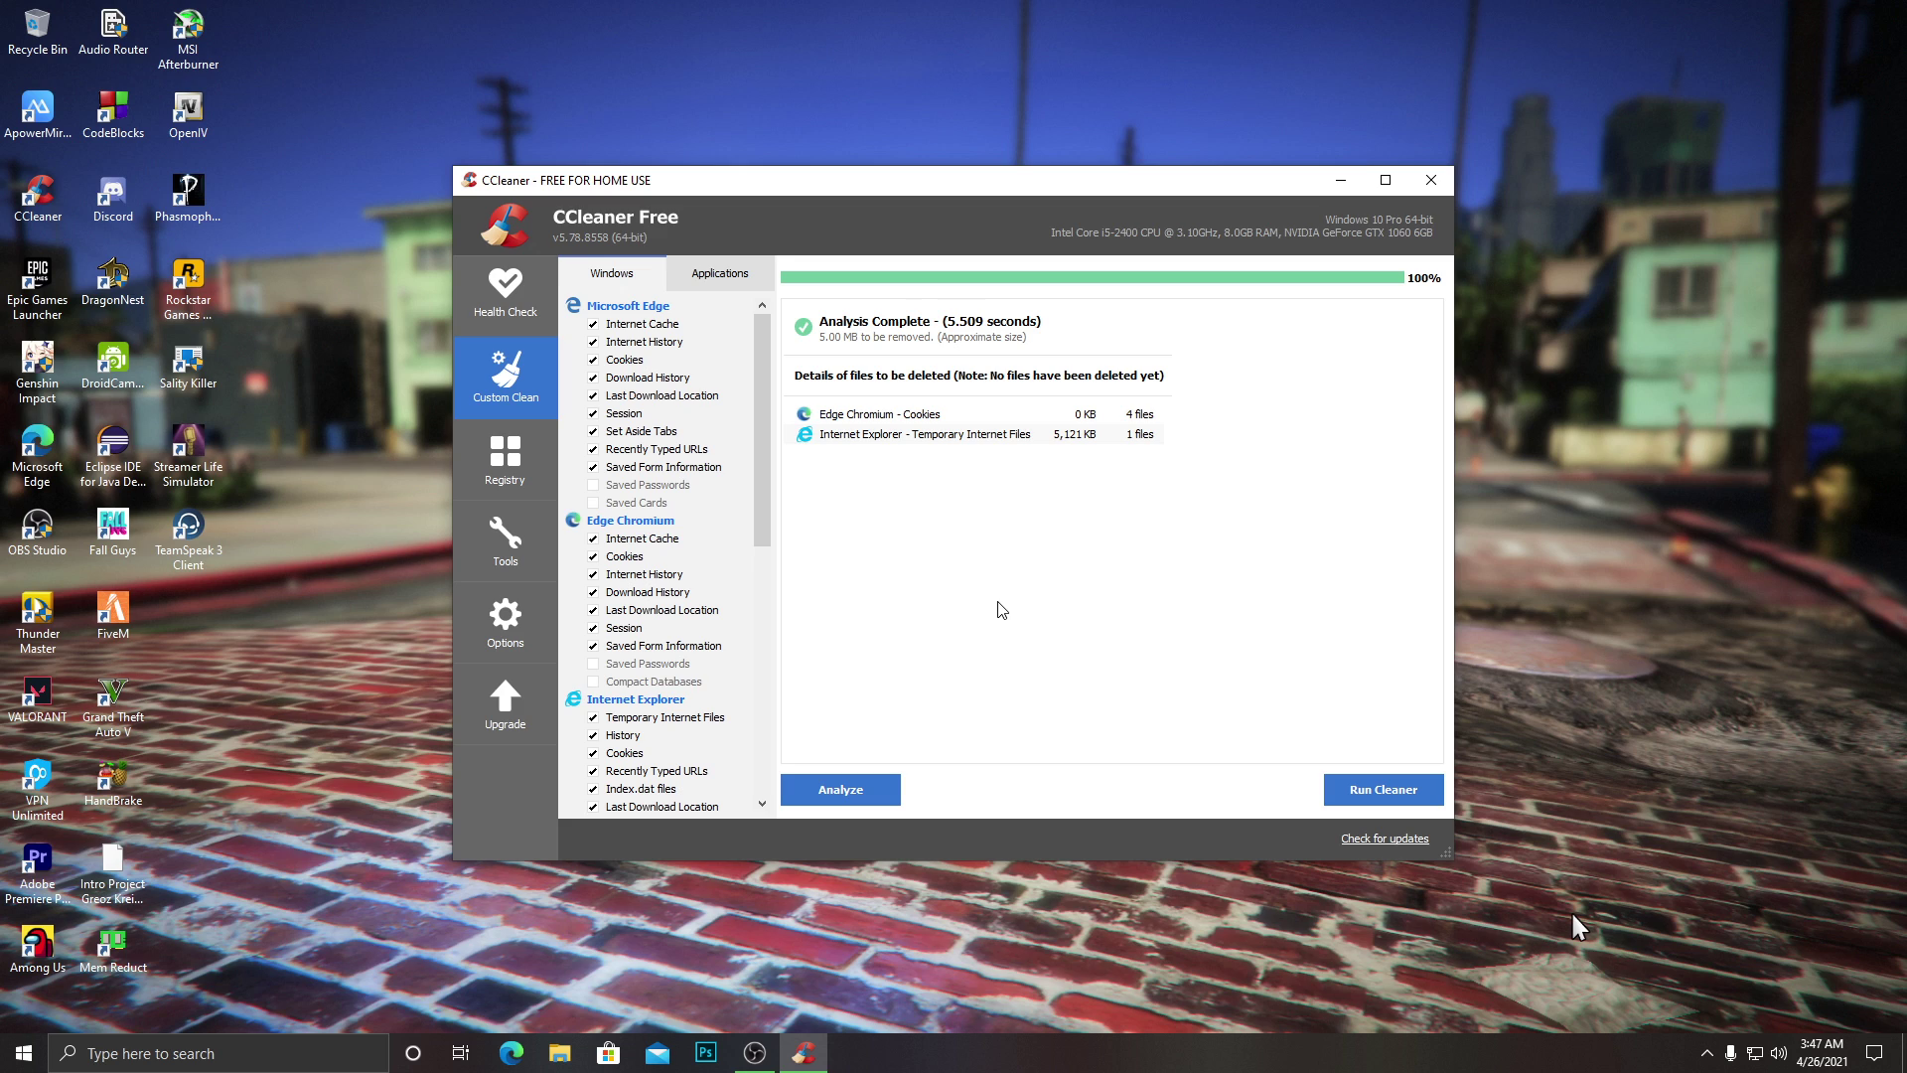
Scan the registry, fix all 3 ActiveX/COM issues without a backup, and close CCleaner.
{"action": "left_click", "coordinate": [551, 477]}
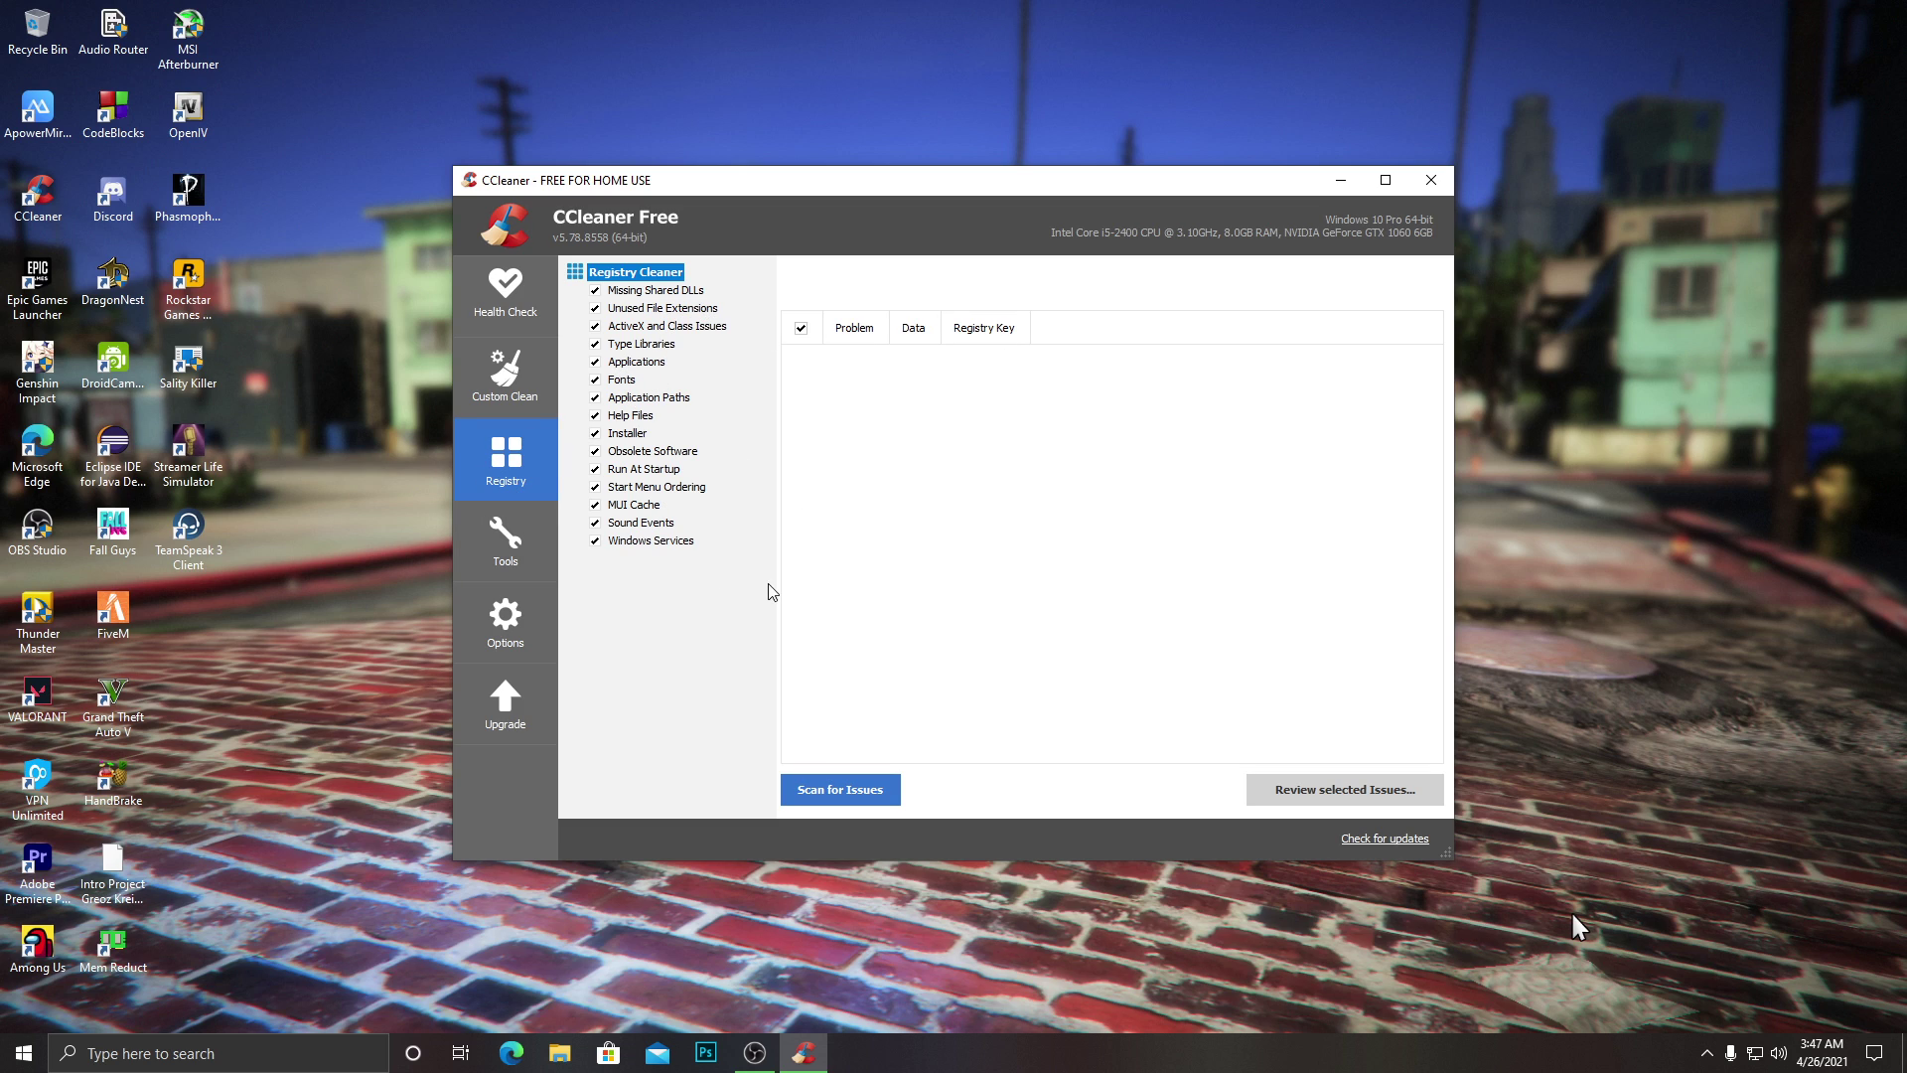
{"action": "left_click", "coordinate": [856, 795]}
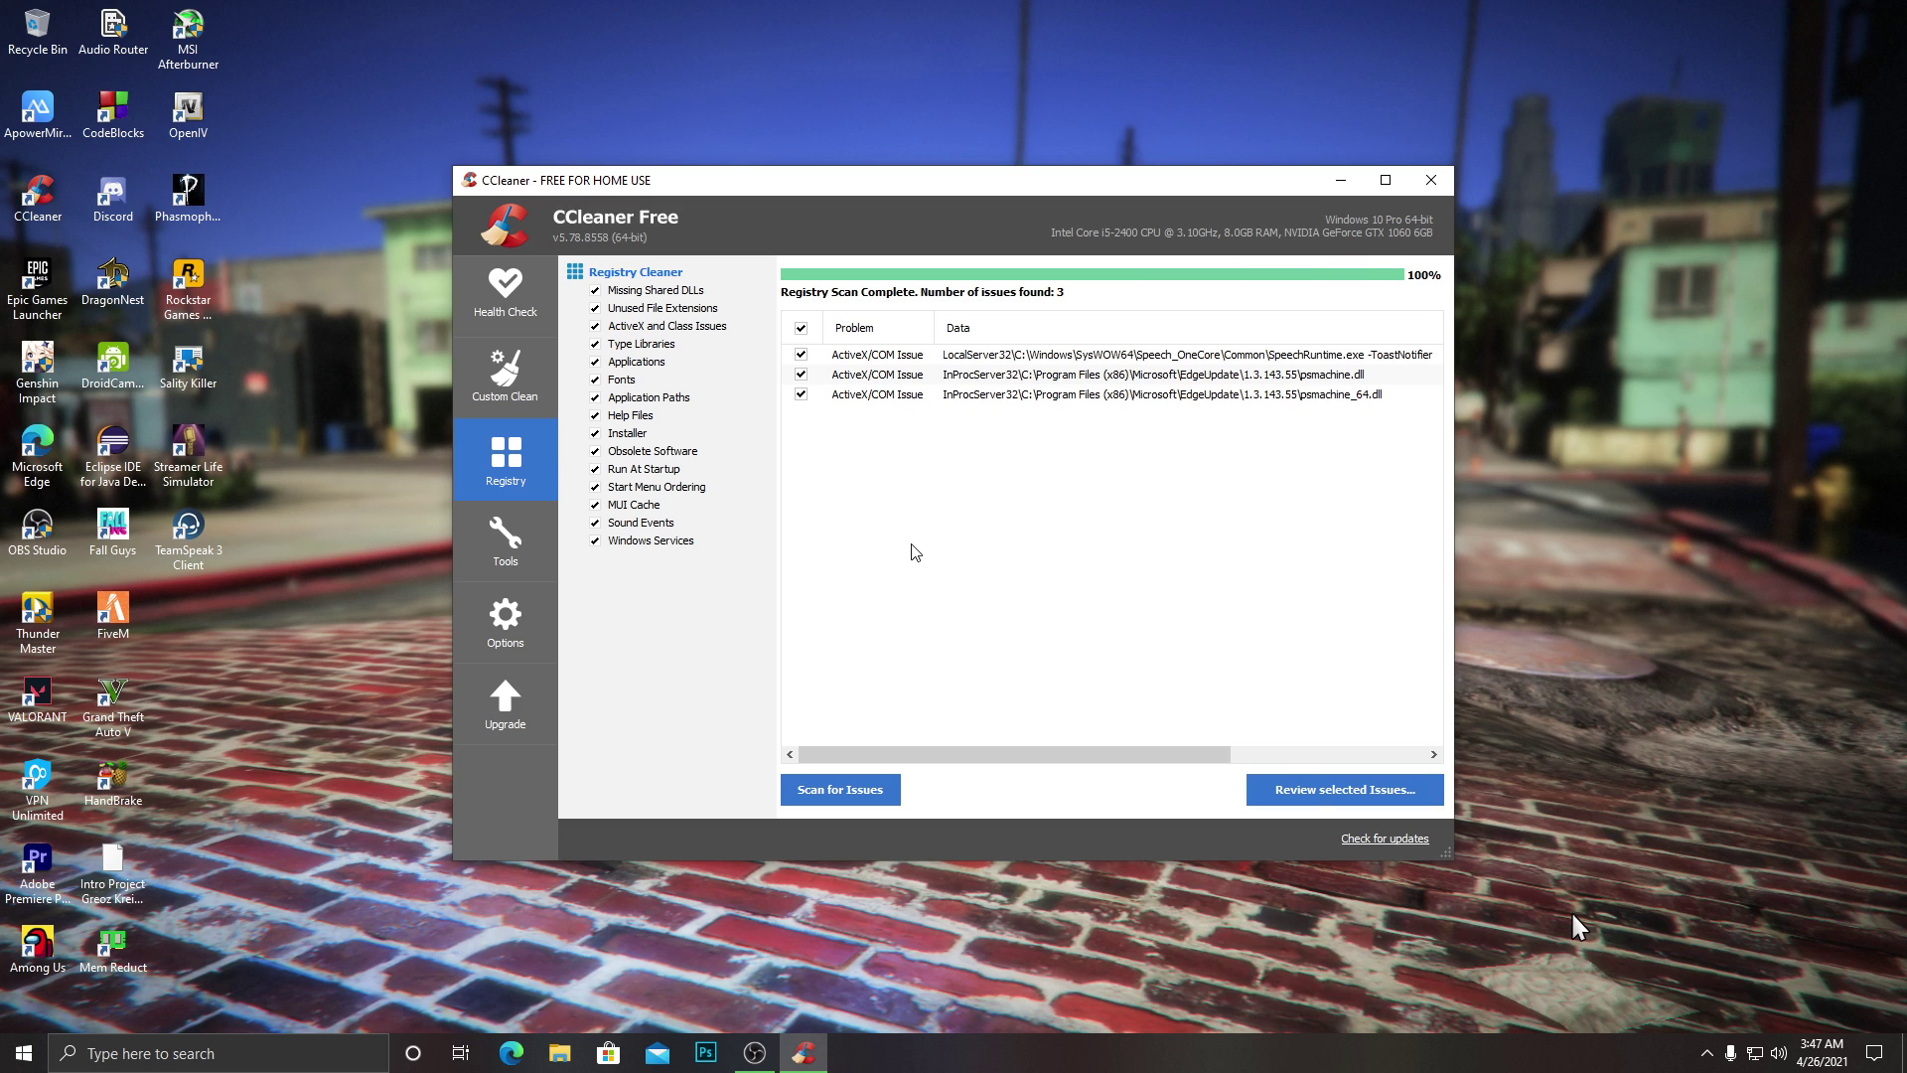
{"action": "left_click", "coordinate": [1347, 801]}
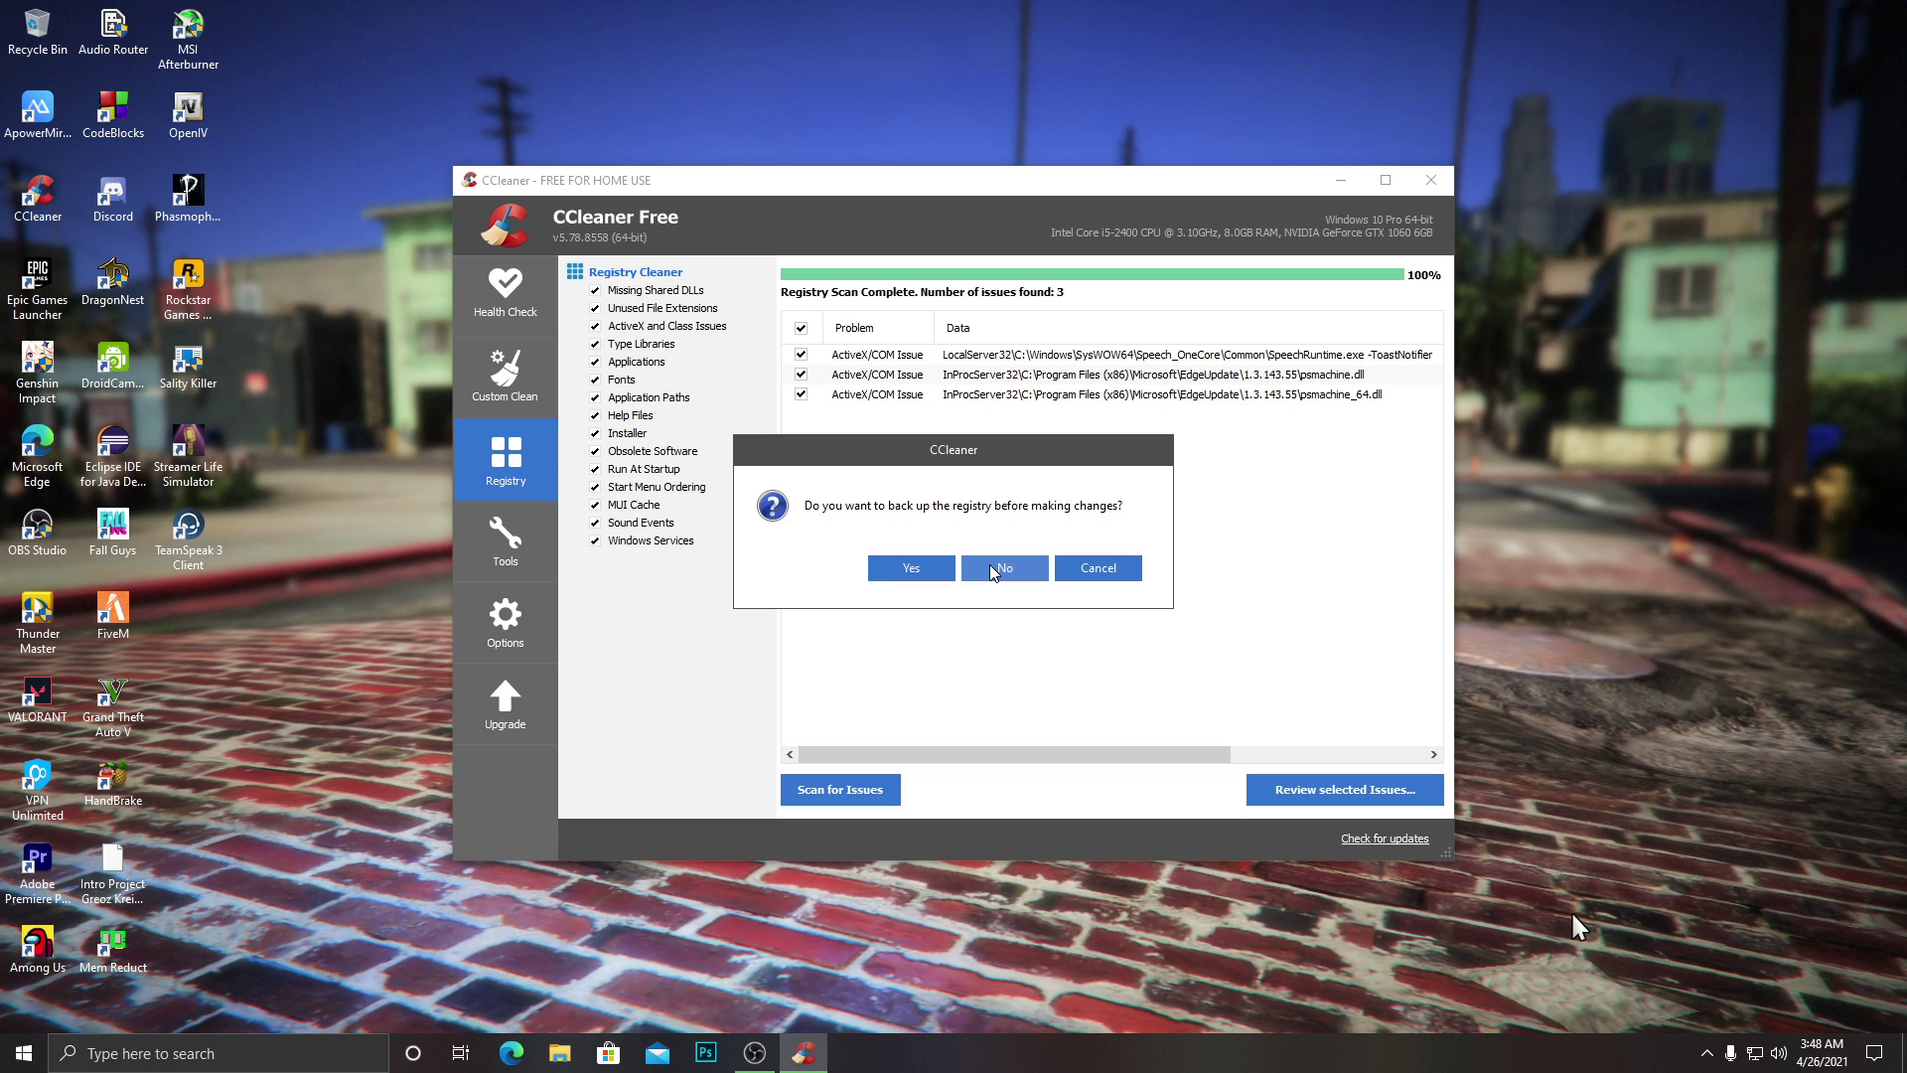
{"action": "left_click", "coordinate": [993, 569]}
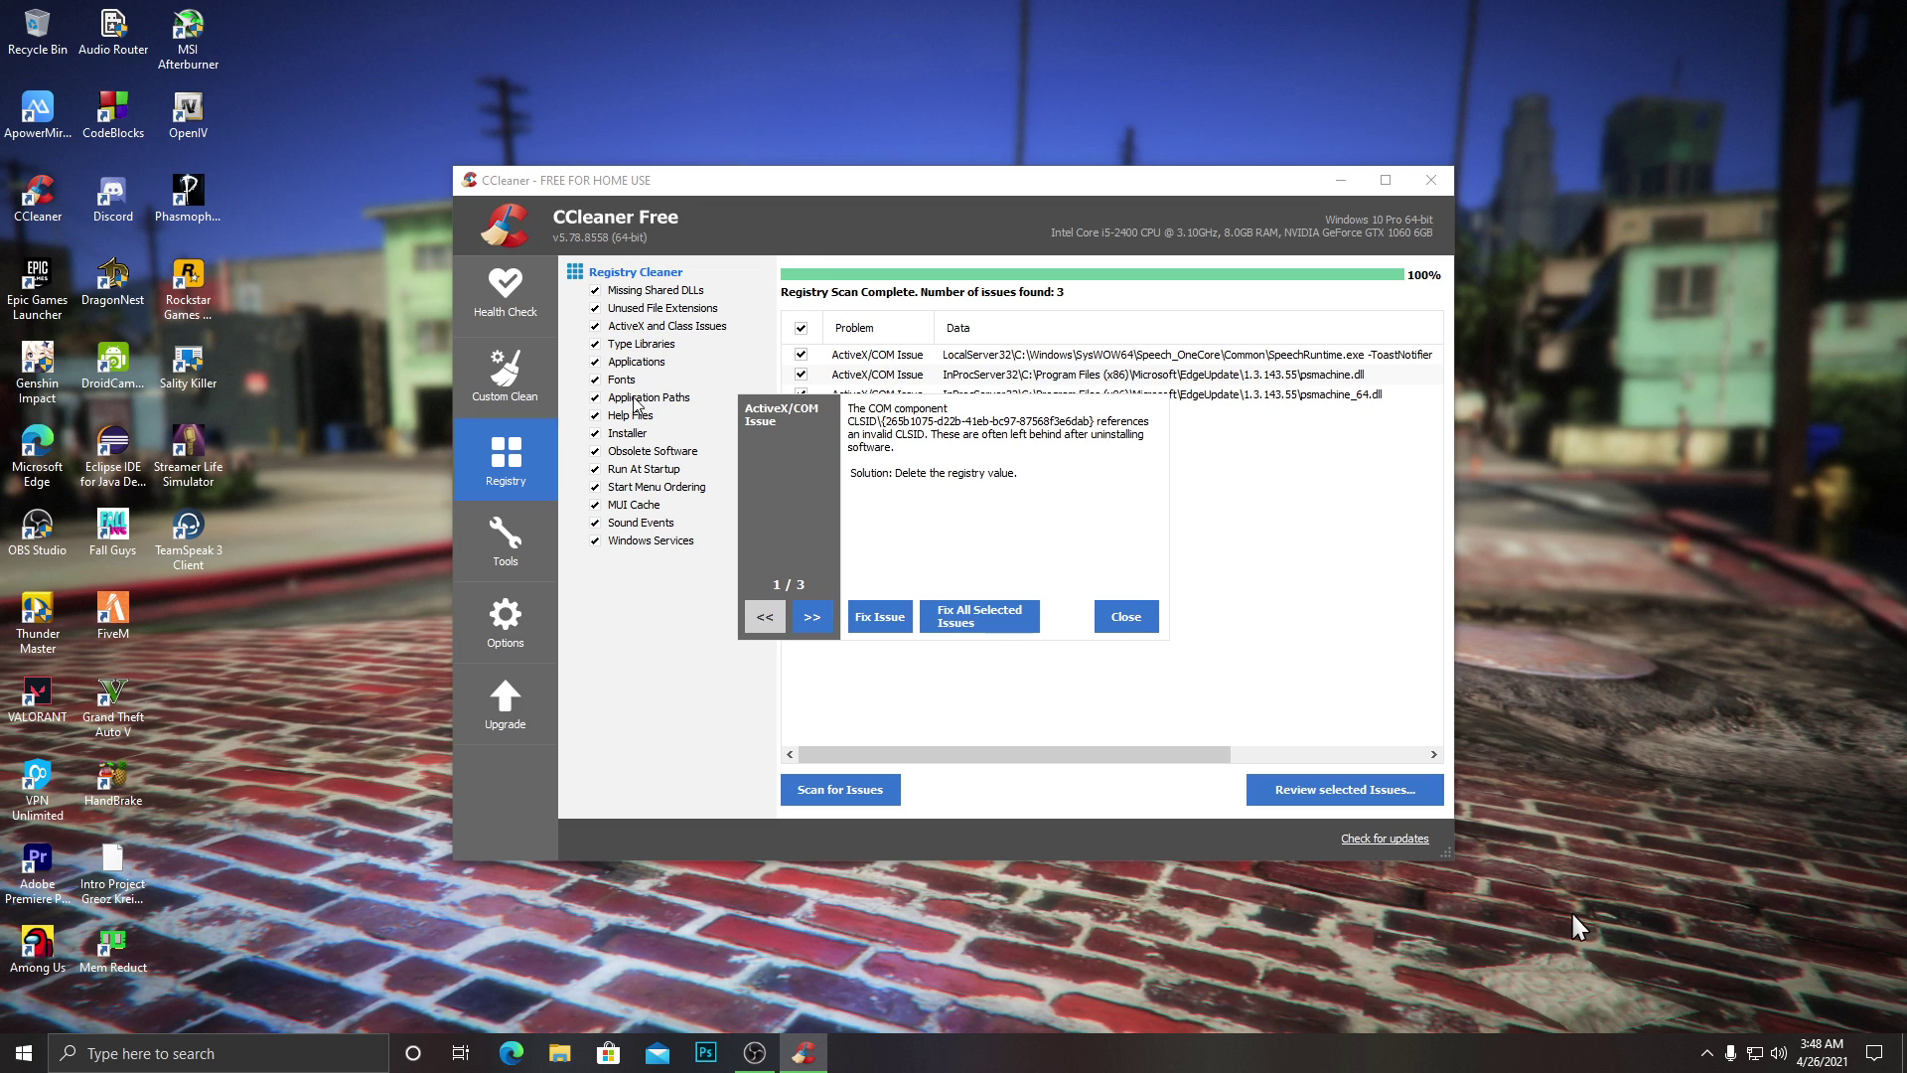
{"action": "left_click", "coordinate": [1013, 628]}
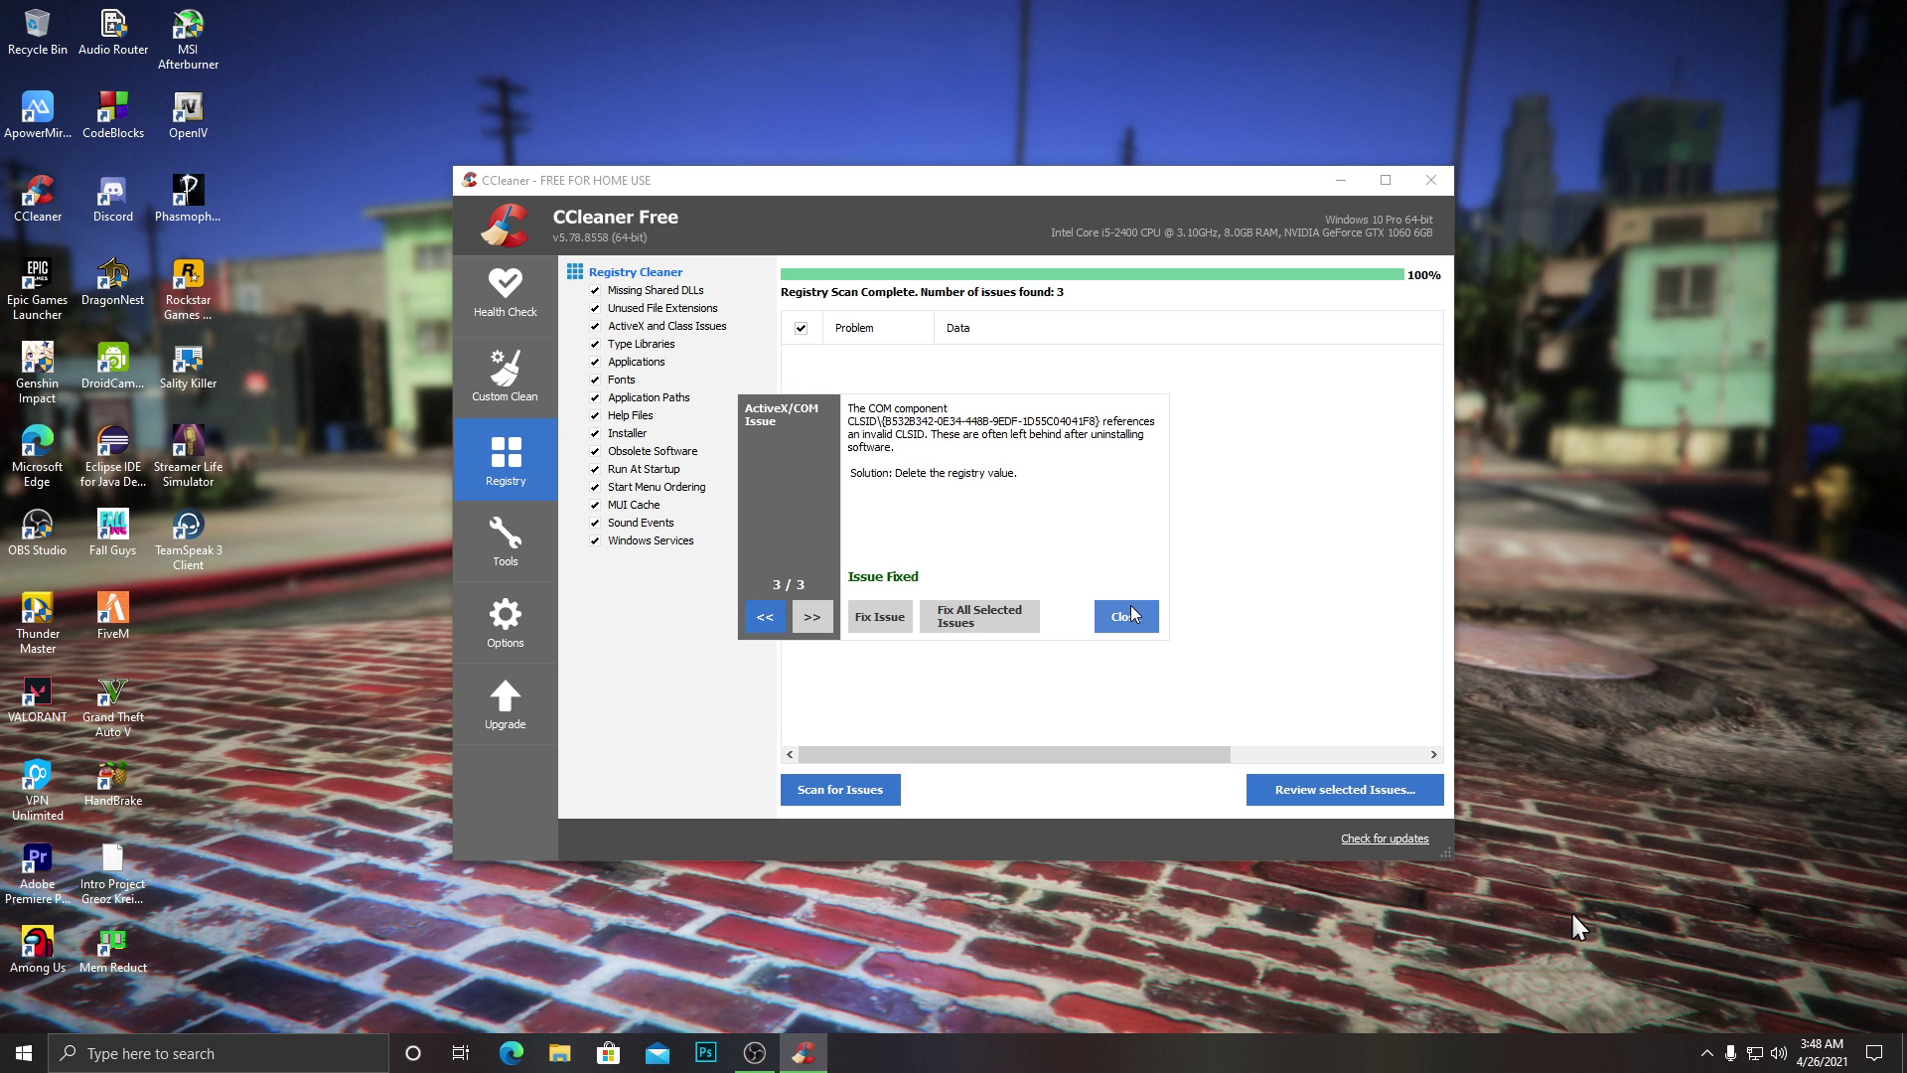
{"action": "left_click", "coordinate": [1126, 616]}
{"action": "left_click", "coordinate": [1430, 180]}
Launch Mem Reduct via 'mem' search, showing 28% memory use, move it right and hide it.
{"action": "left_click", "coordinate": [239, 1043]}
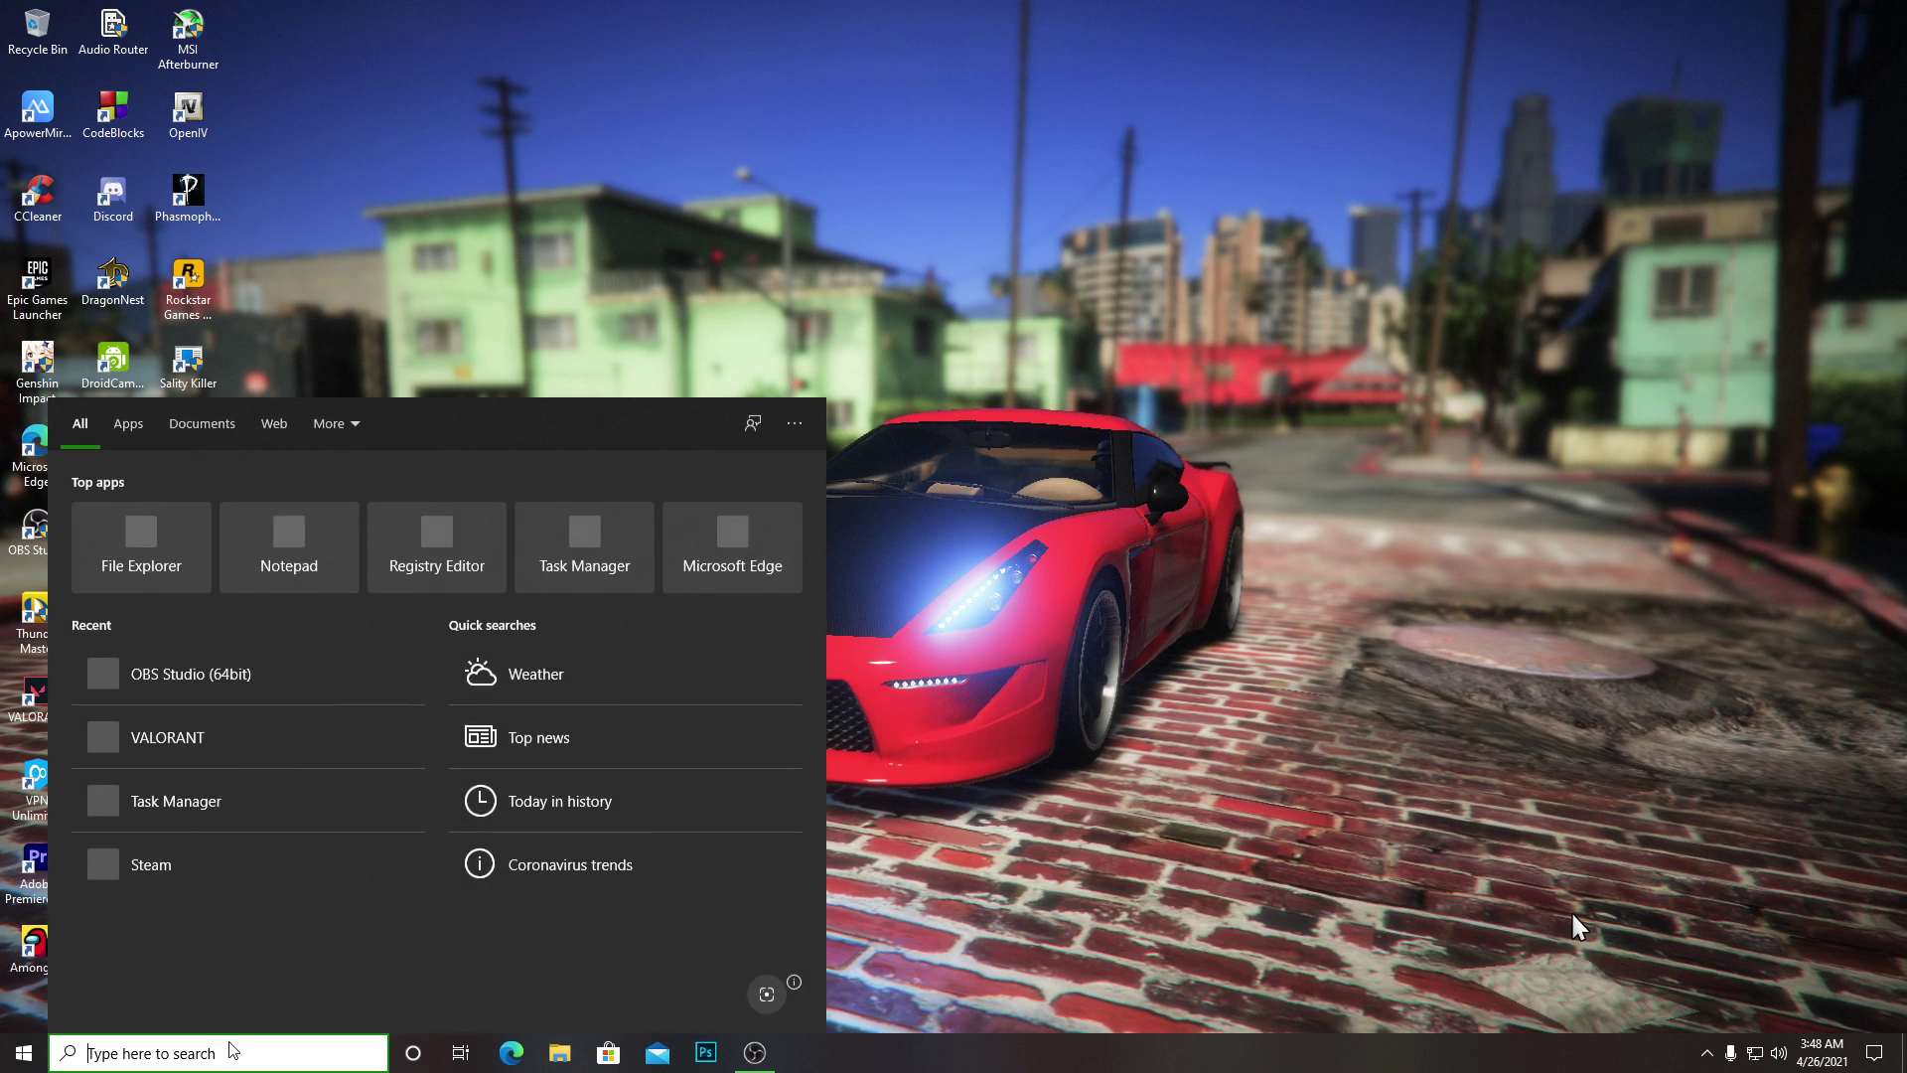
{"action": "type", "text": "mem"}
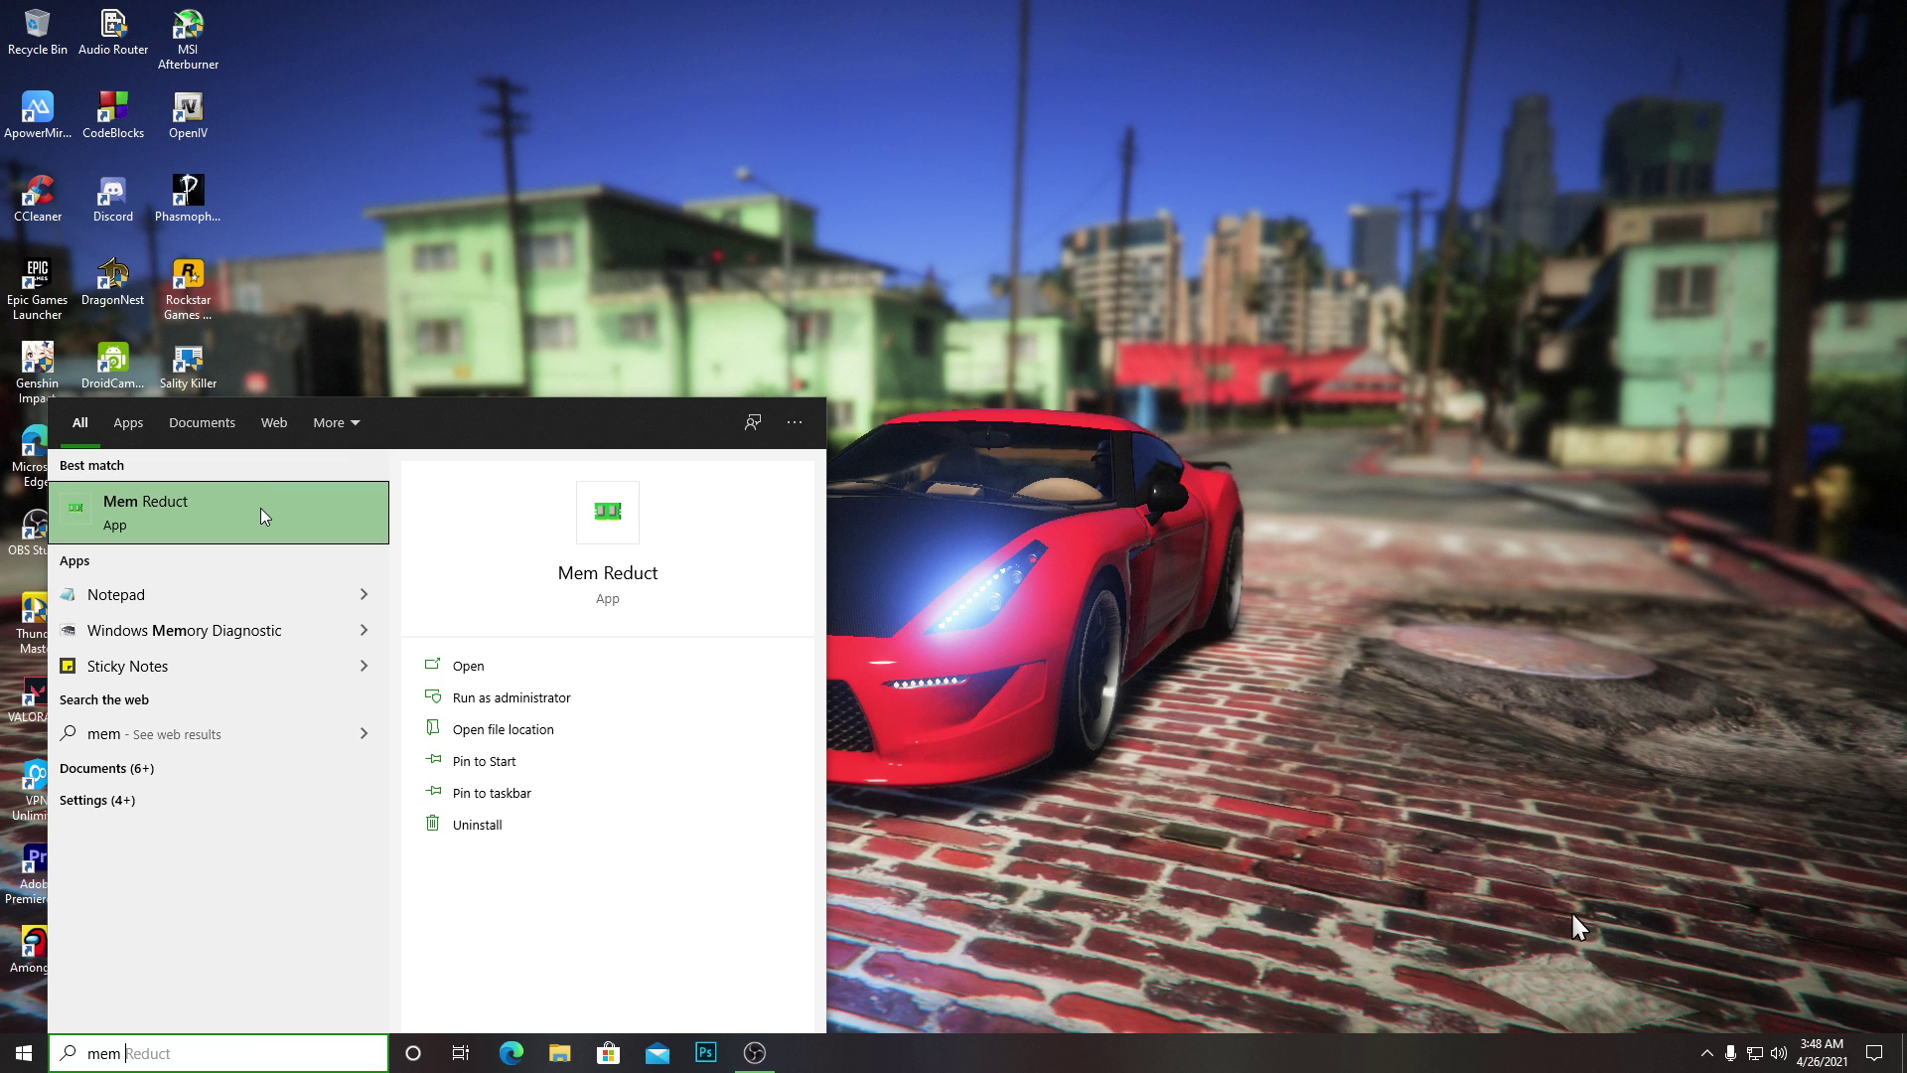
{"action": "left_click", "coordinate": [264, 516]}
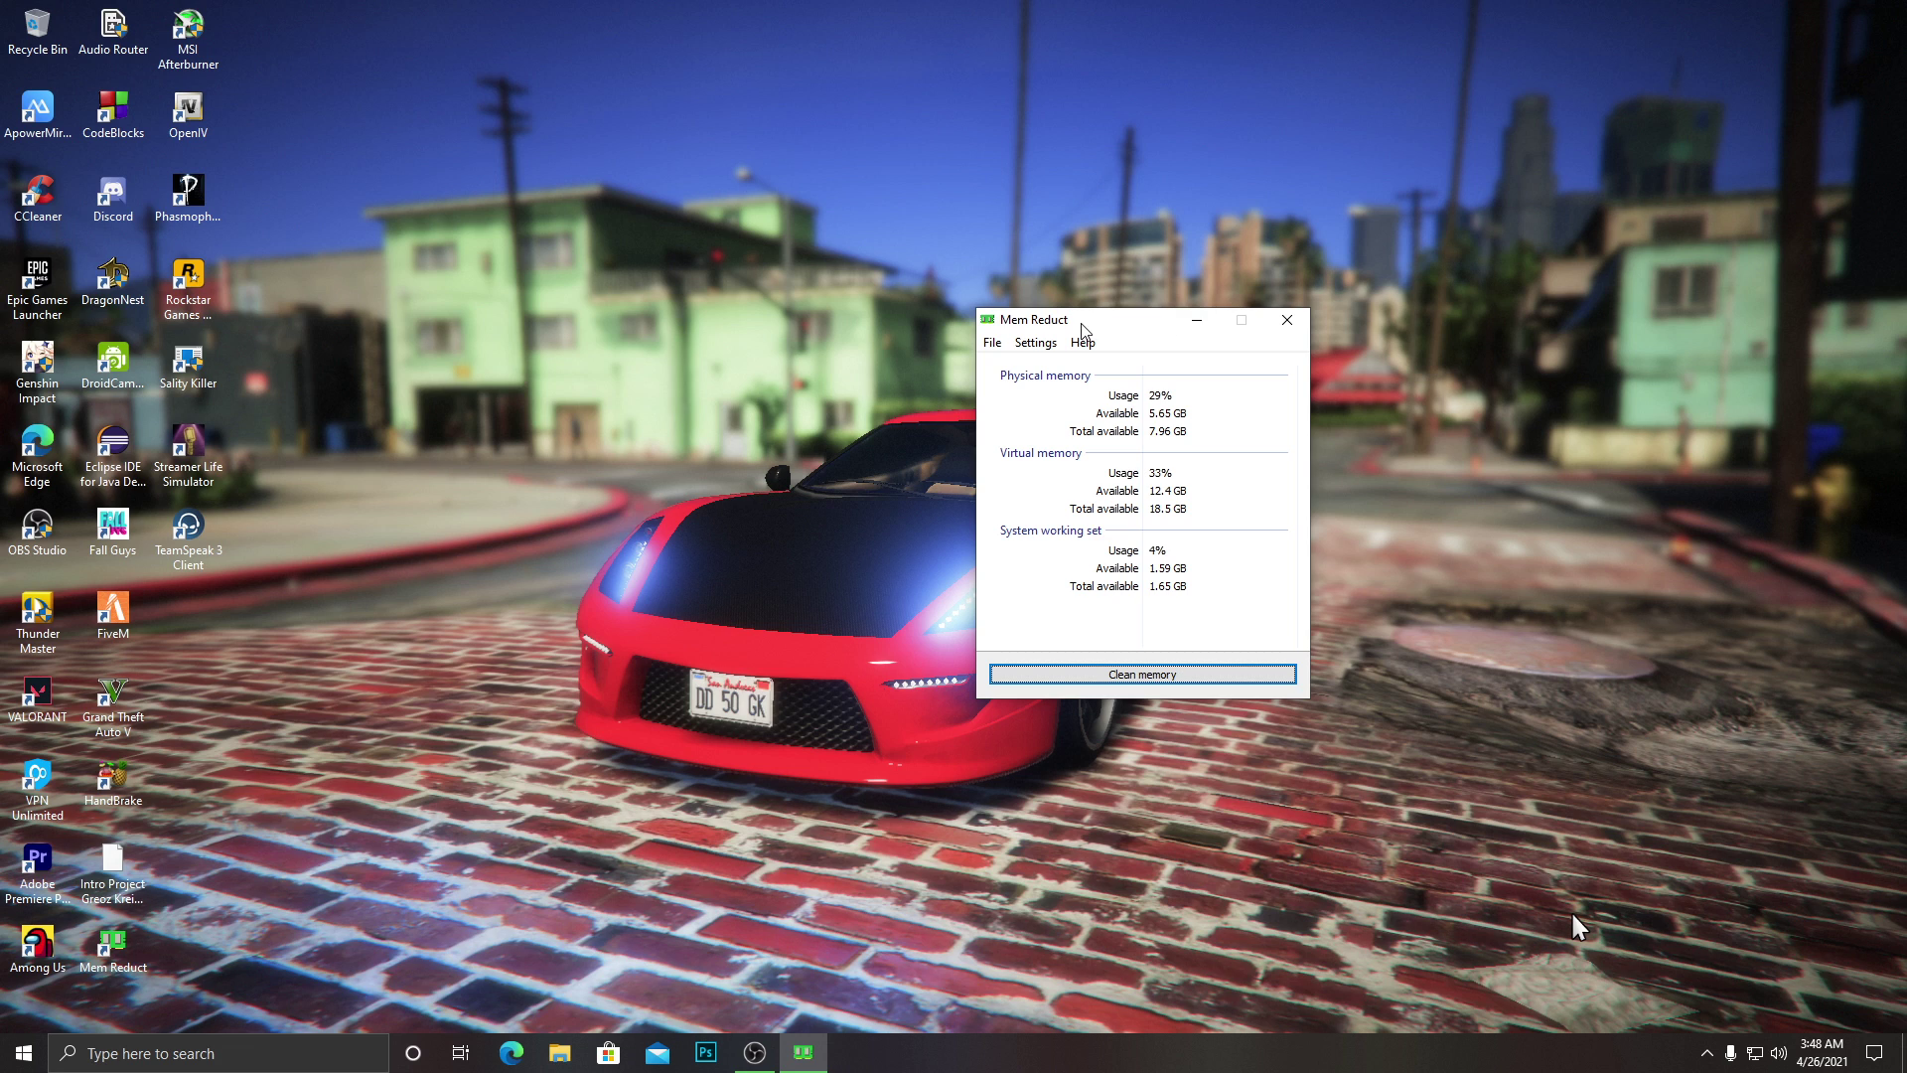
{"action": "left_click_drag", "start_coordinate": [1091, 323], "coordinate": [1626, 407]}
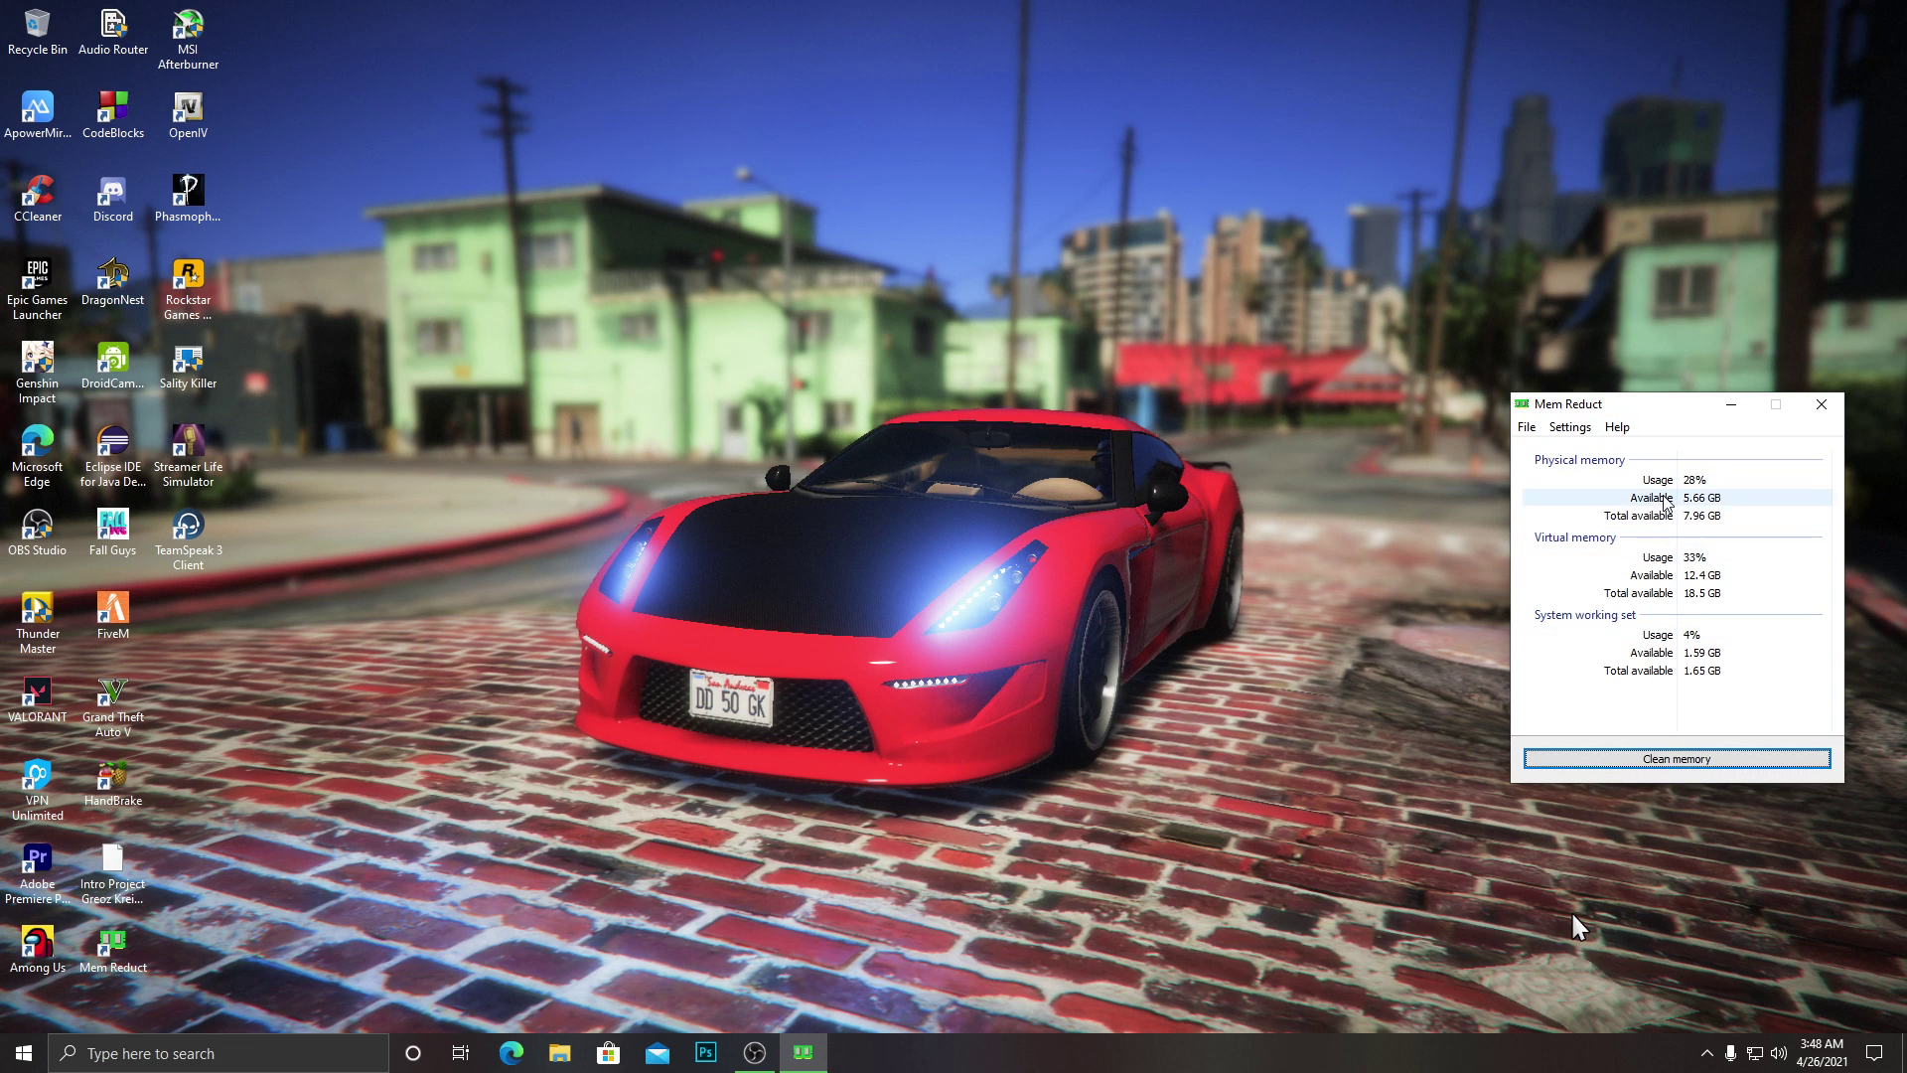
{"action": "left_click", "coordinate": [1731, 404]}
Run Task Manager as administrator on its Details tab in a smaller, repositioned window.
{"action": "left_click", "coordinate": [158, 1039]}
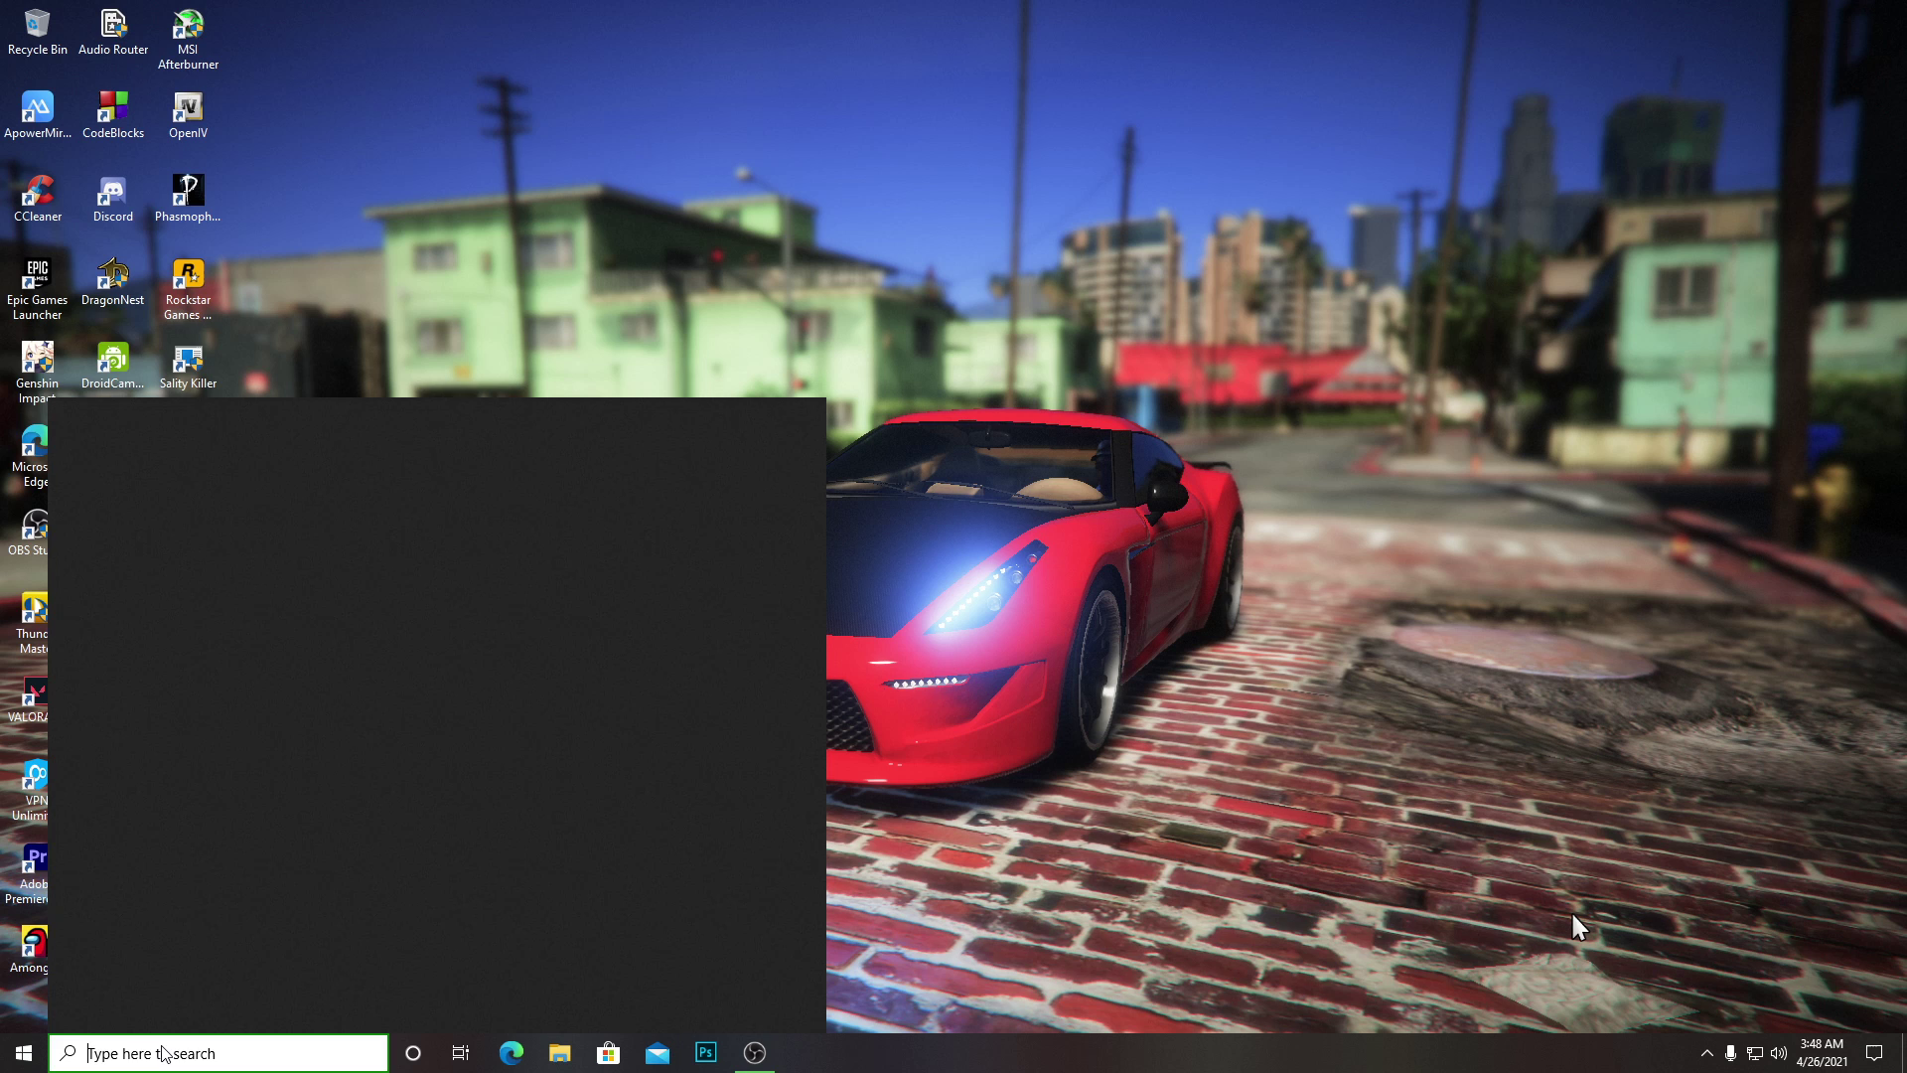
{"action": "type", "text": "task"}
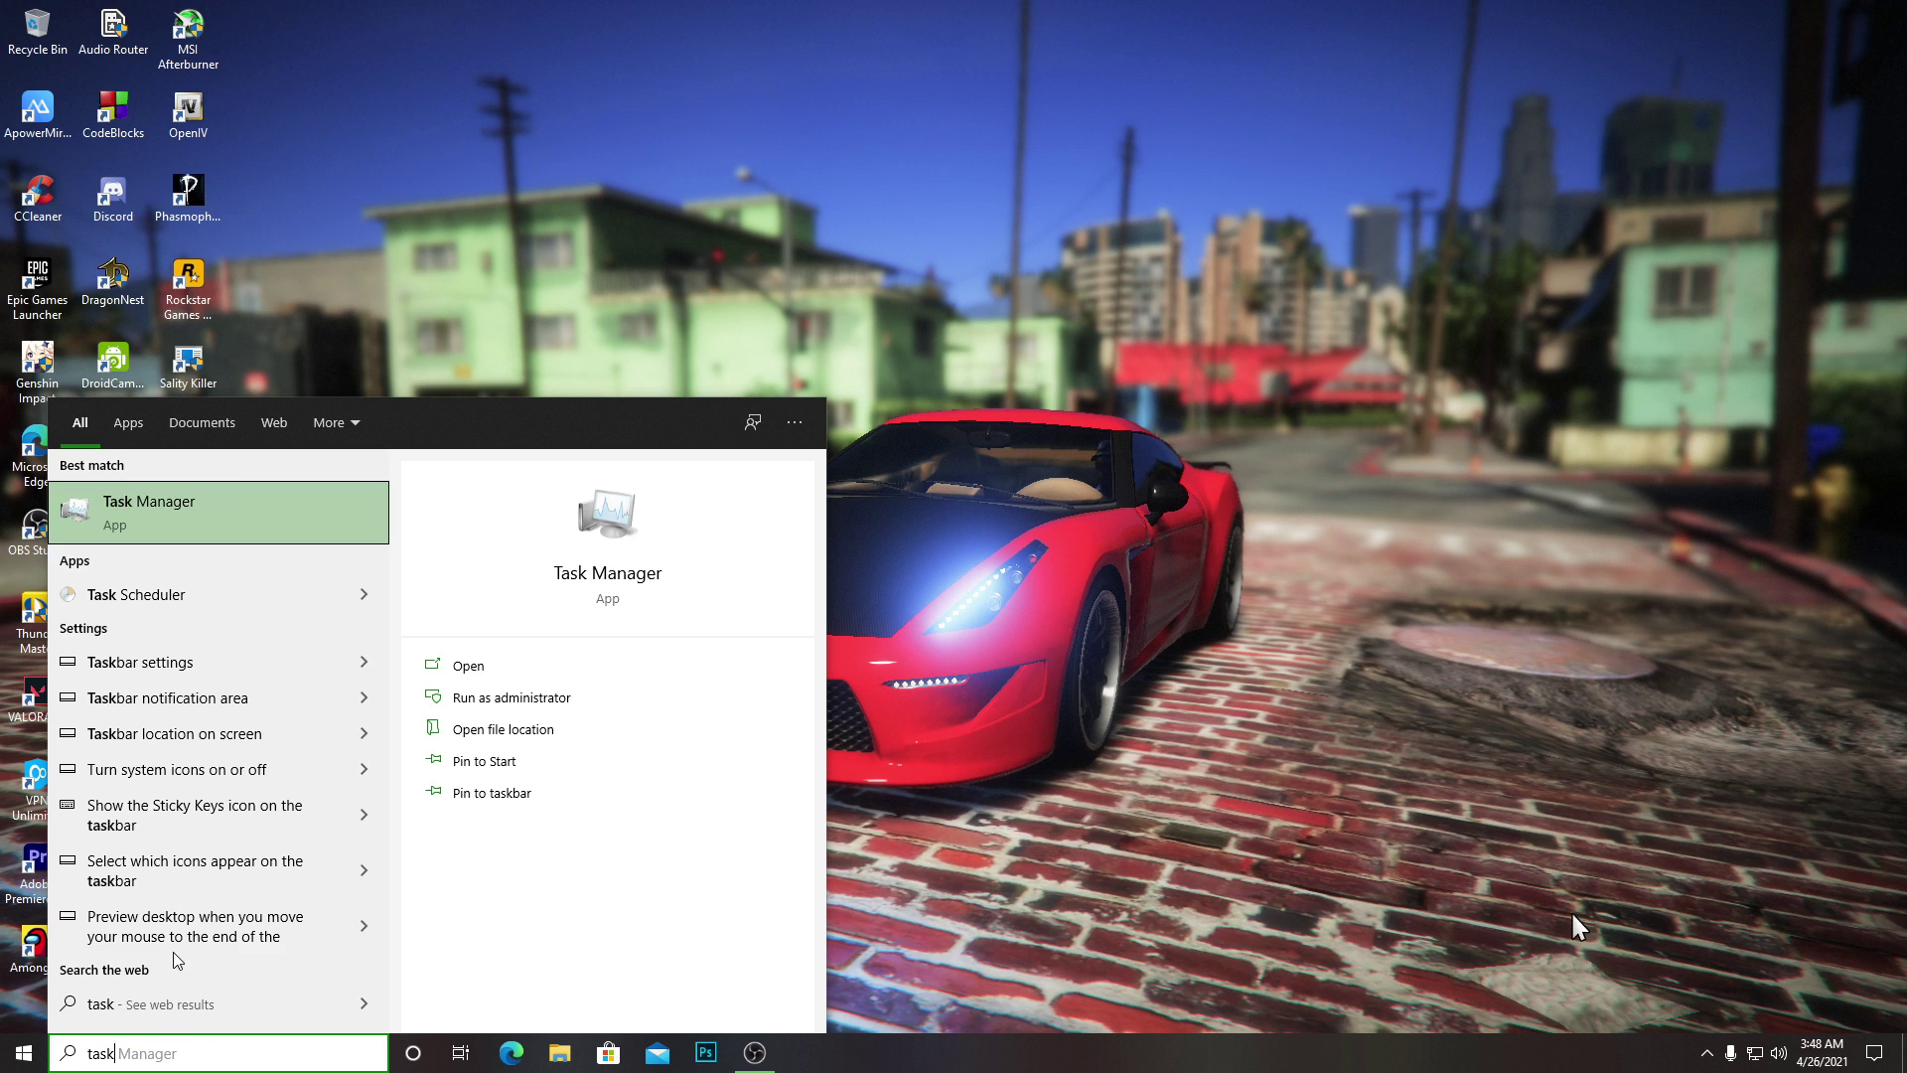
{"action": "right_click", "coordinate": [241, 524]}
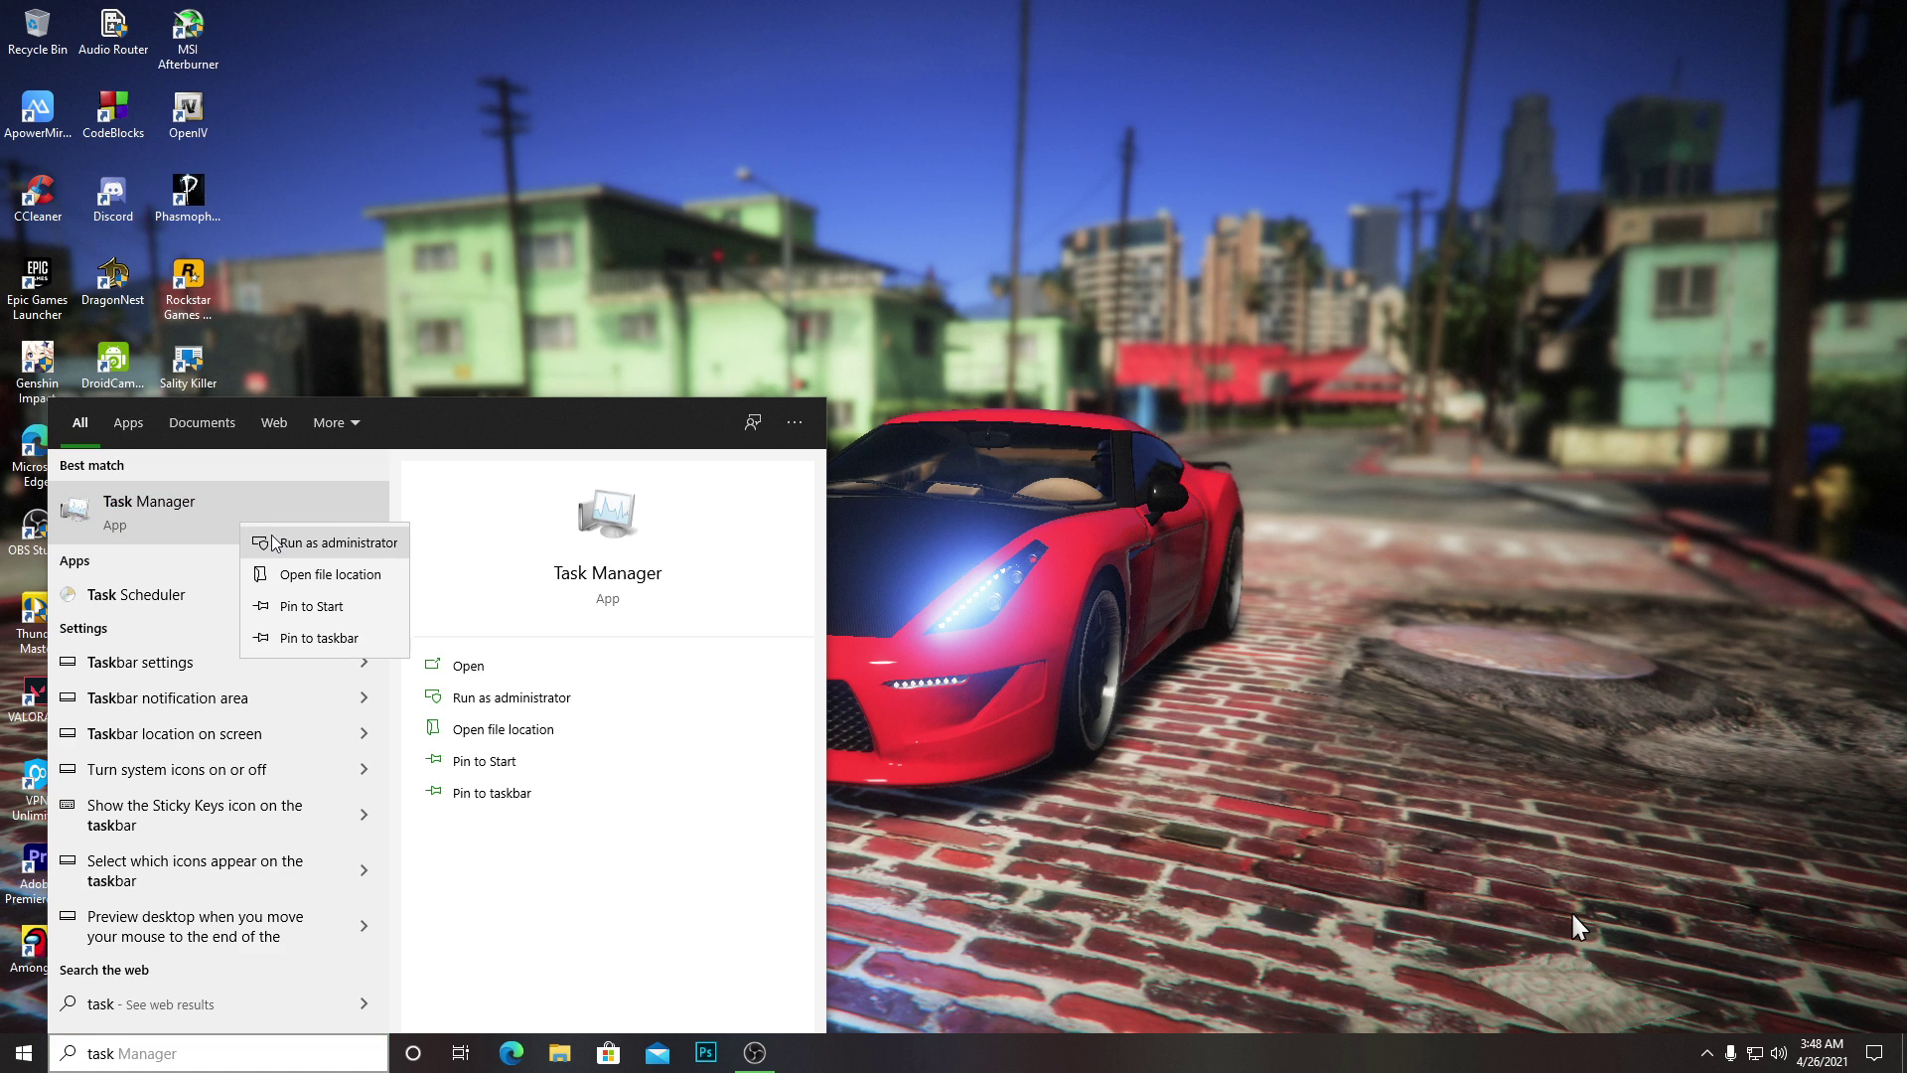
{"action": "left_click", "coordinate": [261, 542]}
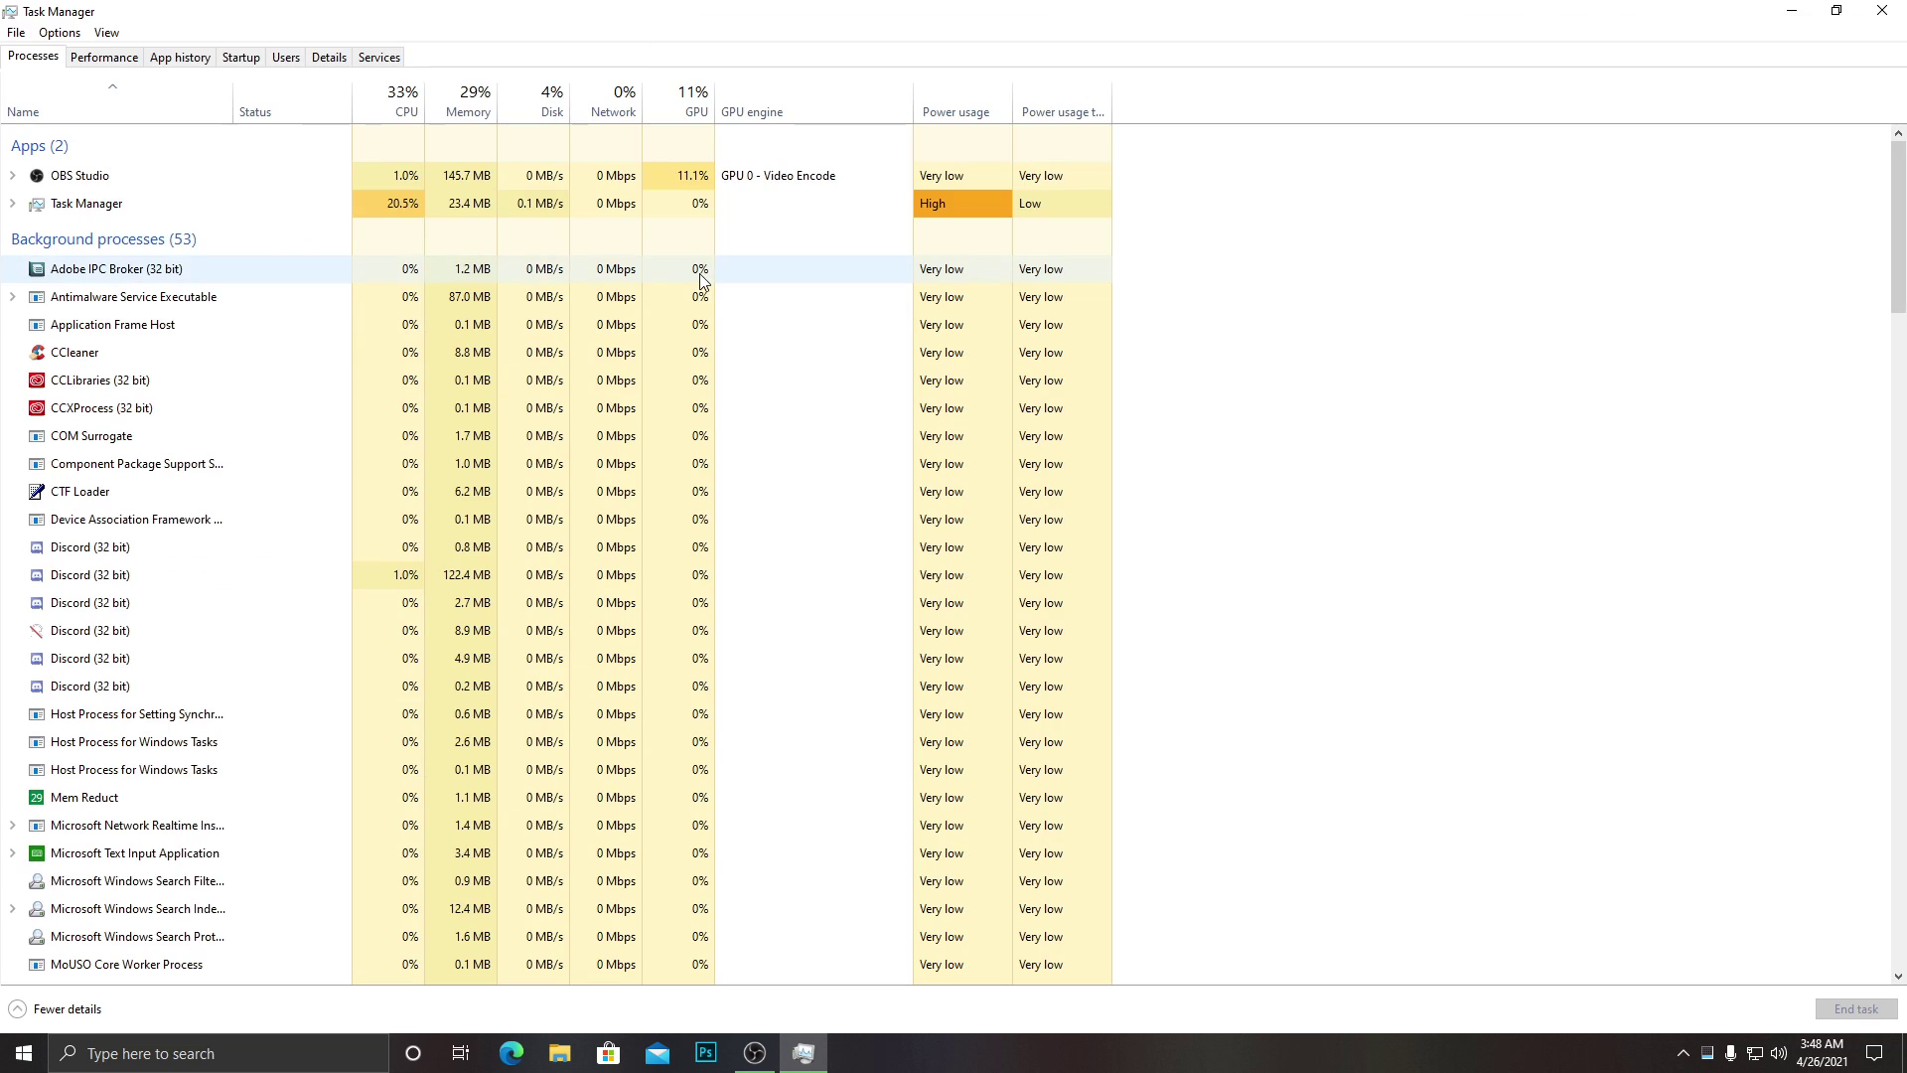
{"action": "left_click", "coordinate": [330, 60]}
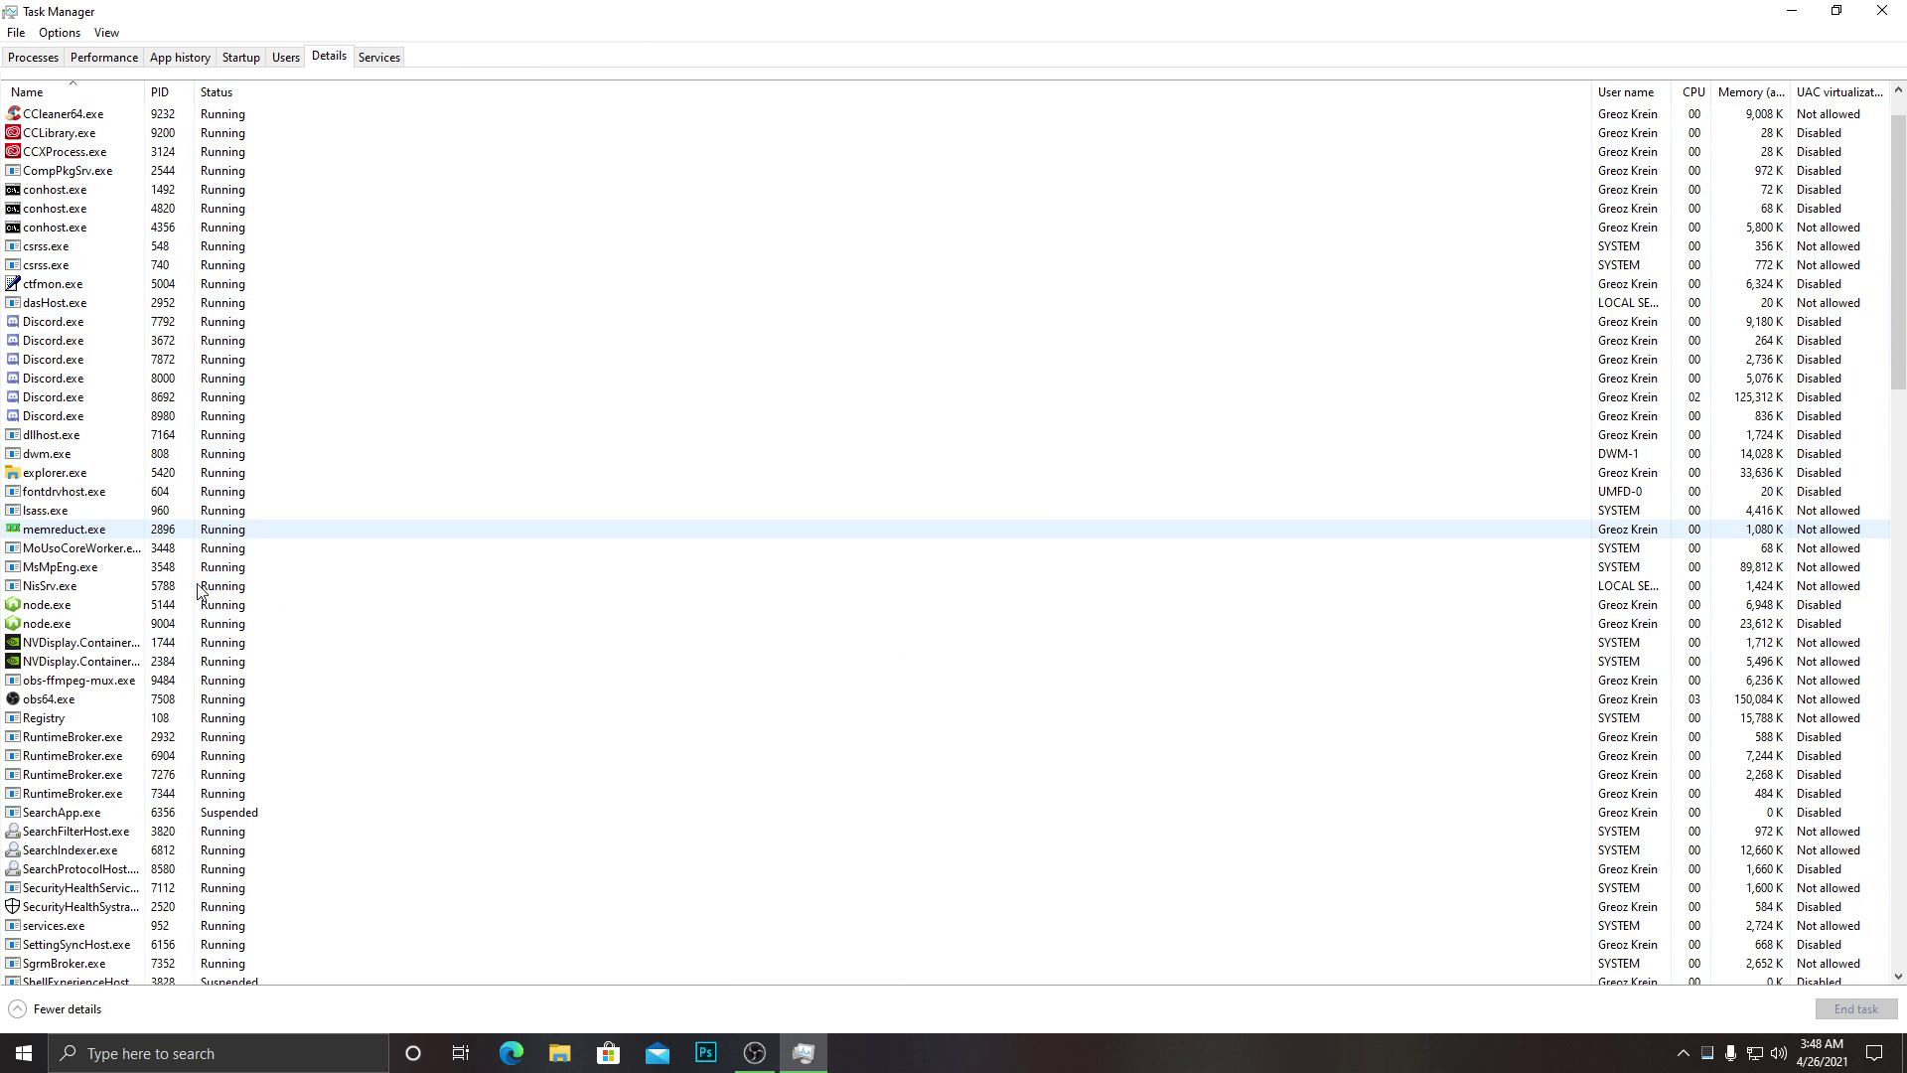
{"action": "left_click", "coordinate": [1837, 11]}
{"action": "left_click_drag", "start_coordinate": [530, 275], "coordinate": [658, 303]}
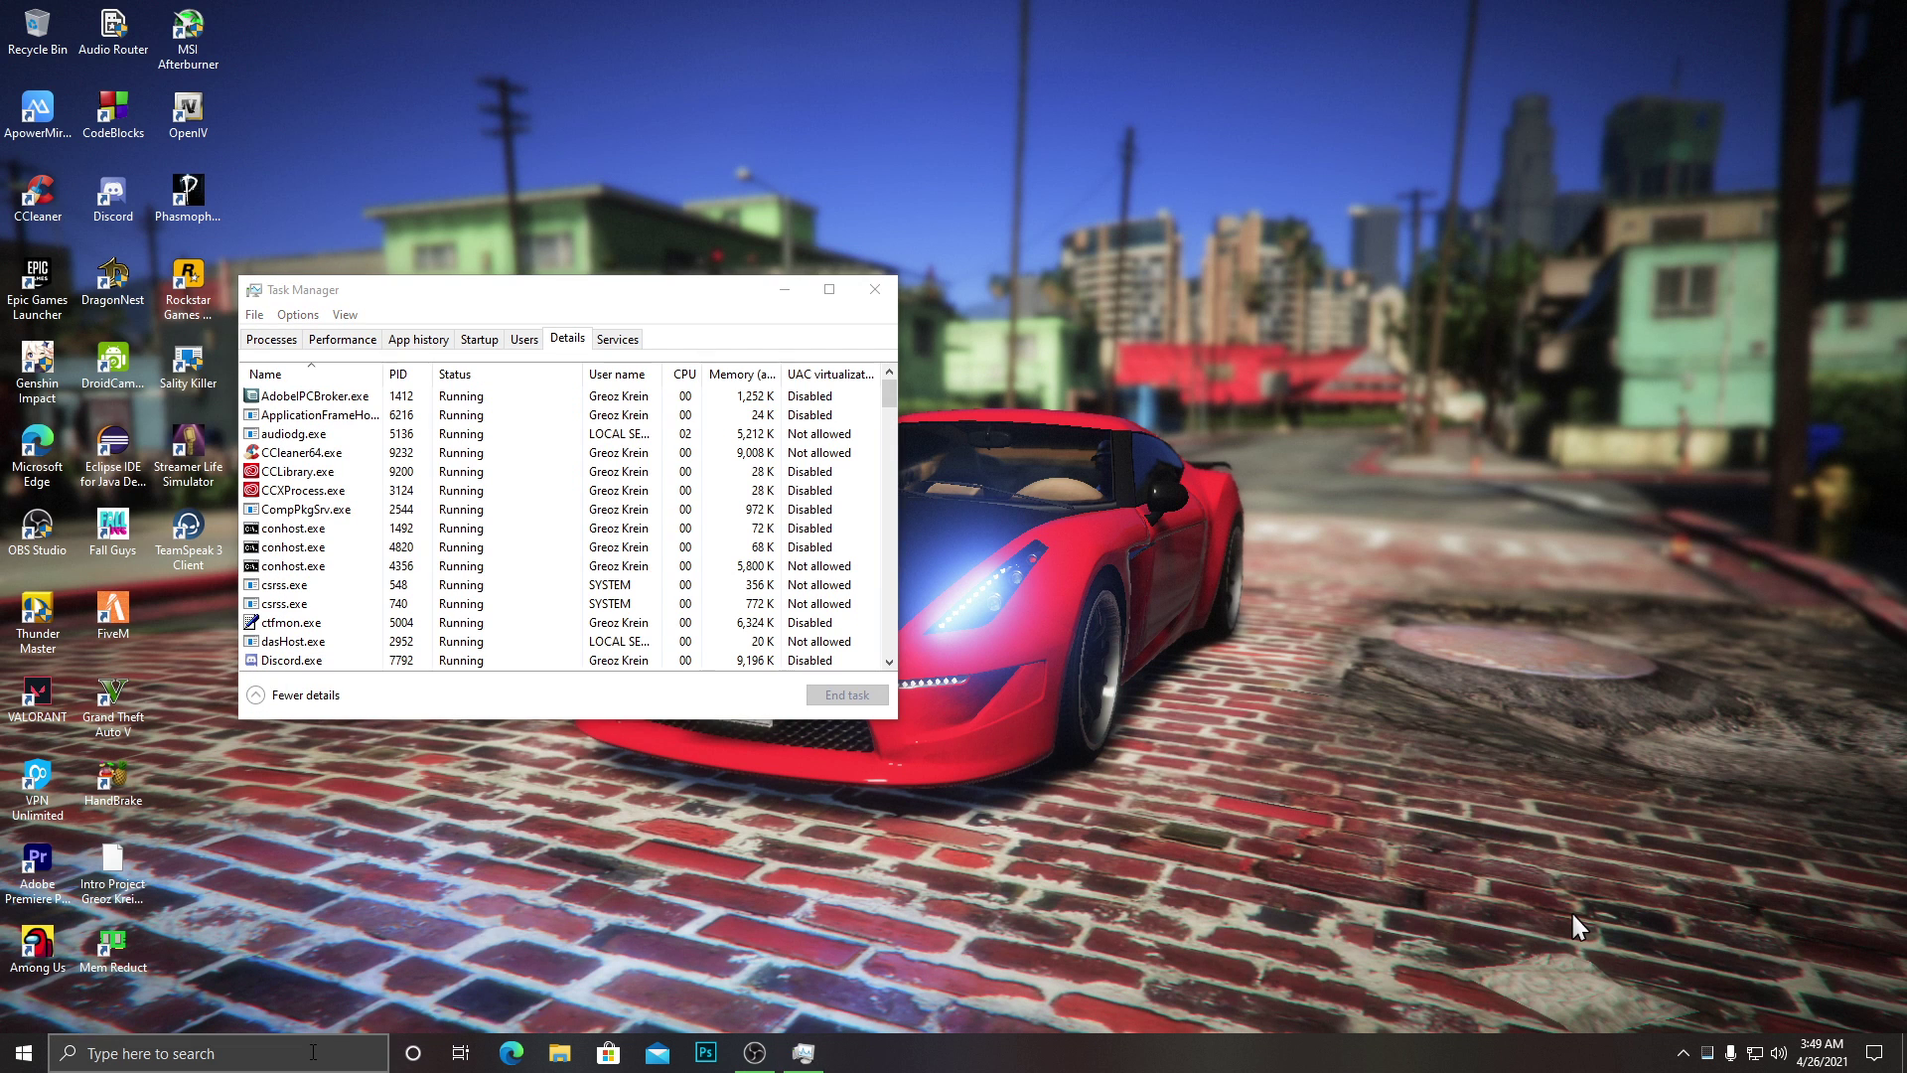
Launch DragonNest from Windows search with the query 'dragon'.
{"action": "left_click", "coordinate": [313, 1058]}
{"action": "type", "text": "dragon"}
{"action": "key", "text": "Return"}
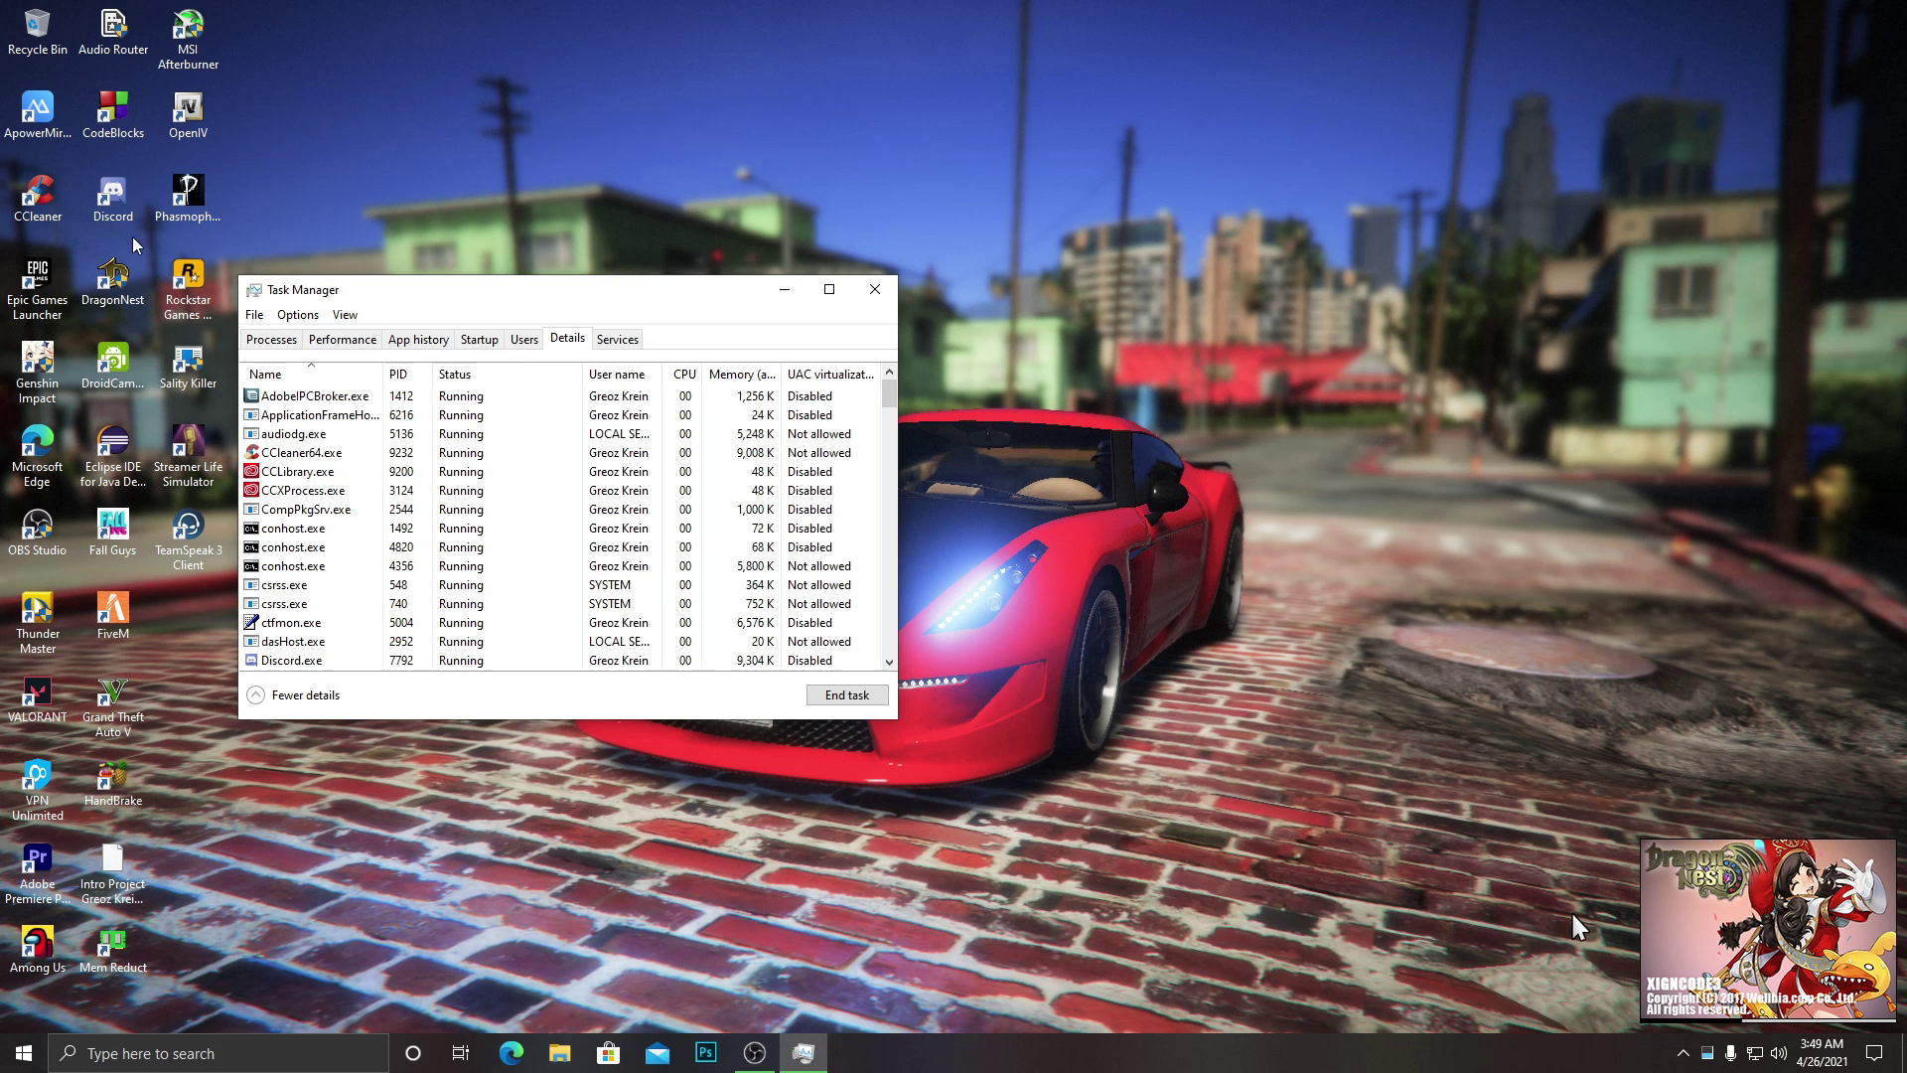
{"action": "left_click", "coordinate": [193, 459]}
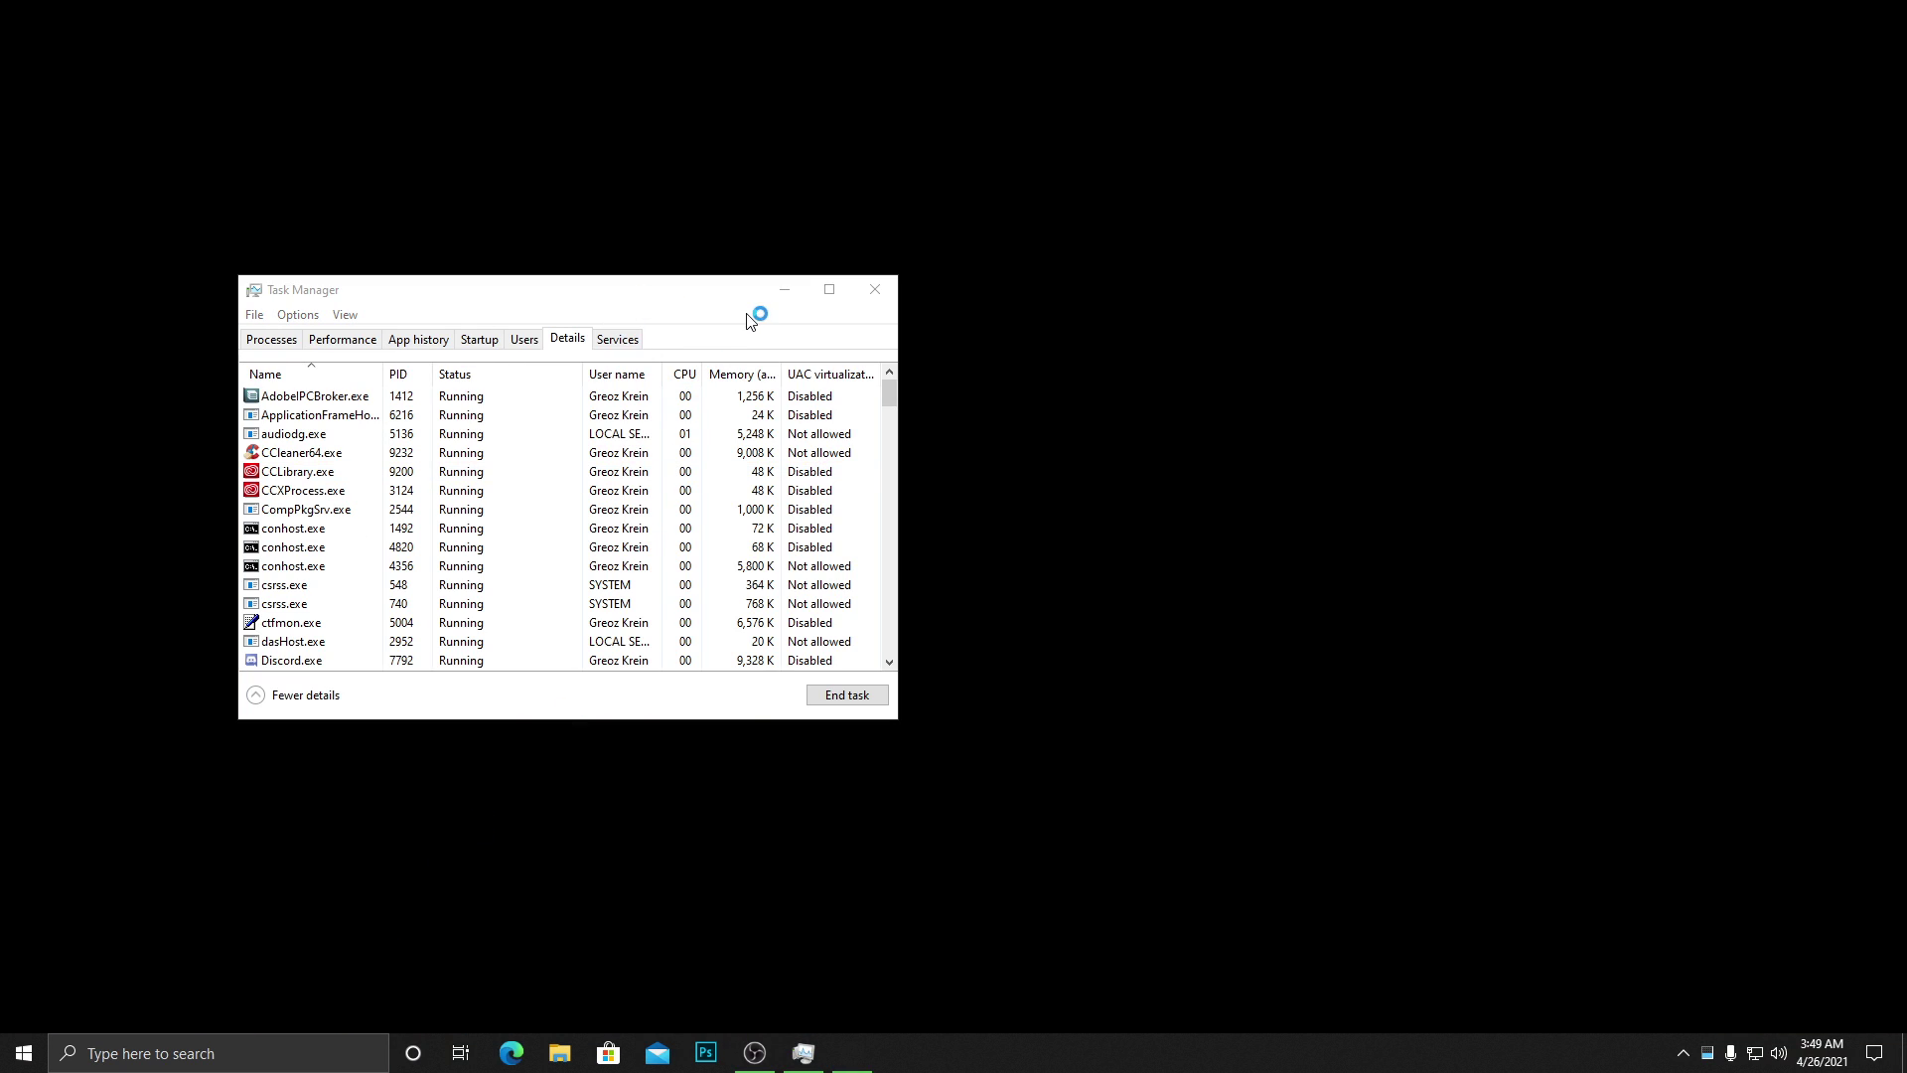
Open Graphics settings and check DragonNest's graphics preference, leaving it unchanged.
{"action": "left_click", "coordinate": [311, 1057]}
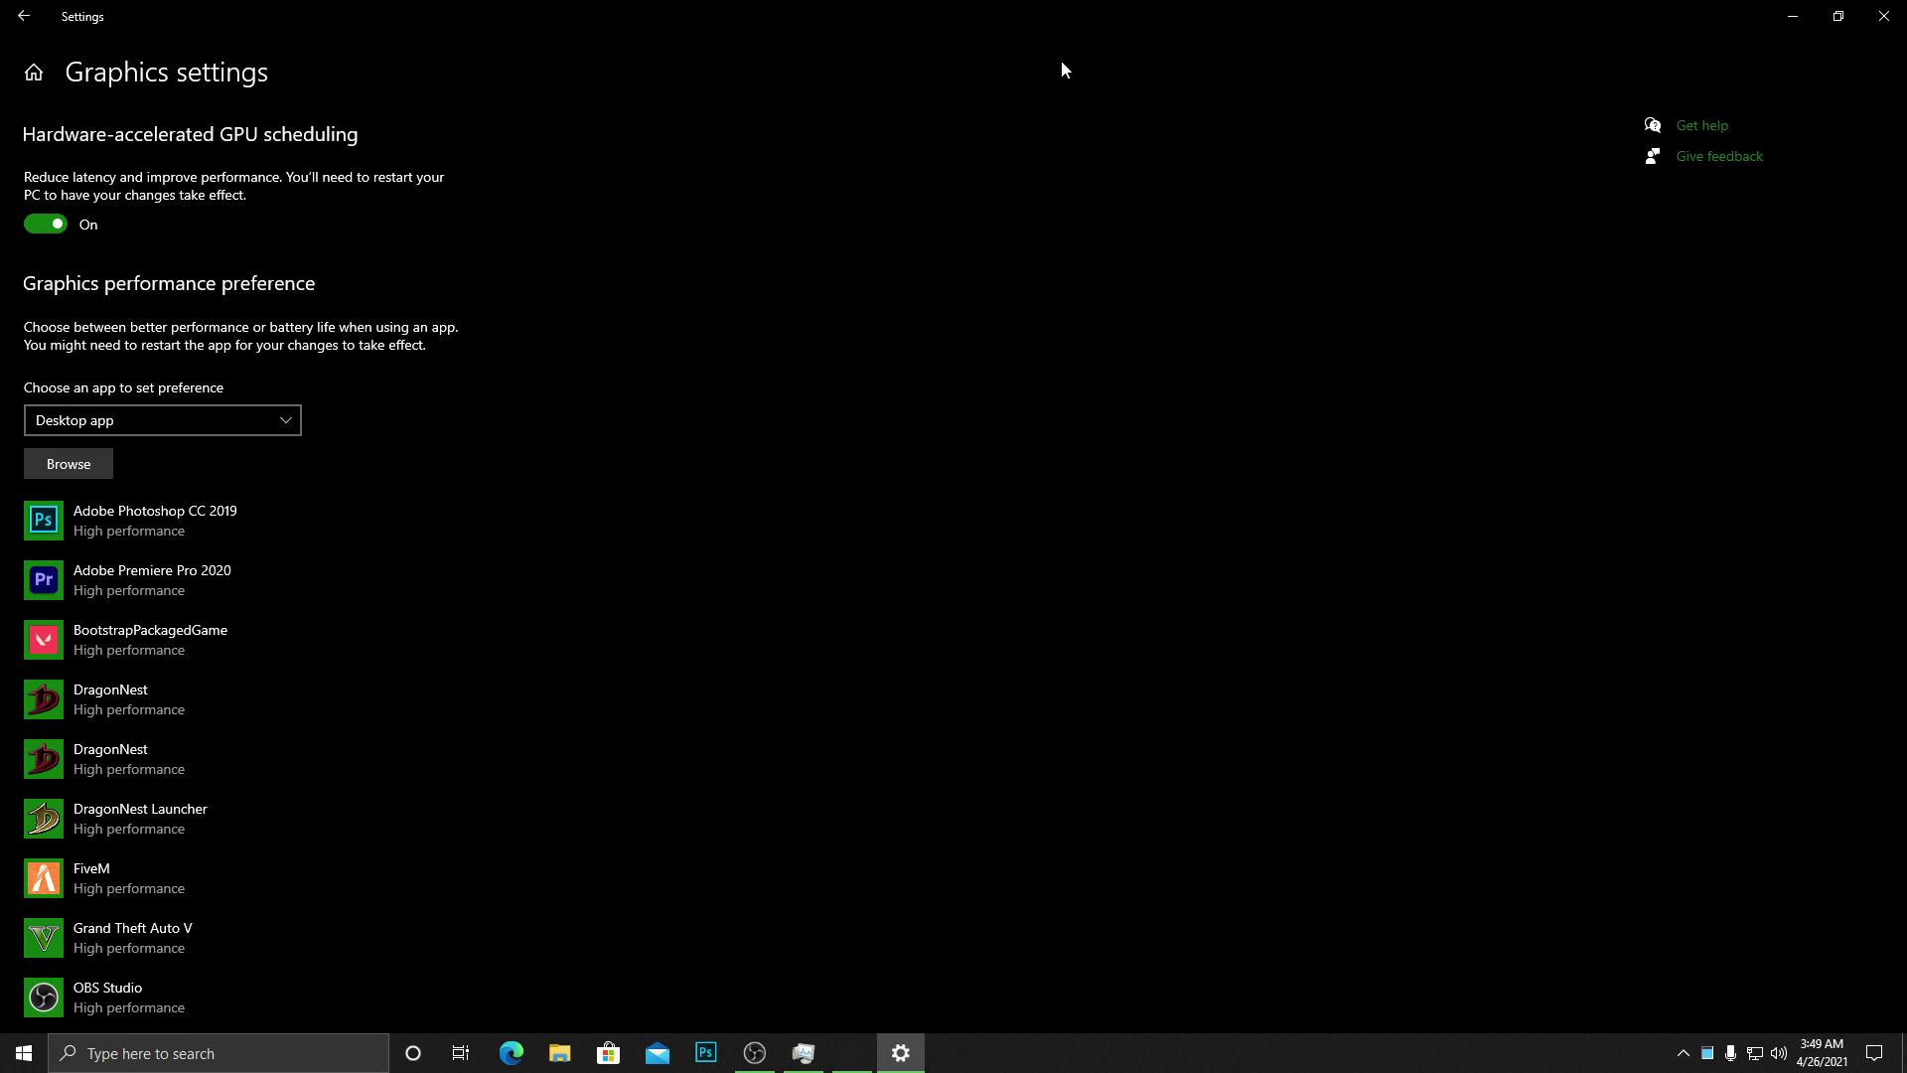
{"action": "scroll", "coordinate": [408, 590], "scroll_direction": "down", "scroll_amount": 2}
{"action": "scroll", "coordinate": [408, 588], "scroll_direction": "up", "scroll_amount": 2}
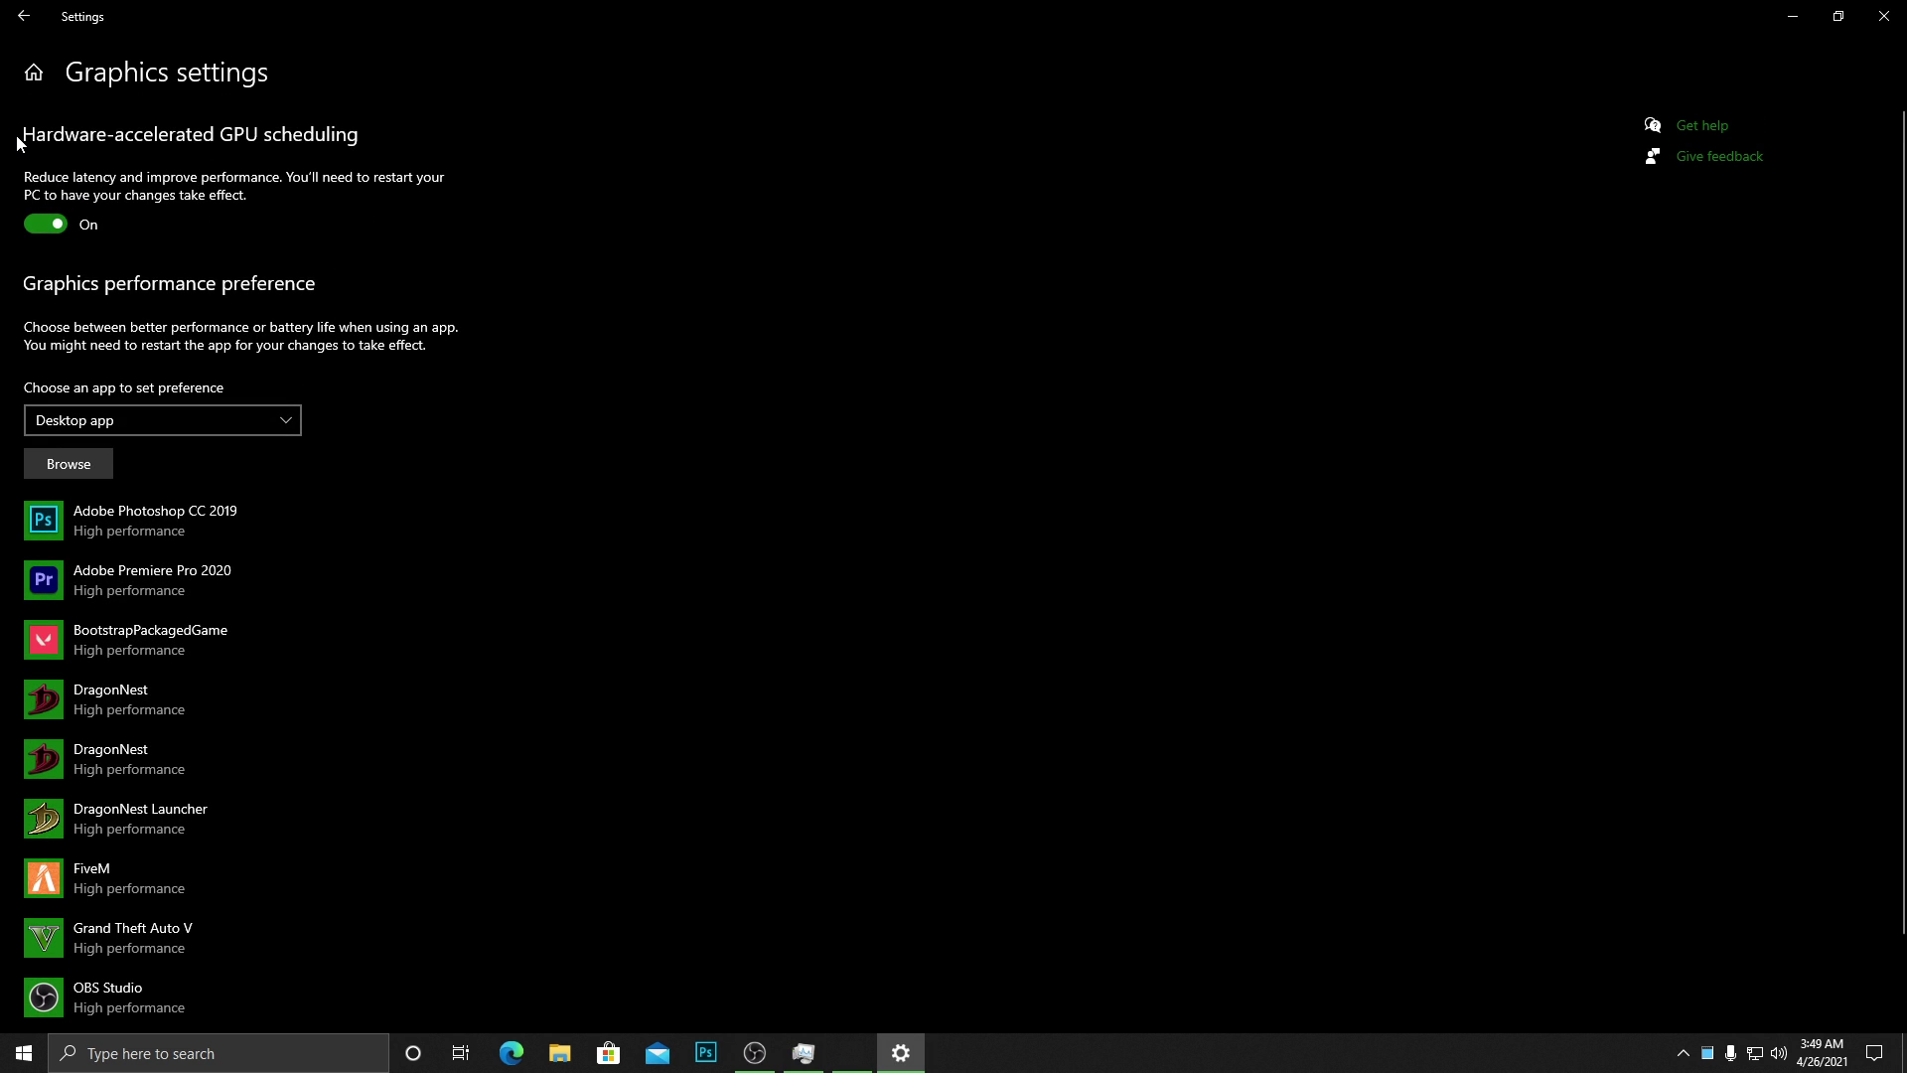
{"action": "scroll", "coordinate": [320, 392], "scroll_direction": "down", "scroll_amount": 2}
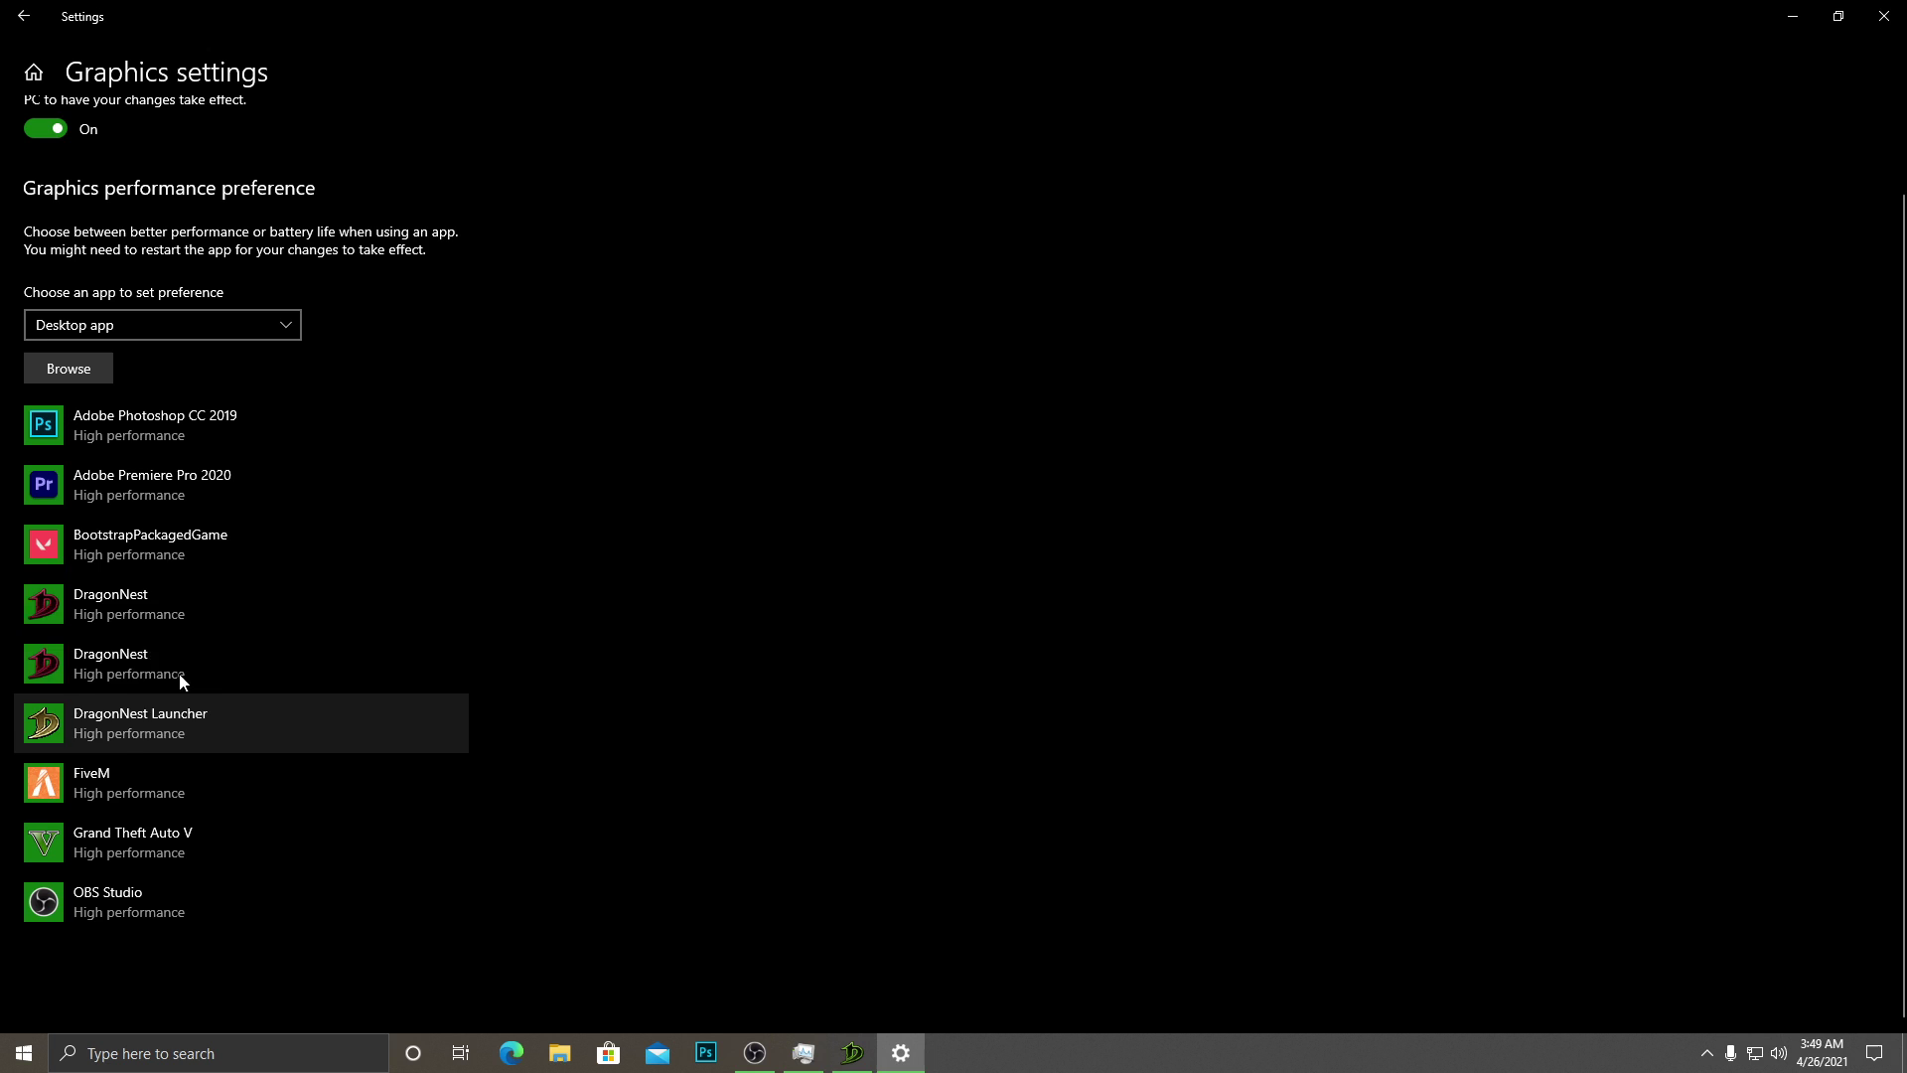
{"action": "left_click", "coordinate": [176, 626]}
{"action": "left_click", "coordinate": [293, 707]}
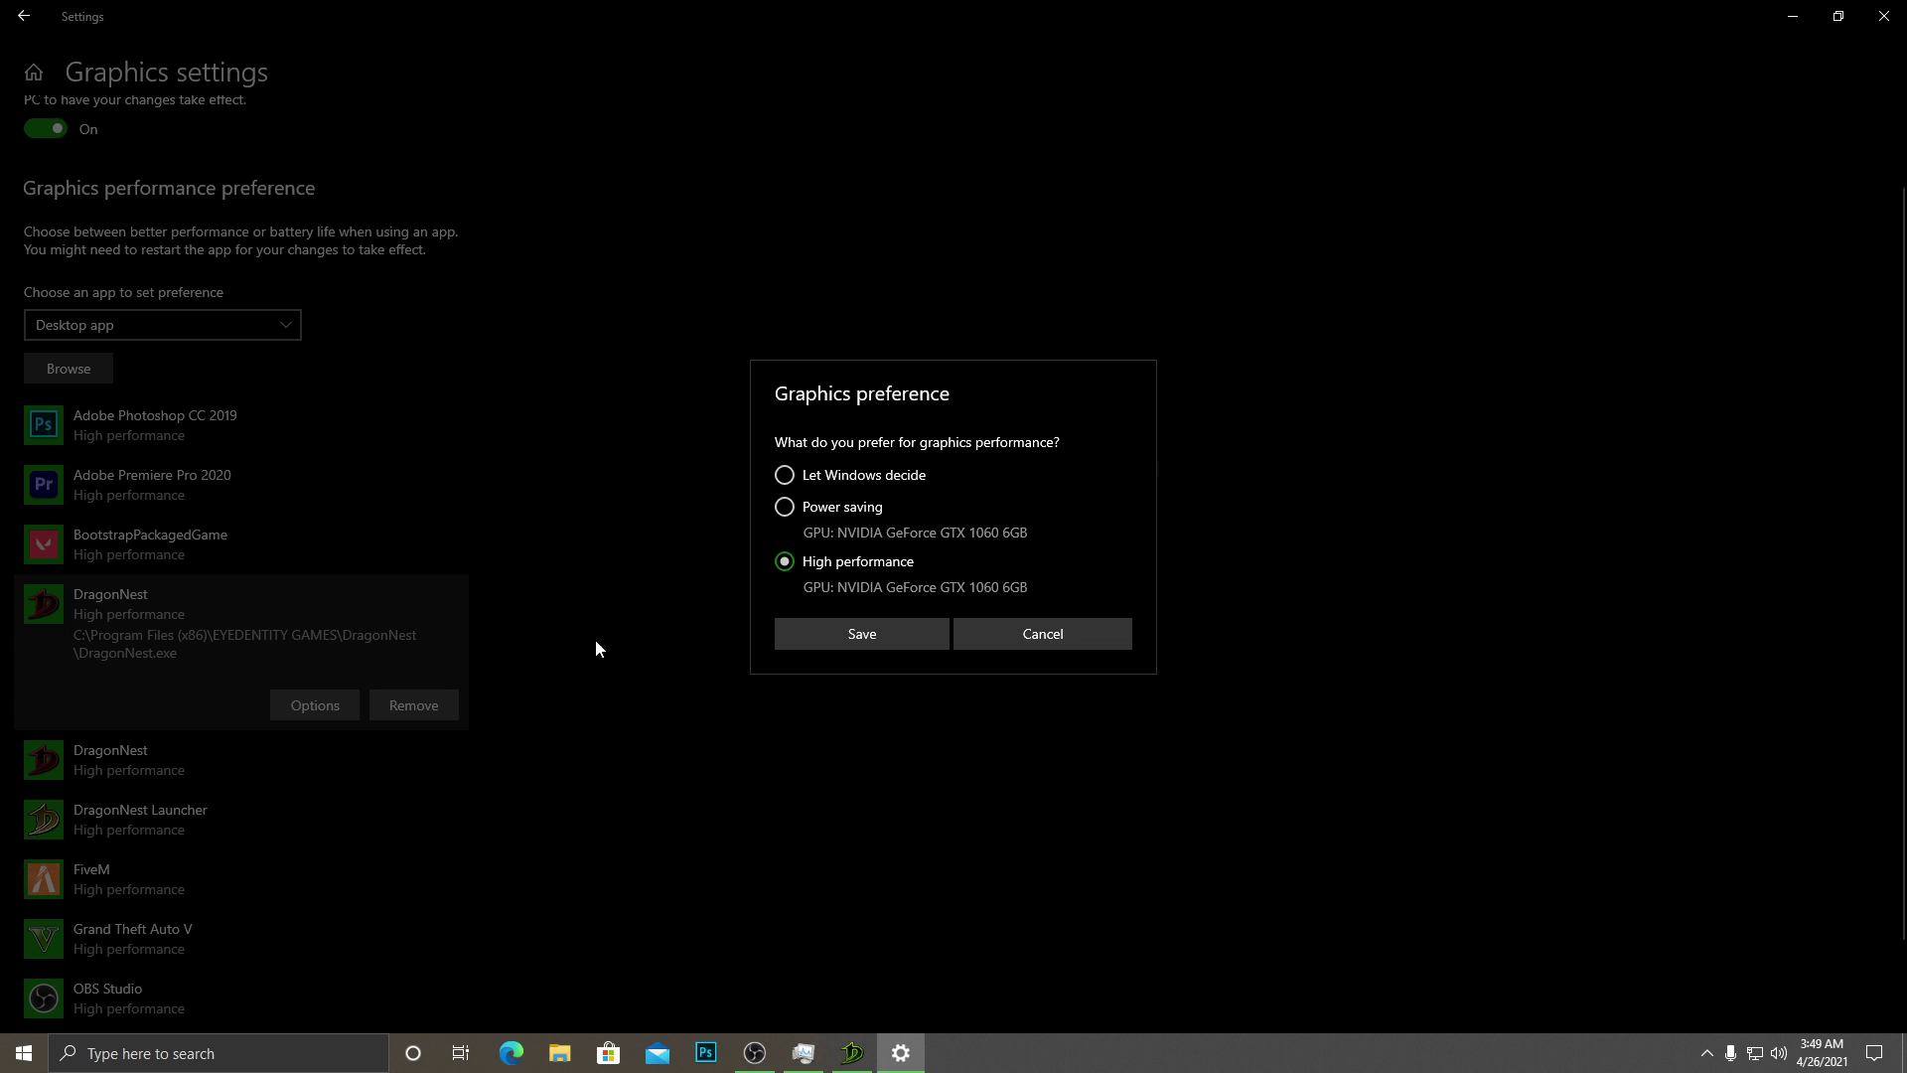
{"action": "left_click", "coordinate": [1106, 641]}
Check the Photoshop CC 2019, Premiere Pro 2020 and BootstrapPackagedGame graphics entries.
{"action": "left_click", "coordinate": [218, 441]}
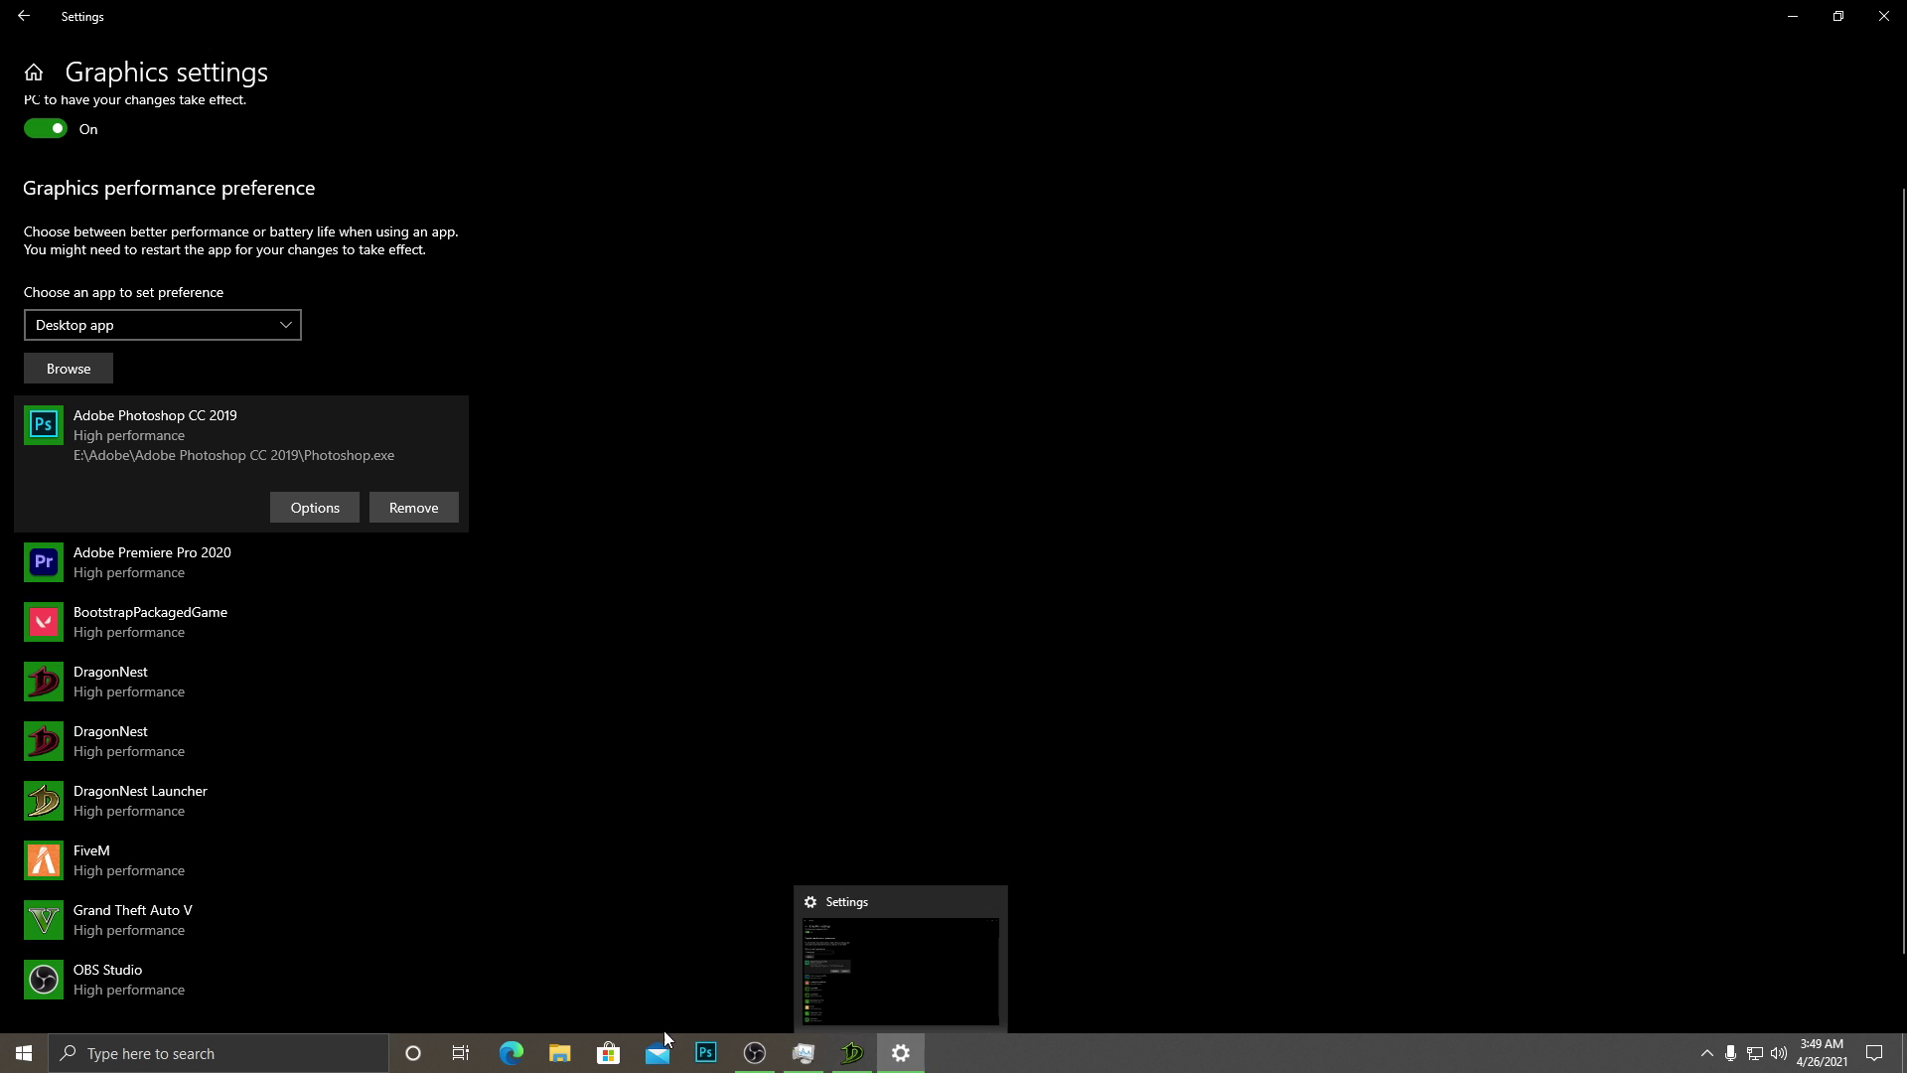
{"action": "left_click", "coordinate": [196, 584]}
{"action": "left_click", "coordinate": [318, 572]}
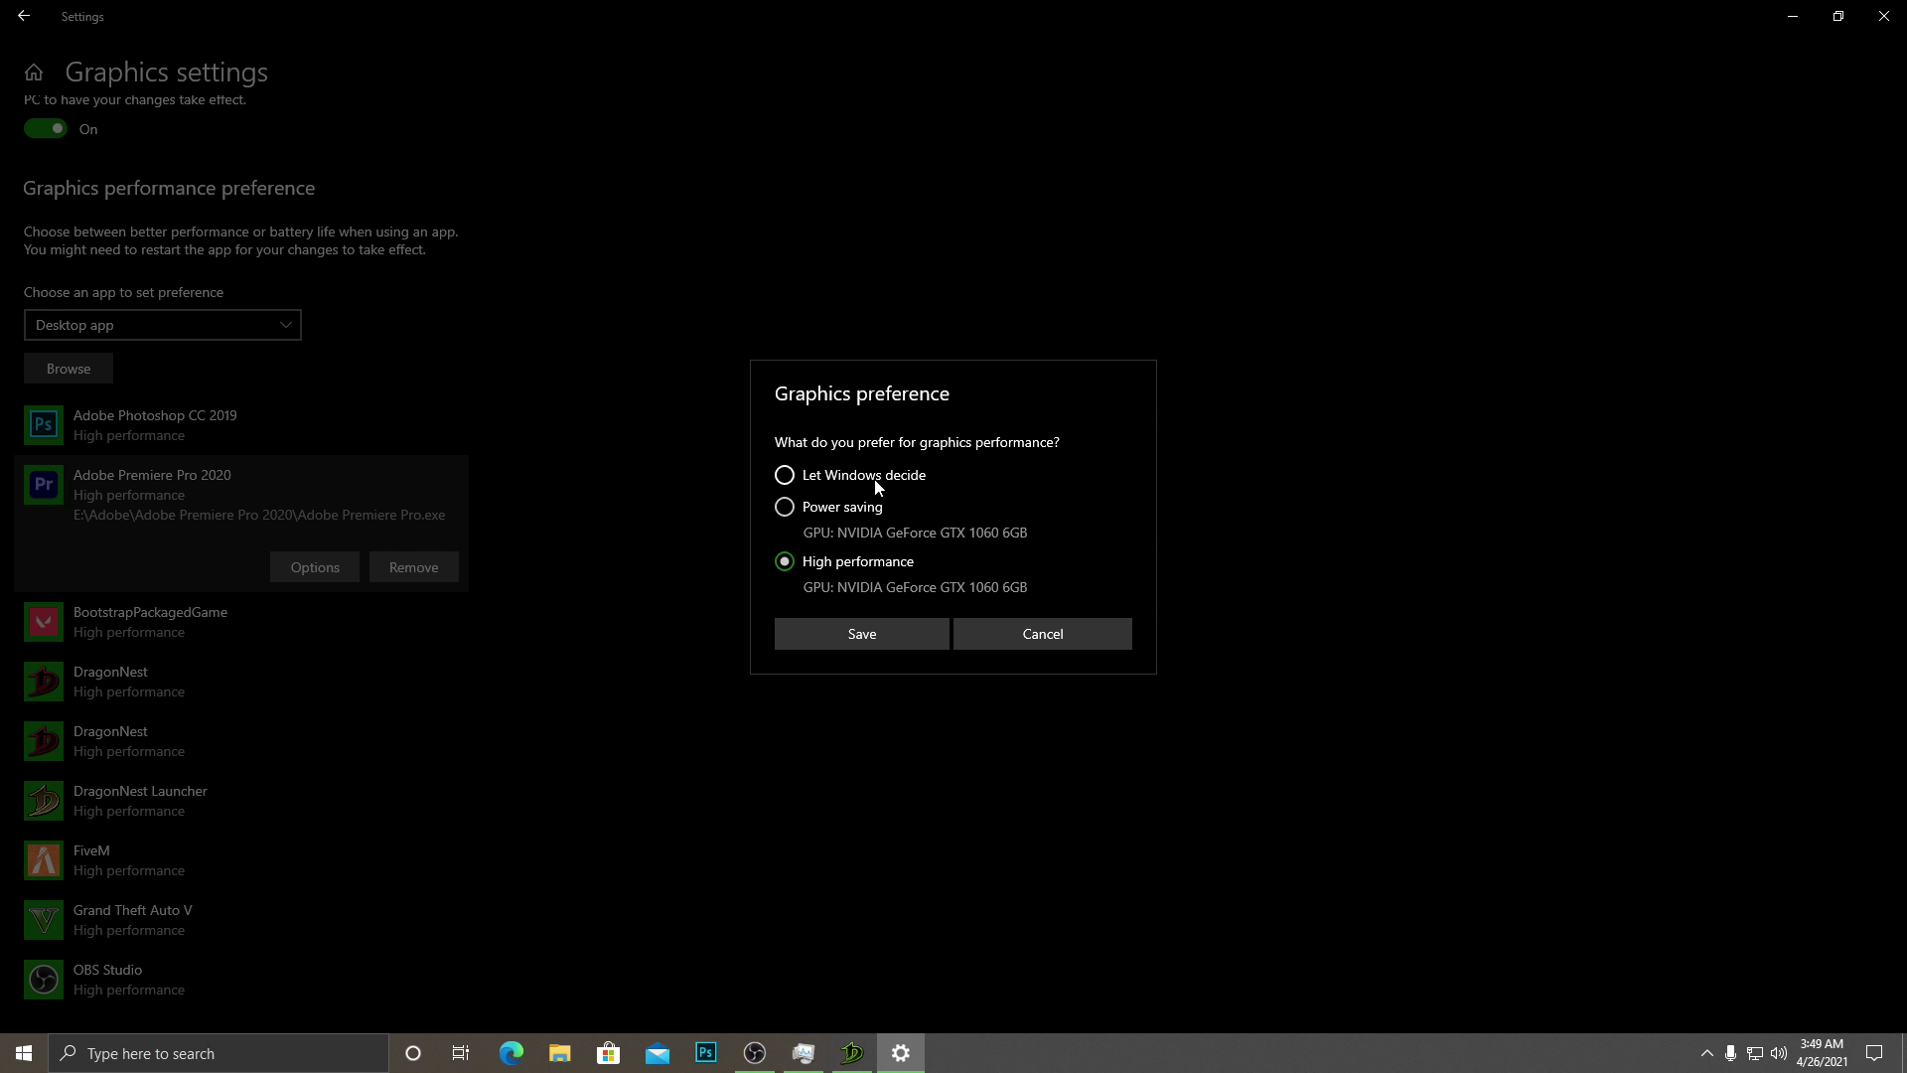
{"action": "left_click", "coordinate": [1005, 638]}
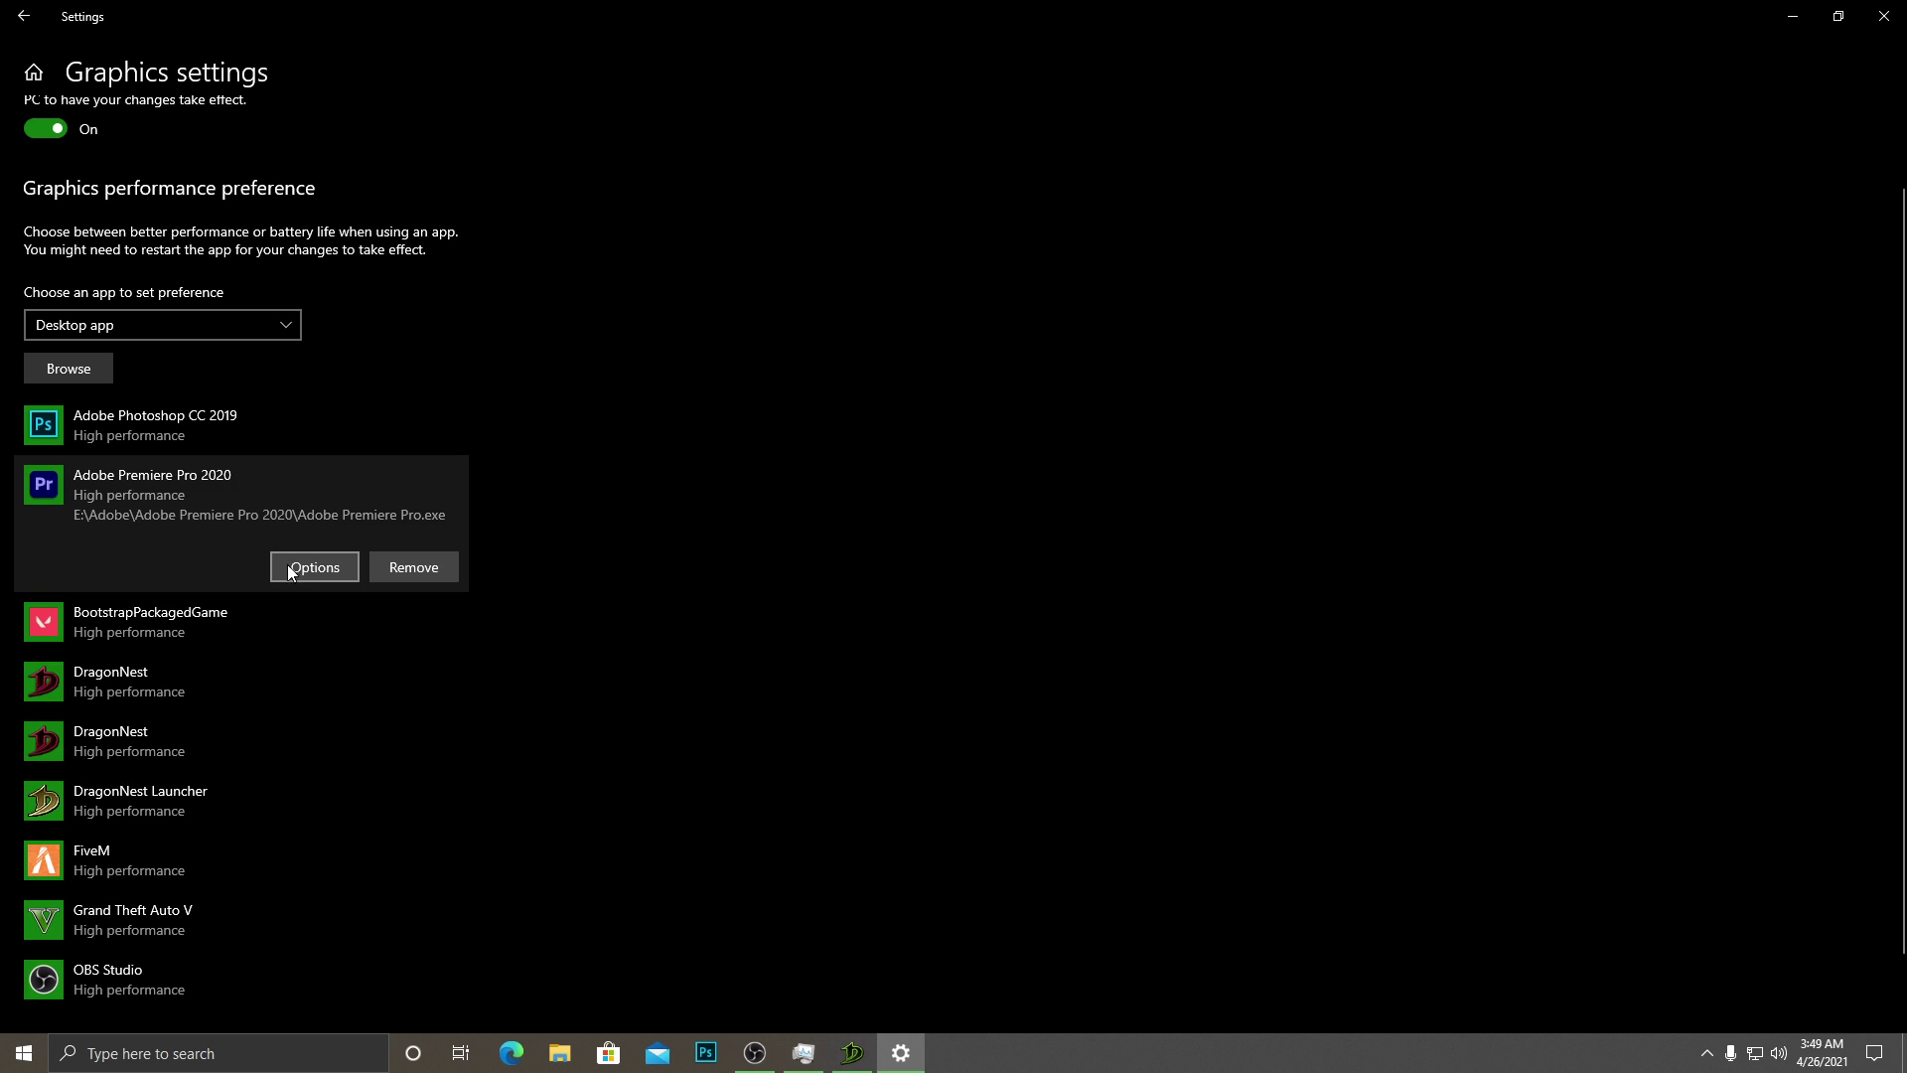
{"action": "left_click", "coordinate": [227, 614]}
{"action": "scroll", "coordinate": [212, 514], "scroll_direction": "up", "scroll_amount": 1}
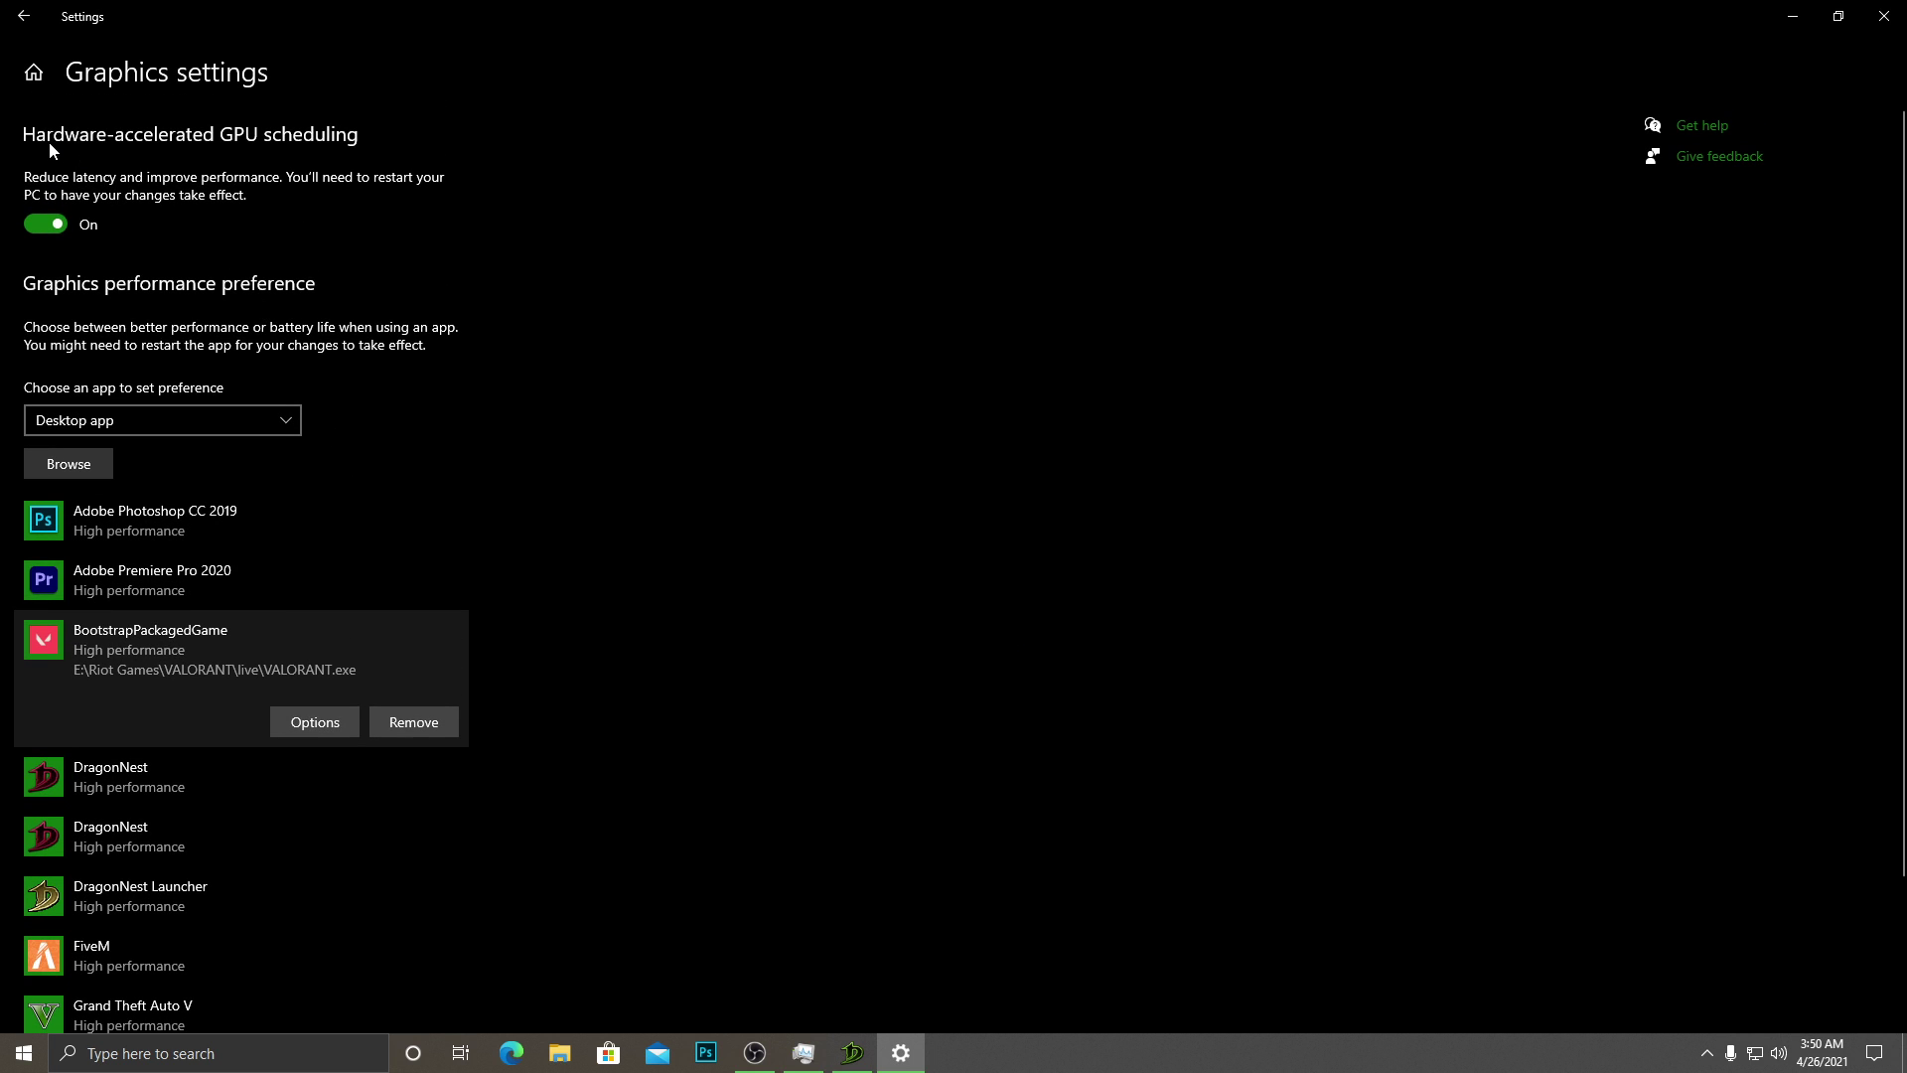
{"action": "scroll", "coordinate": [115, 353], "scroll_direction": "down", "scroll_amount": 3}
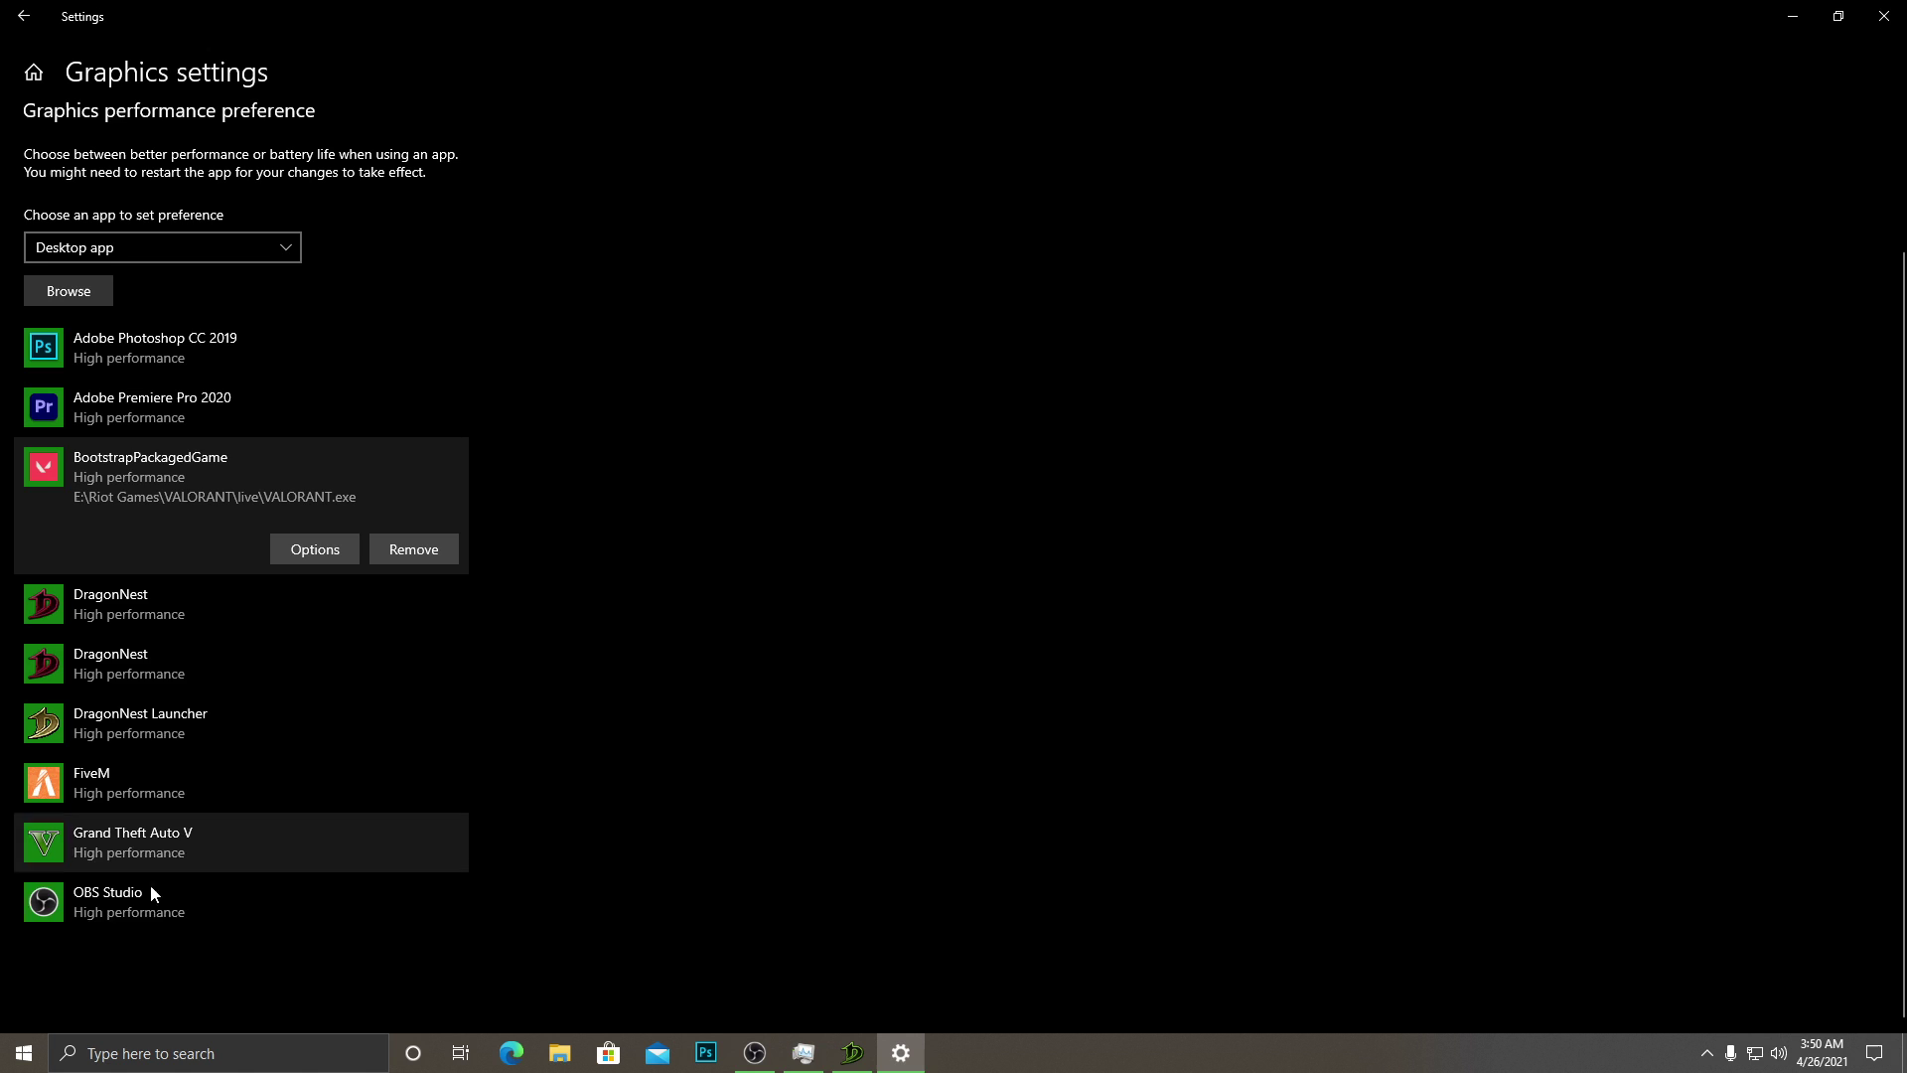
{"action": "scroll", "coordinate": [199, 566], "scroll_direction": "up", "scroll_amount": 3}
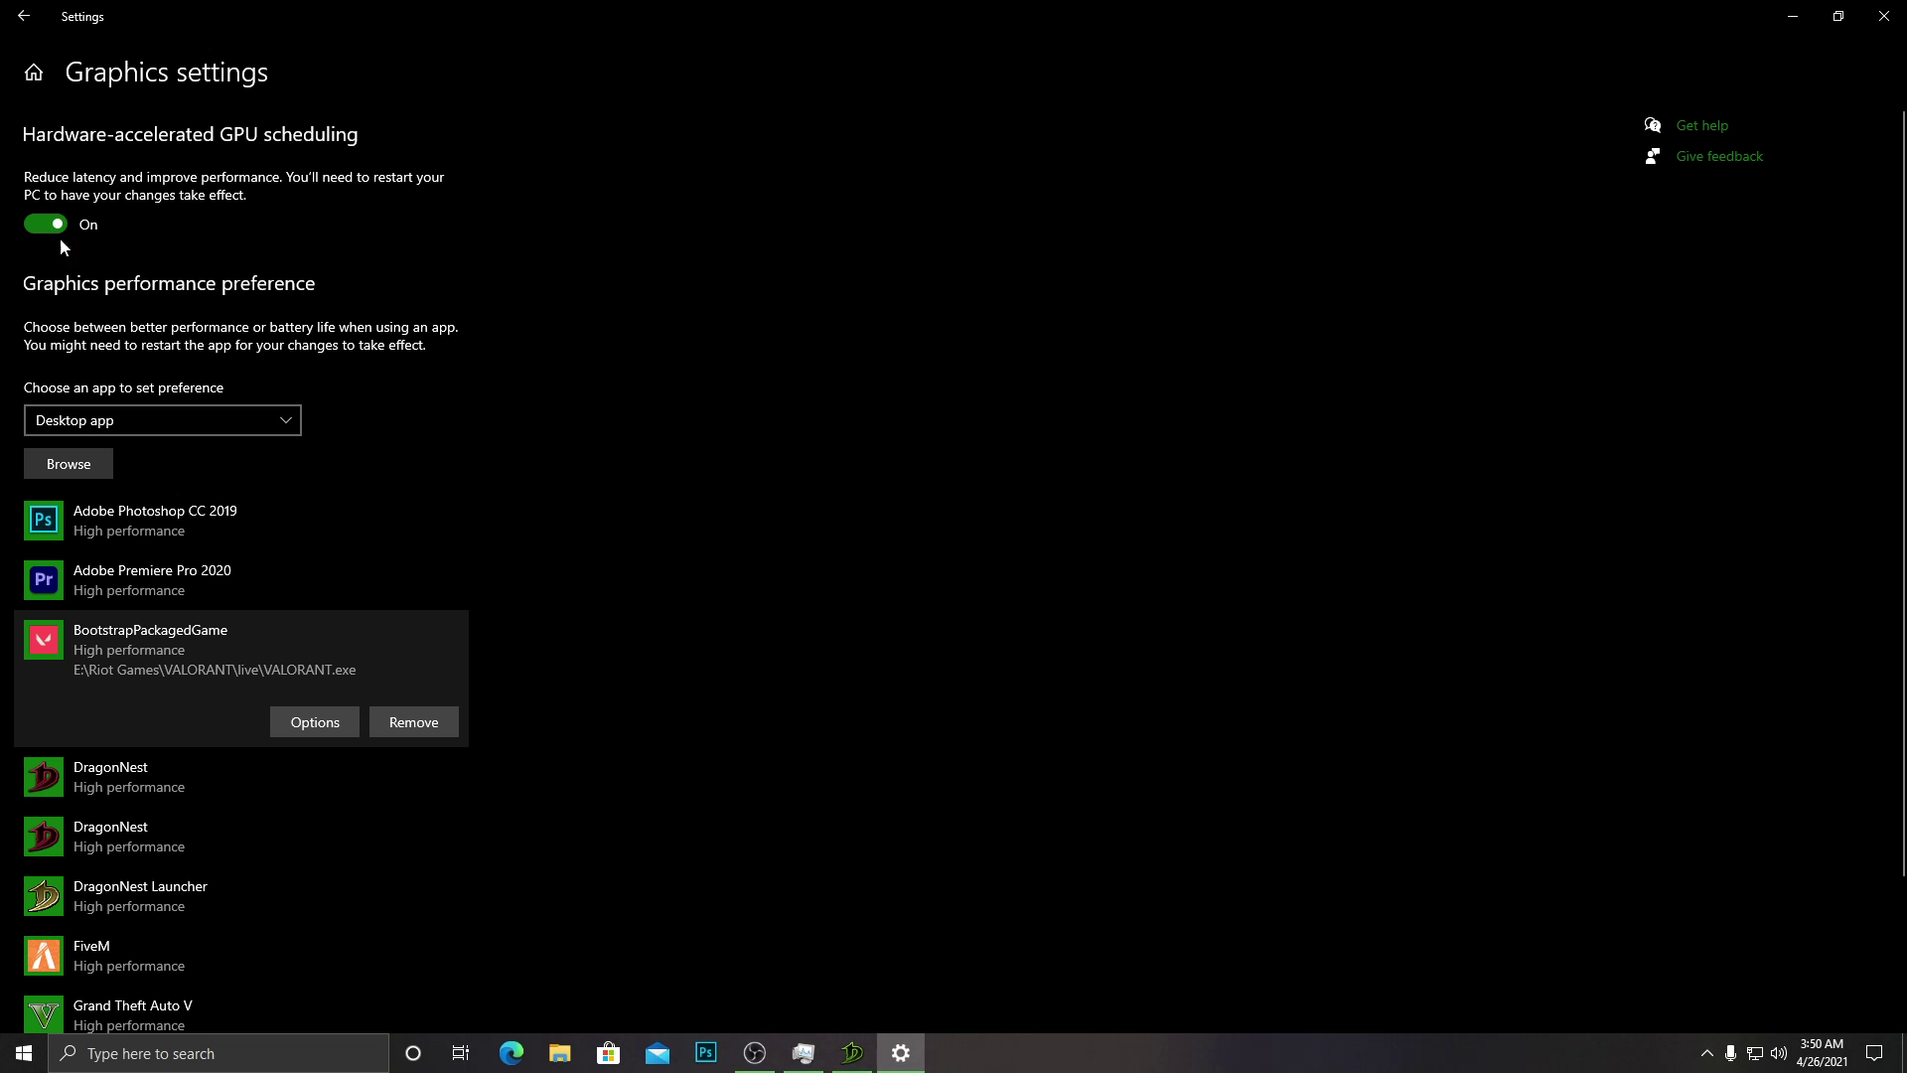
{"action": "left_click", "coordinate": [92, 465]}
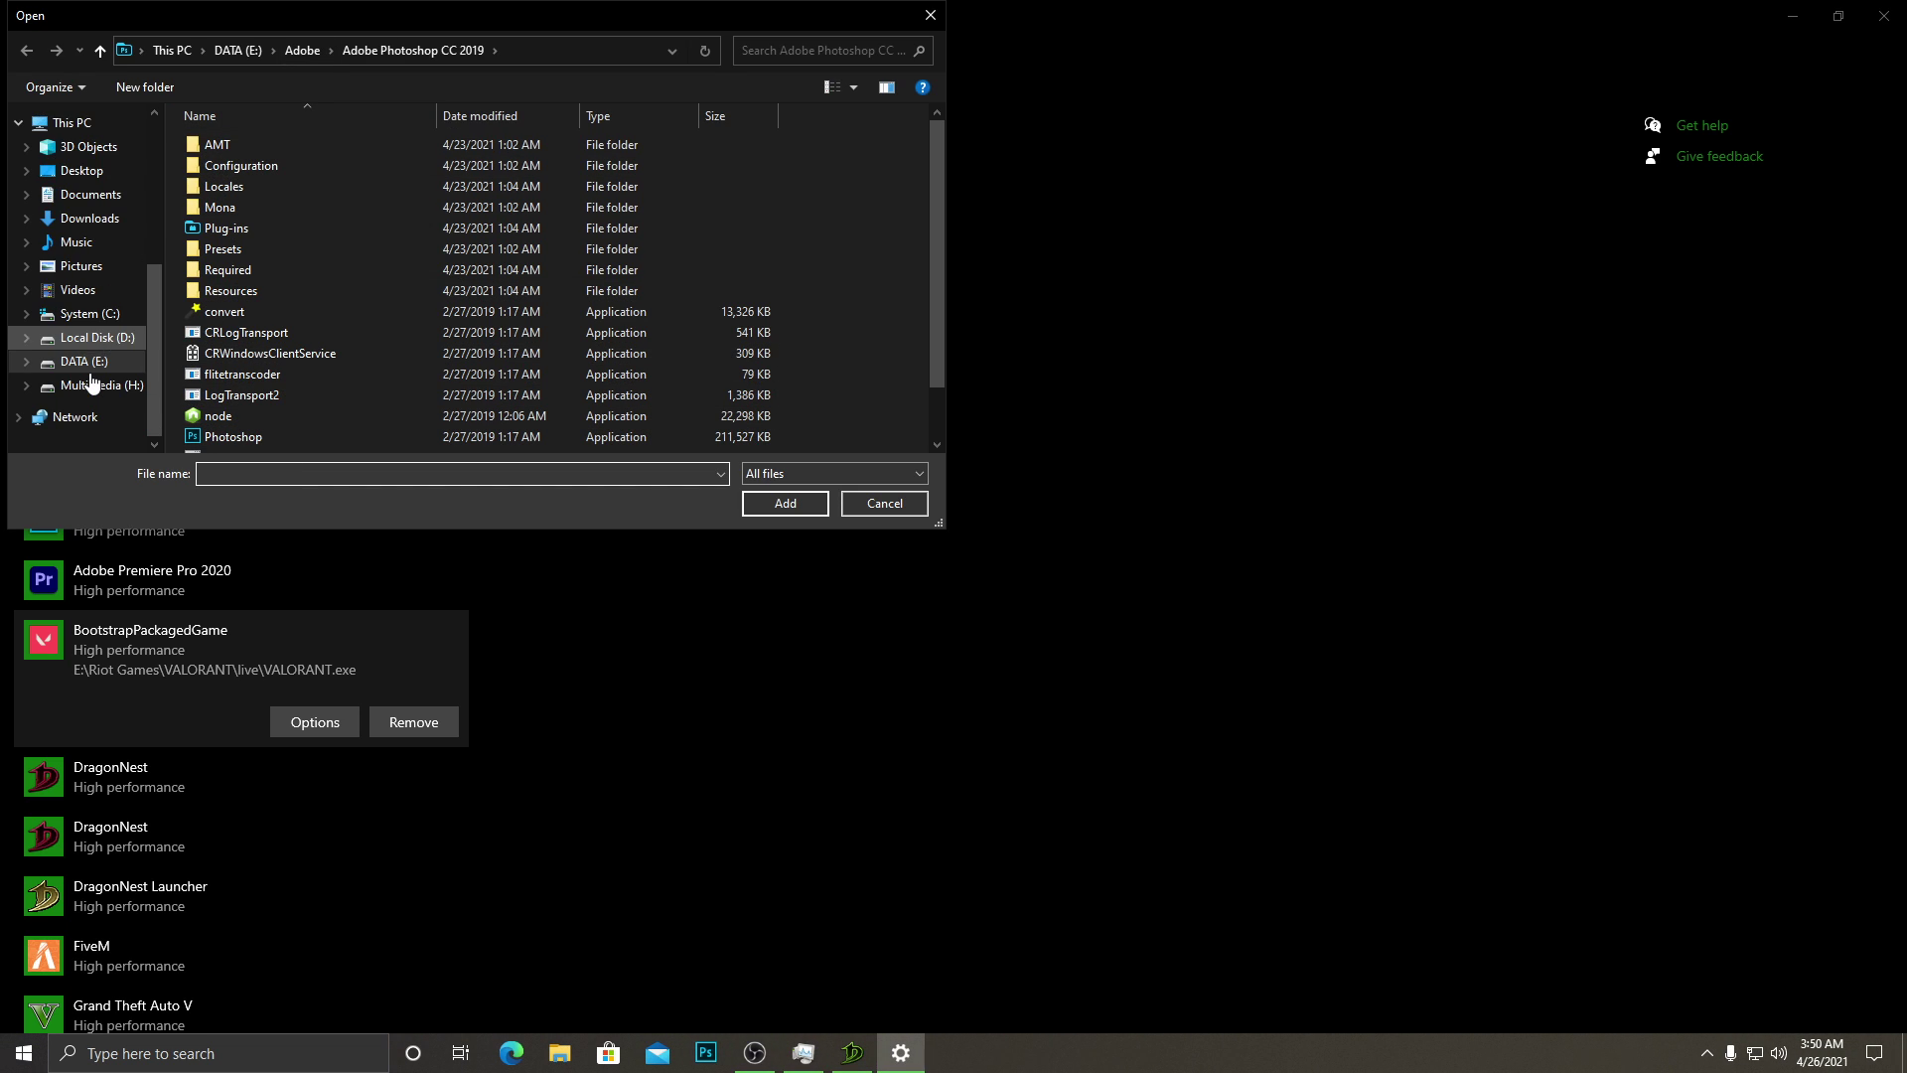
{"action": "left_click", "coordinate": [90, 368]}
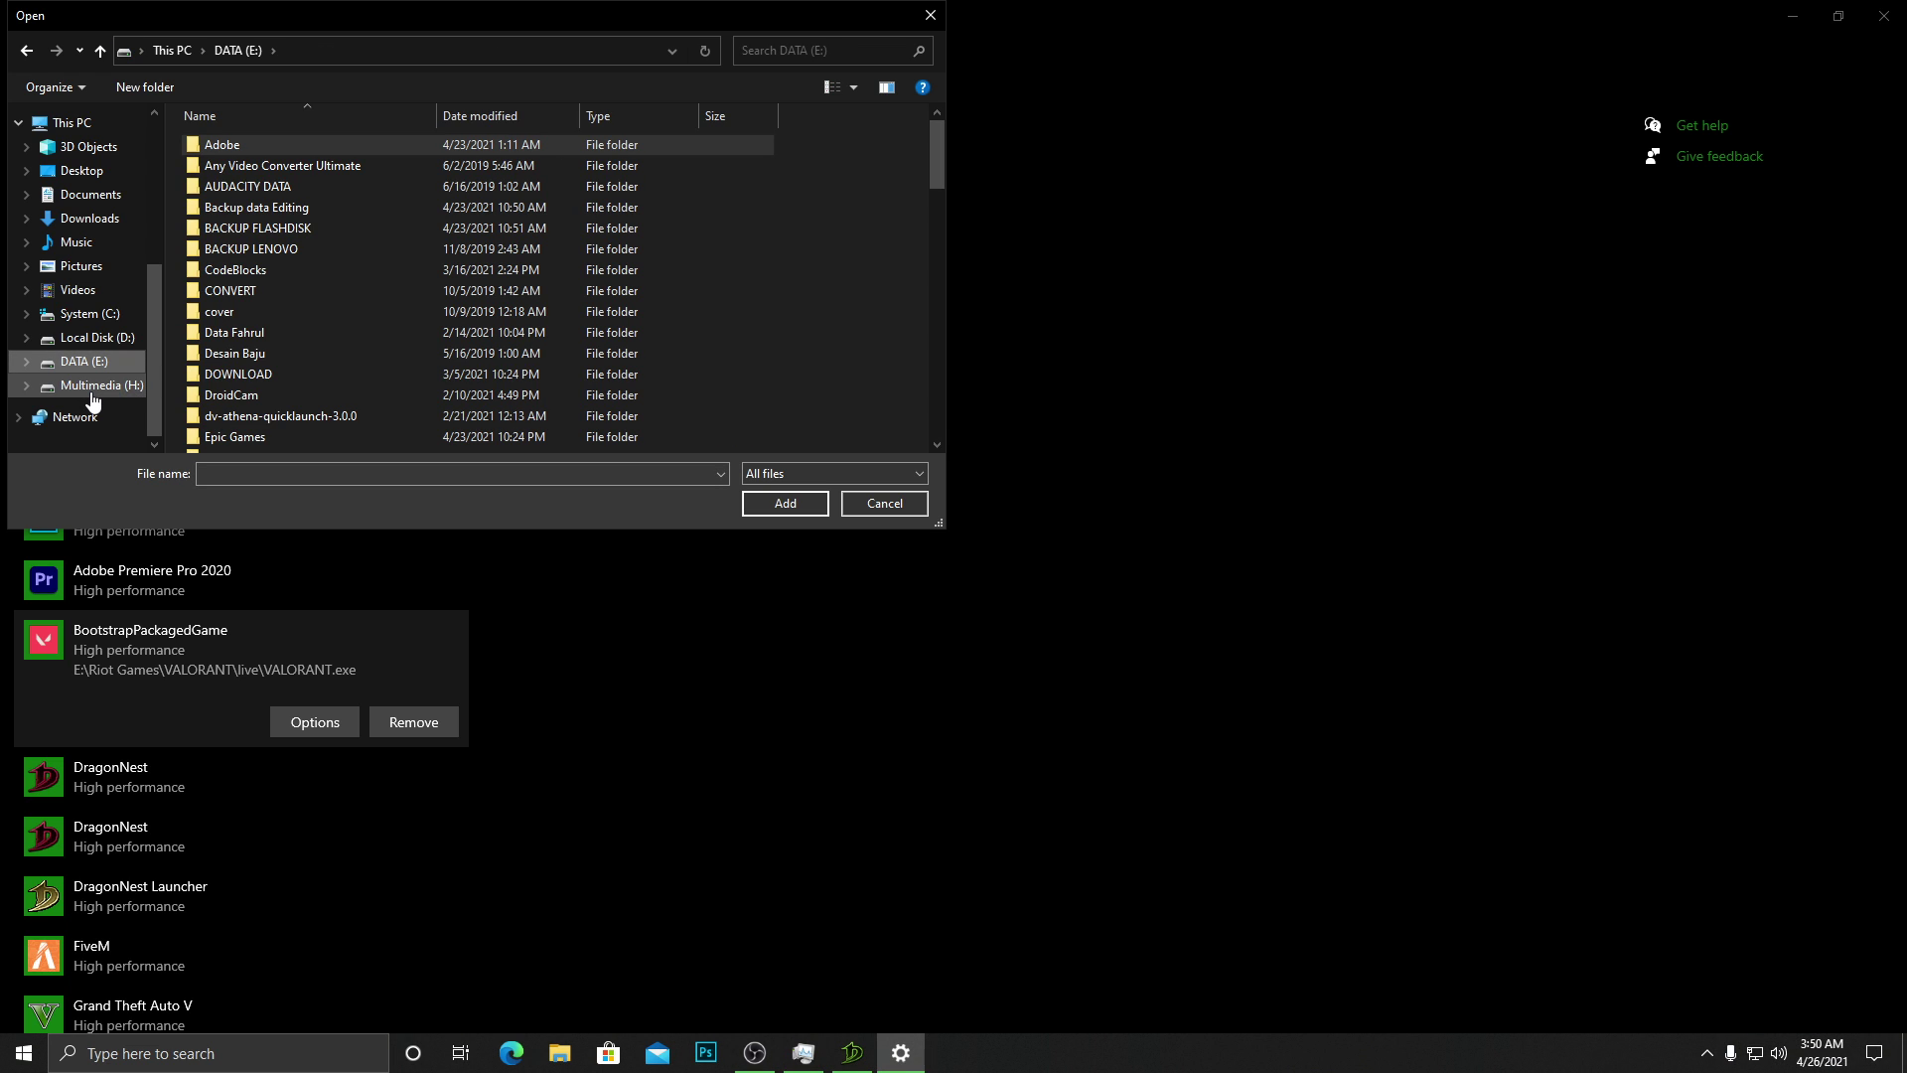
{"action": "left_click", "coordinate": [89, 313]}
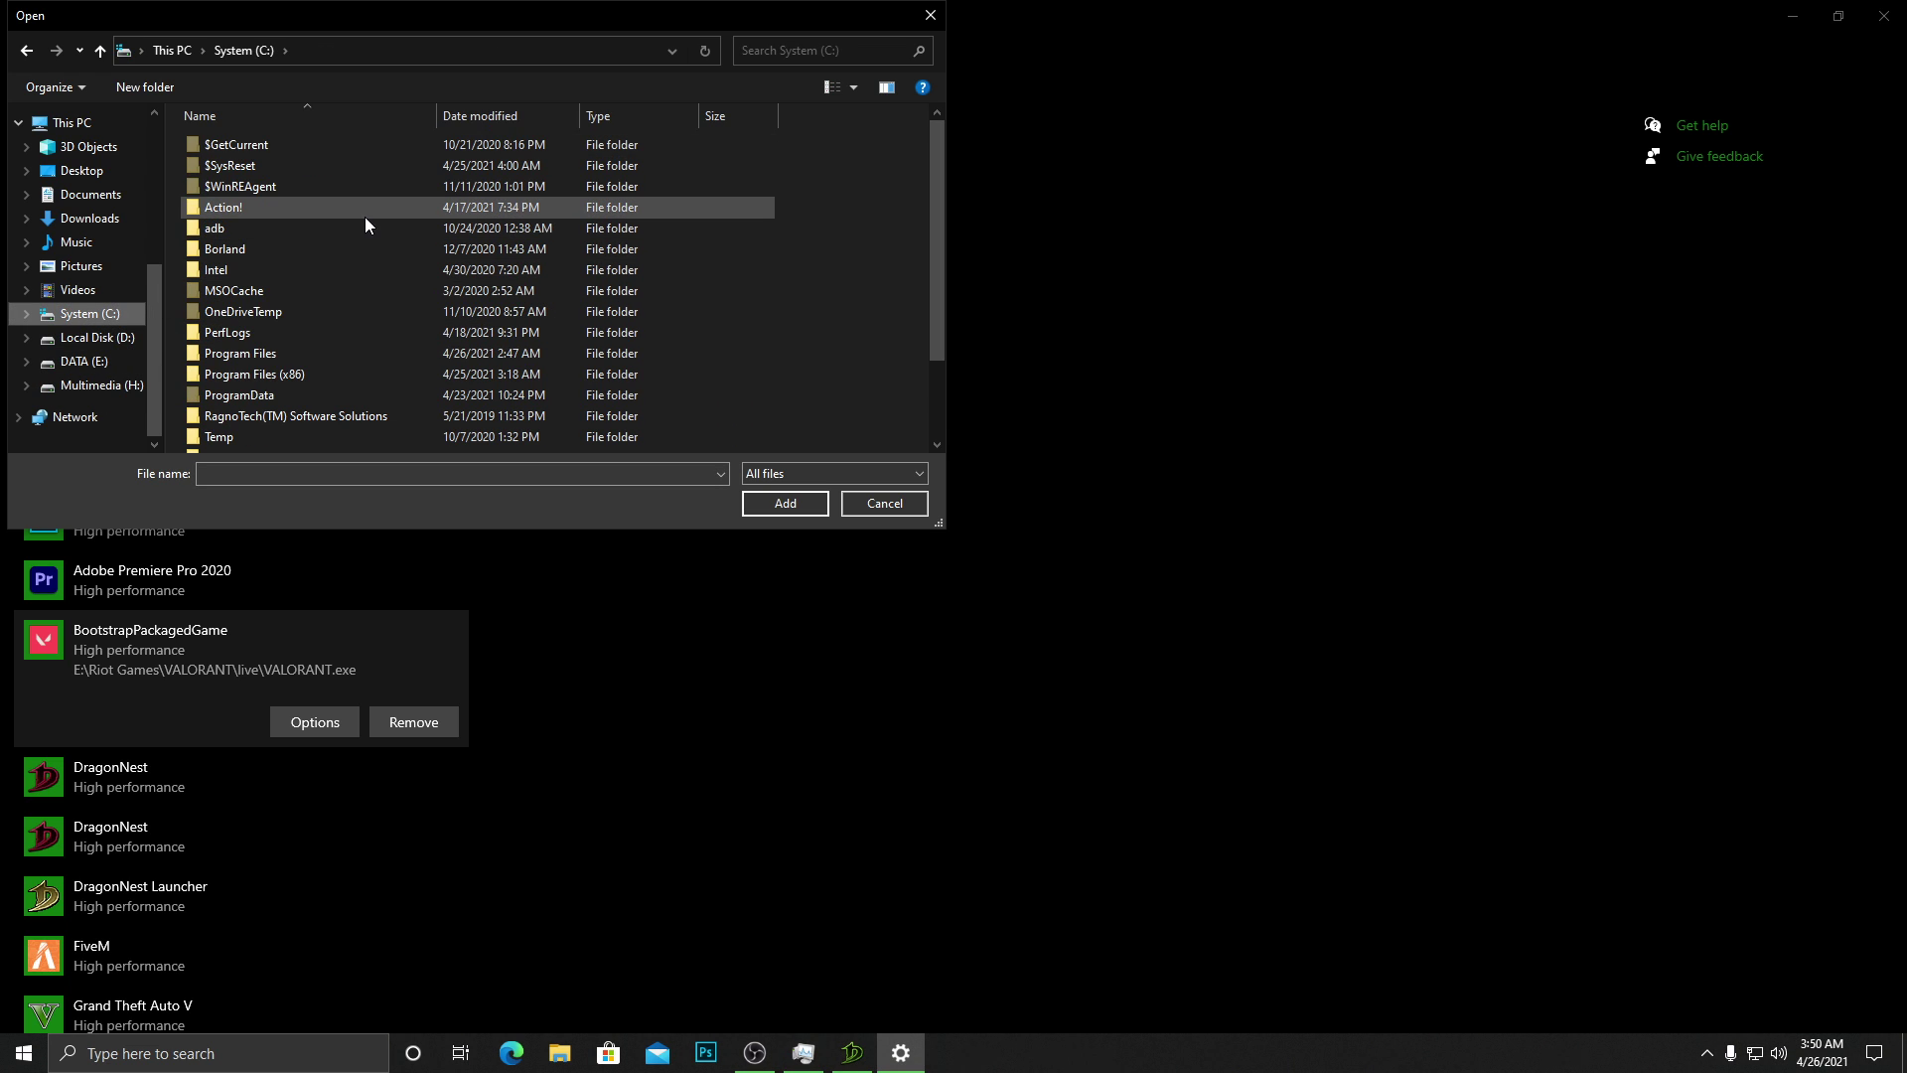
{"action": "double_click", "coordinate": [237, 374]}
{"action": "double_click", "coordinate": [302, 201]}
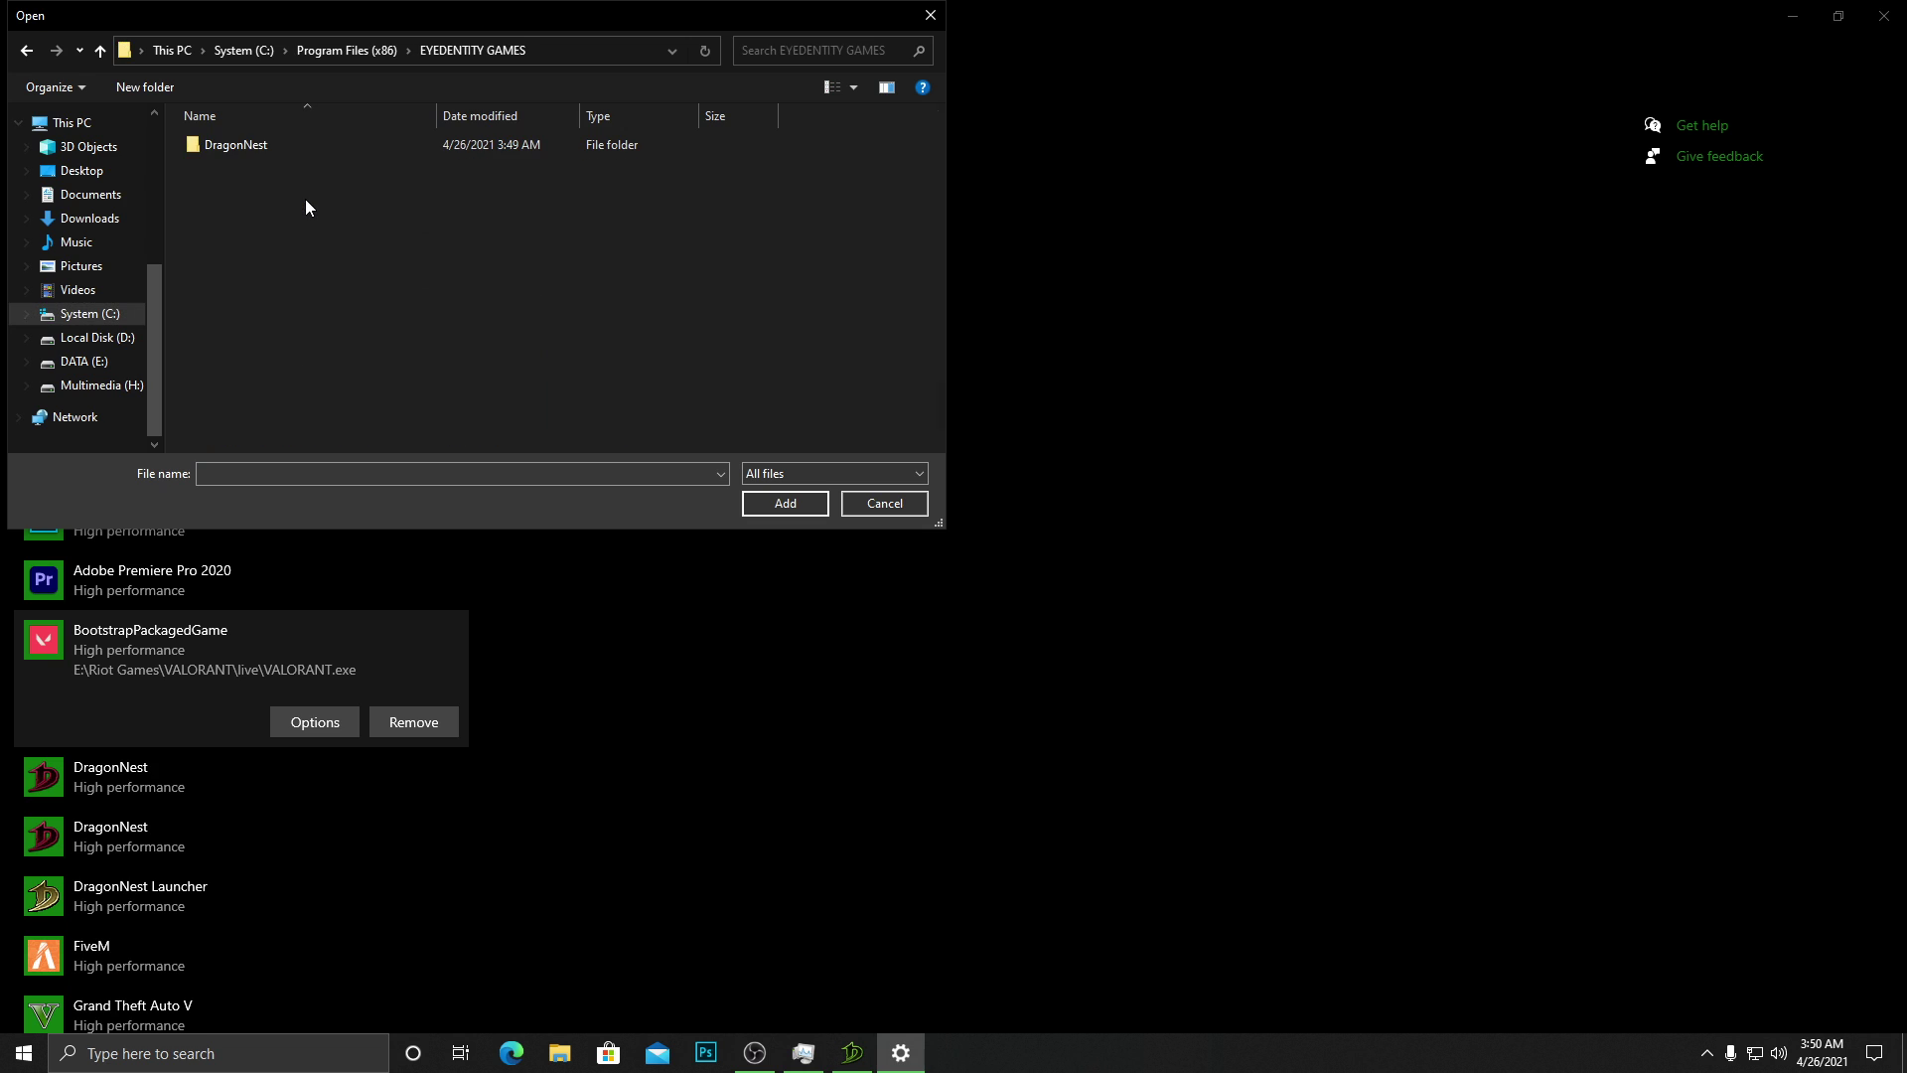
{"action": "double_click", "coordinate": [311, 149]}
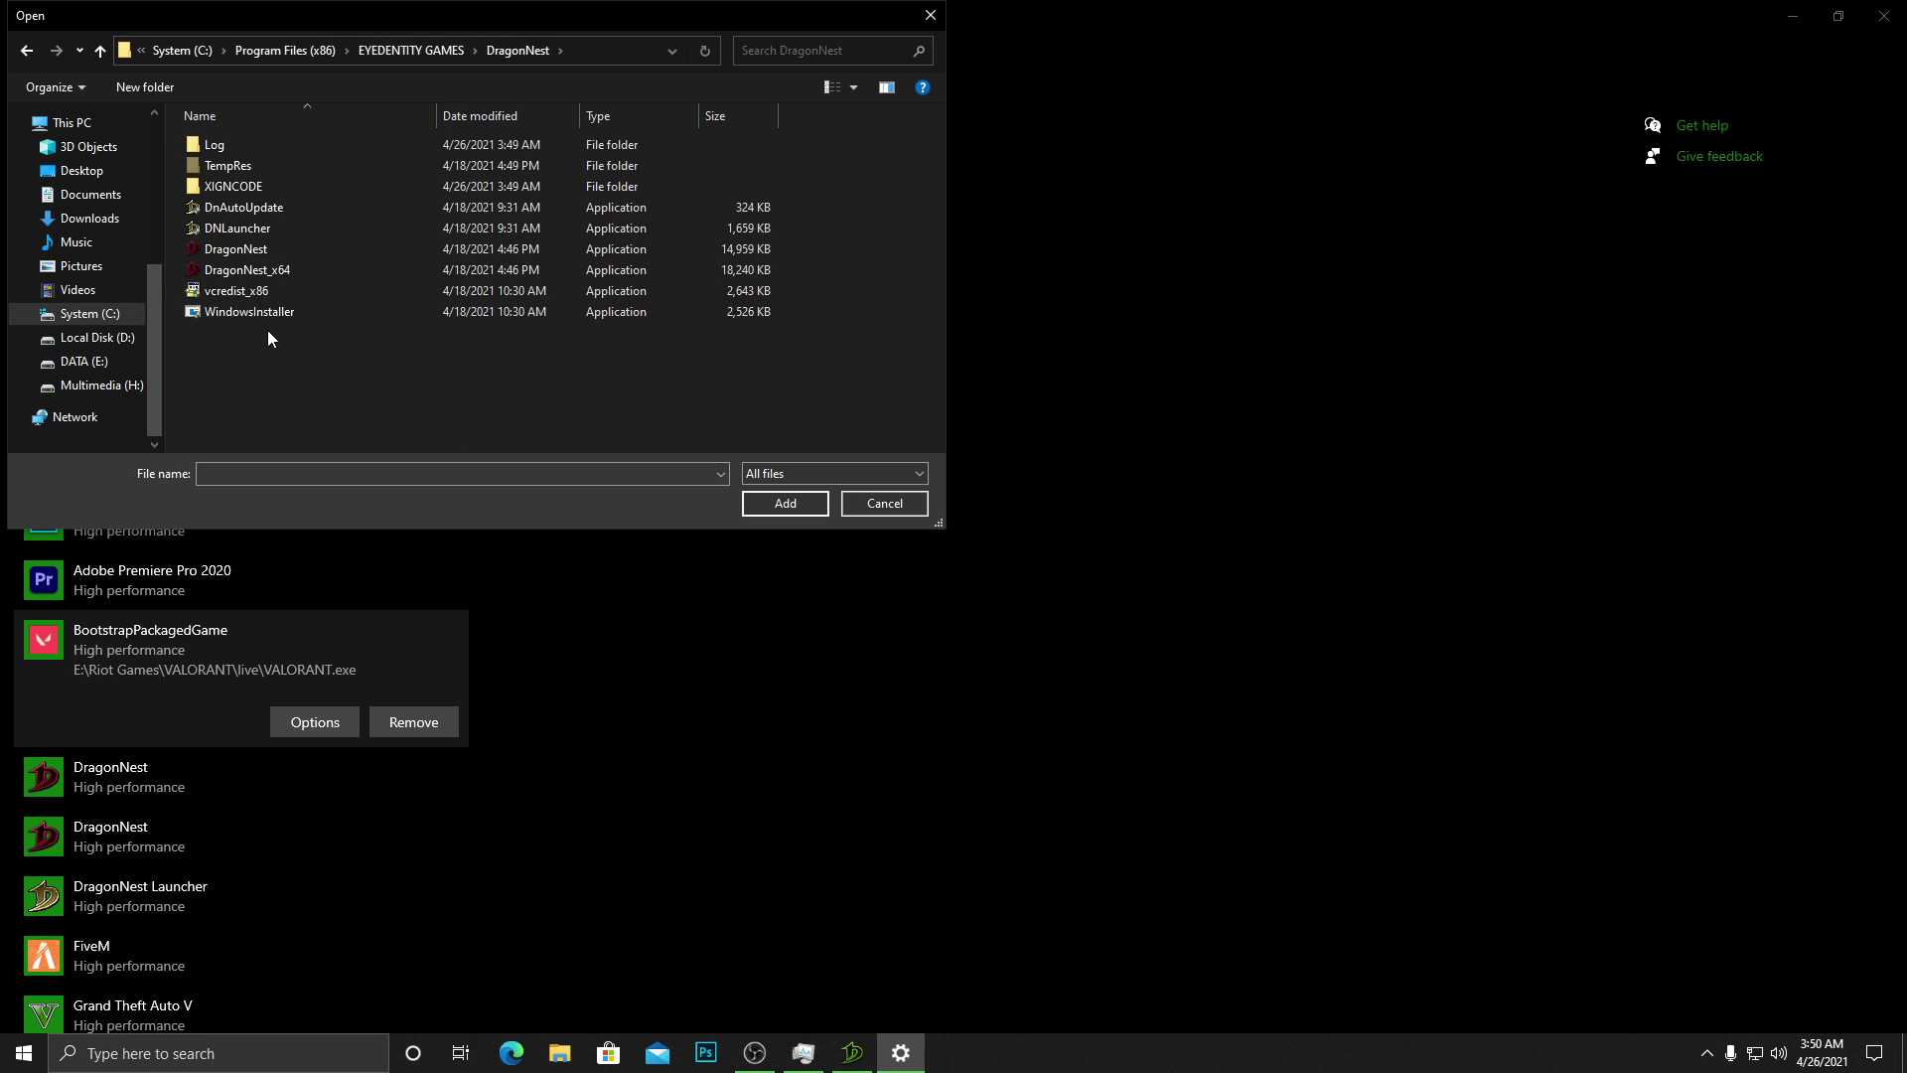
{"action": "left_click", "coordinate": [235, 227]}
{"action": "left_click", "coordinate": [236, 249]}
{"action": "left_click", "coordinate": [241, 269]}
{"action": "left_click", "coordinate": [245, 248]}
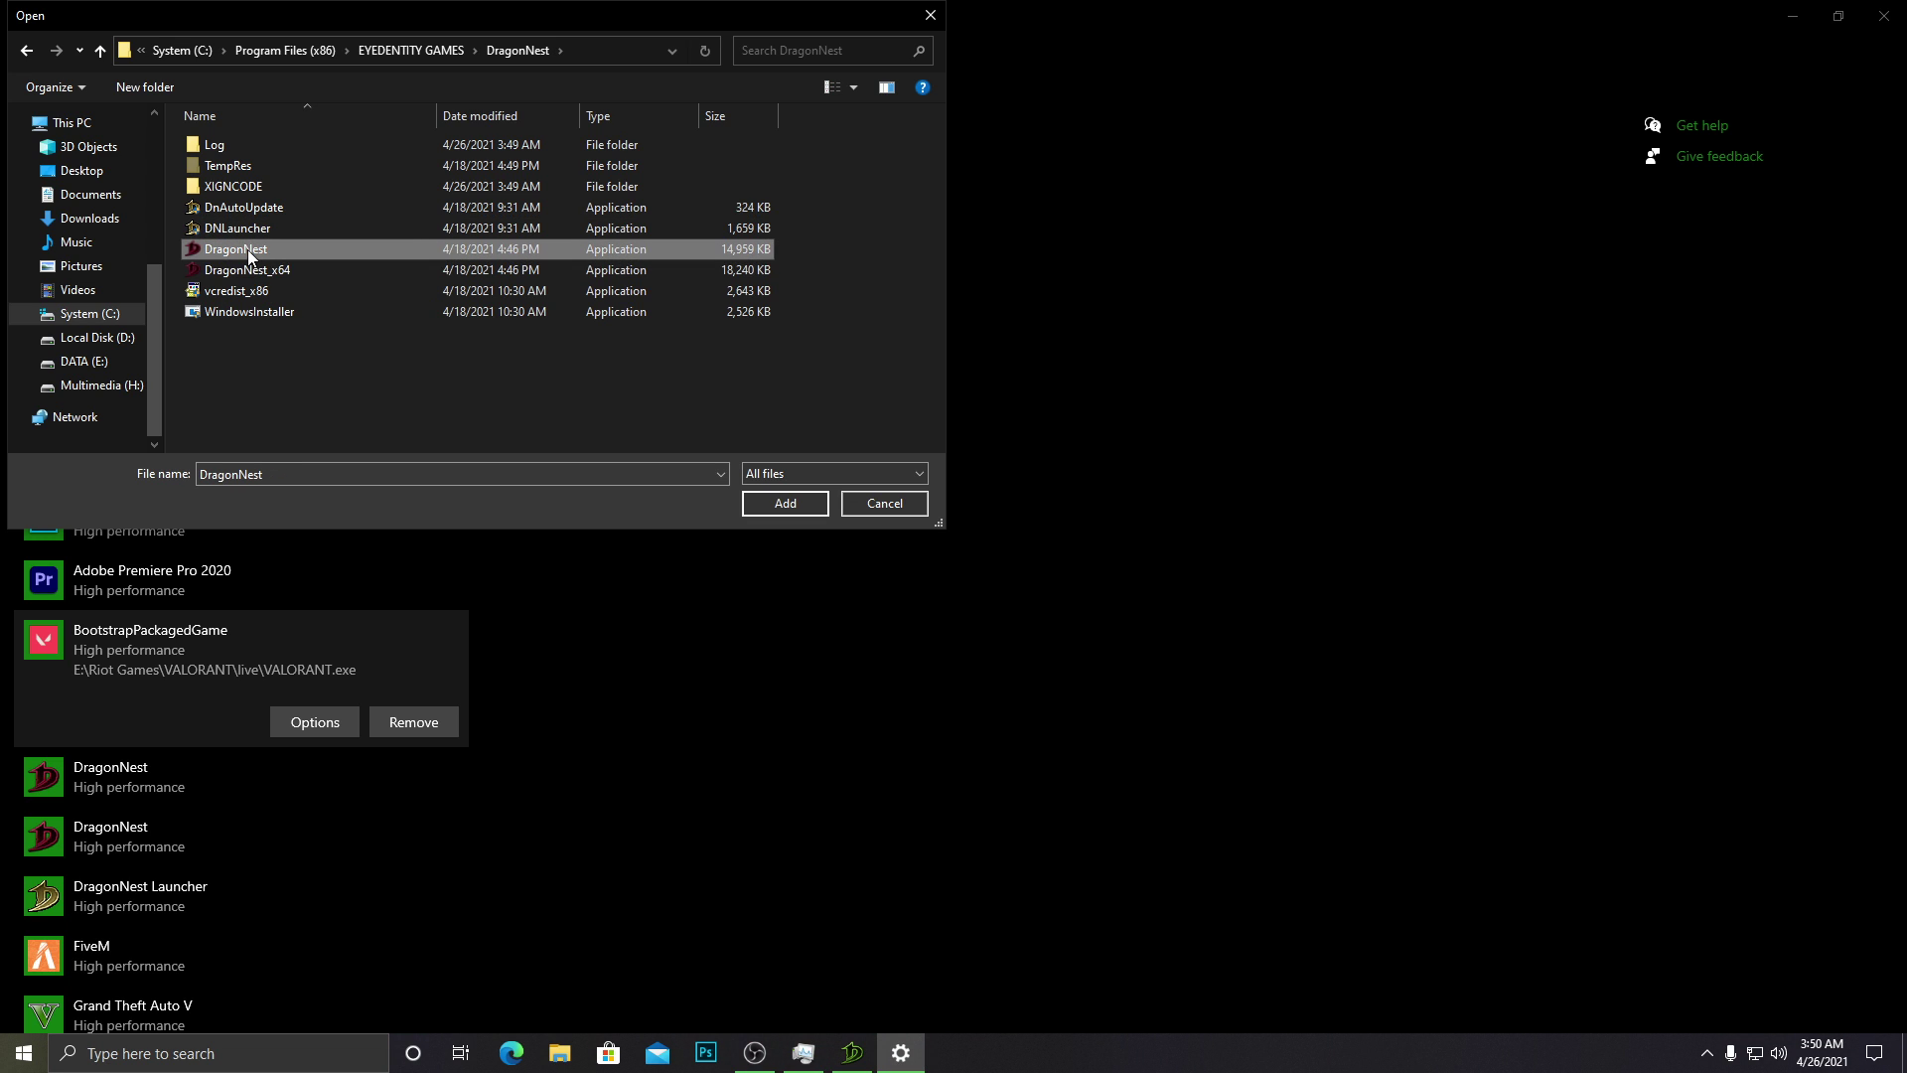
{"action": "left_click", "coordinate": [248, 269]}
{"action": "left_click", "coordinate": [255, 248]}
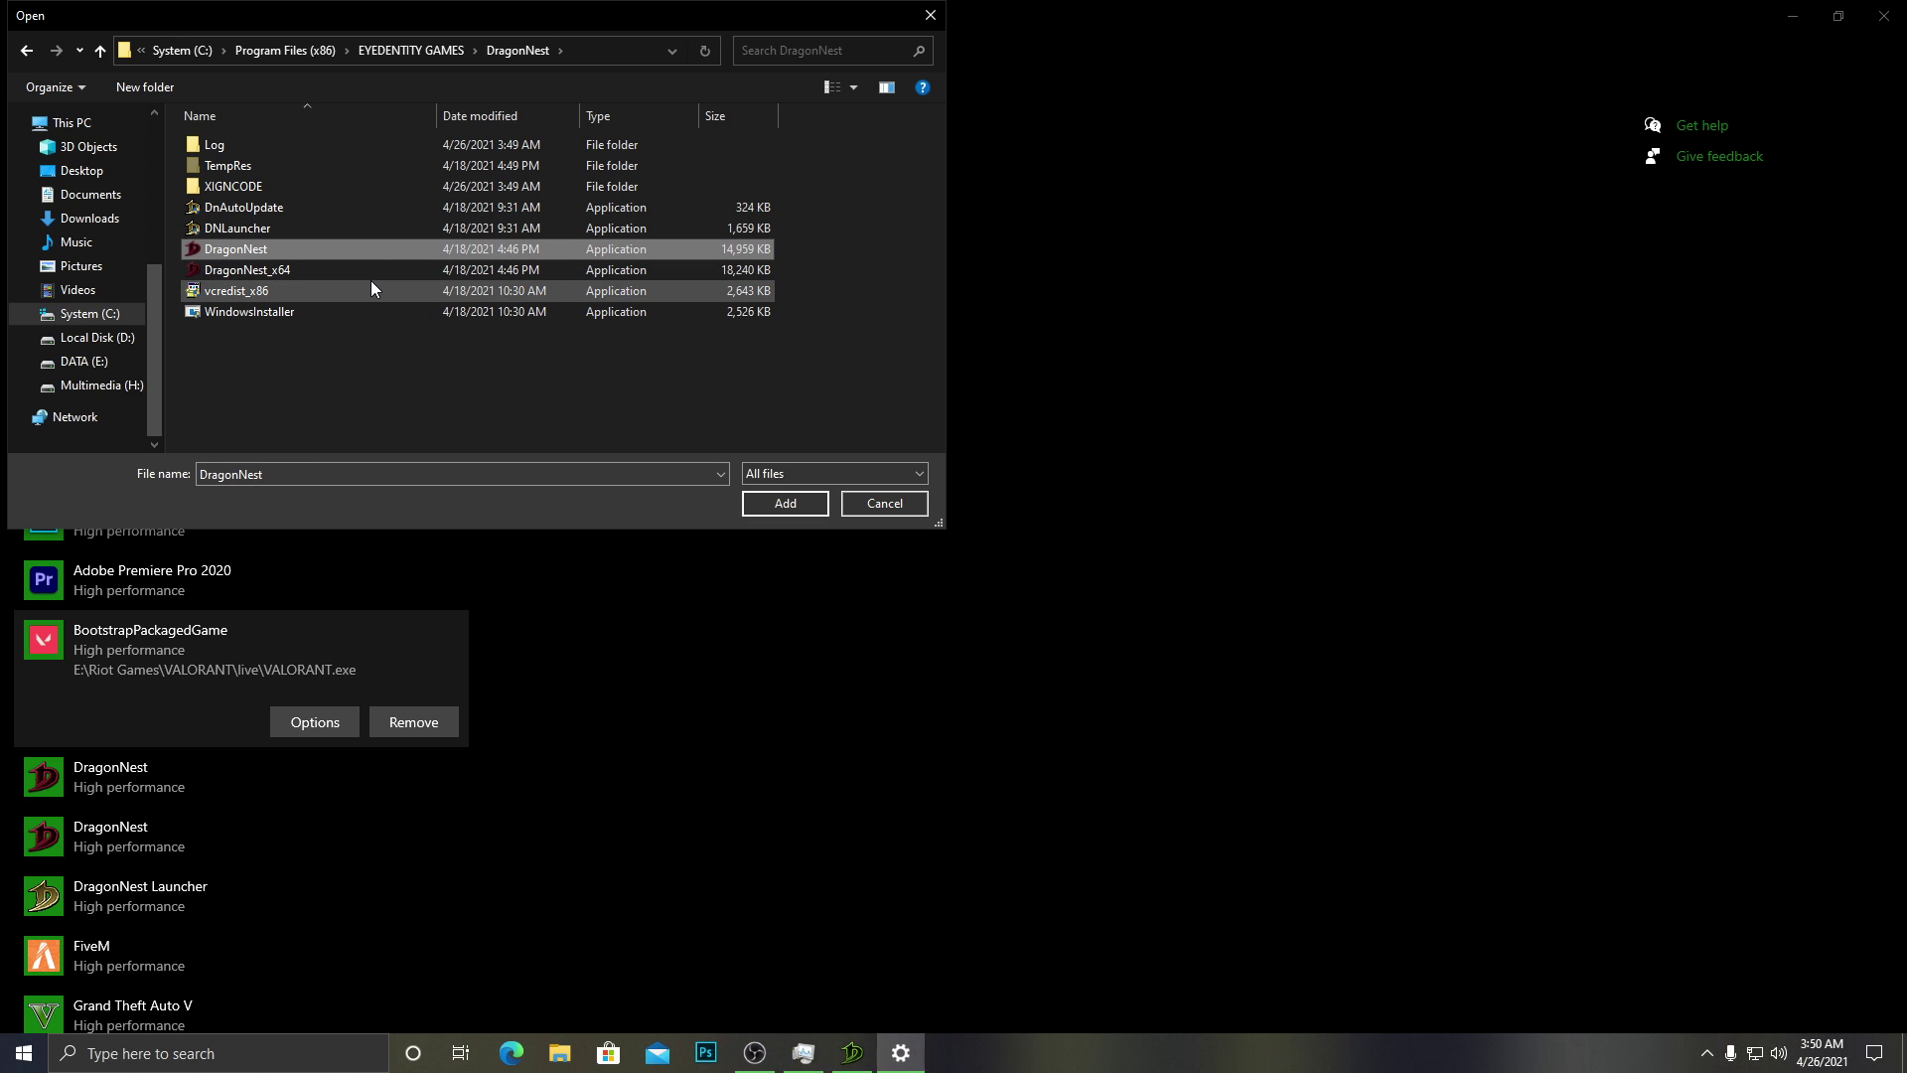
{"action": "left_click", "coordinate": [324, 268]}
{"action": "left_click", "coordinate": [307, 232]}
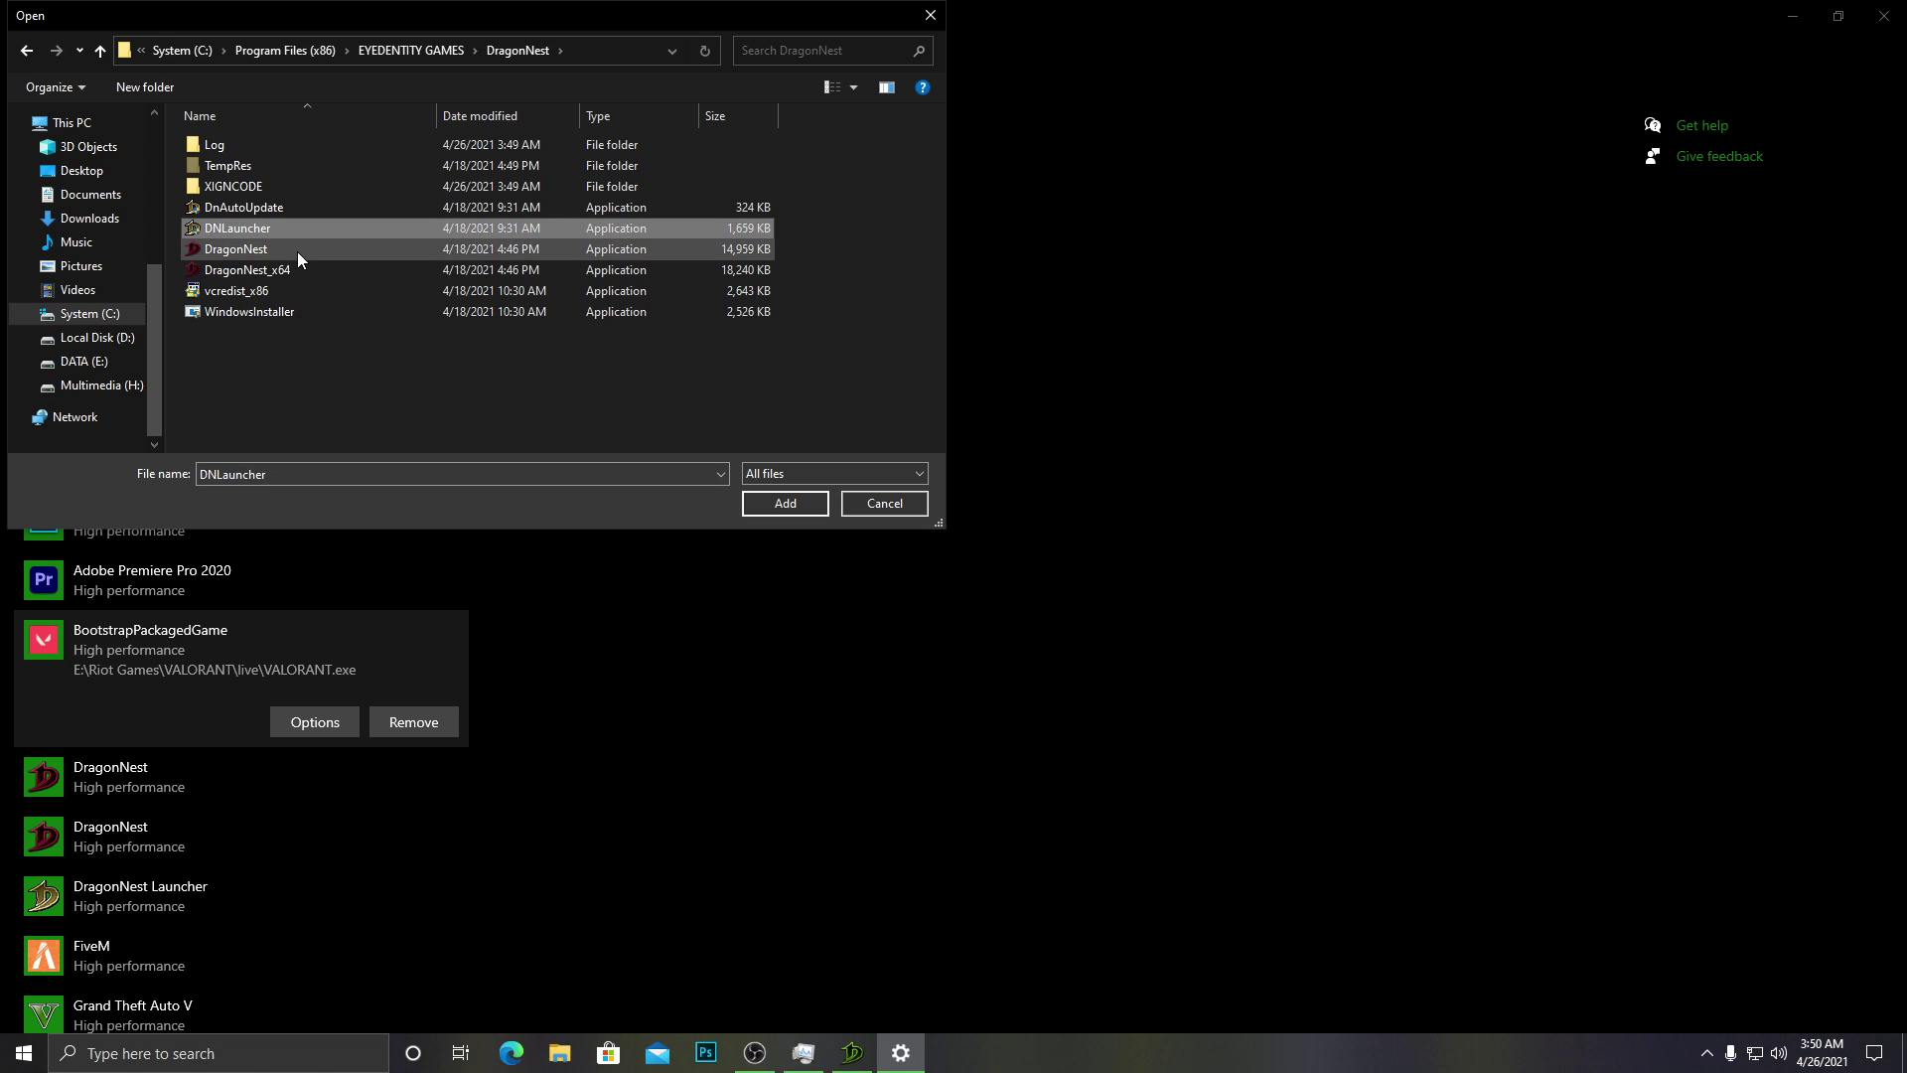
{"action": "left_click", "coordinate": [296, 252]}
{"action": "left_click", "coordinate": [297, 267]}
{"action": "left_click", "coordinate": [311, 231]}
{"action": "left_click", "coordinate": [312, 248]}
{"action": "left_click", "coordinate": [314, 267]}
{"action": "left_click", "coordinate": [316, 235]}
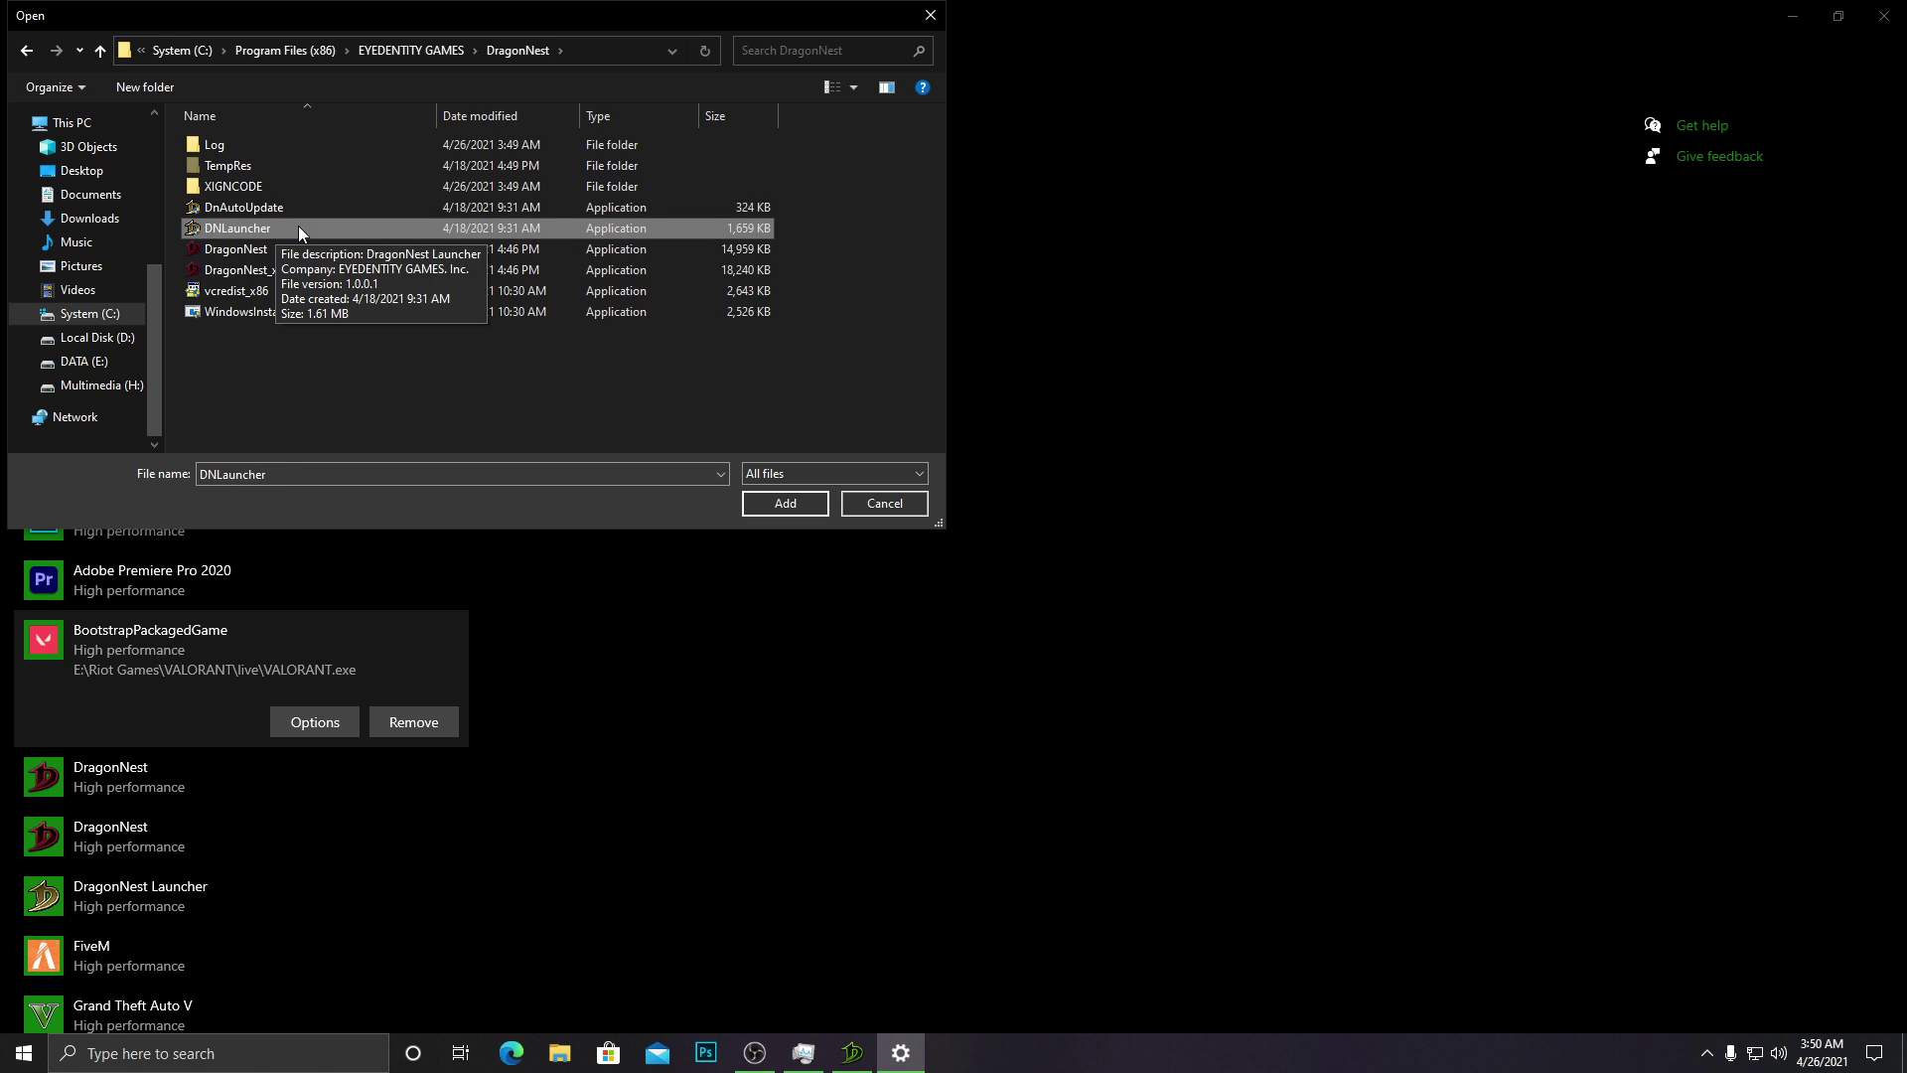
{"action": "left_click", "coordinate": [288, 249]}
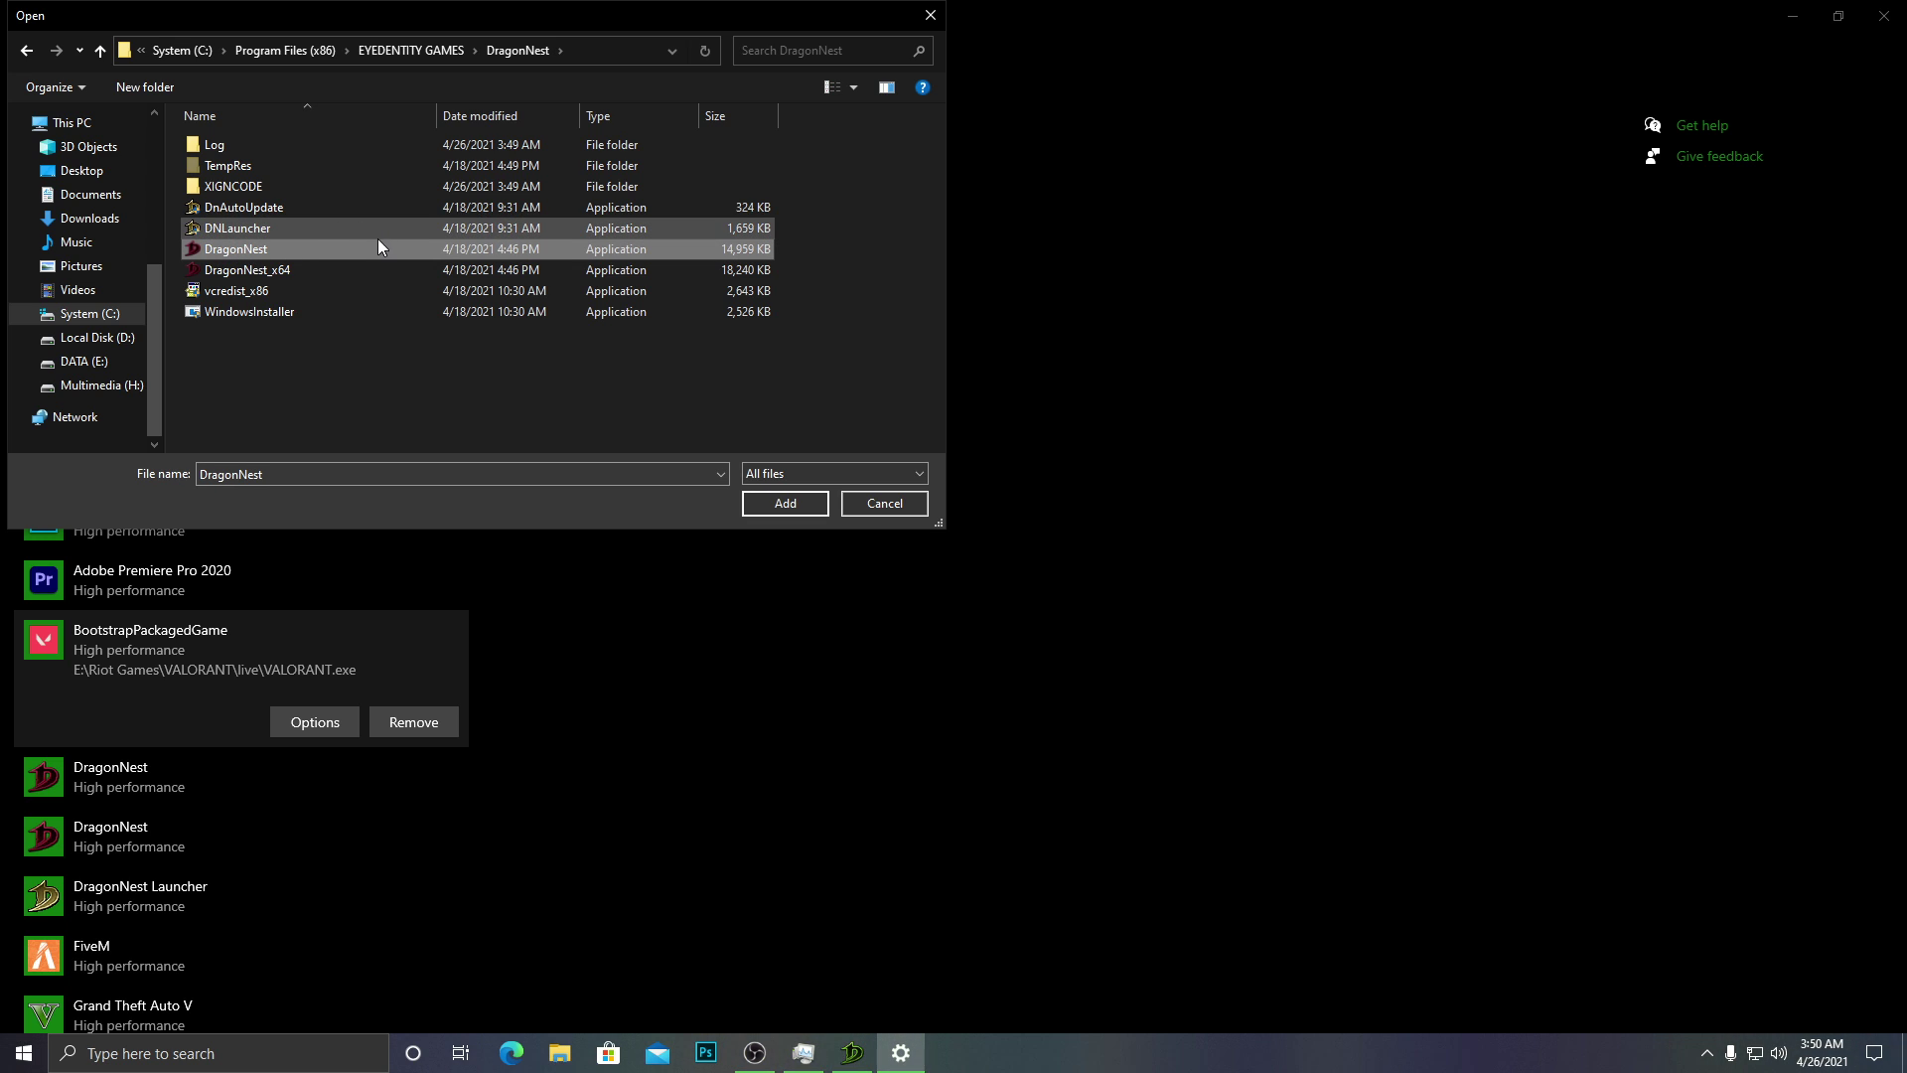
{"action": "left_click", "coordinate": [296, 269]}
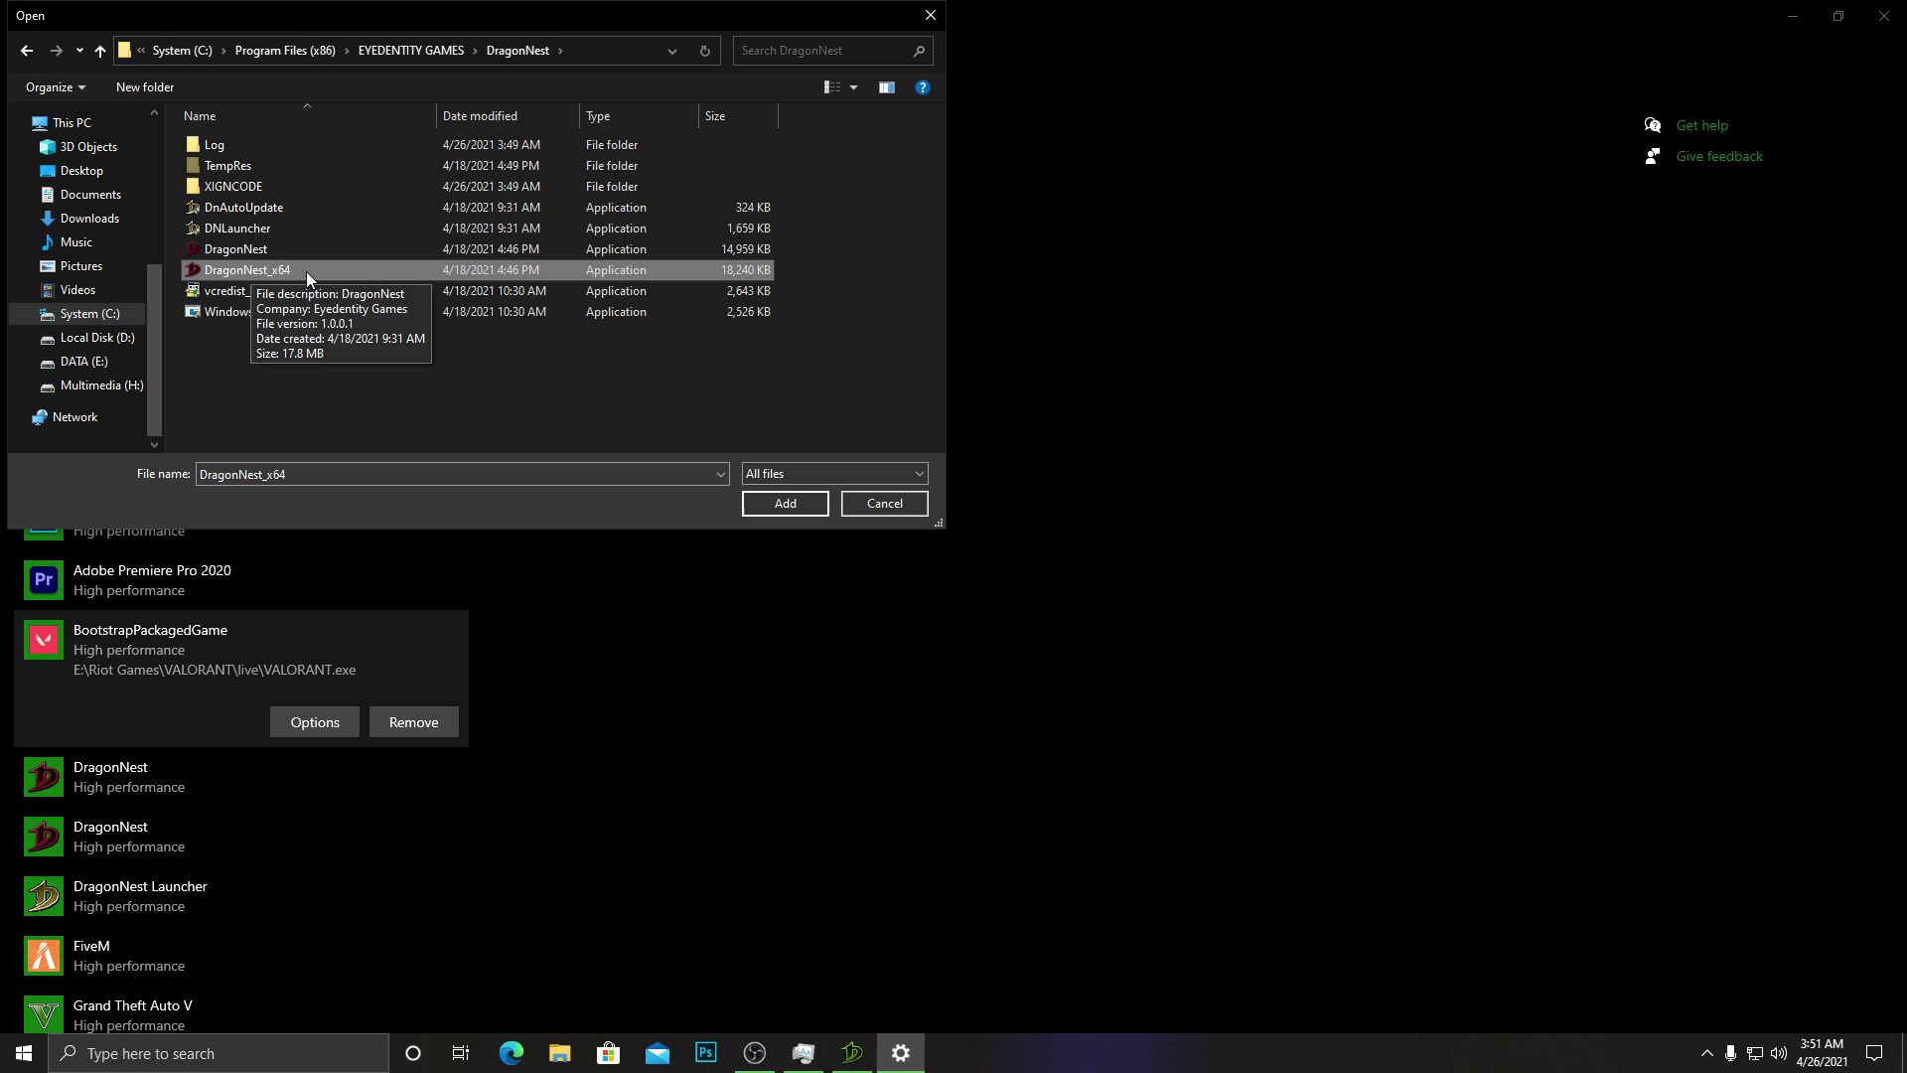
{"action": "left_click", "coordinate": [250, 228]}
{"action": "left_click", "coordinate": [271, 248]}
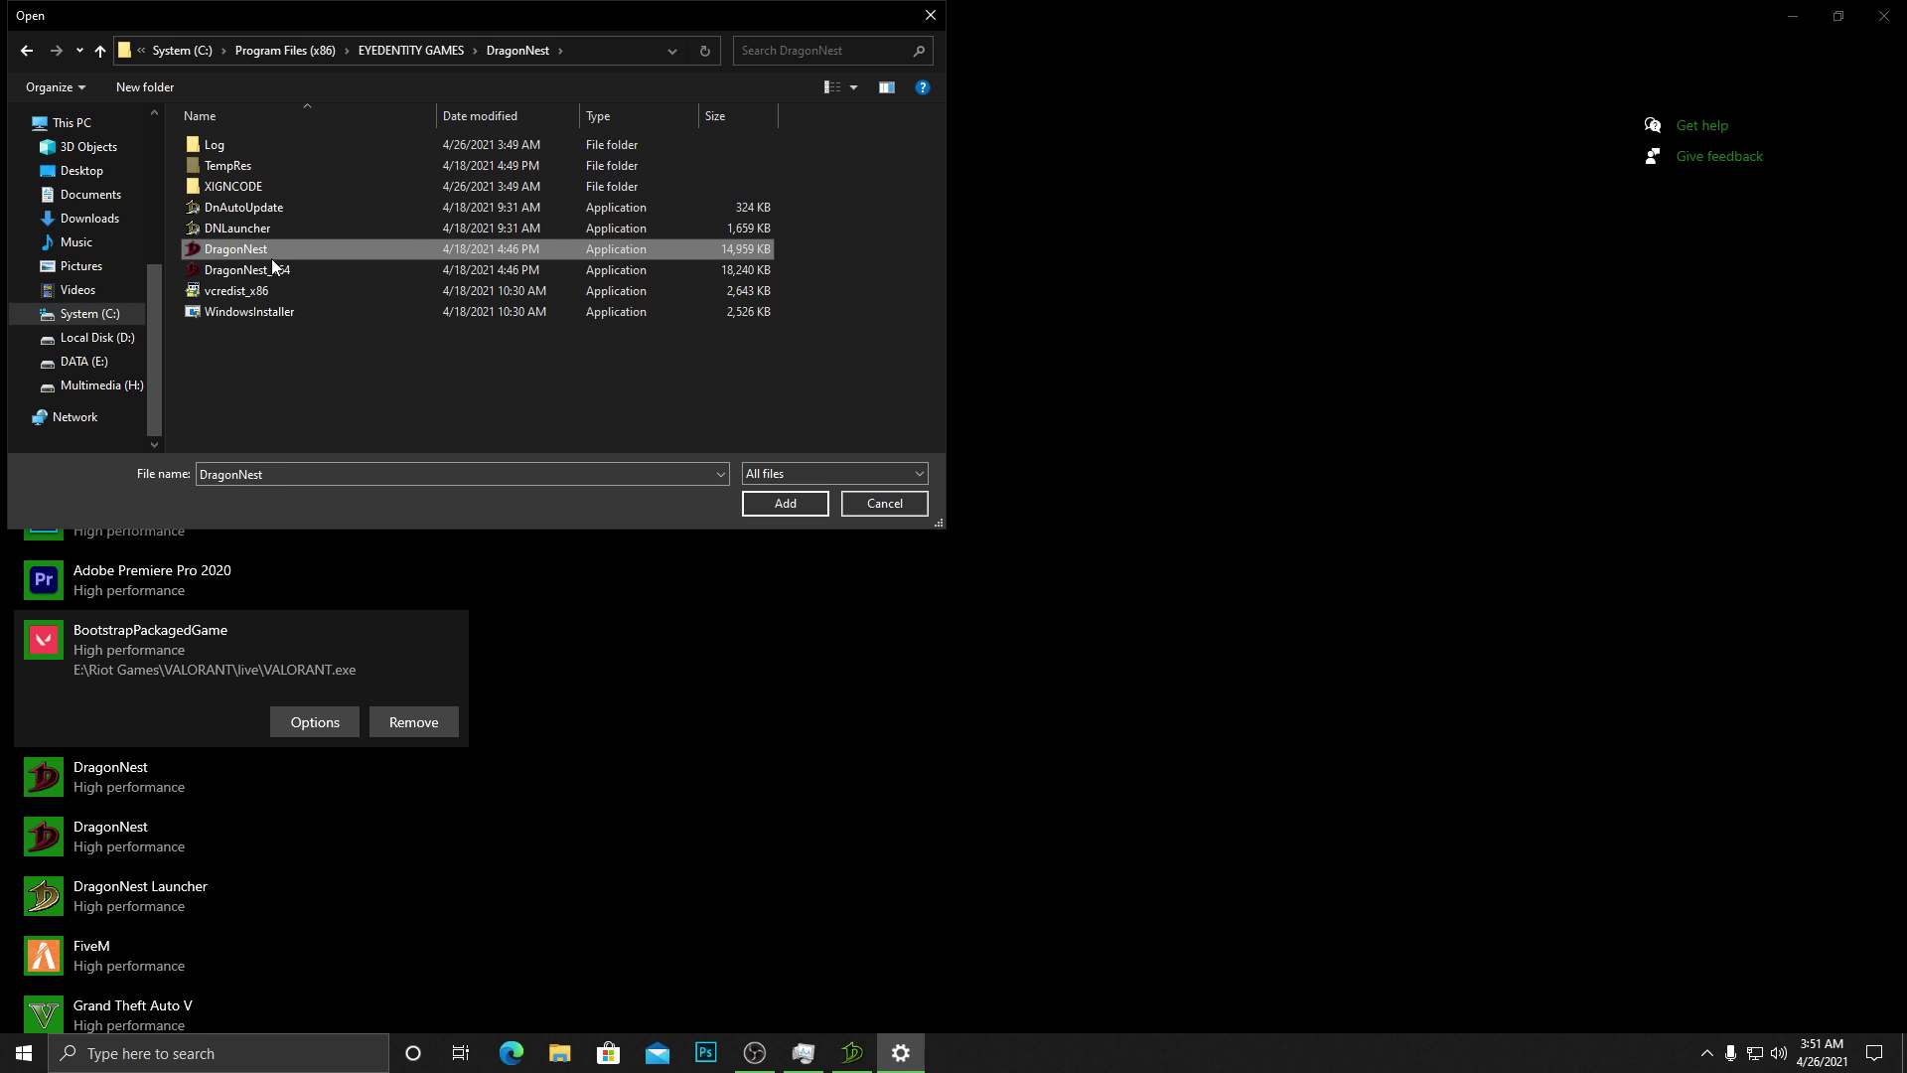
{"action": "left_click", "coordinate": [271, 270]}
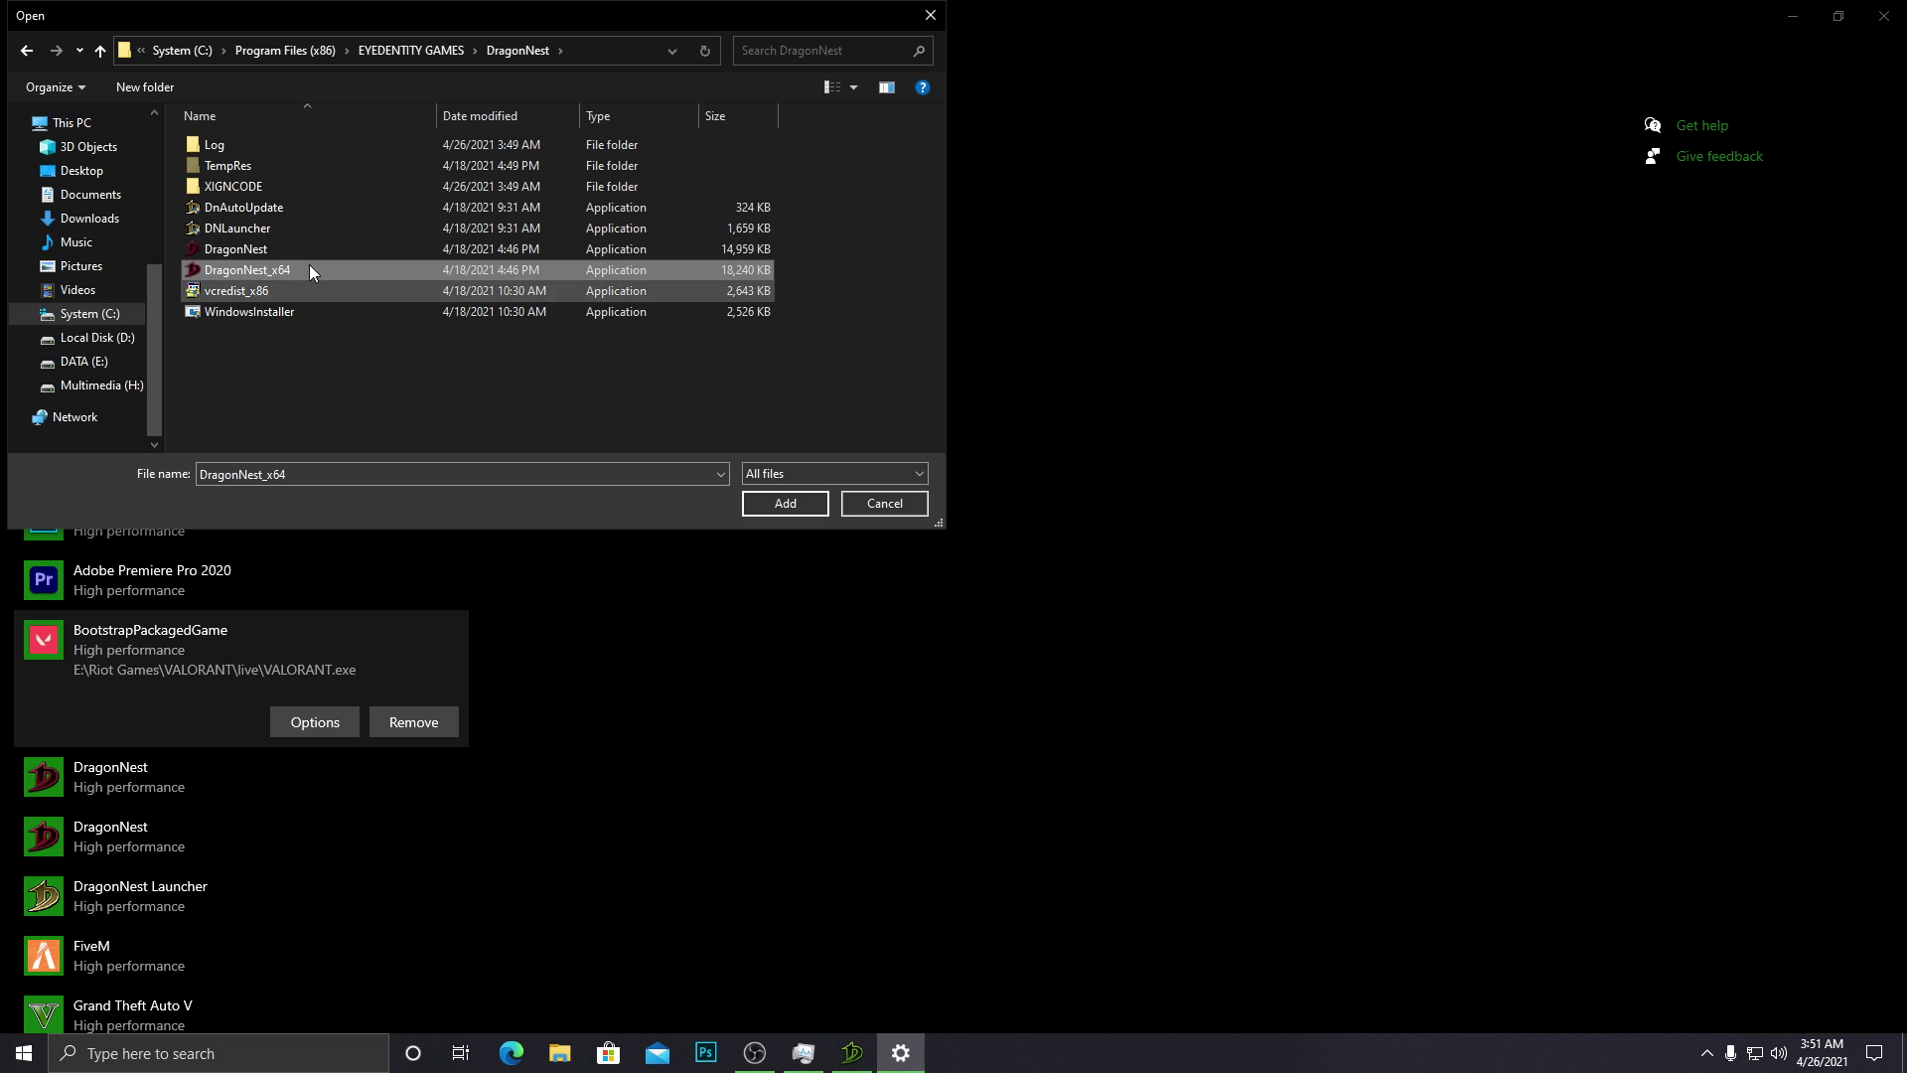
{"action": "left_click", "coordinate": [884, 505]}
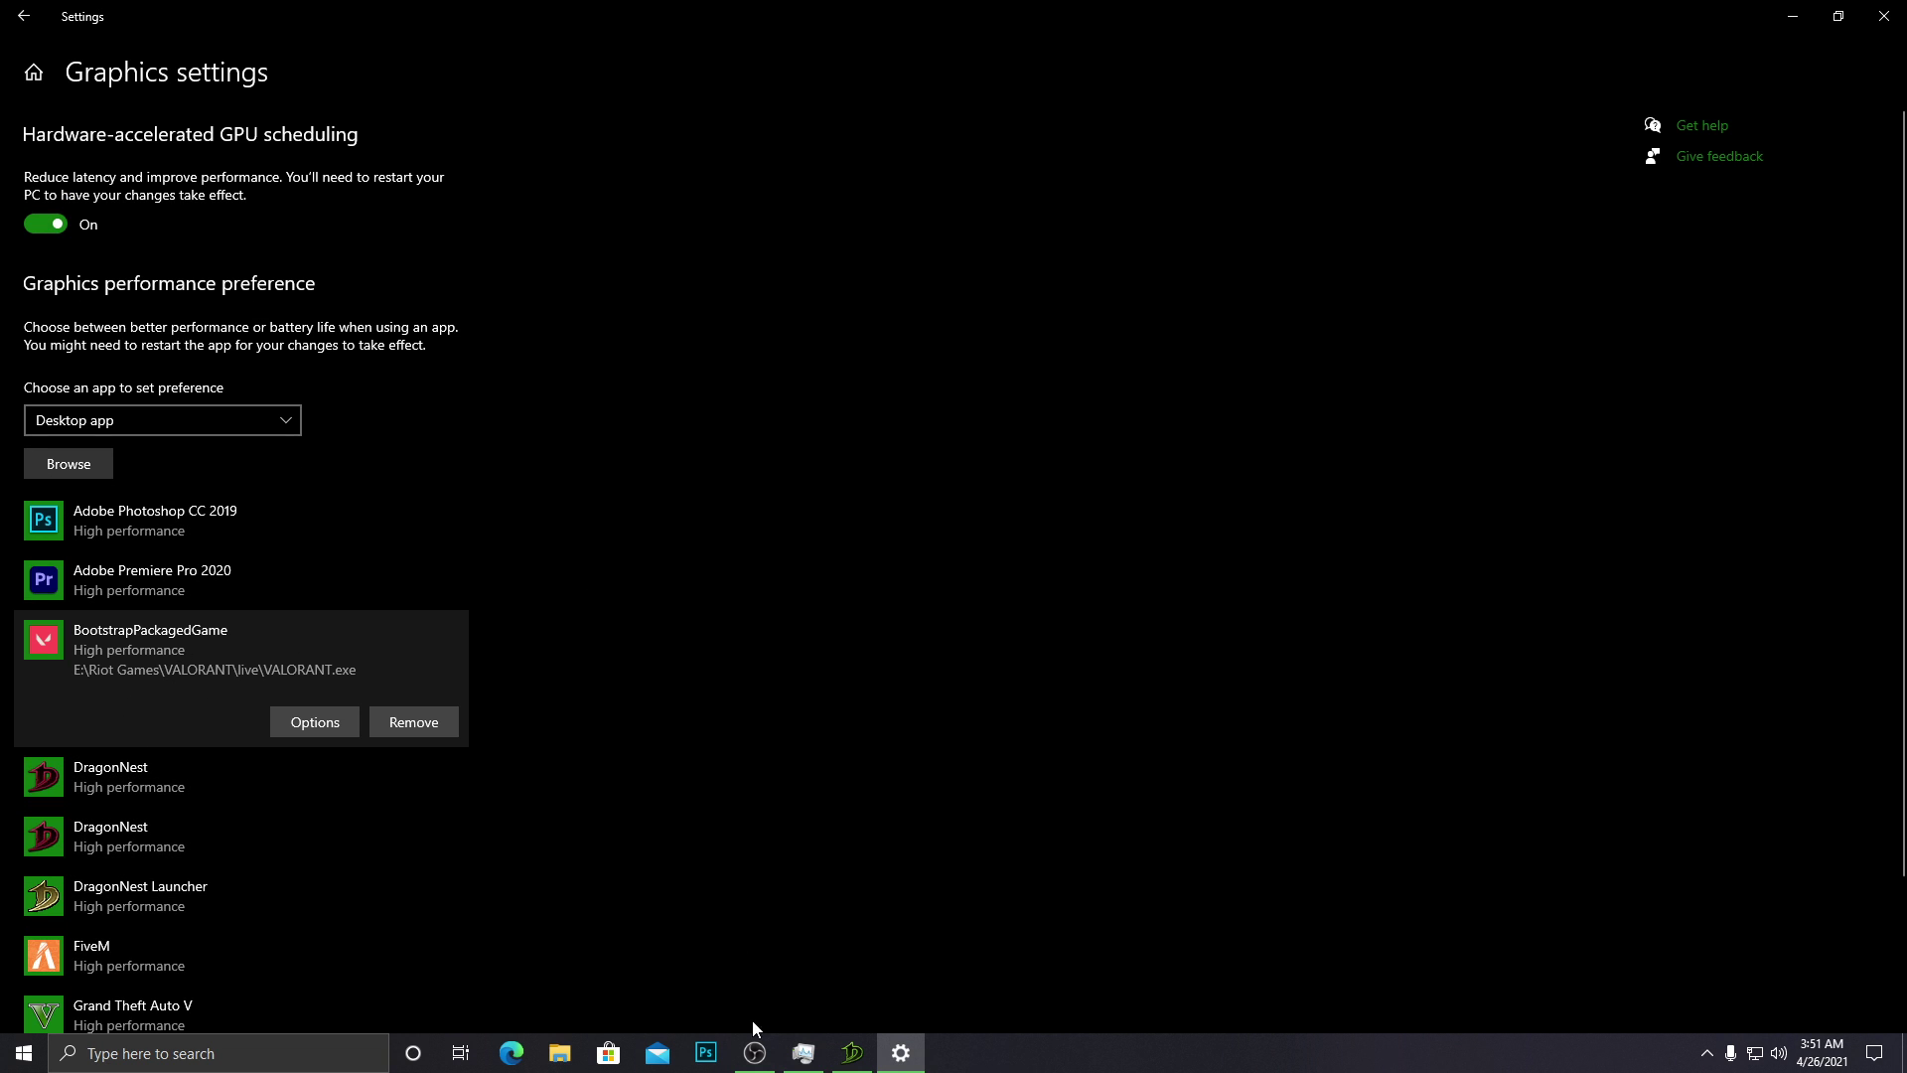
Restore down the Settings window and close Graphics settings, revealing Task Manager.
{"action": "left_click", "coordinate": [1838, 16]}
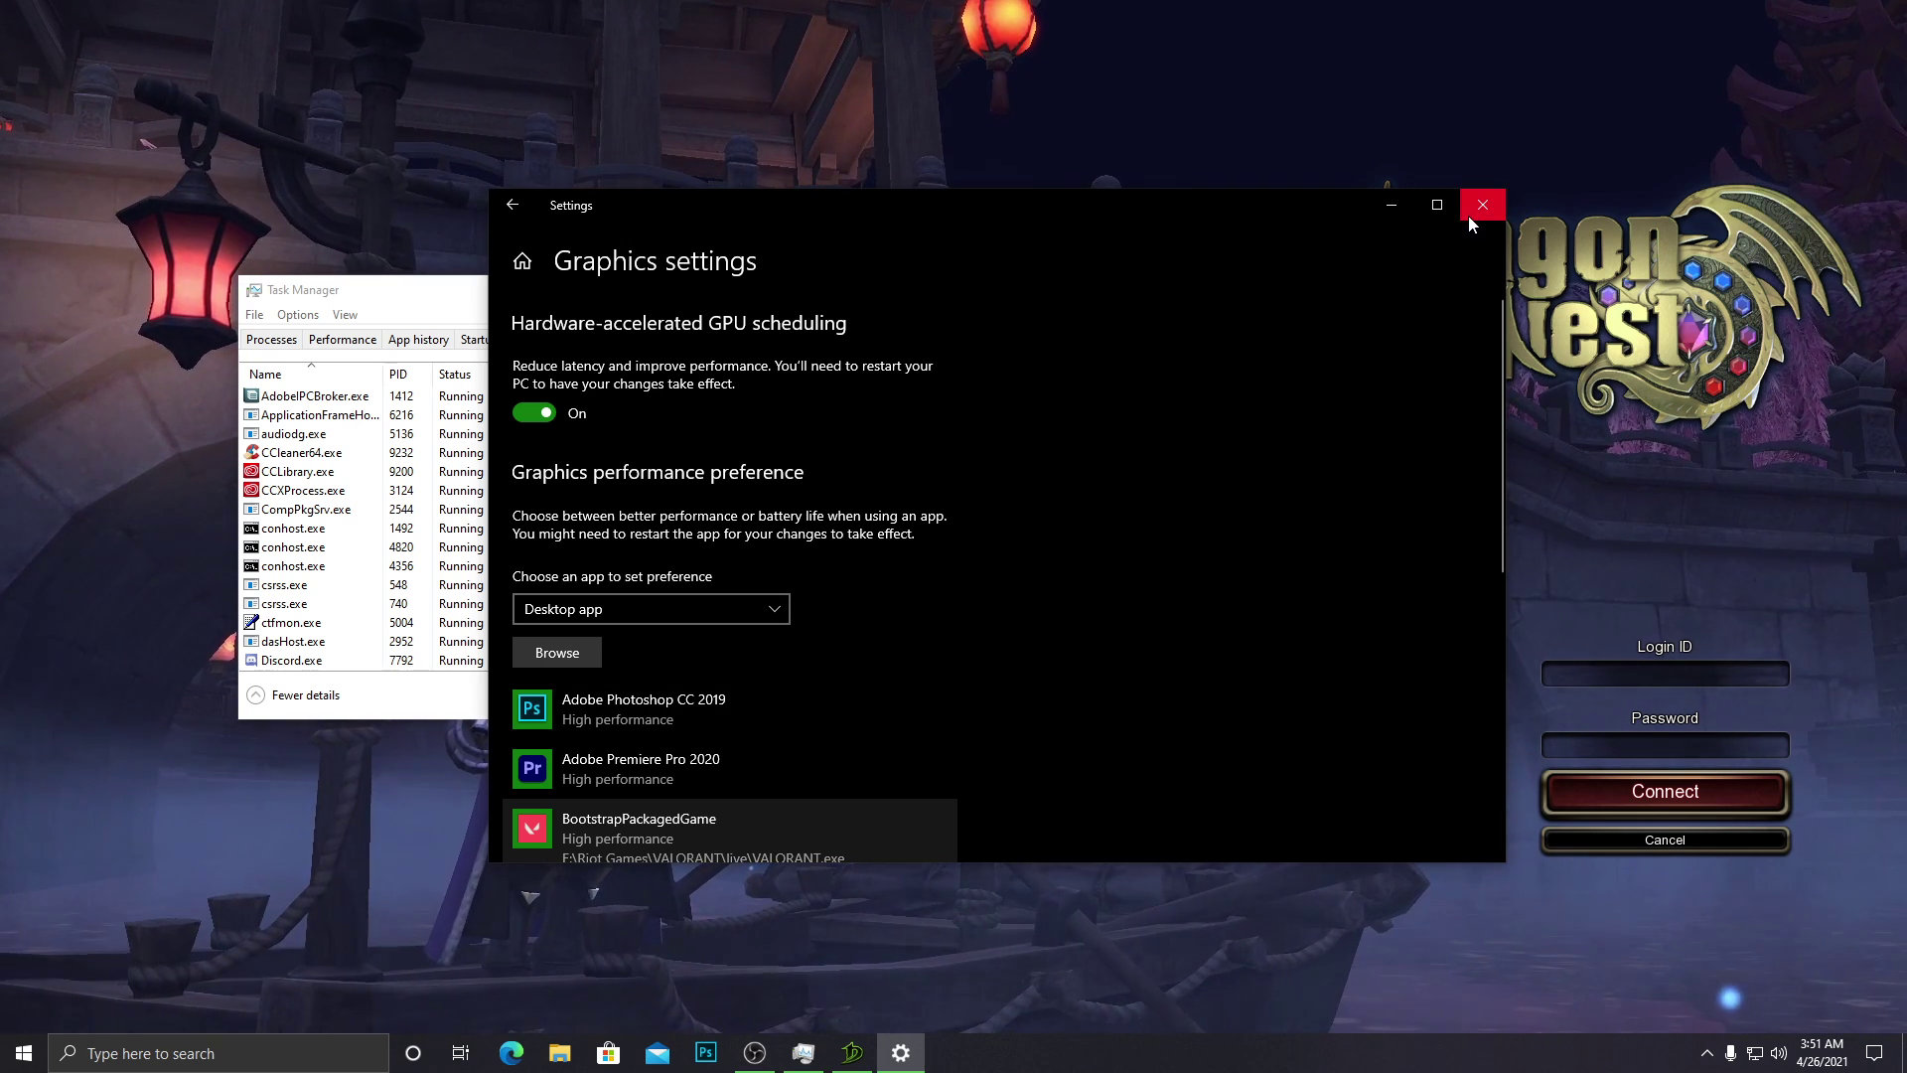
{"action": "scroll", "coordinate": [735, 675], "scroll_direction": "down", "scroll_amount": 4}
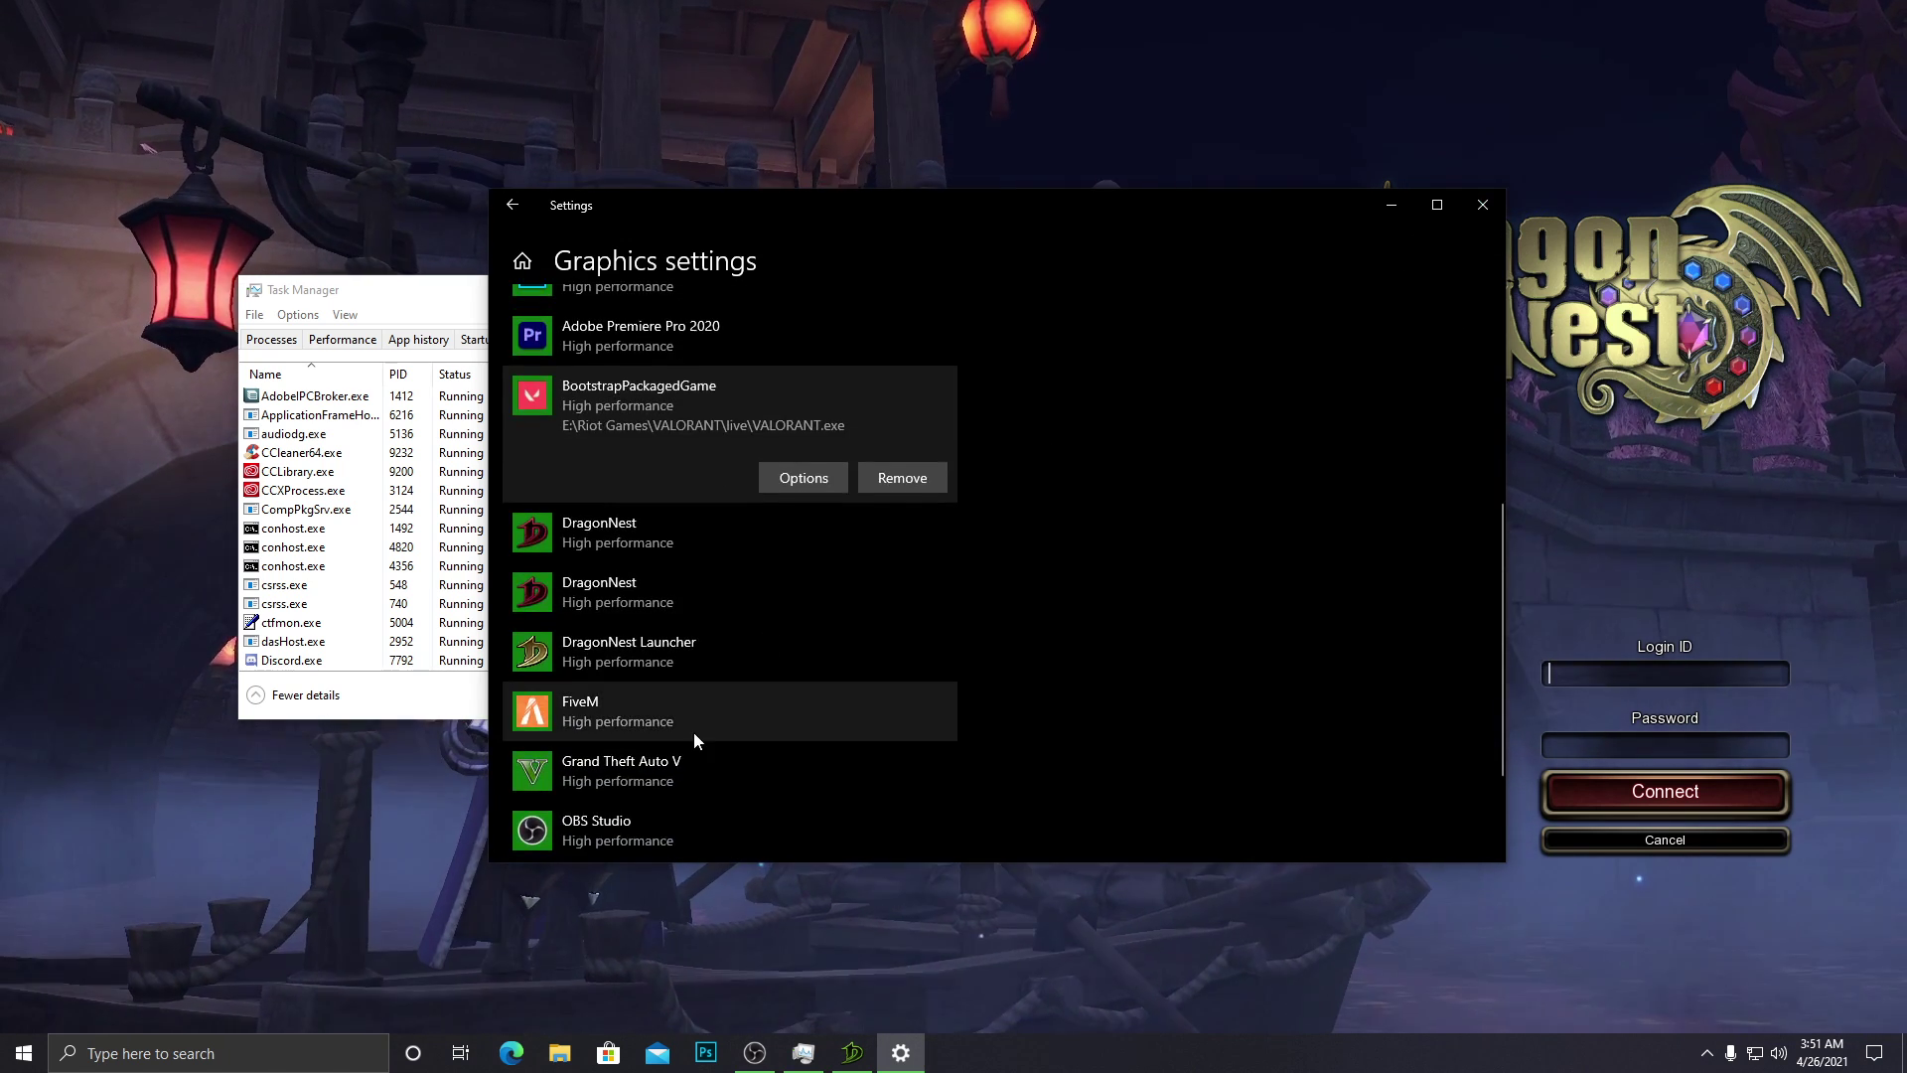
{"action": "scroll", "coordinate": [694, 731], "scroll_direction": "up", "scroll_amount": 3}
{"action": "scroll", "coordinate": [655, 357], "scroll_direction": "up", "scroll_amount": 2}
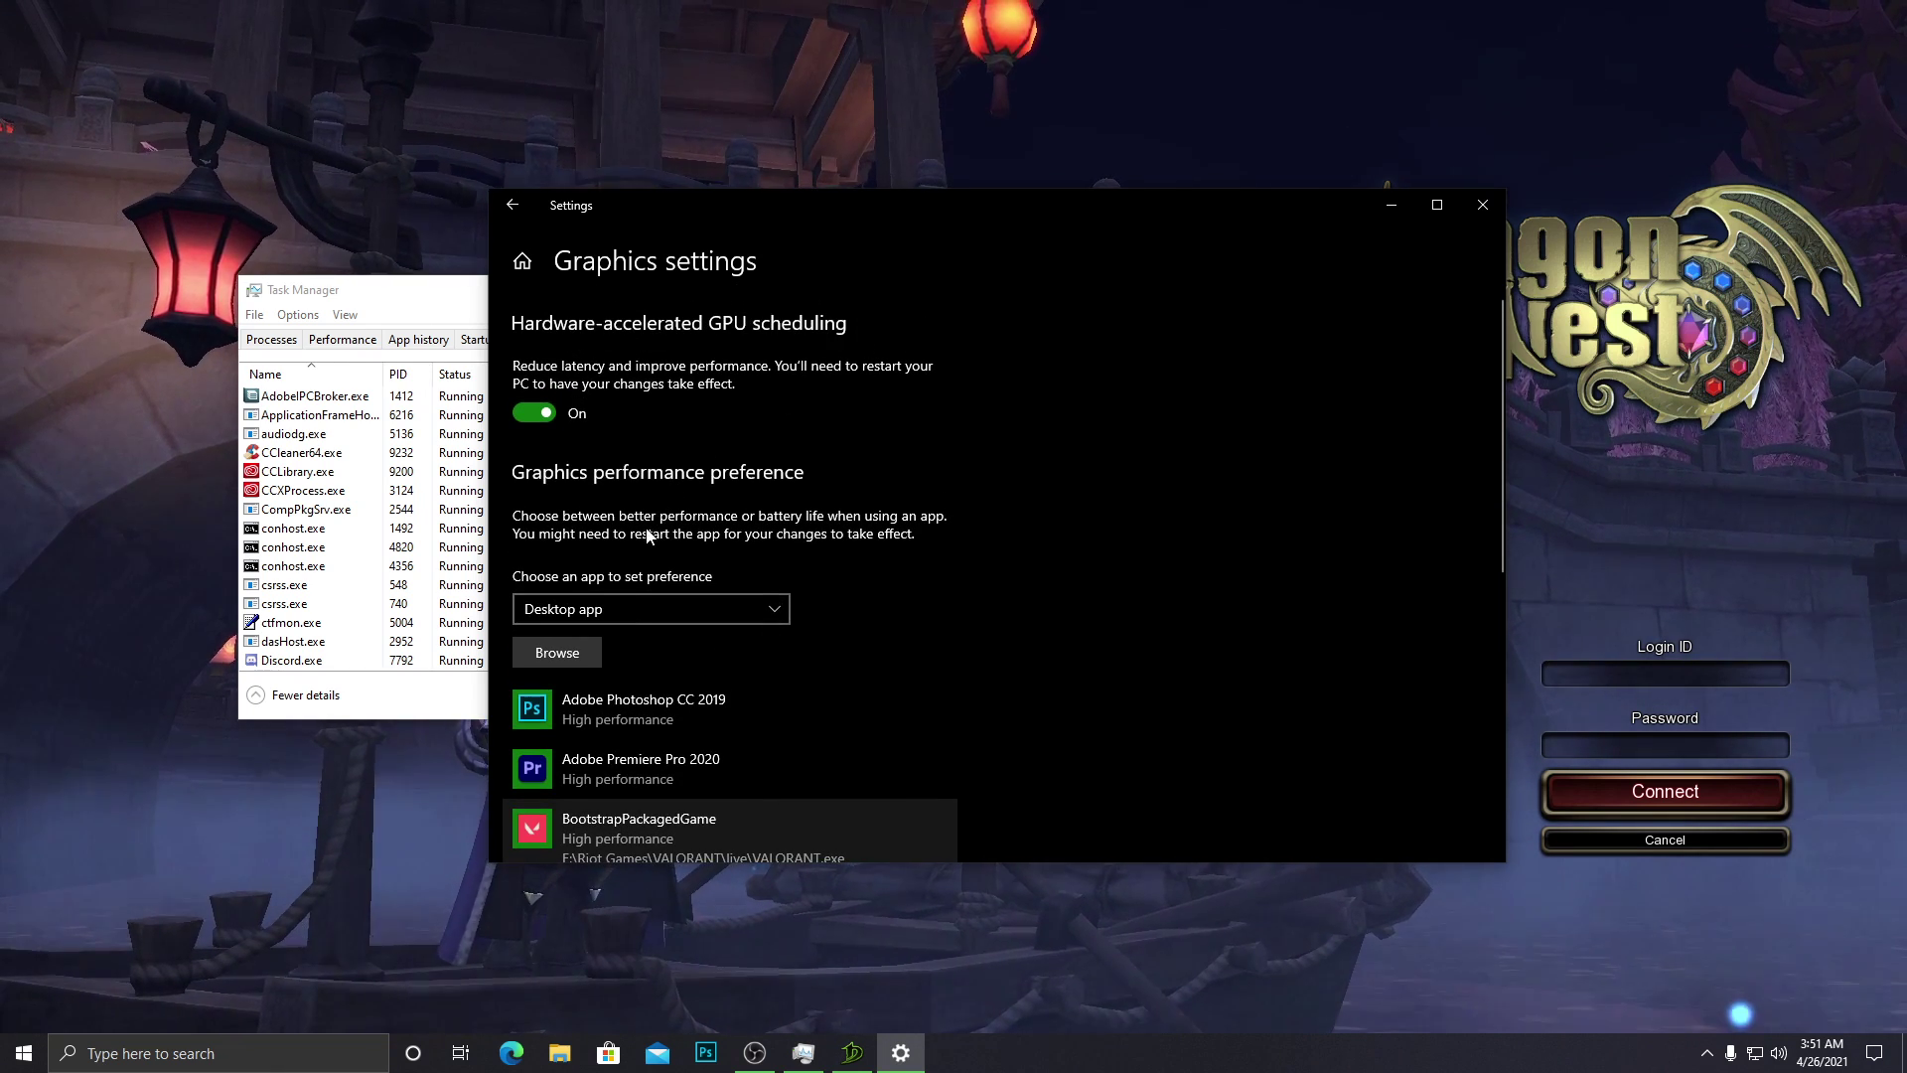
{"action": "scroll", "coordinate": [722, 476], "scroll_direction": "down", "scroll_amount": 3}
{"action": "left_click", "coordinate": [1482, 204]}
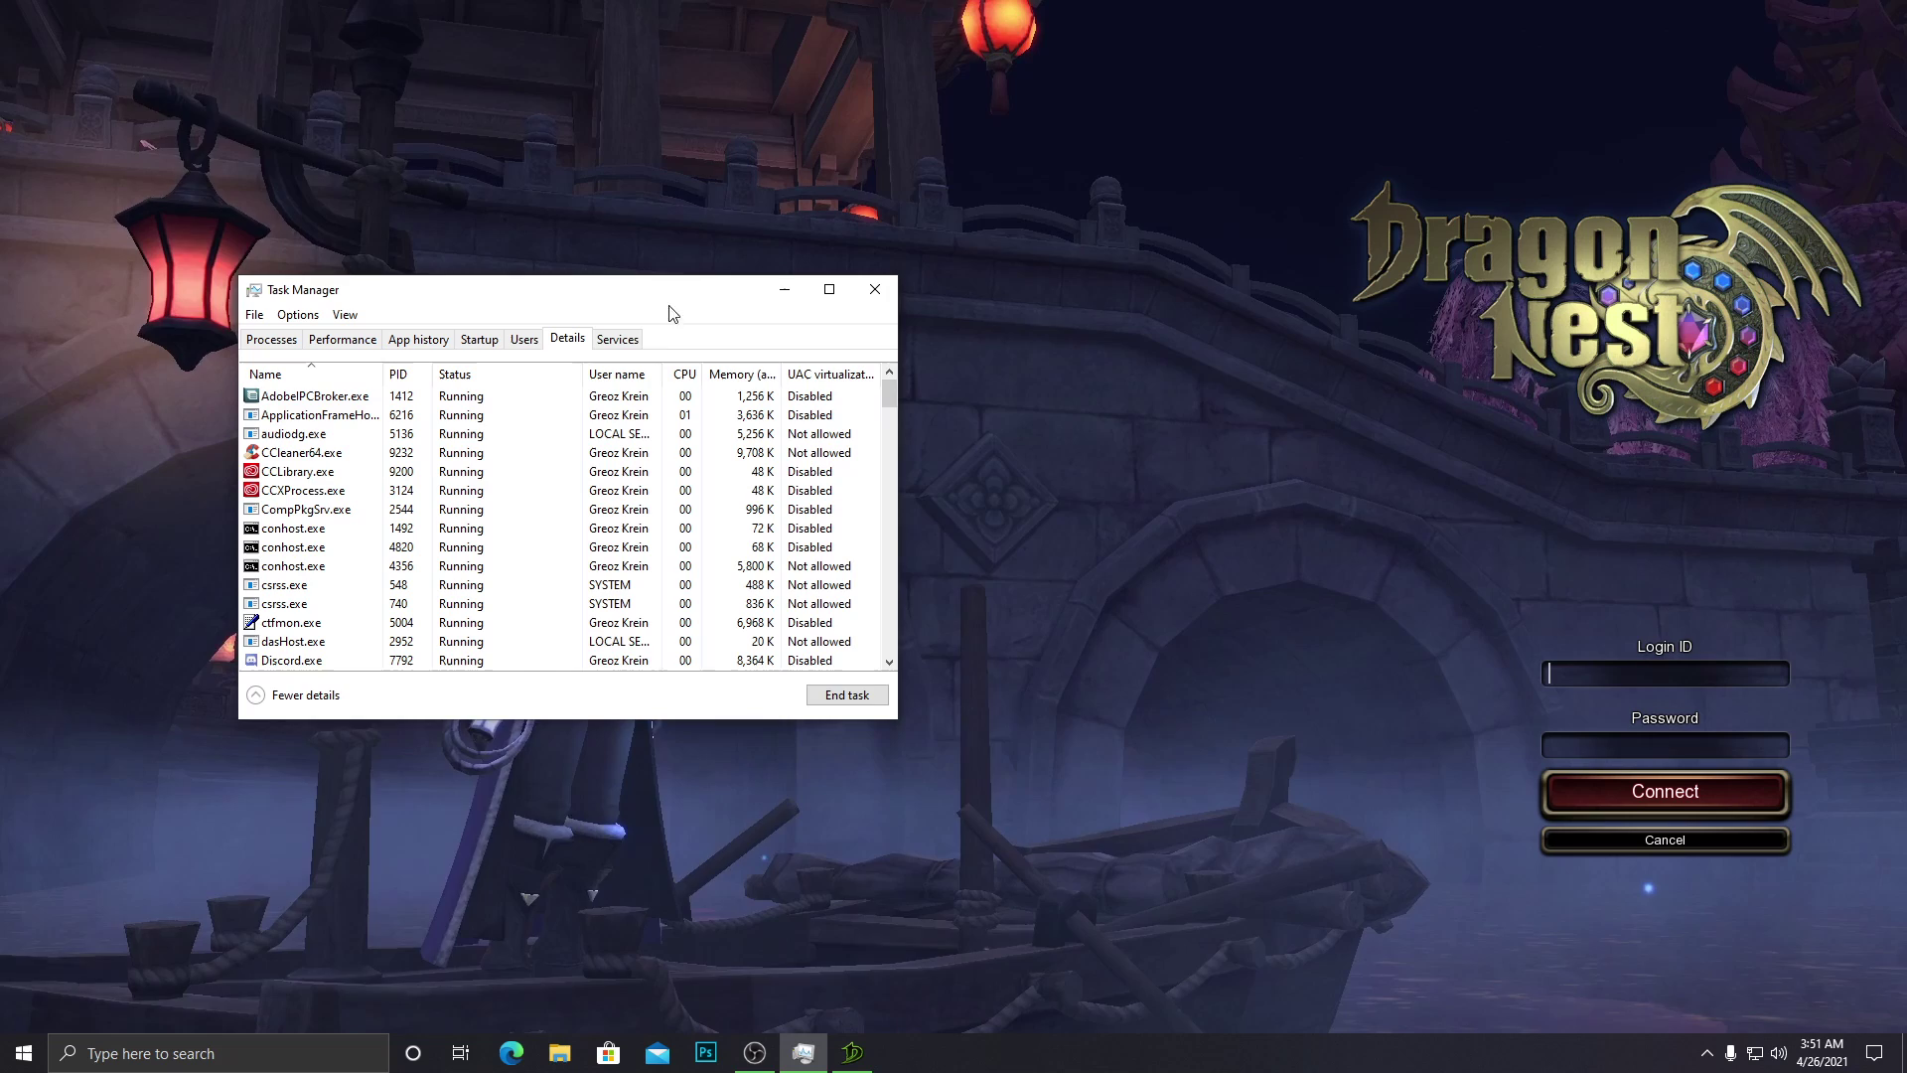
Bring Task Manager back over the game and make it fill the screen.
{"action": "left_click", "coordinate": [1616, 669]}
{"action": "key", "text": "alt+Tab"}
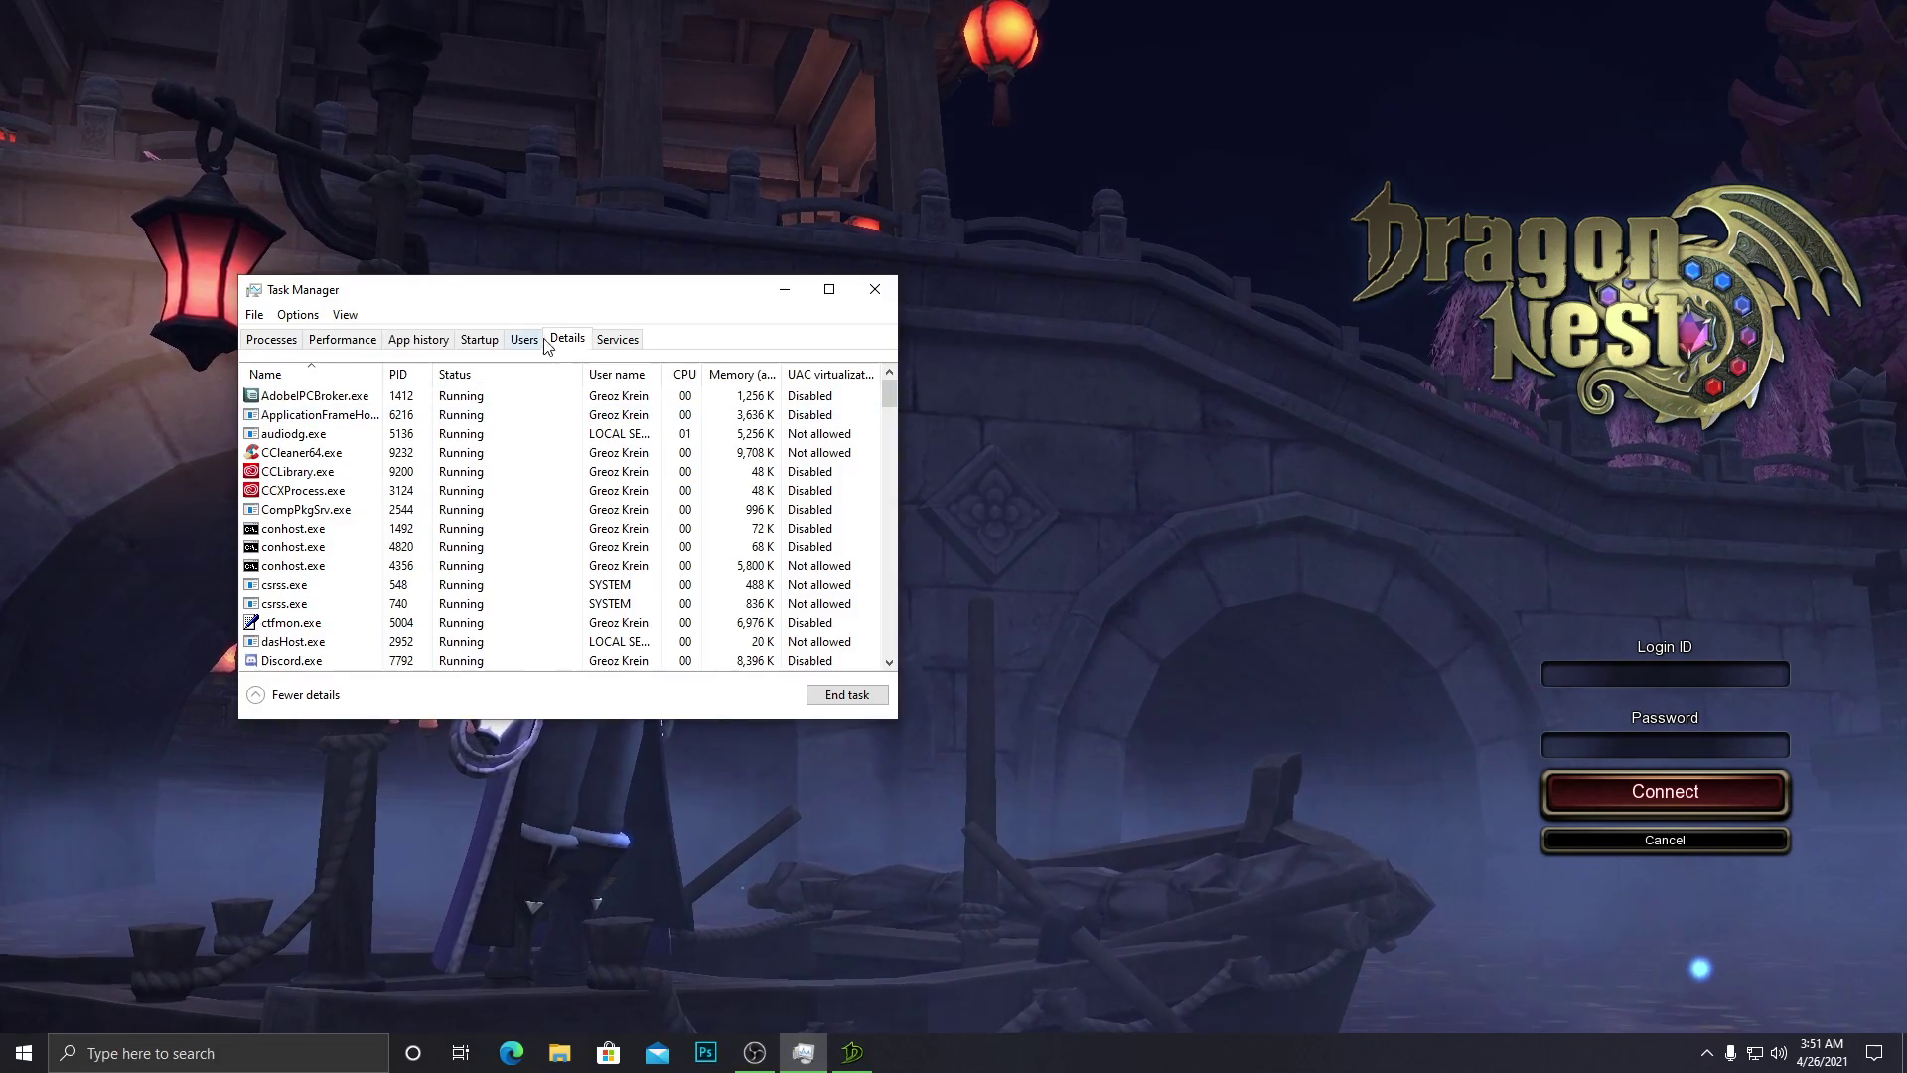
{"action": "left_click_drag", "start_coordinate": [558, 290], "coordinate": [855, 2]}
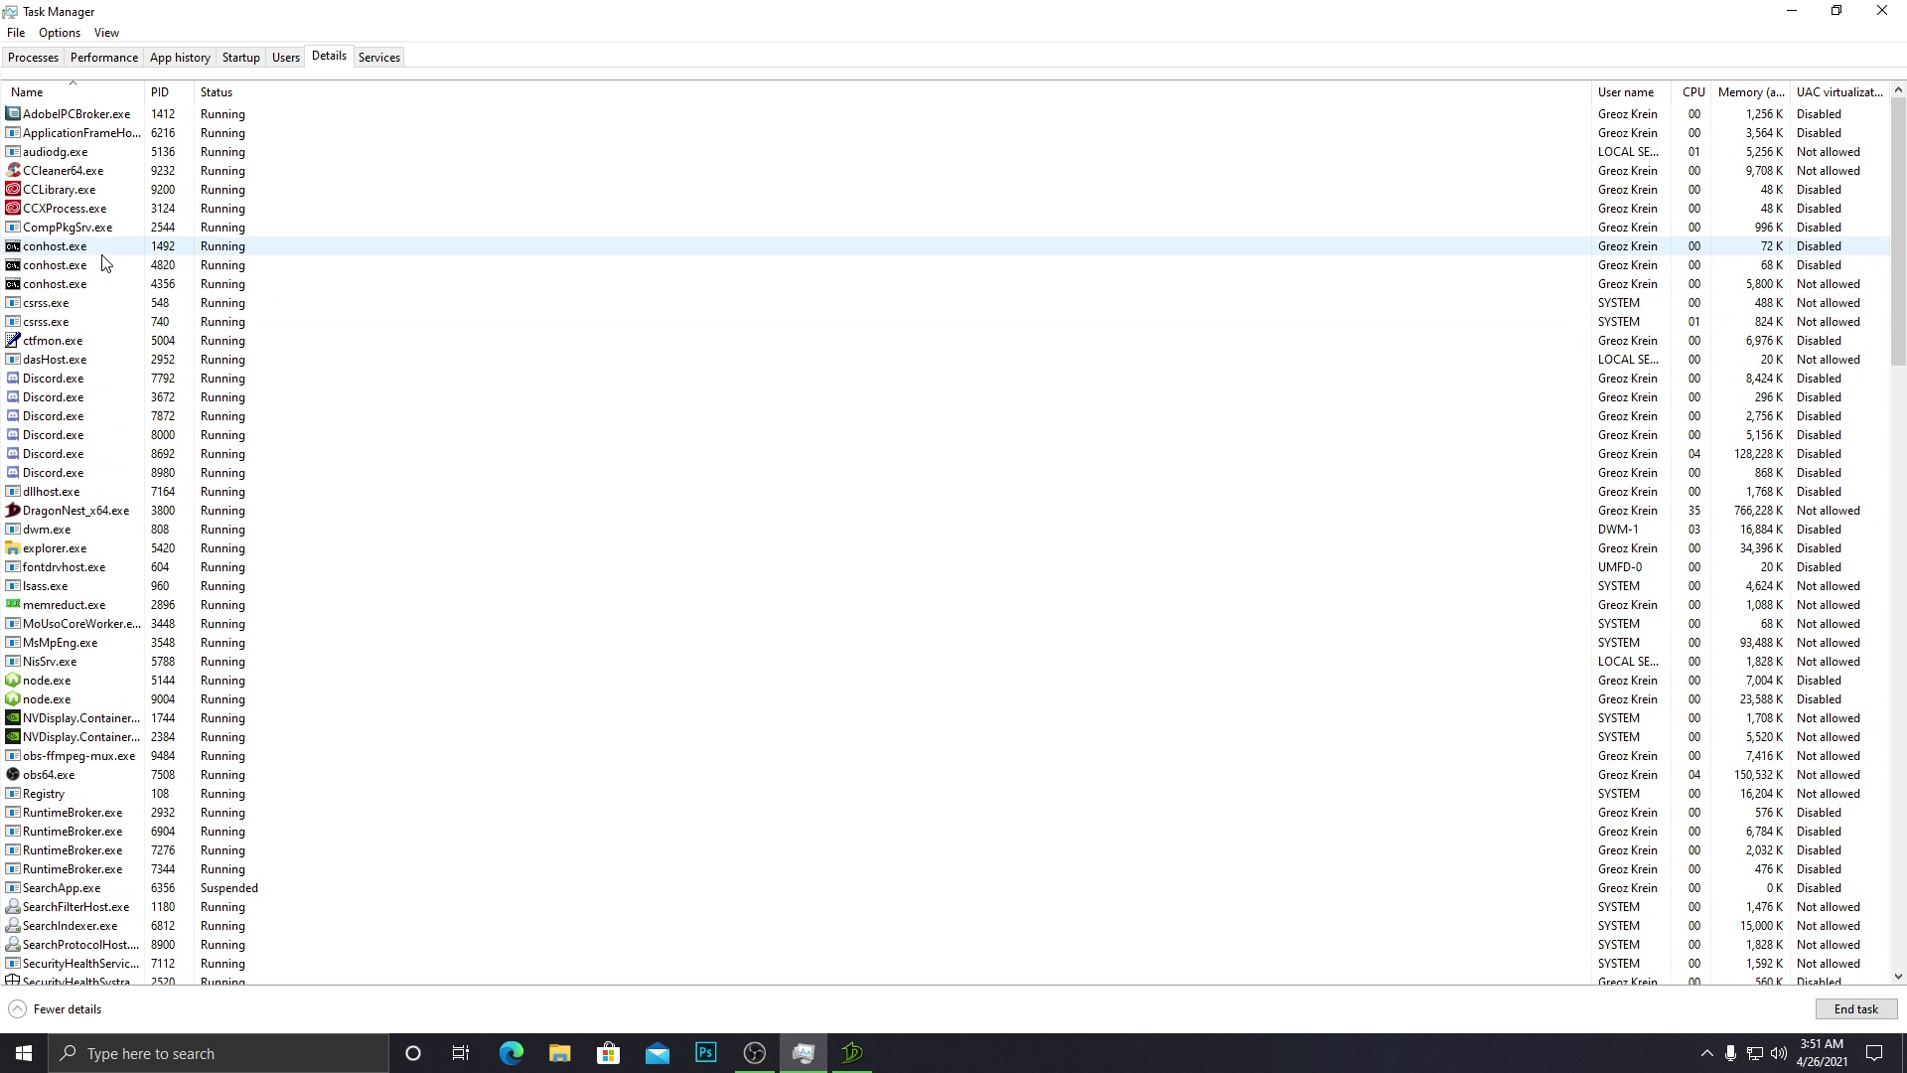
Set the DragonNest_x64.exe process priority to High and confirm the change.
{"action": "left_click", "coordinate": [30, 509]}
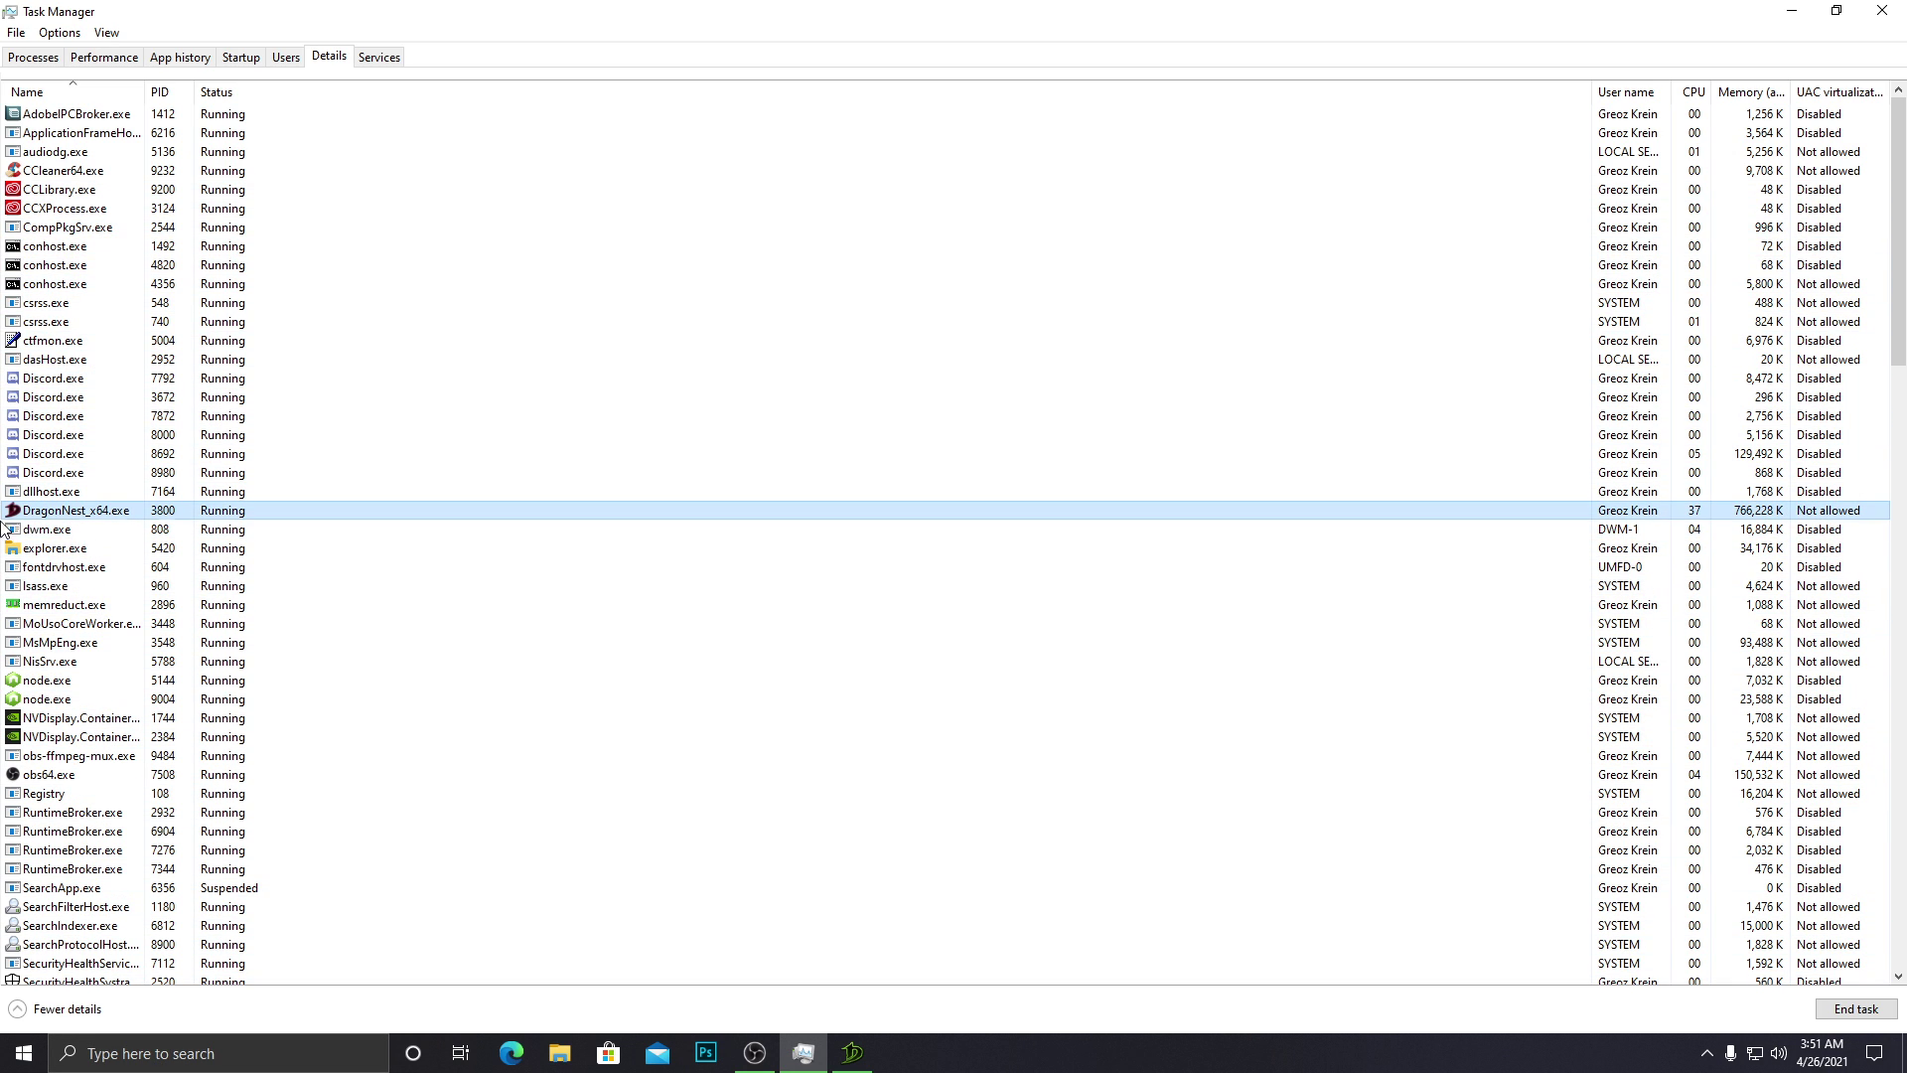
{"action": "right_click", "coordinate": [40, 518]}
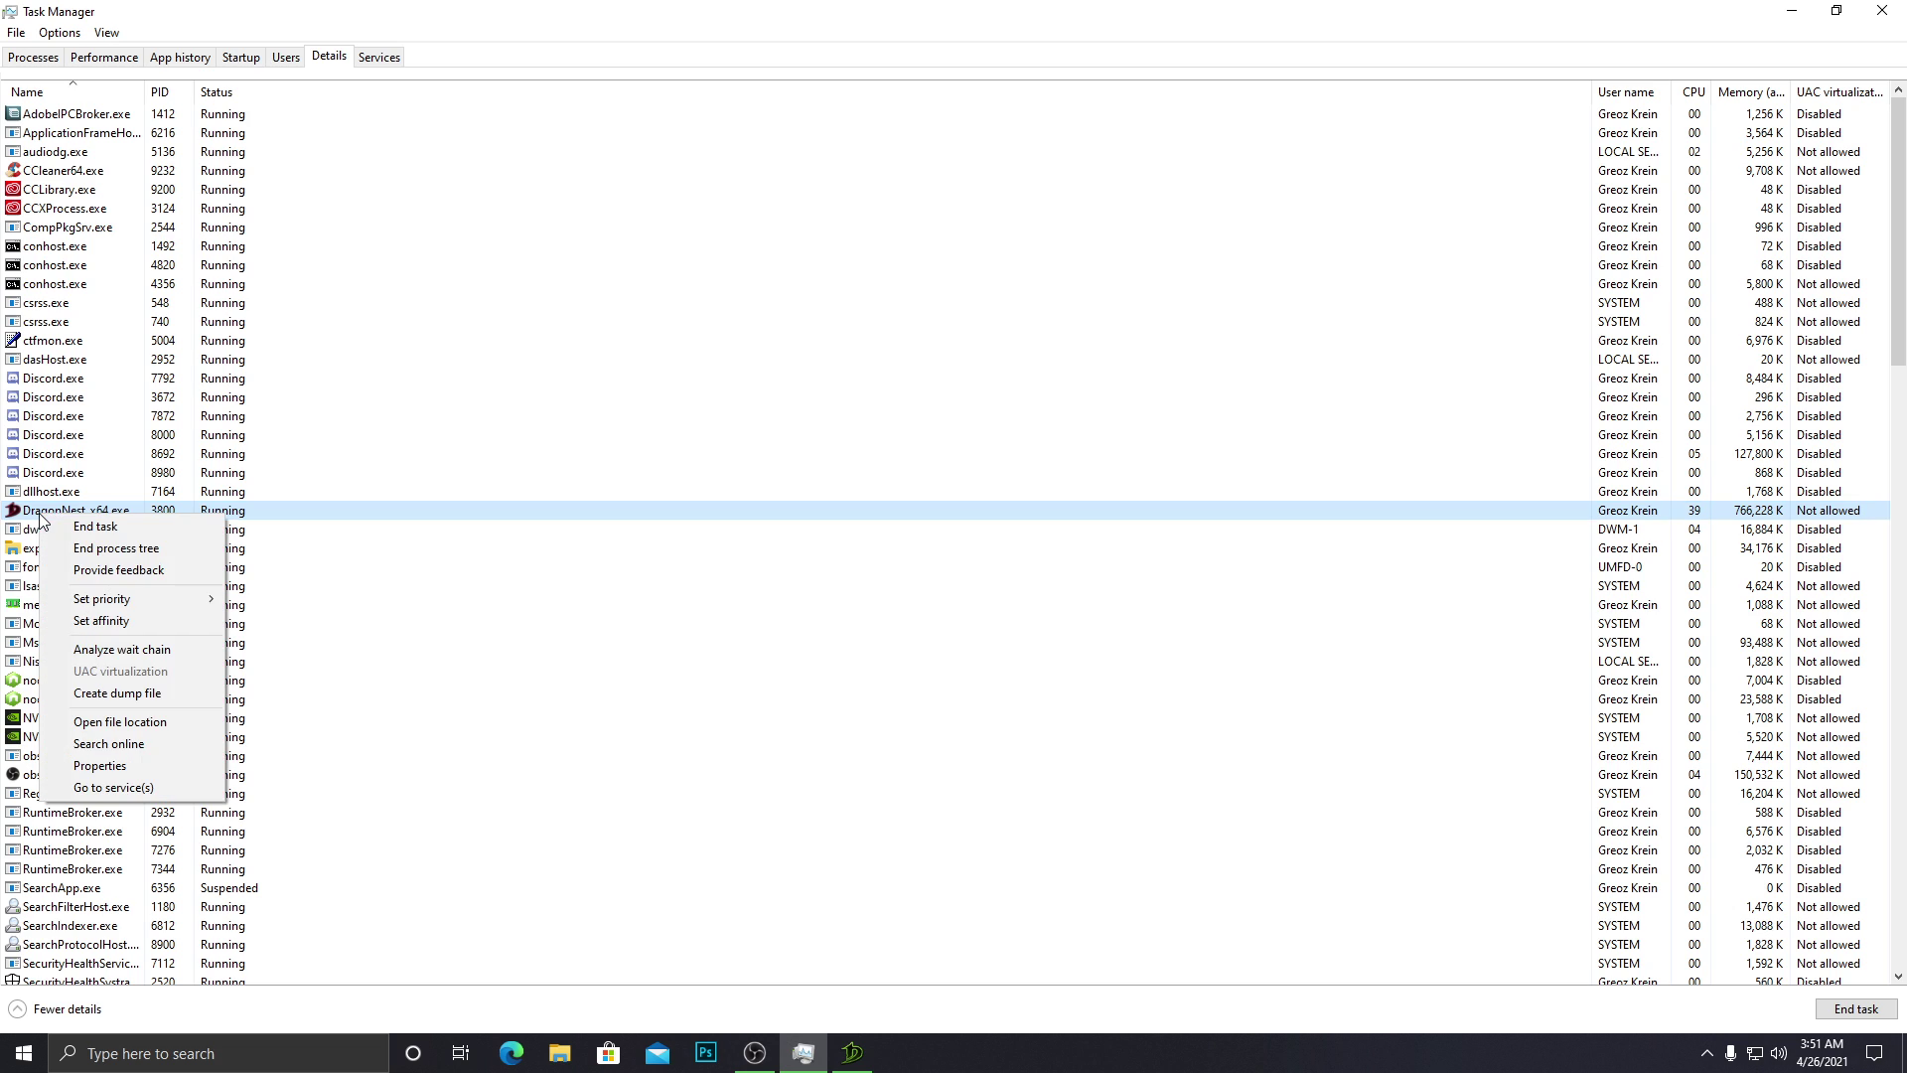
{"action": "mouse_move", "coordinate": [169, 606]}
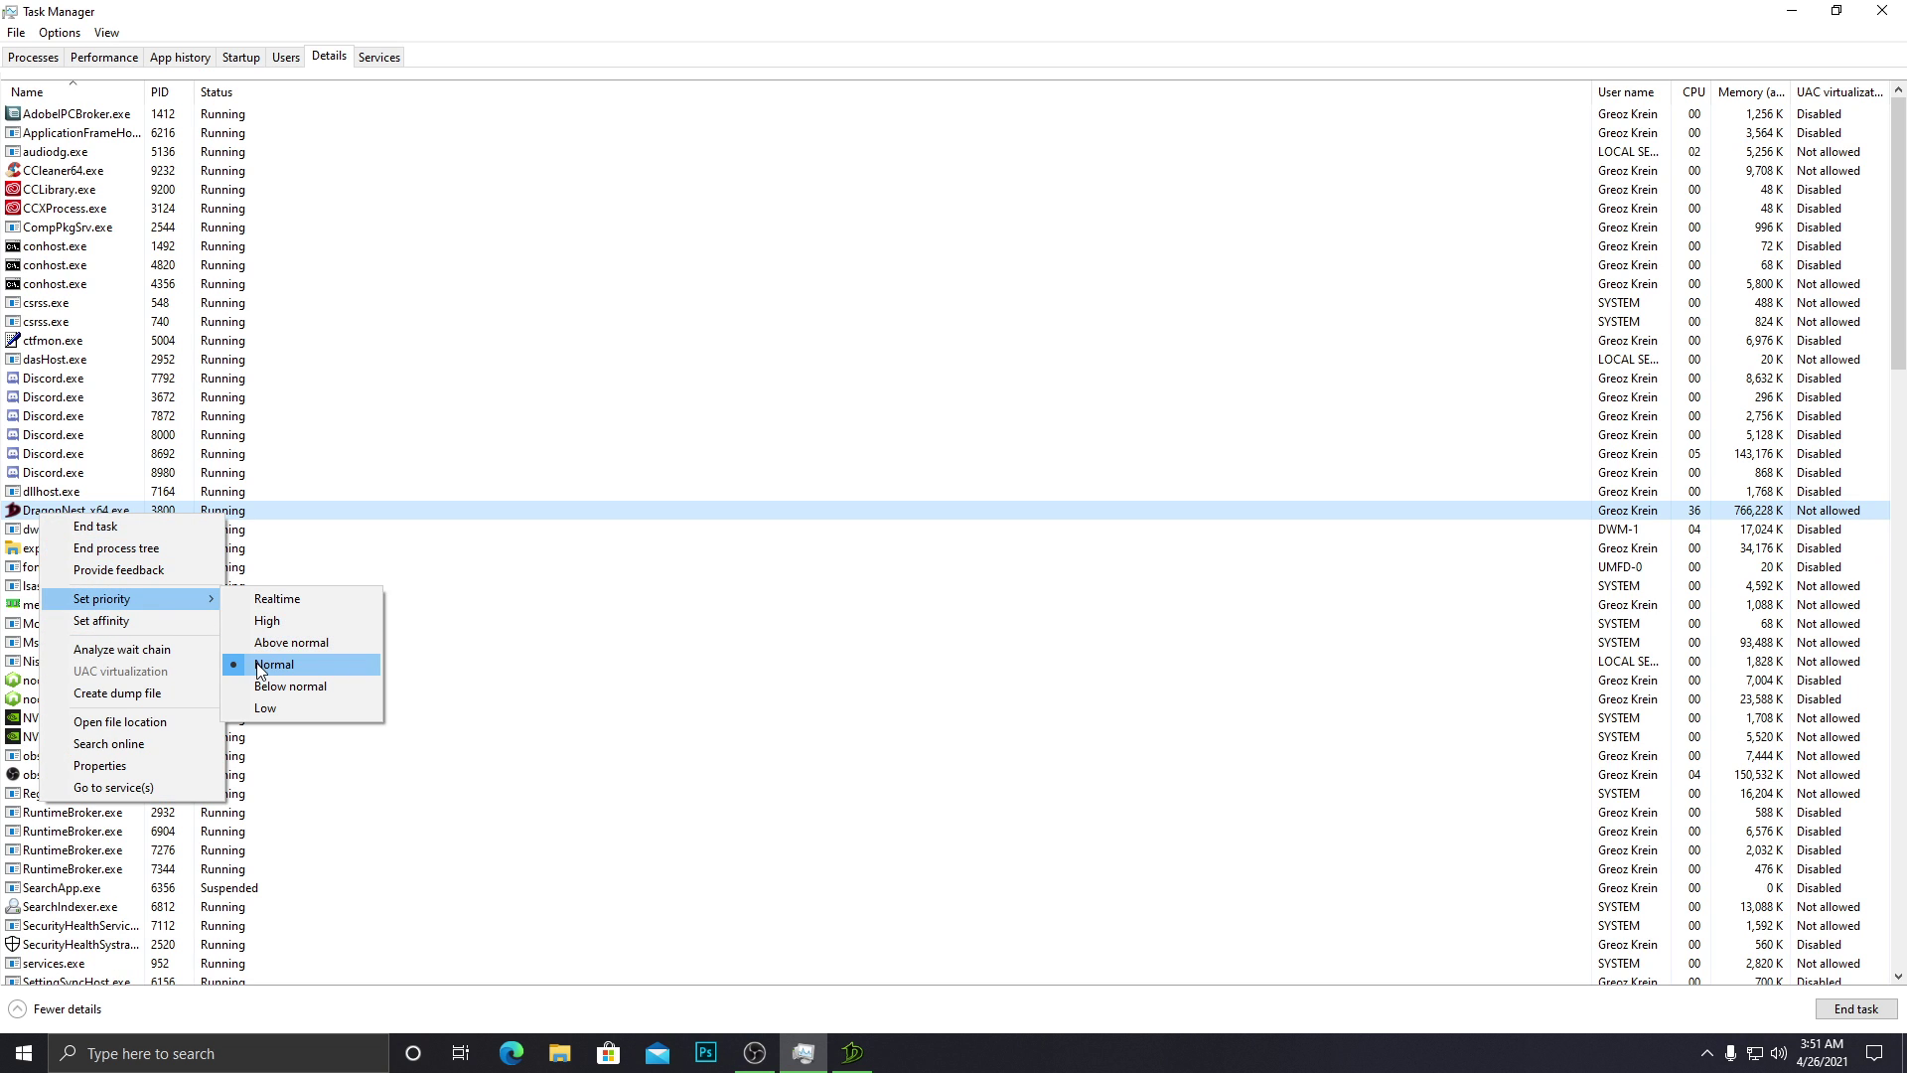
{"action": "left_click", "coordinate": [268, 622]}
{"action": "left_click", "coordinate": [973, 556]}
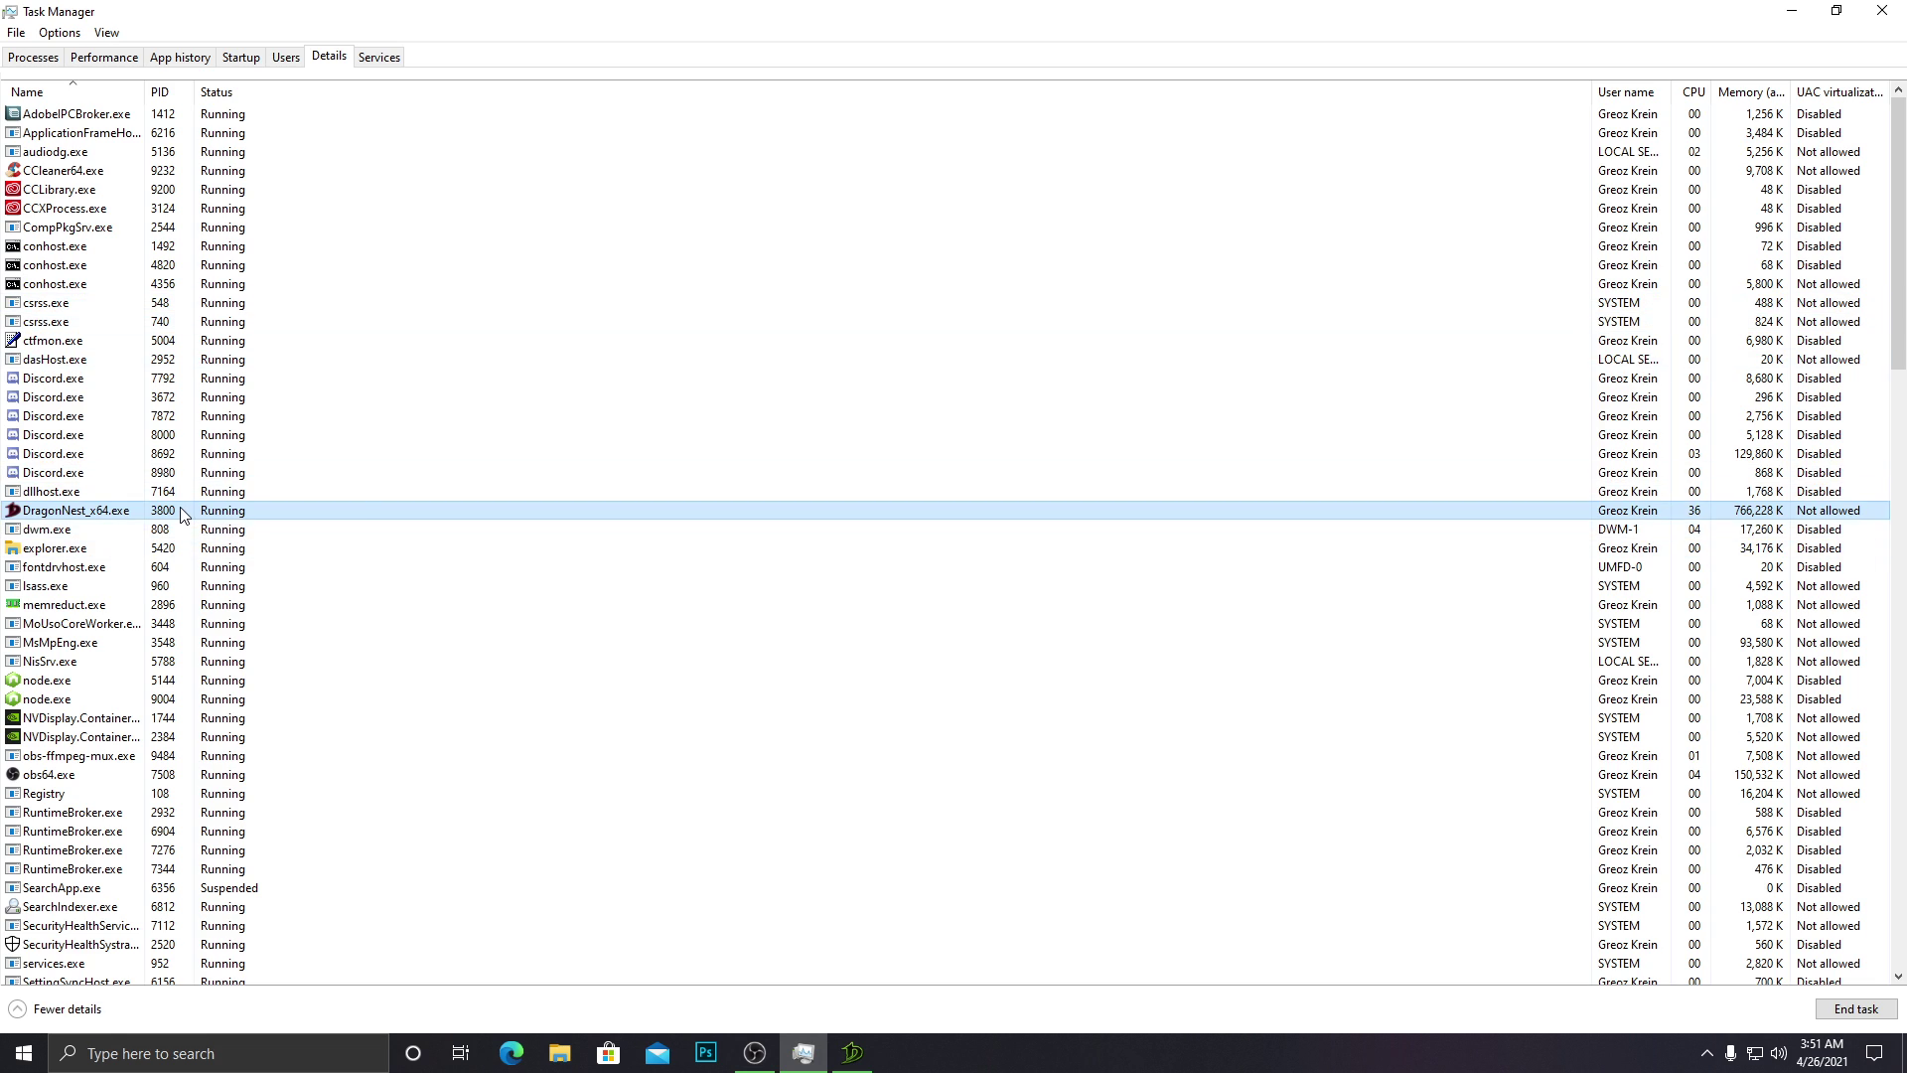
{"action": "right_click", "coordinate": [181, 509]}
Cancel DragonNest_x64.exe's affinity change, keep its High priority, and close Task Manager.
{"action": "mouse_move", "coordinate": [223, 592]}
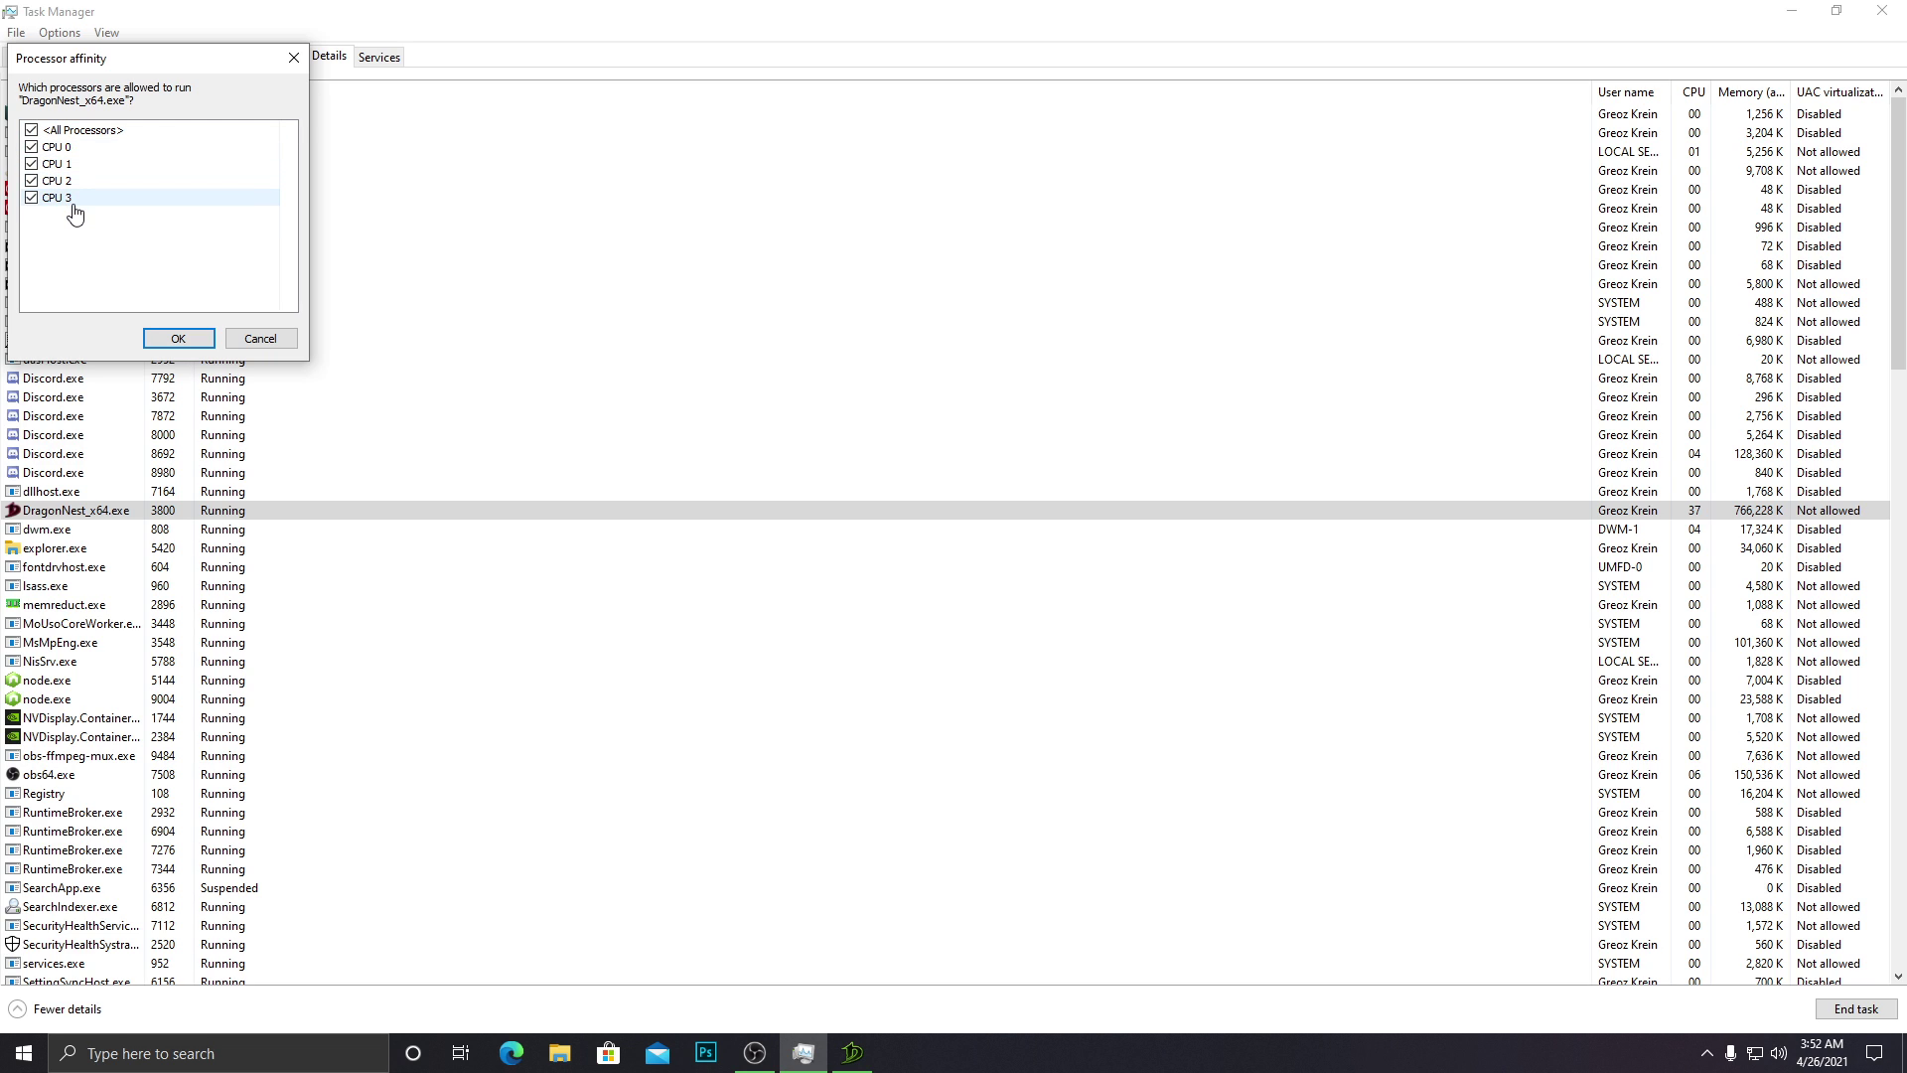
{"action": "left_click", "coordinate": [32, 198]}
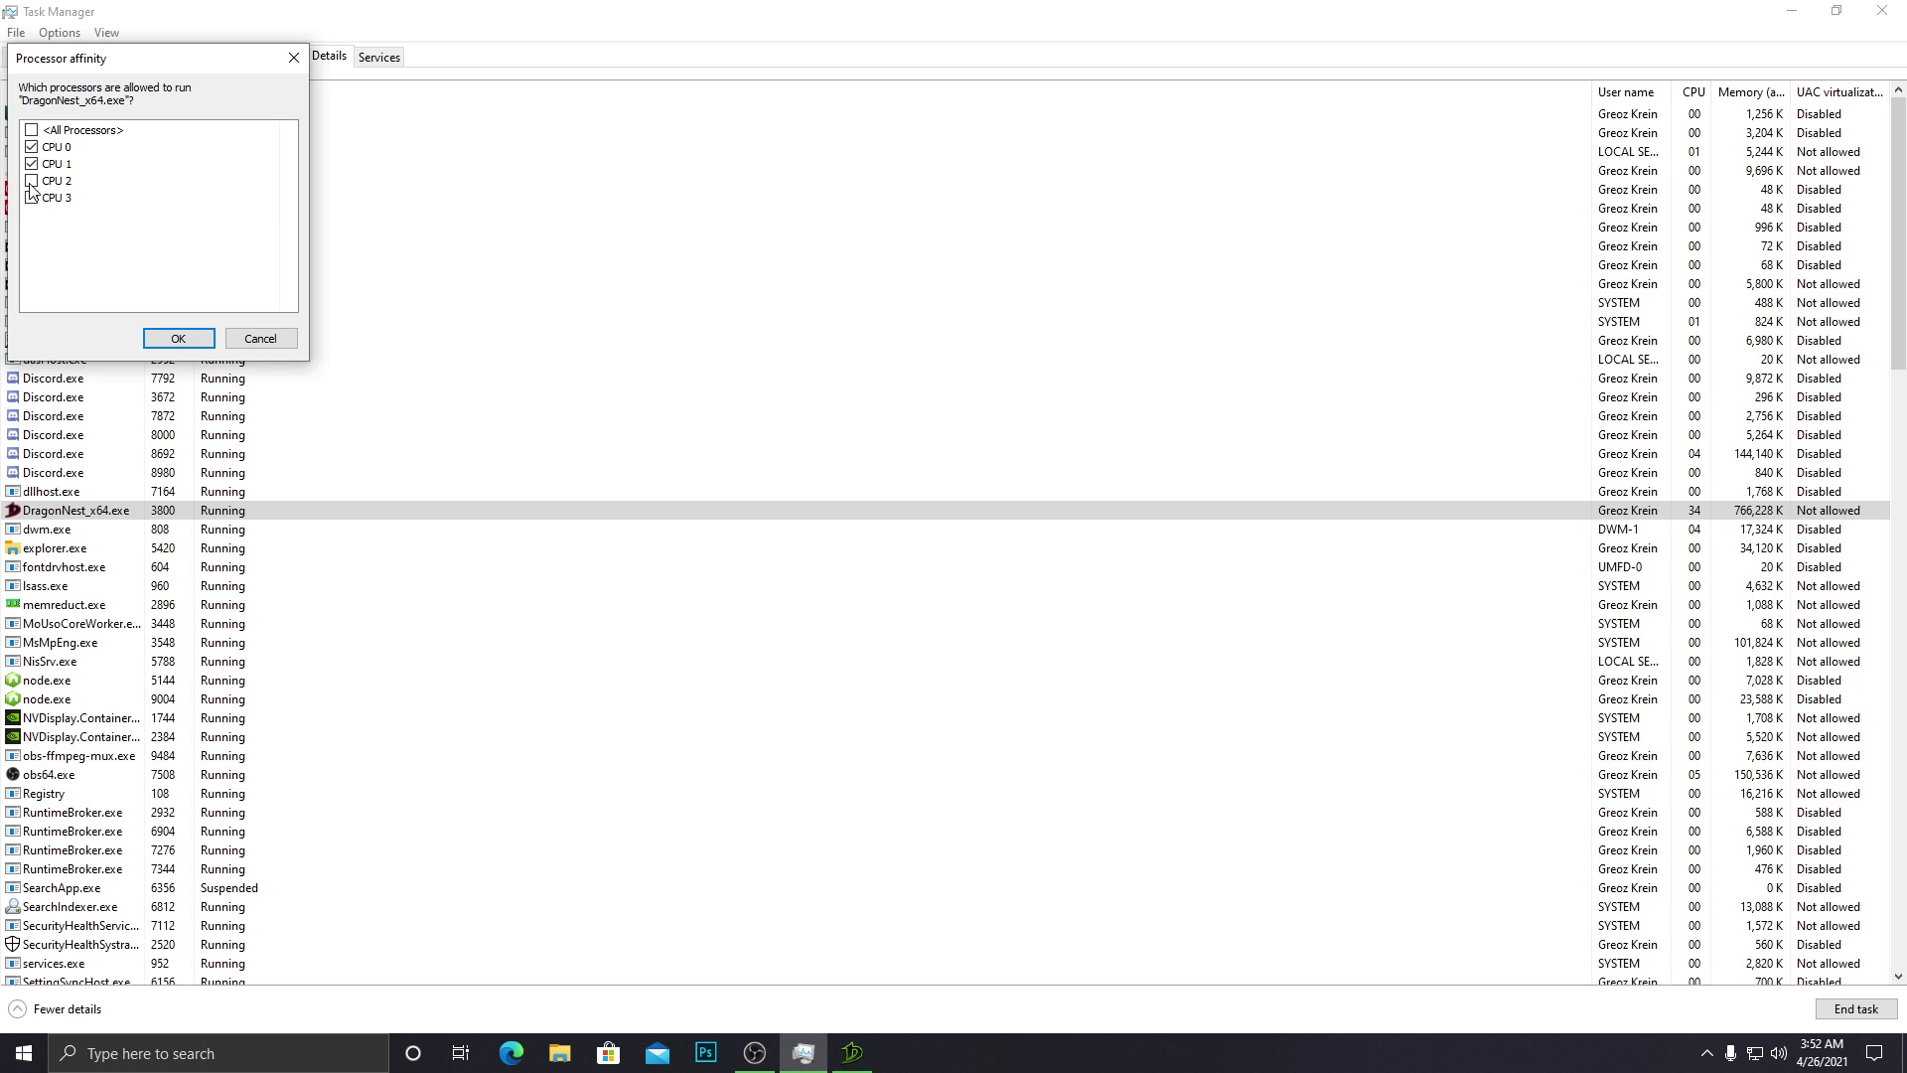
{"action": "left_click", "coordinate": [265, 338]}
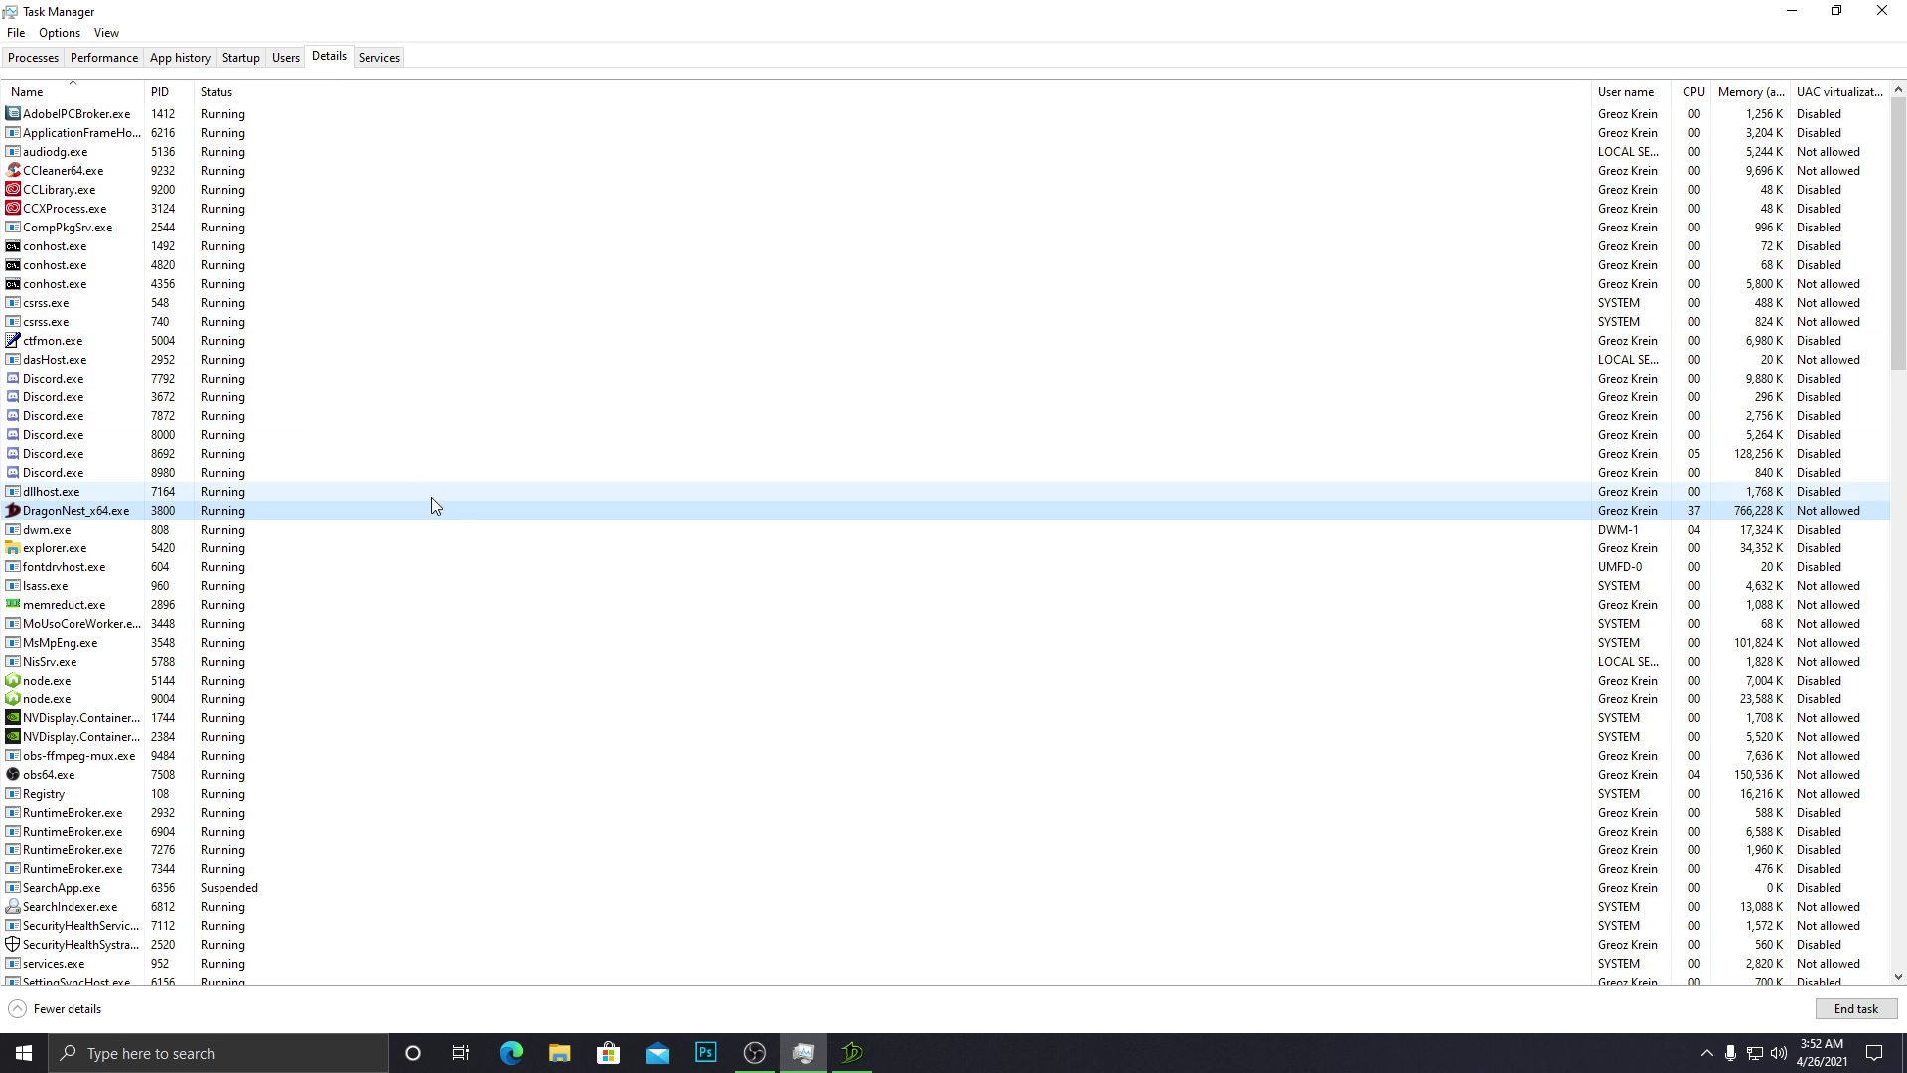
{"action": "right_click", "coordinate": [300, 506]}
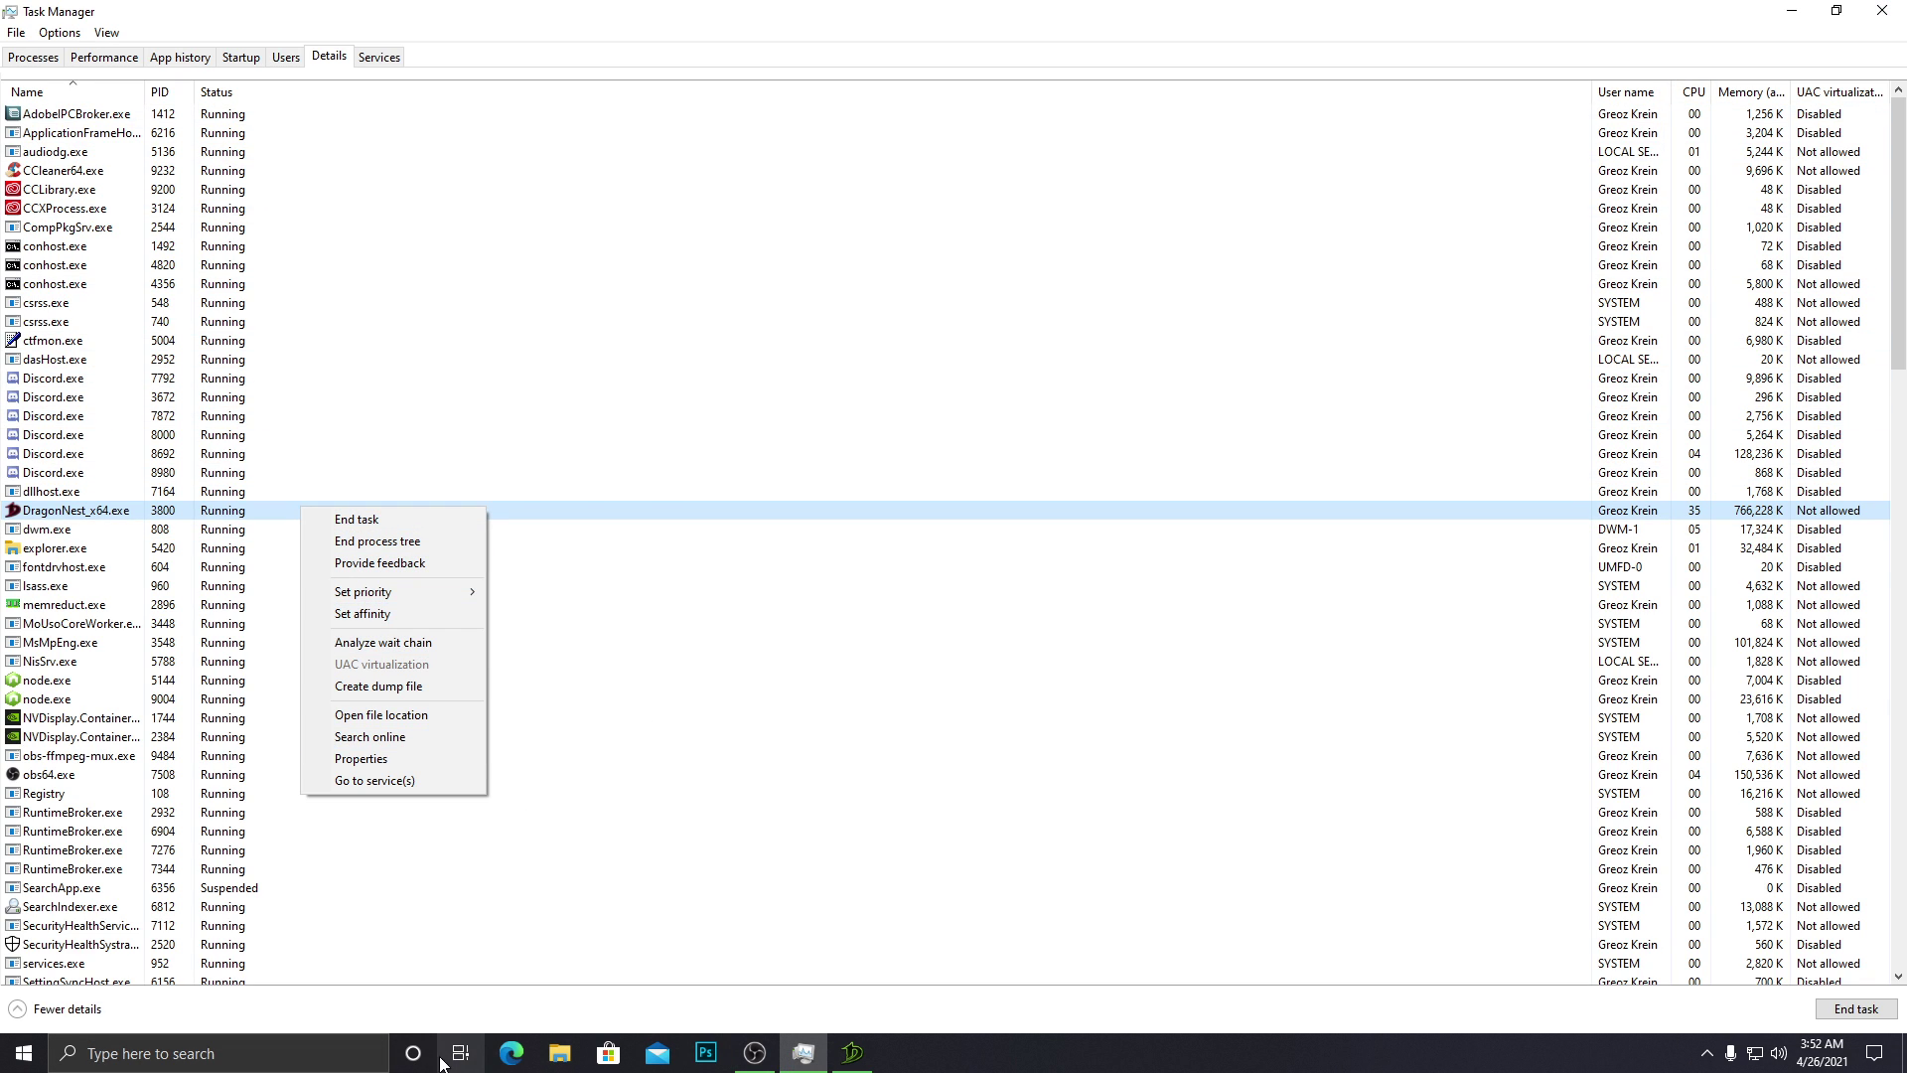
{"action": "mouse_move", "coordinate": [399, 594]}
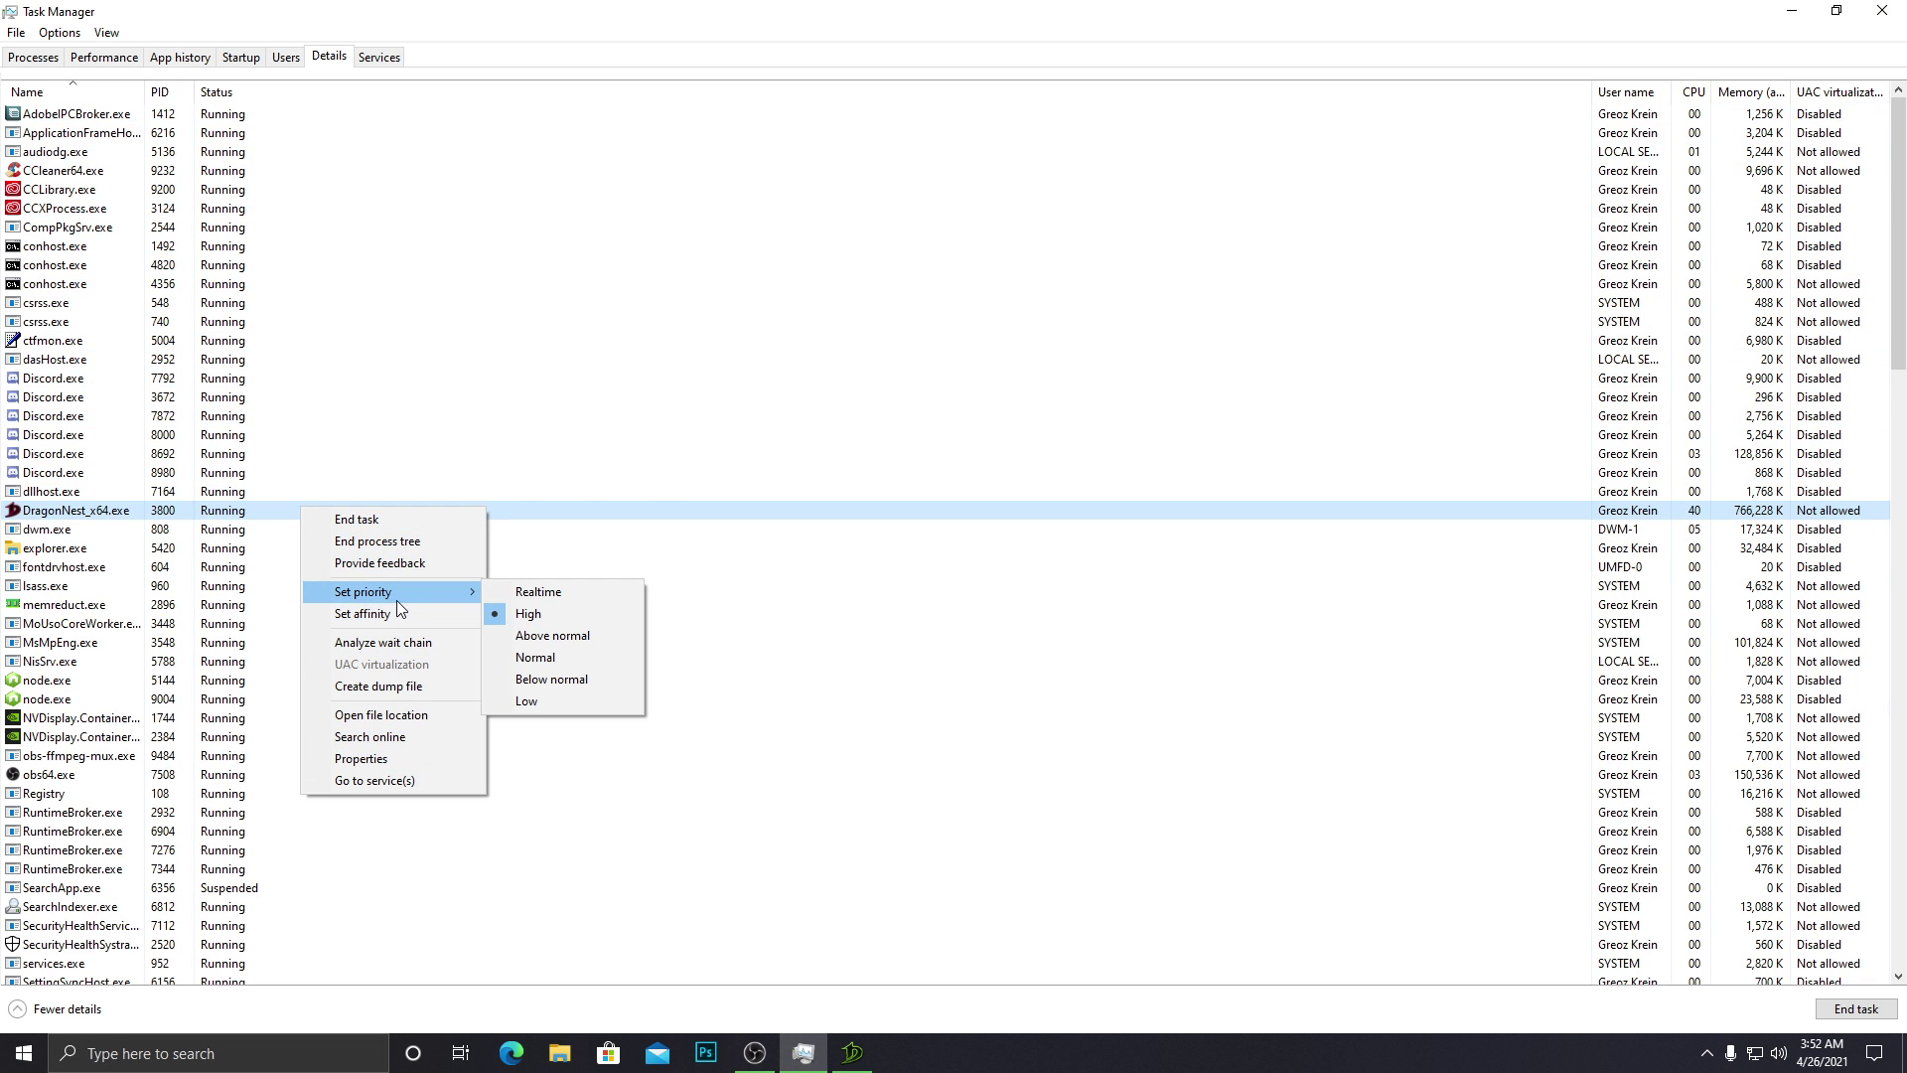
{"action": "left_click", "coordinate": [557, 613]}
{"action": "left_click", "coordinate": [1883, 10]}
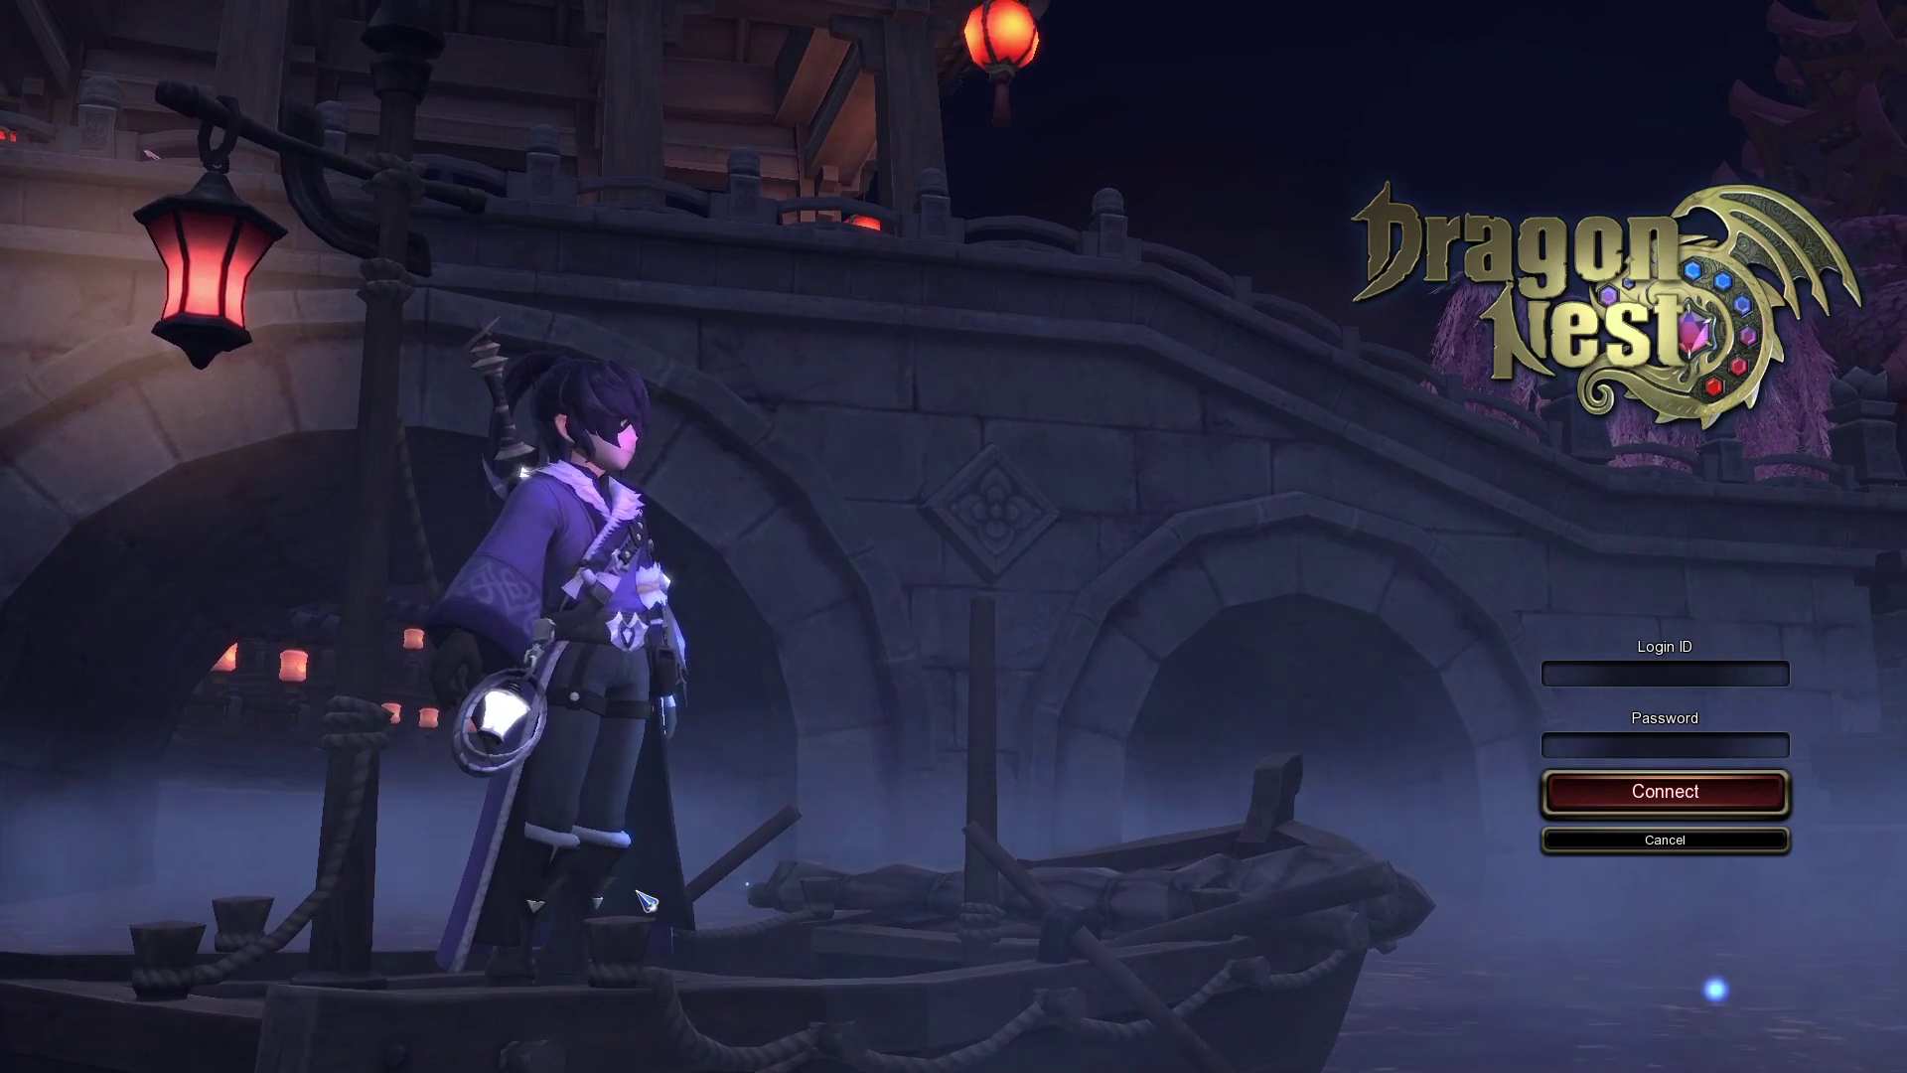
{"action": "key", "text": "alt+Tab"}
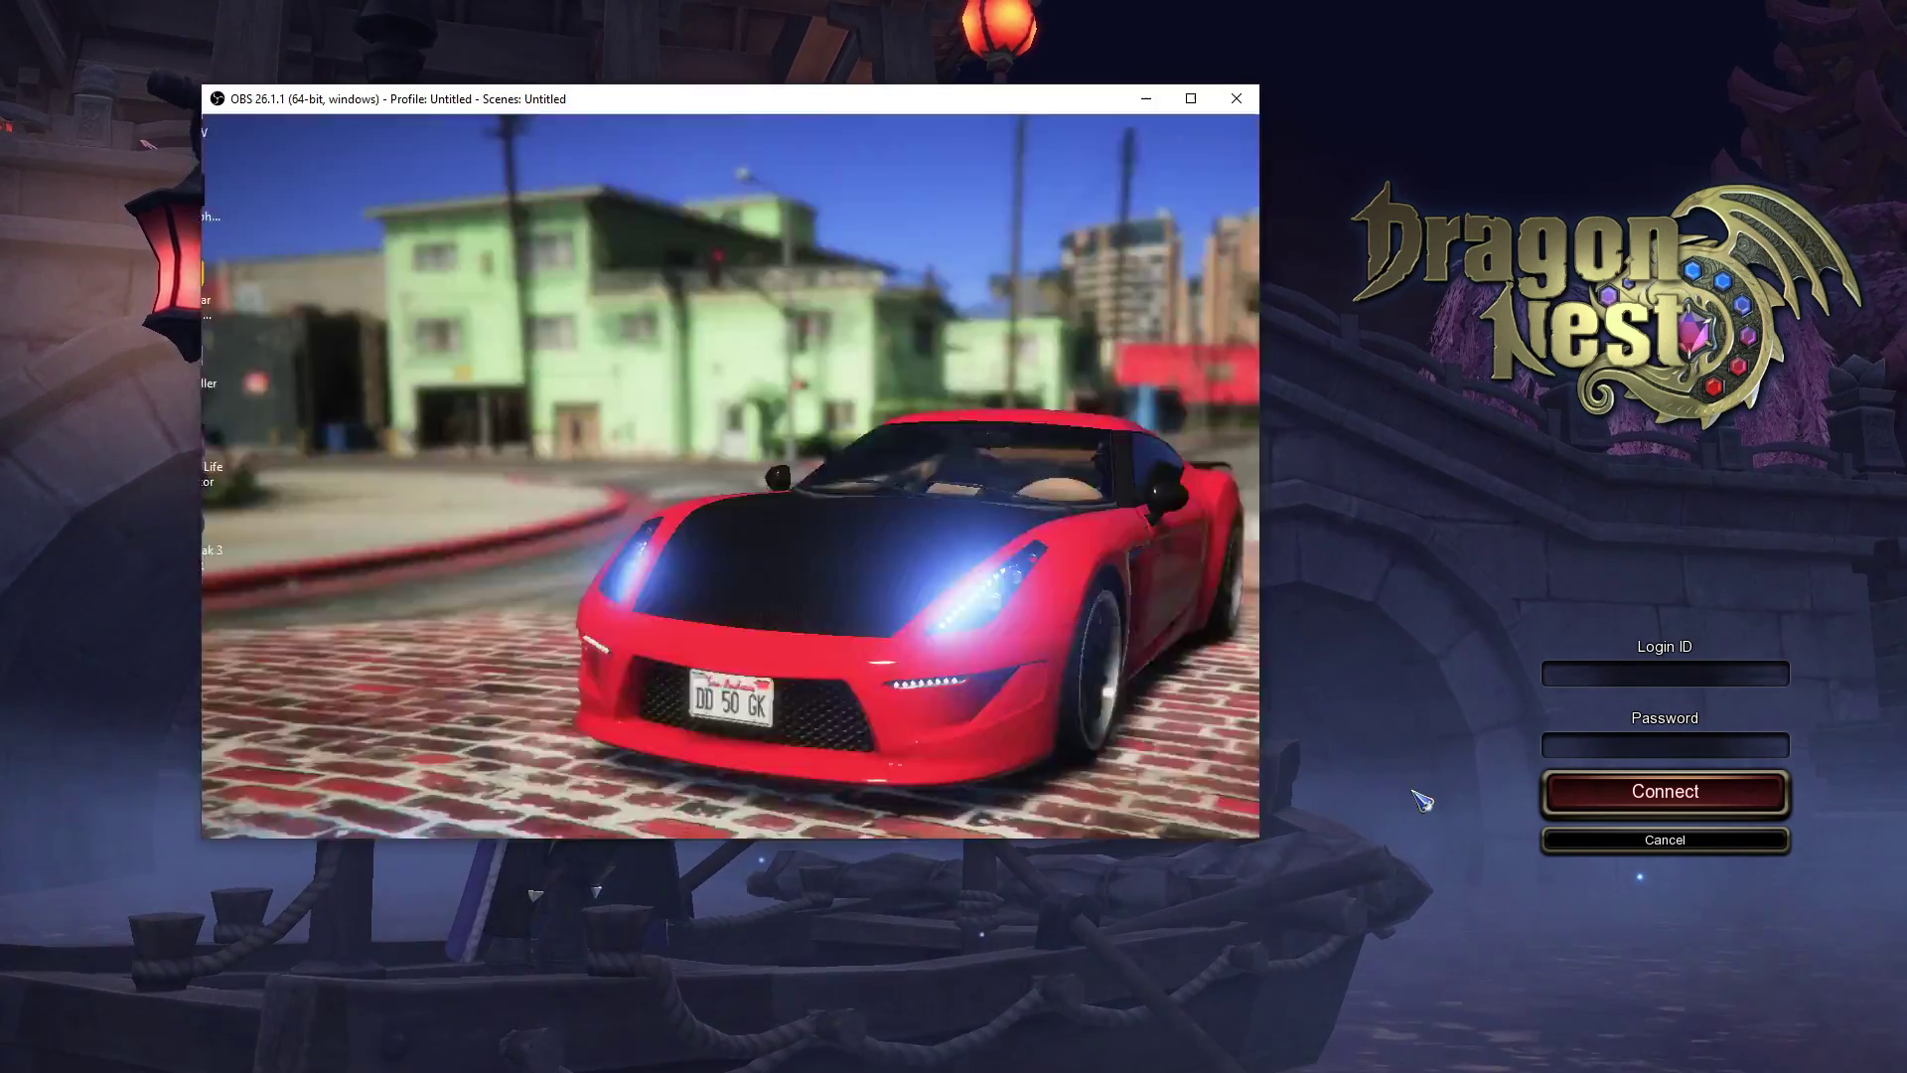
{"action": "left_click", "coordinate": [1706, 1056]}
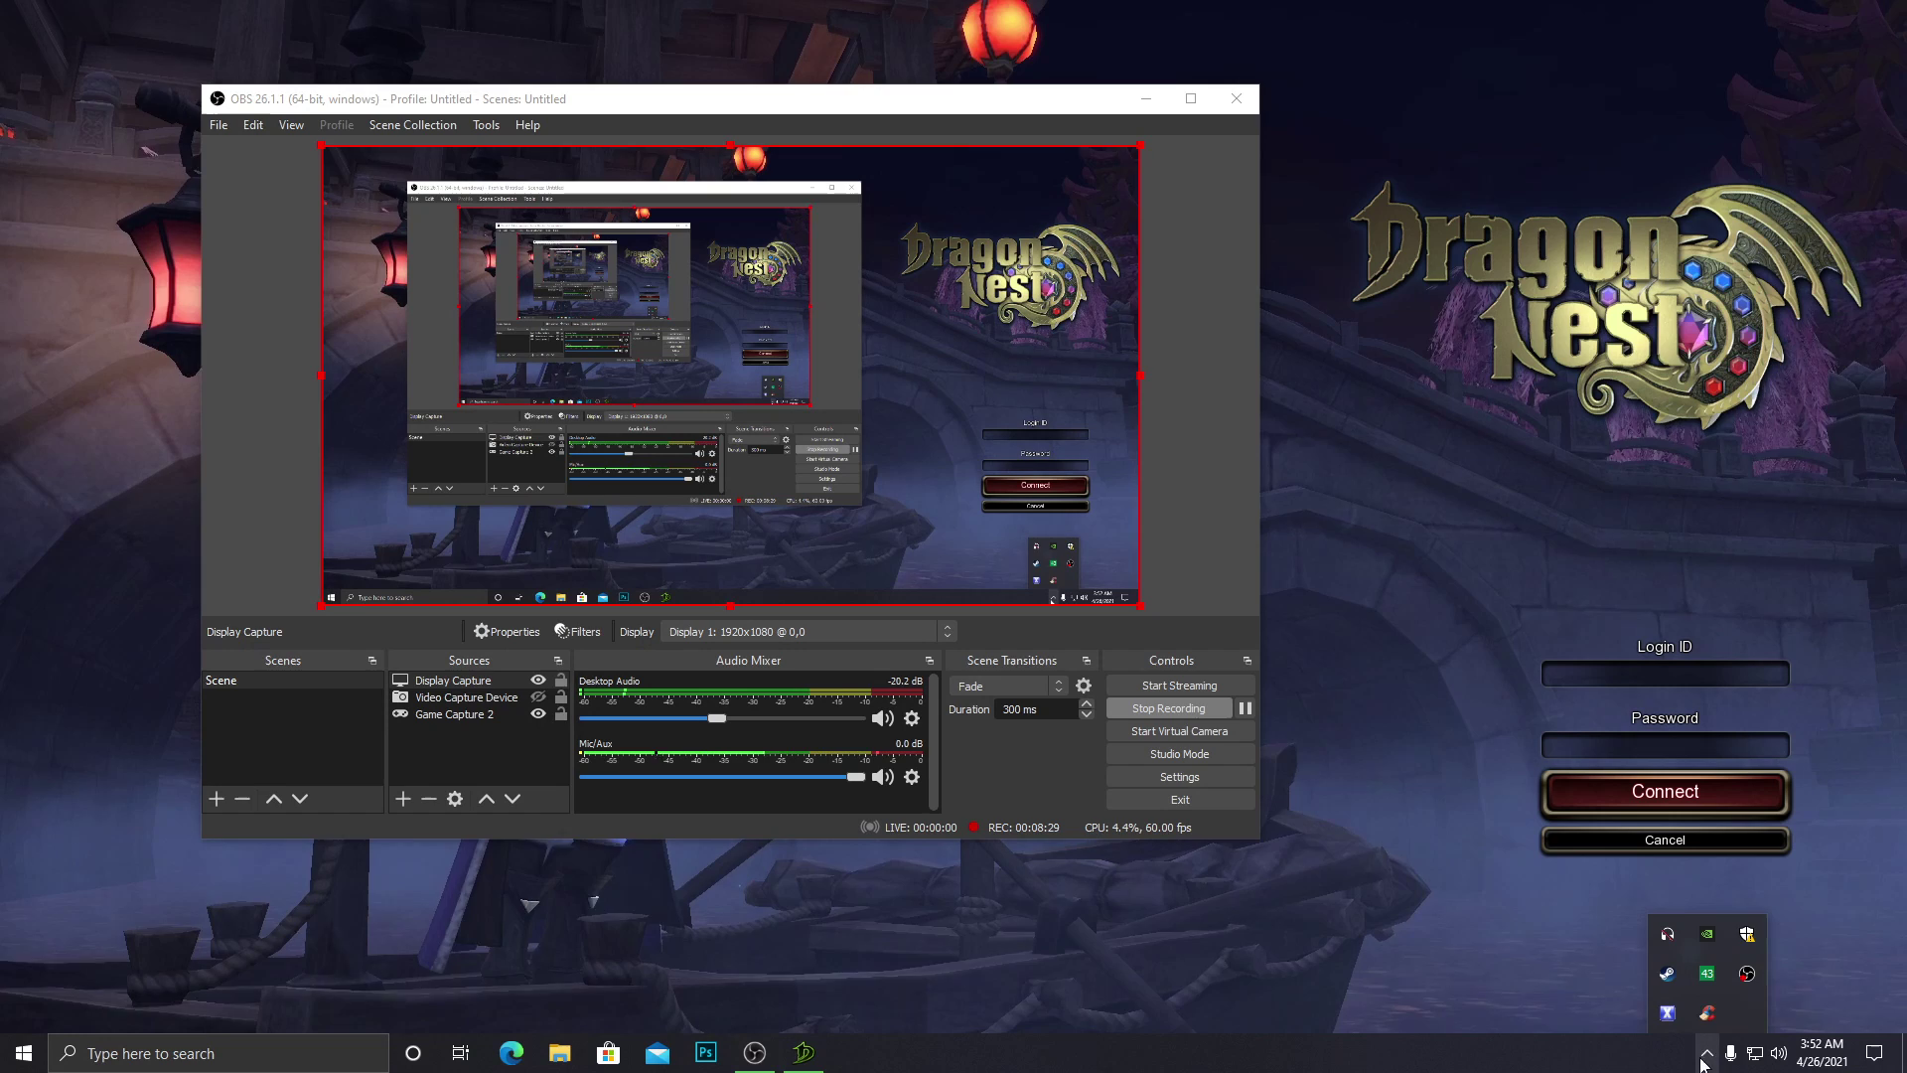
{"action": "left_click", "coordinate": [1711, 983]}
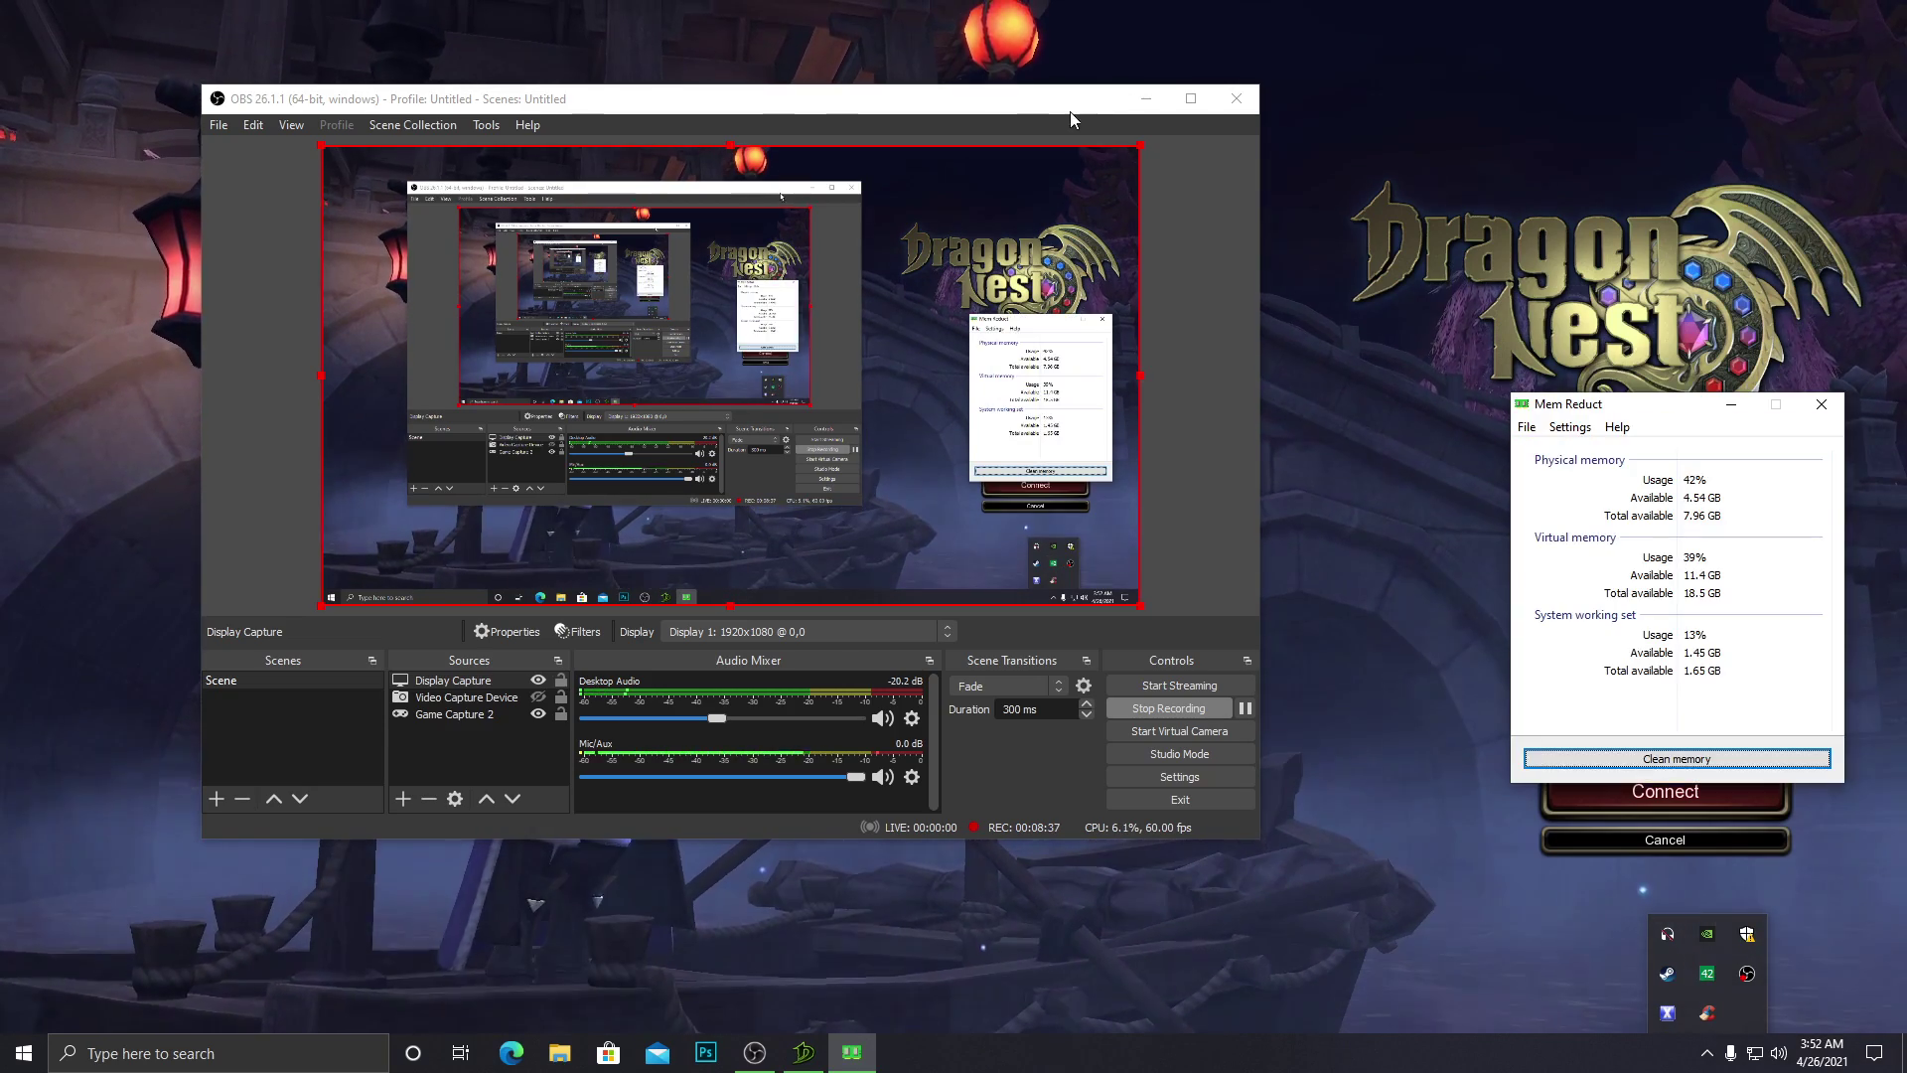
{"action": "left_click", "coordinate": [1145, 98]}
{"action": "left_click_drag", "start_coordinate": [1680, 405], "coordinate": [1447, 399]}
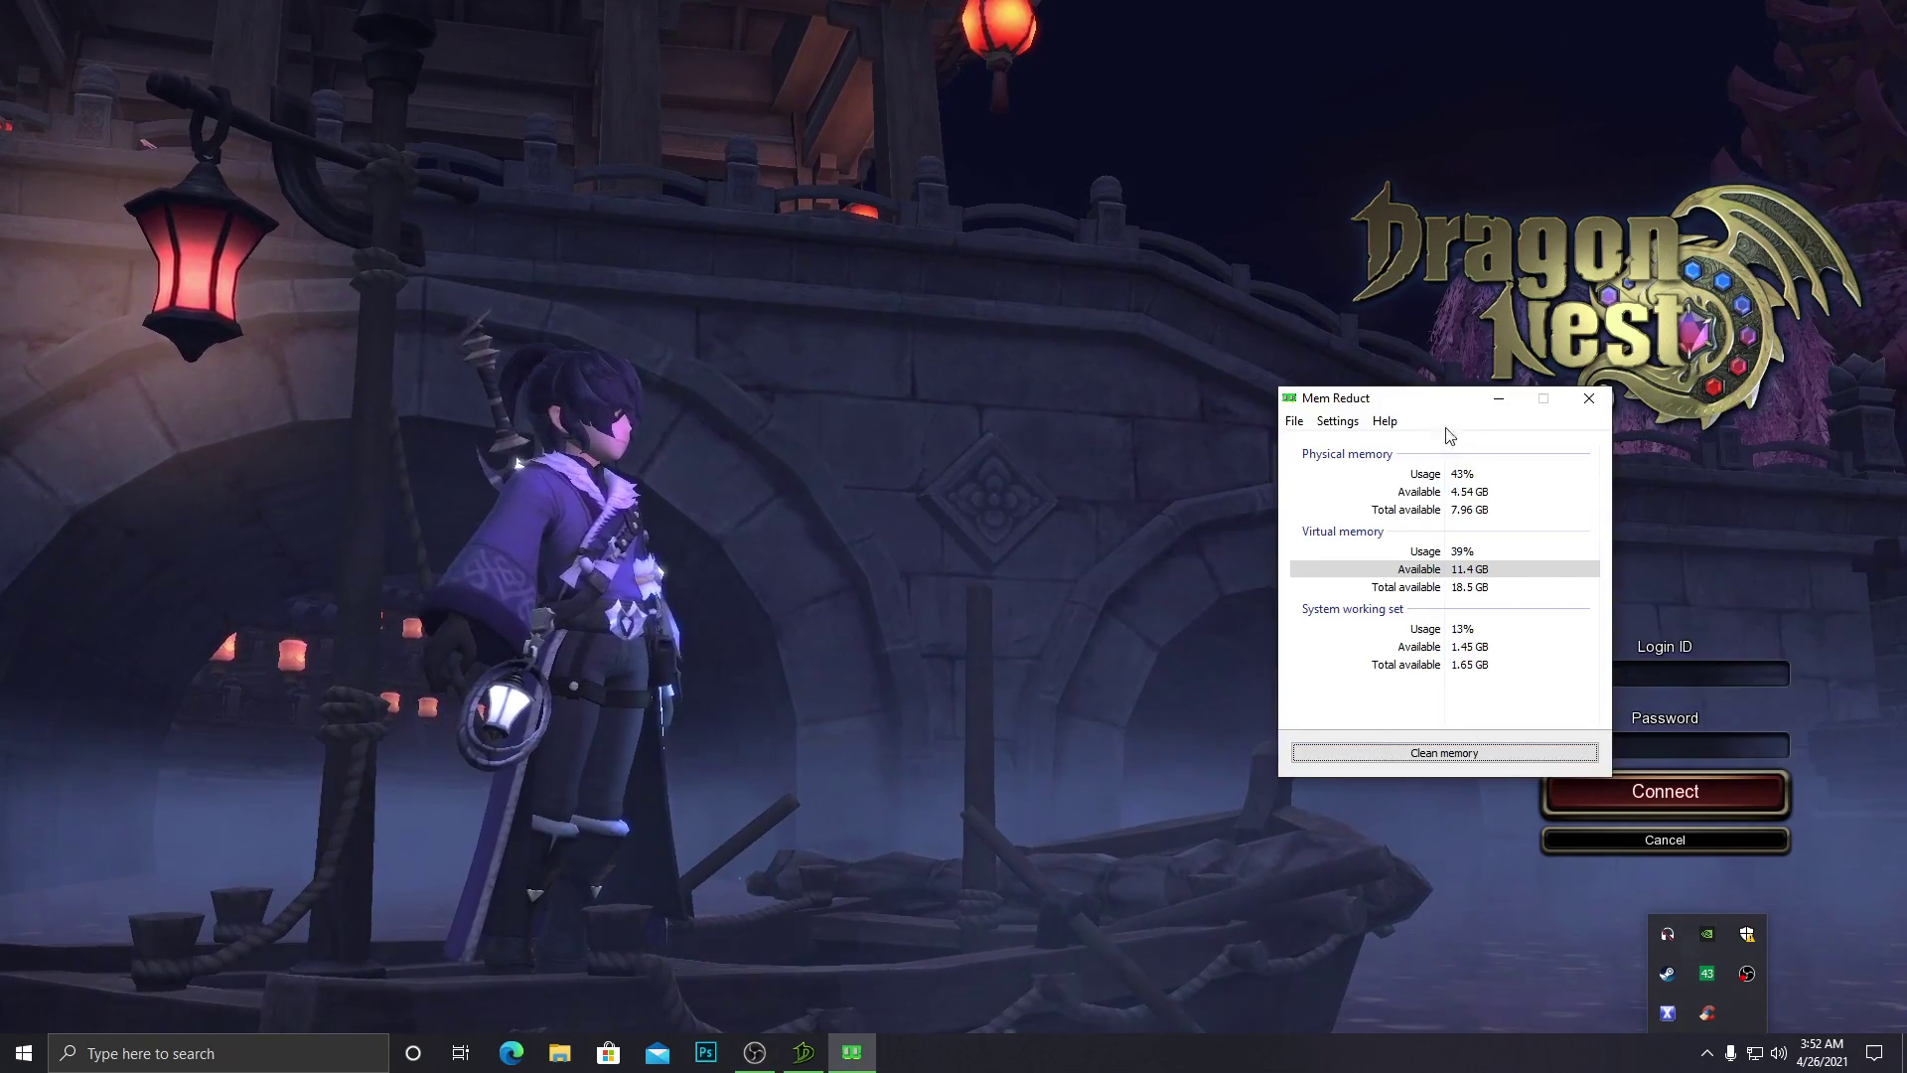
{"action": "left_click", "coordinate": [1493, 493]}
{"action": "left_click", "coordinate": [1487, 481]}
{"action": "left_click", "coordinate": [1480, 533]}
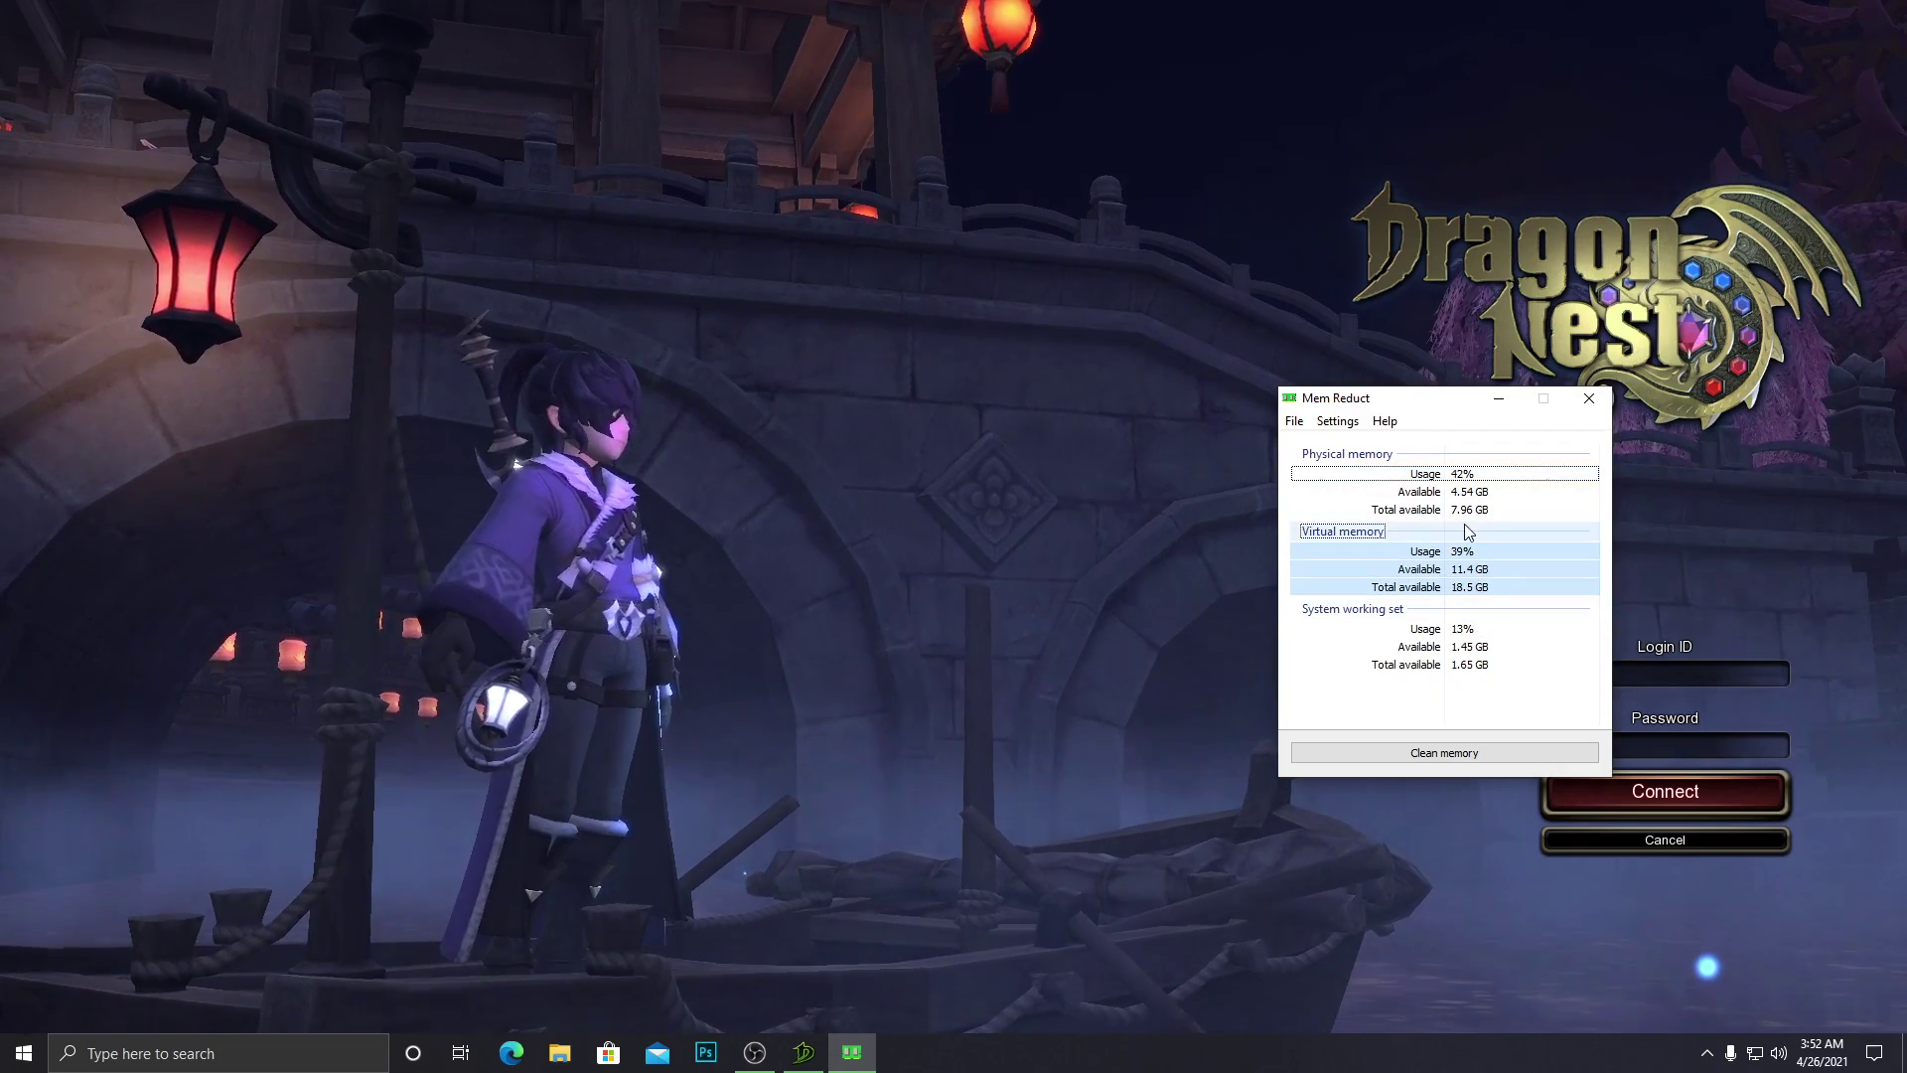
{"action": "left_click", "coordinate": [1377, 475]}
{"action": "left_click", "coordinate": [1431, 508]}
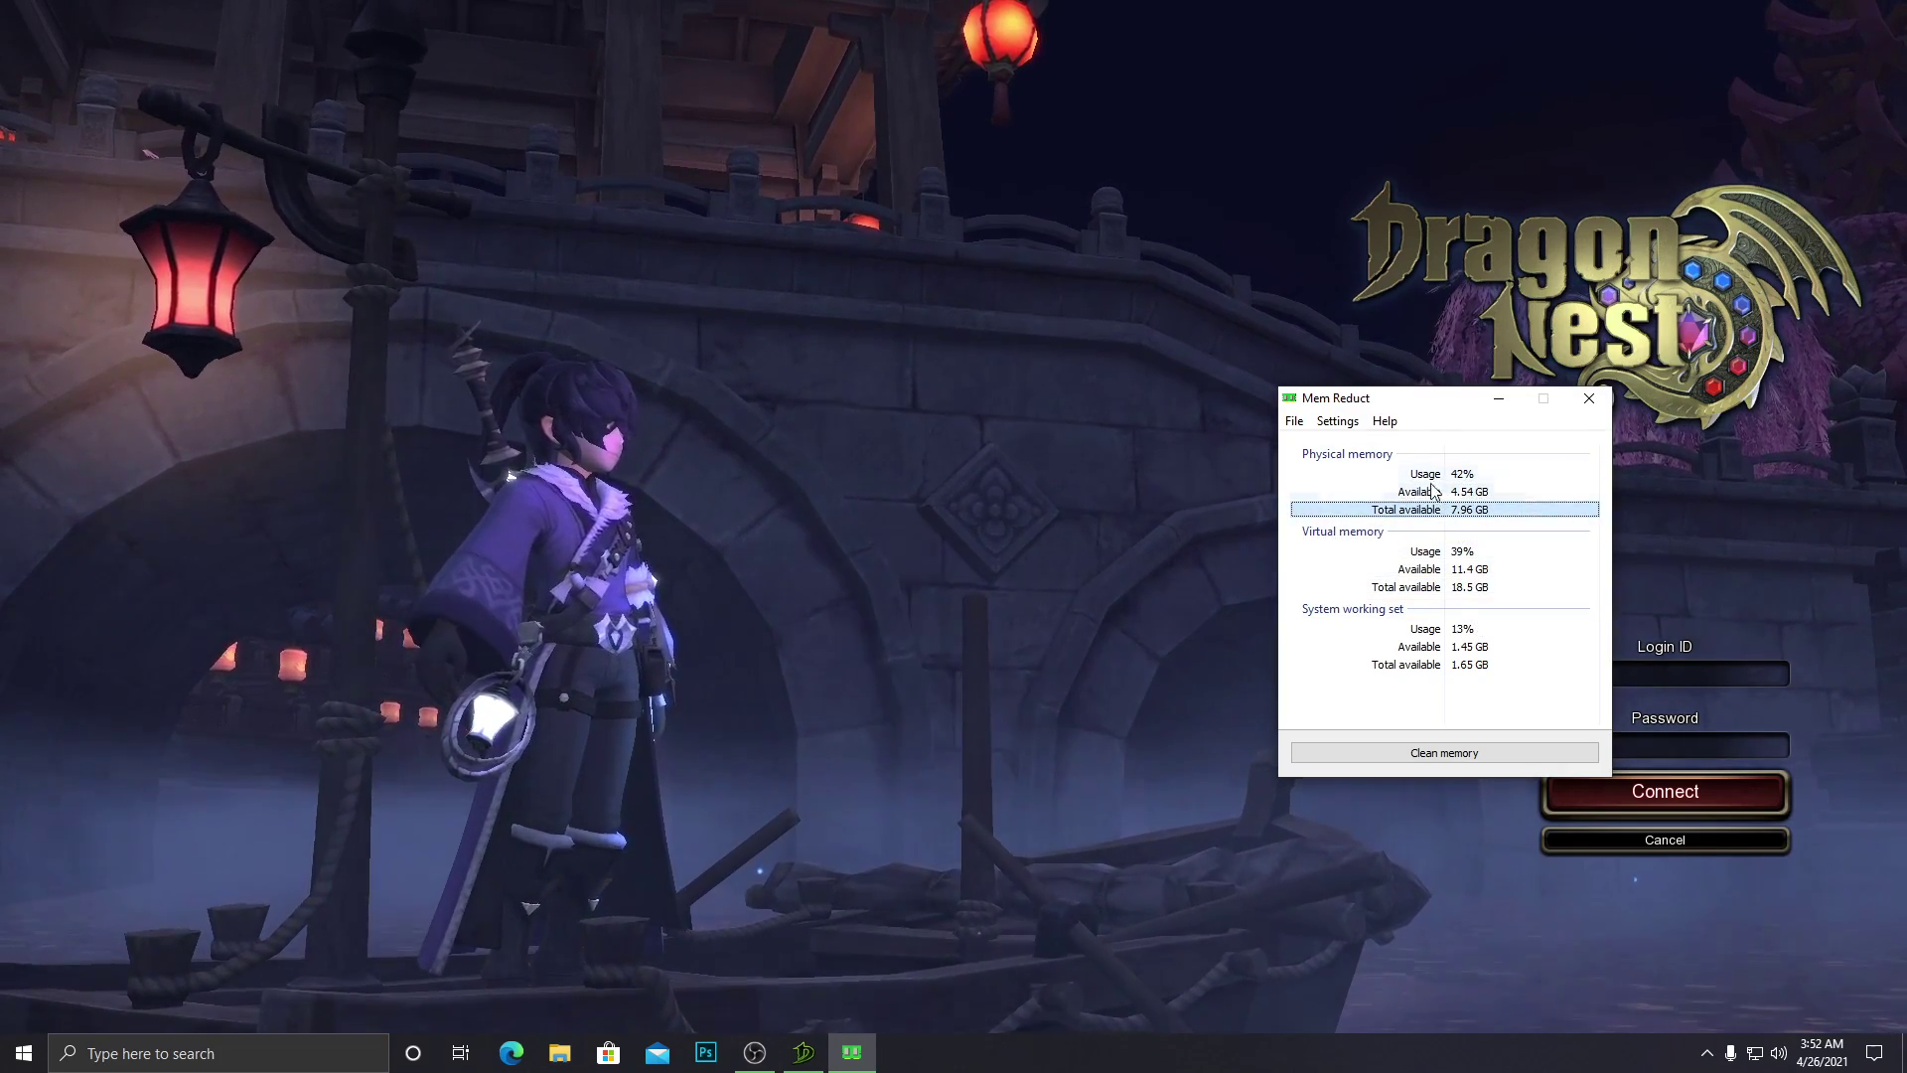
{"action": "left_click", "coordinate": [1454, 840]}
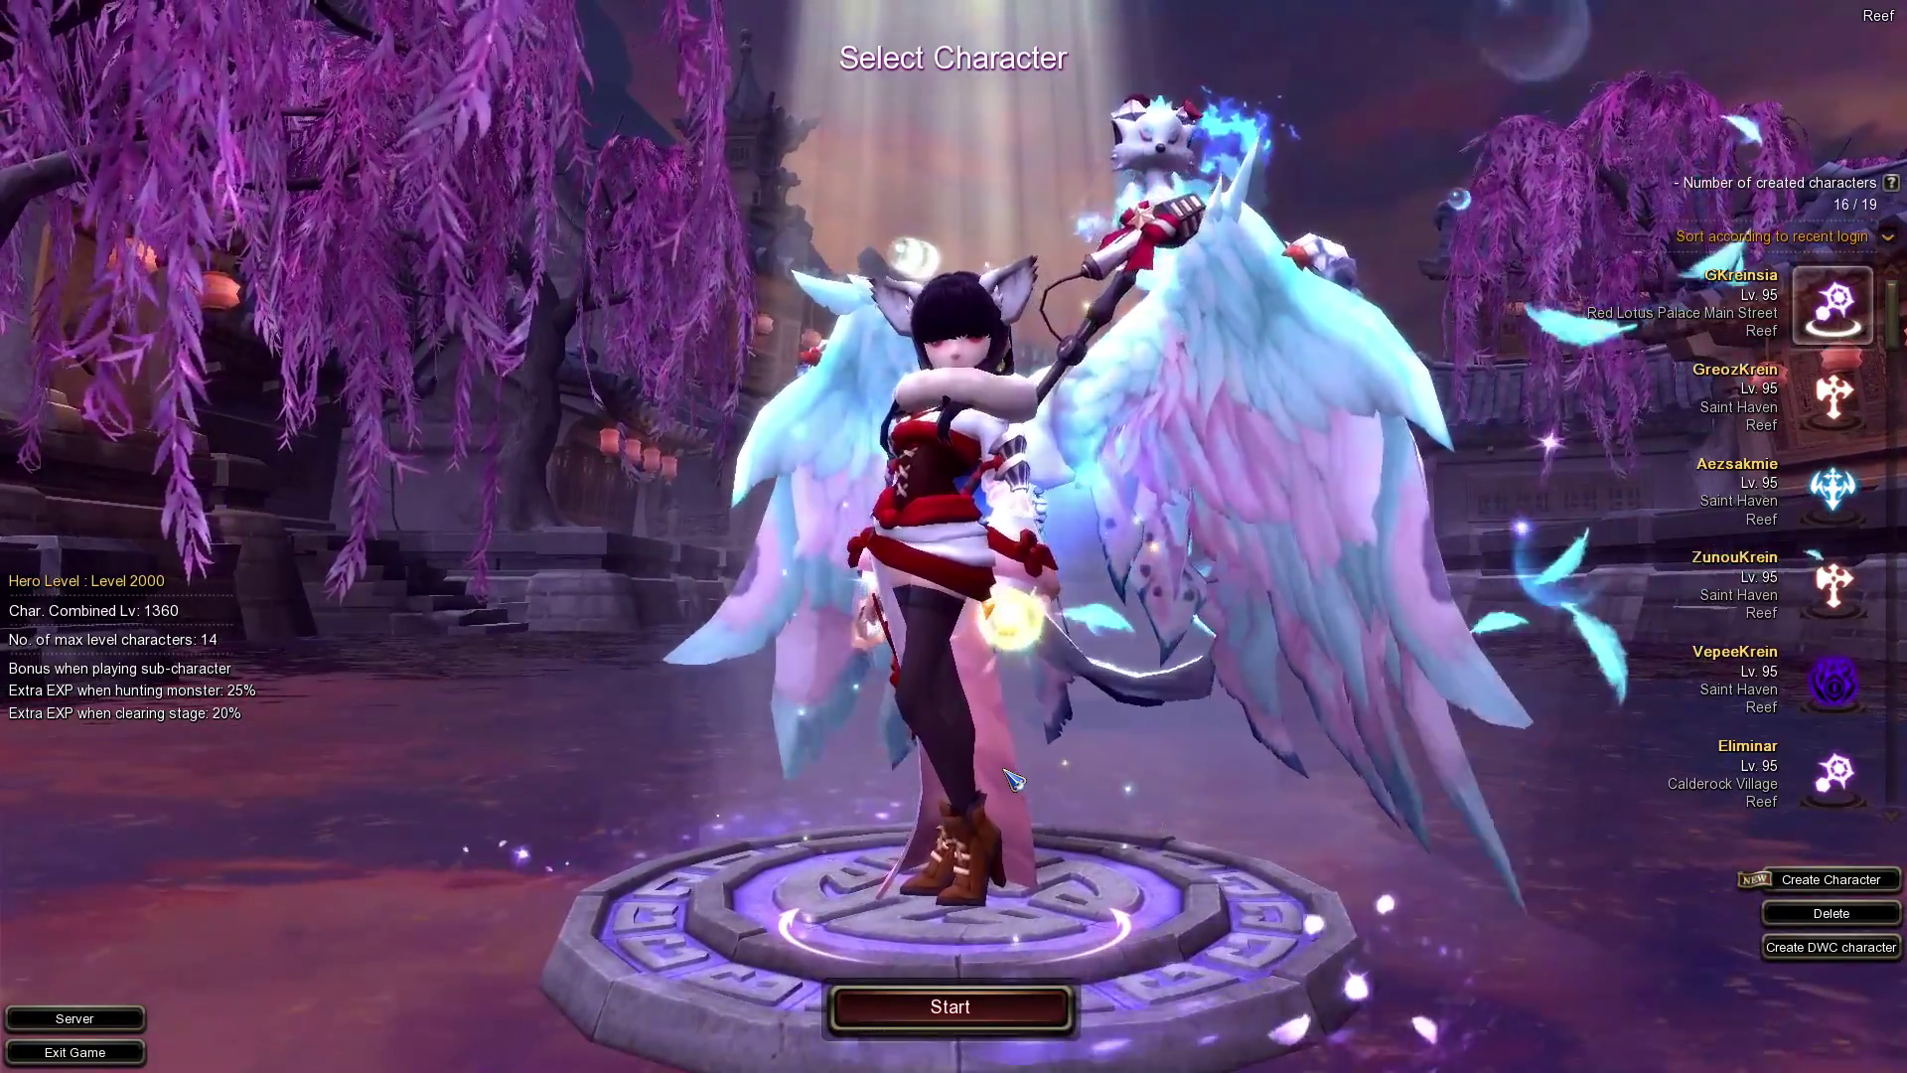
Pick a different character in the Select Character list.
{"action": "left_click", "coordinate": [1803, 497]}
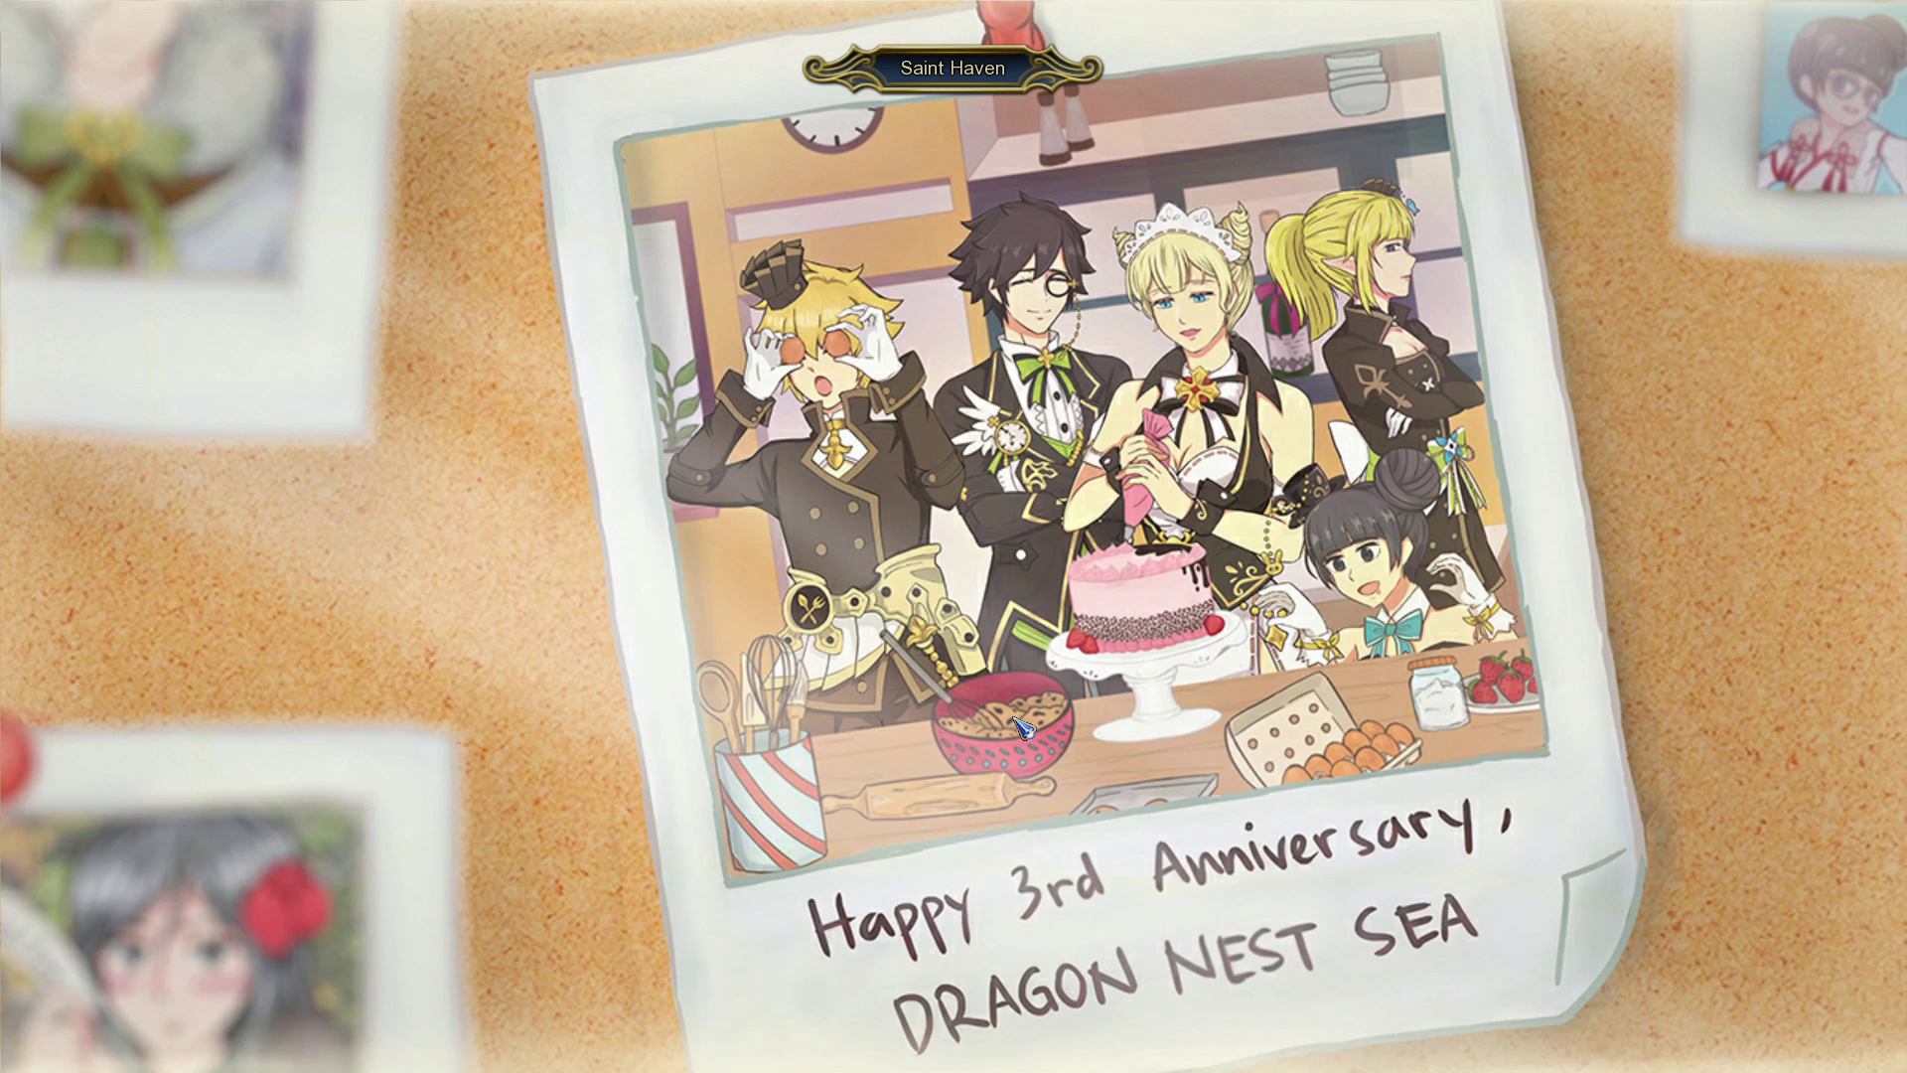
Bring Mem Reduct over the loading game and review its physical and virtual memory readings.
{"action": "key", "text": "alt+Tab"}
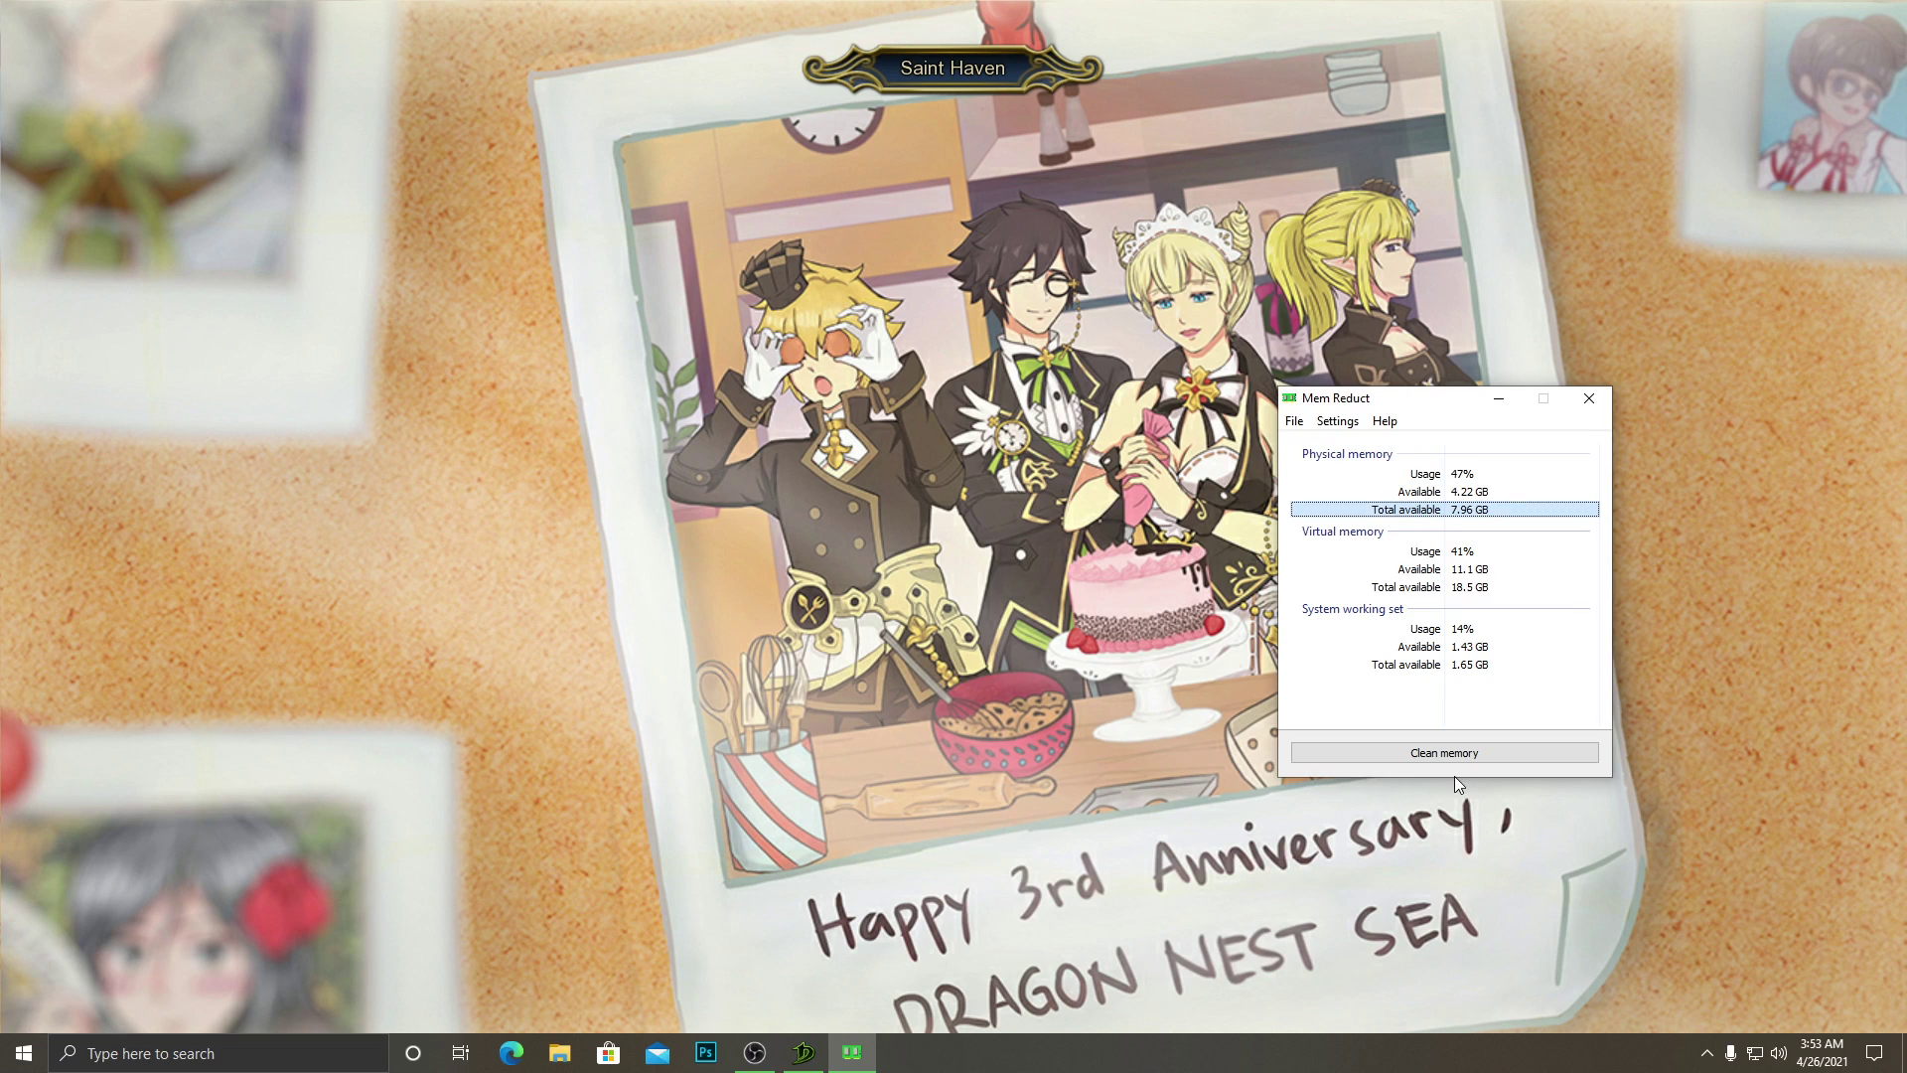
{"action": "left_click", "coordinate": [1498, 587]}
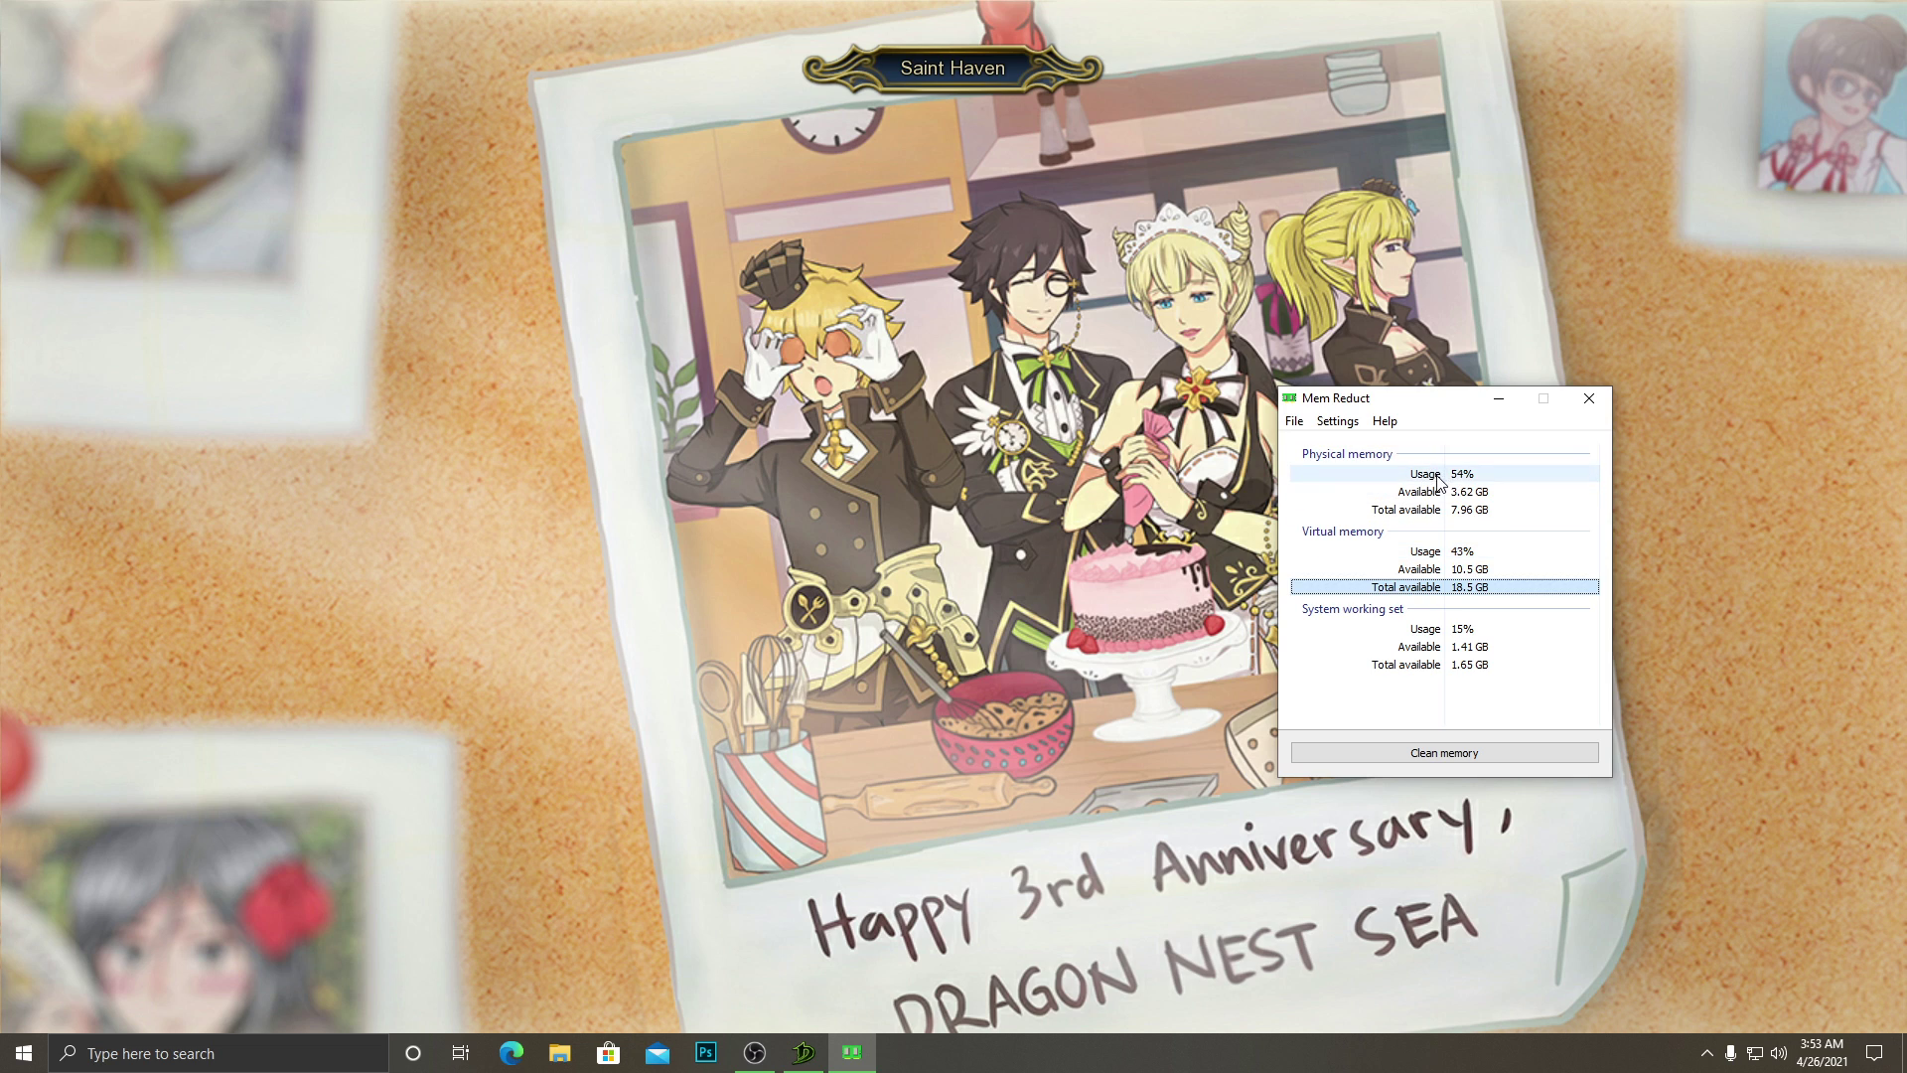
{"action": "left_click", "coordinate": [1347, 453]}
{"action": "left_click", "coordinate": [1345, 531]}
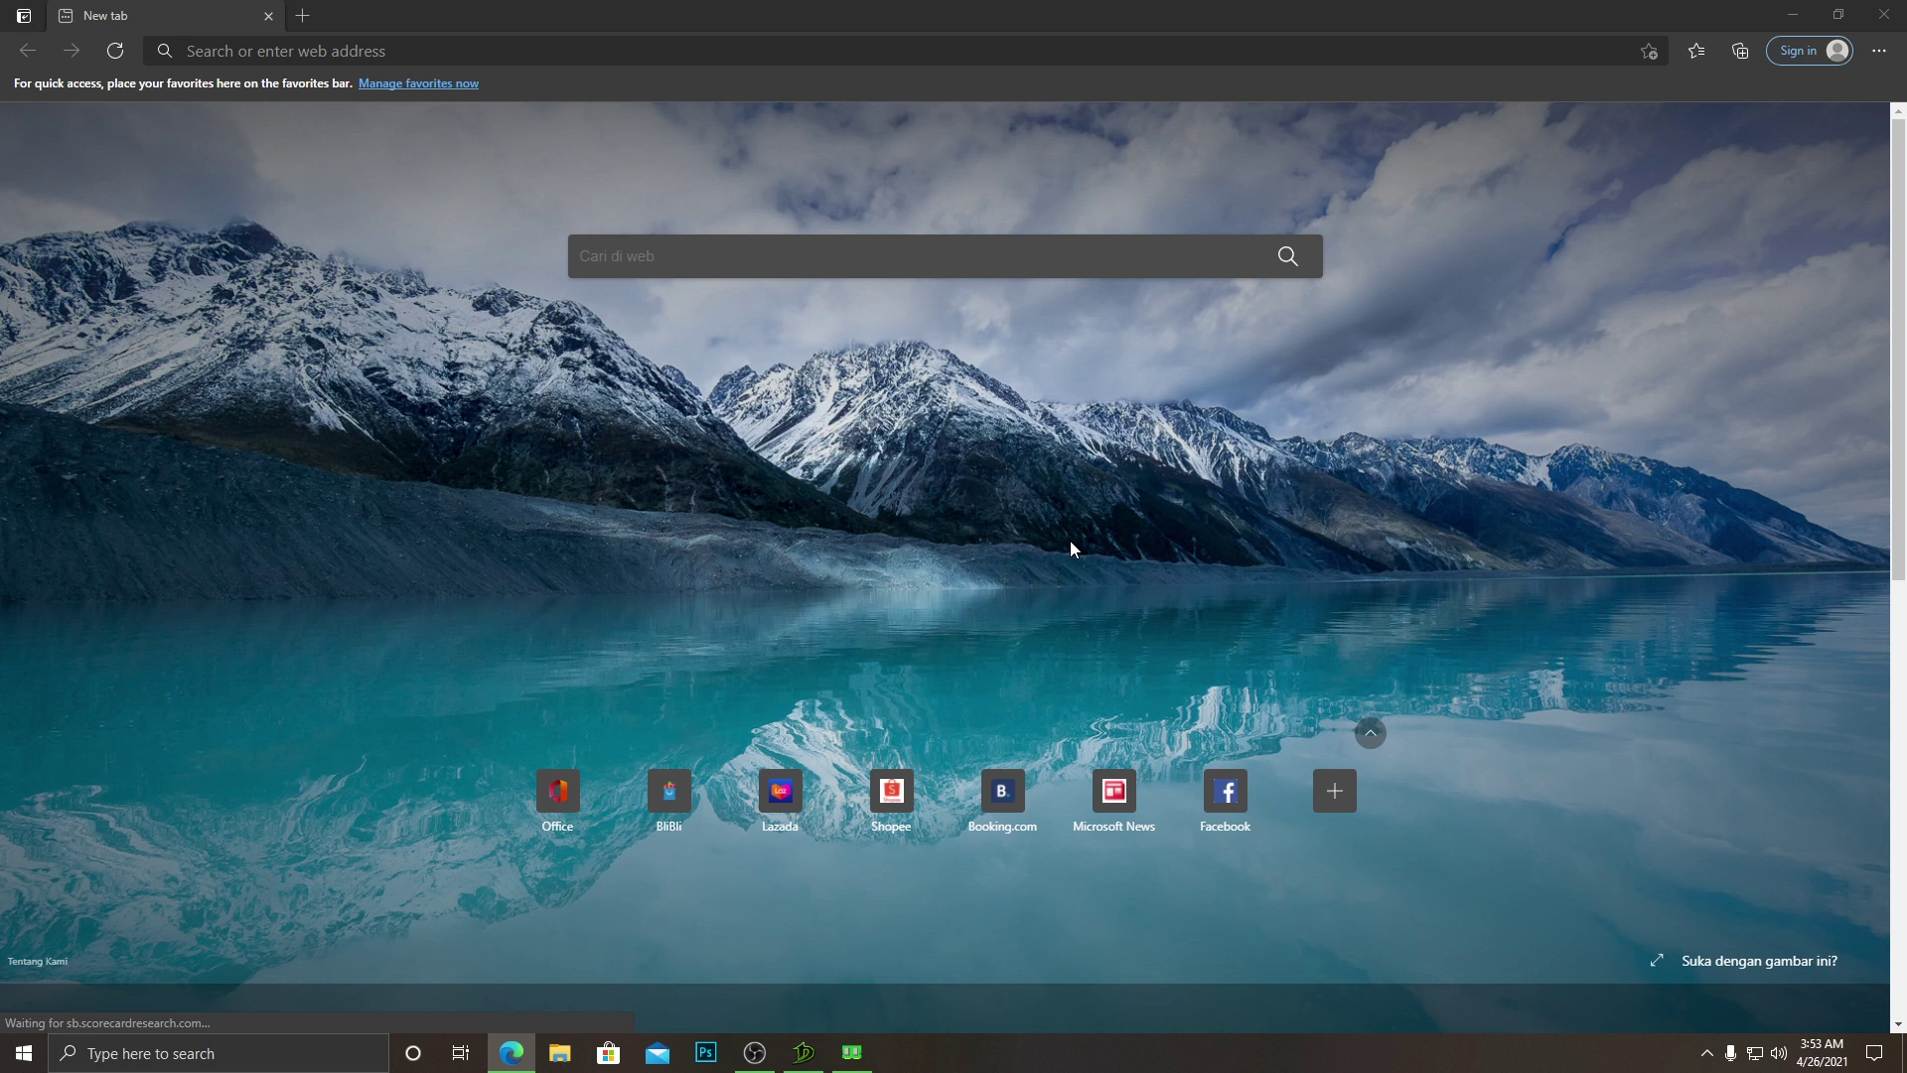
Switch to Microsoft Edge and open a burst of new blank tabs to load memory.
{"action": "key", "text": "alt+Tab"}
{"action": "key", "text": "alt+Tab"}
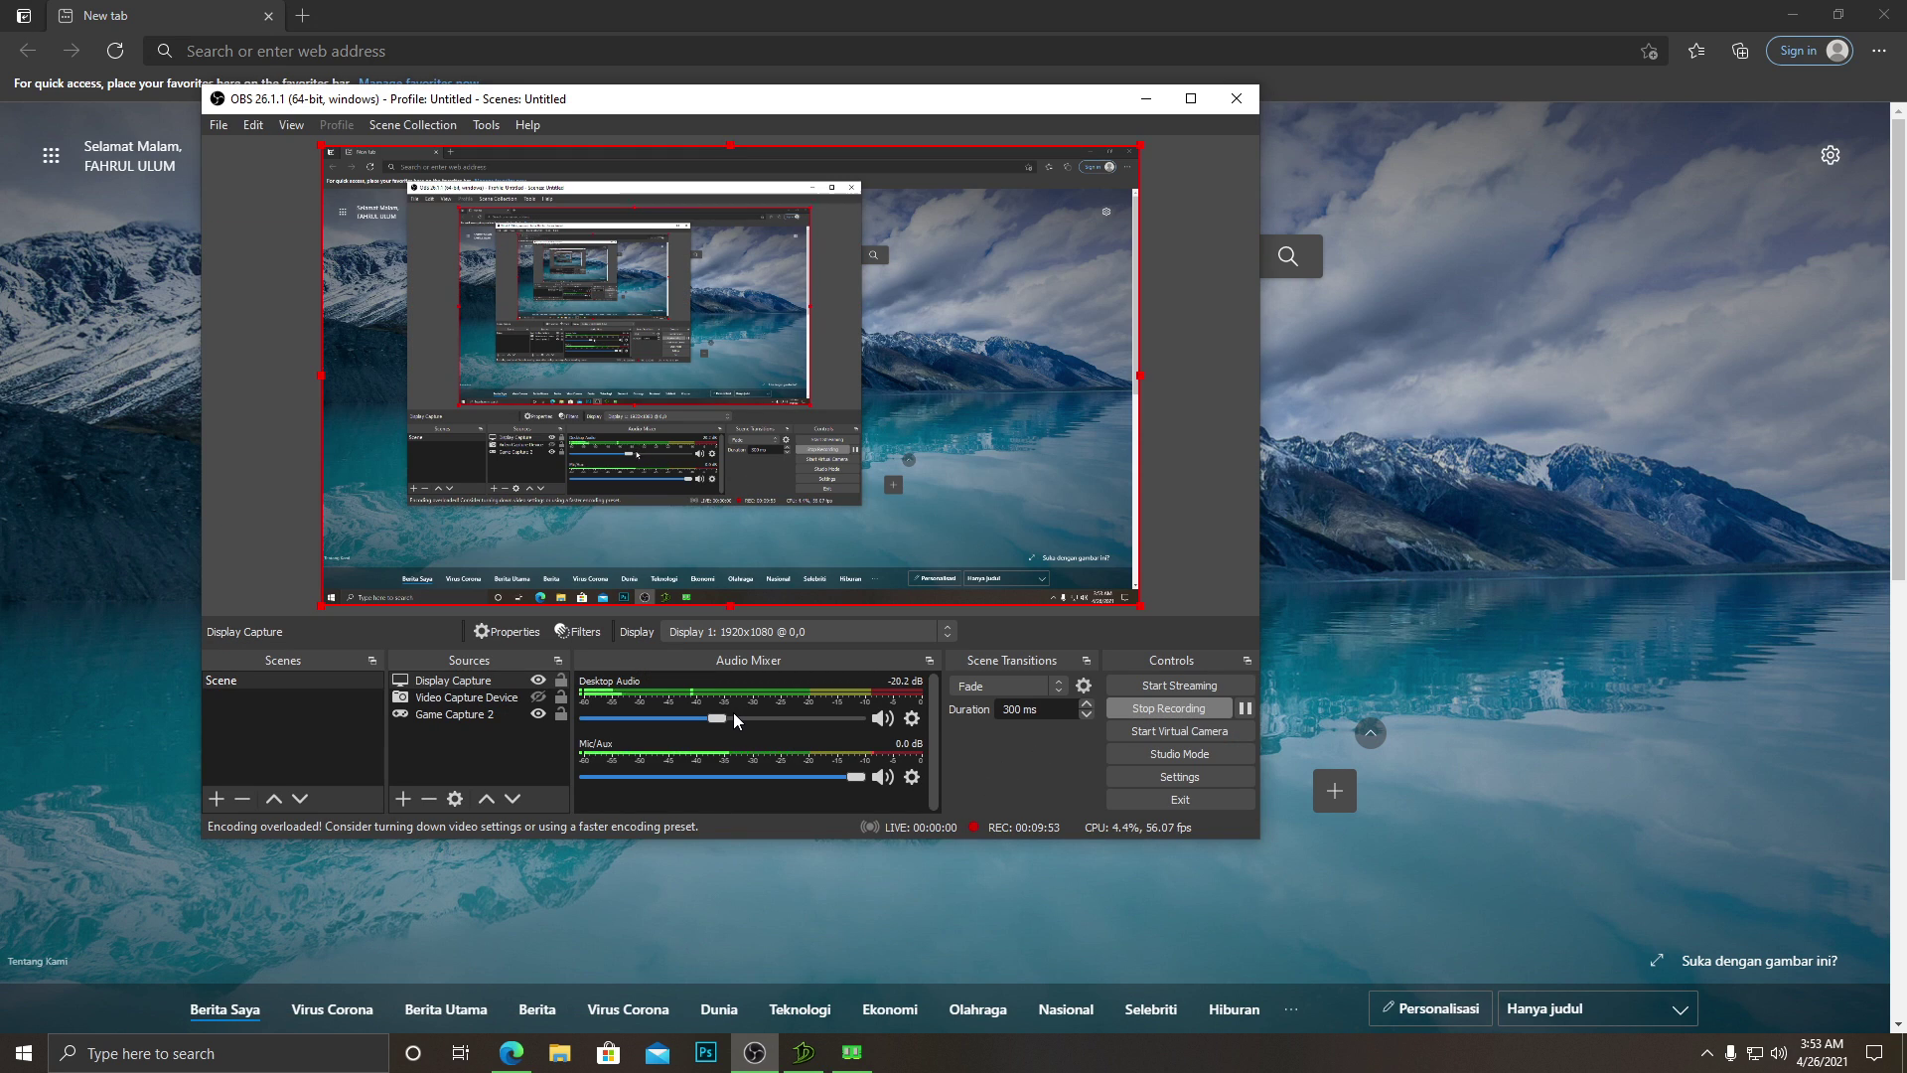
{"action": "key", "text": "alt+Tab"}
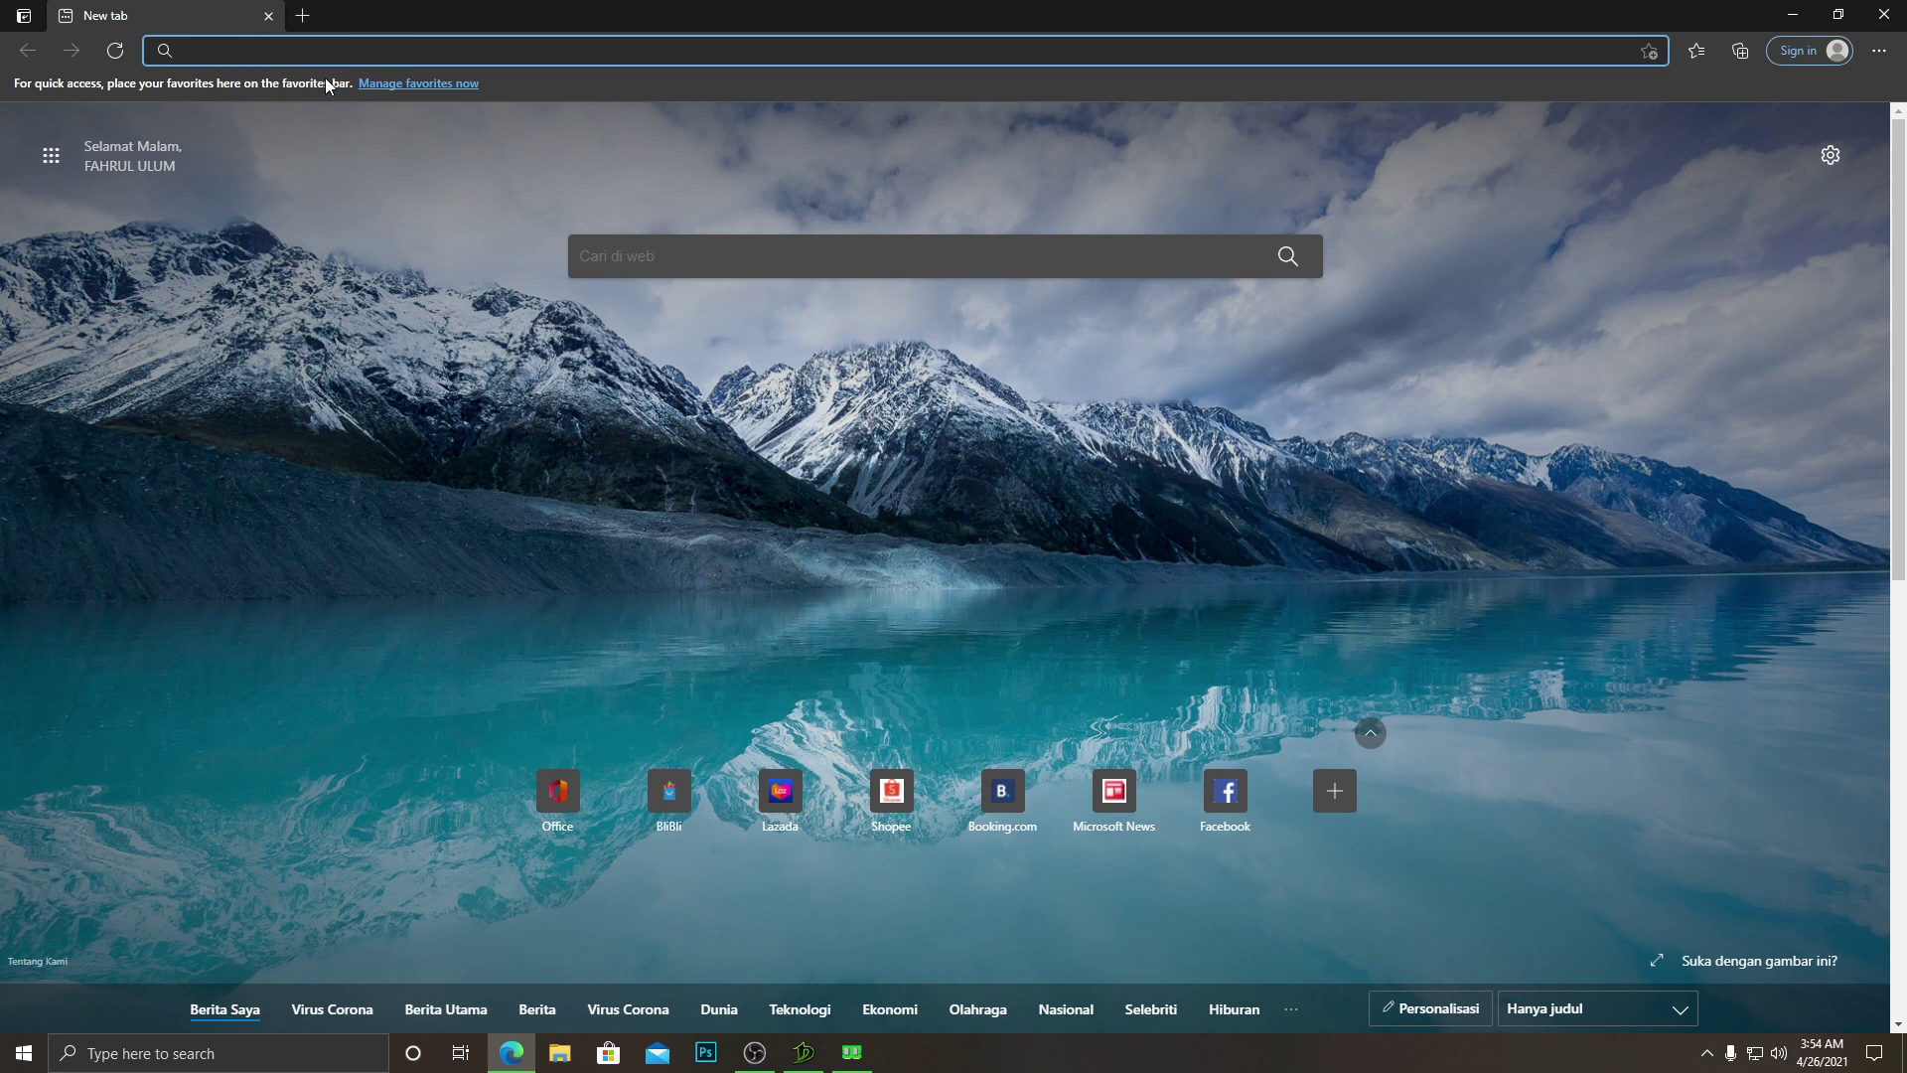
{"action": "left_click", "coordinate": [305, 17]}
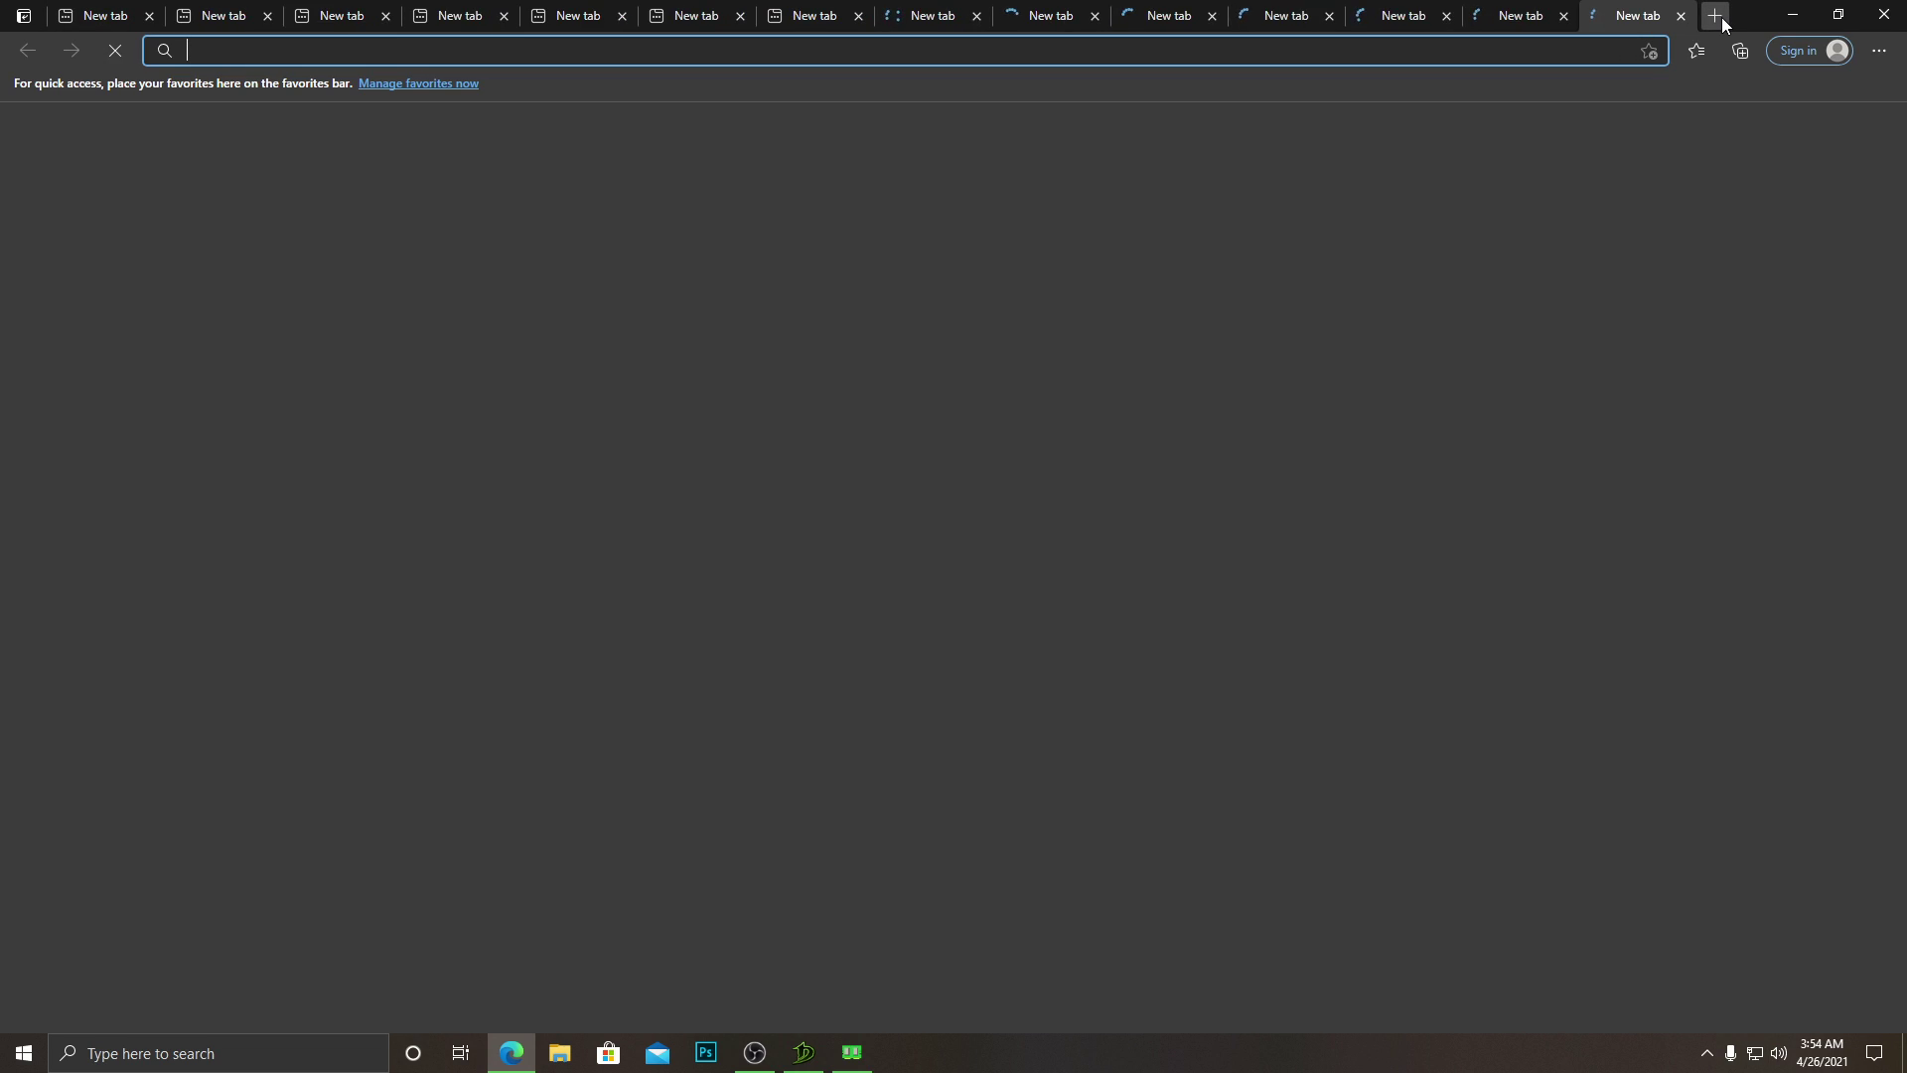
{"action": "left_click", "coordinate": [1723, 19]}
{"action": "left_click", "coordinate": [1722, 19]}
{"action": "left_click", "coordinate": [1721, 19]}
{"action": "left_click", "coordinate": [1721, 19]}
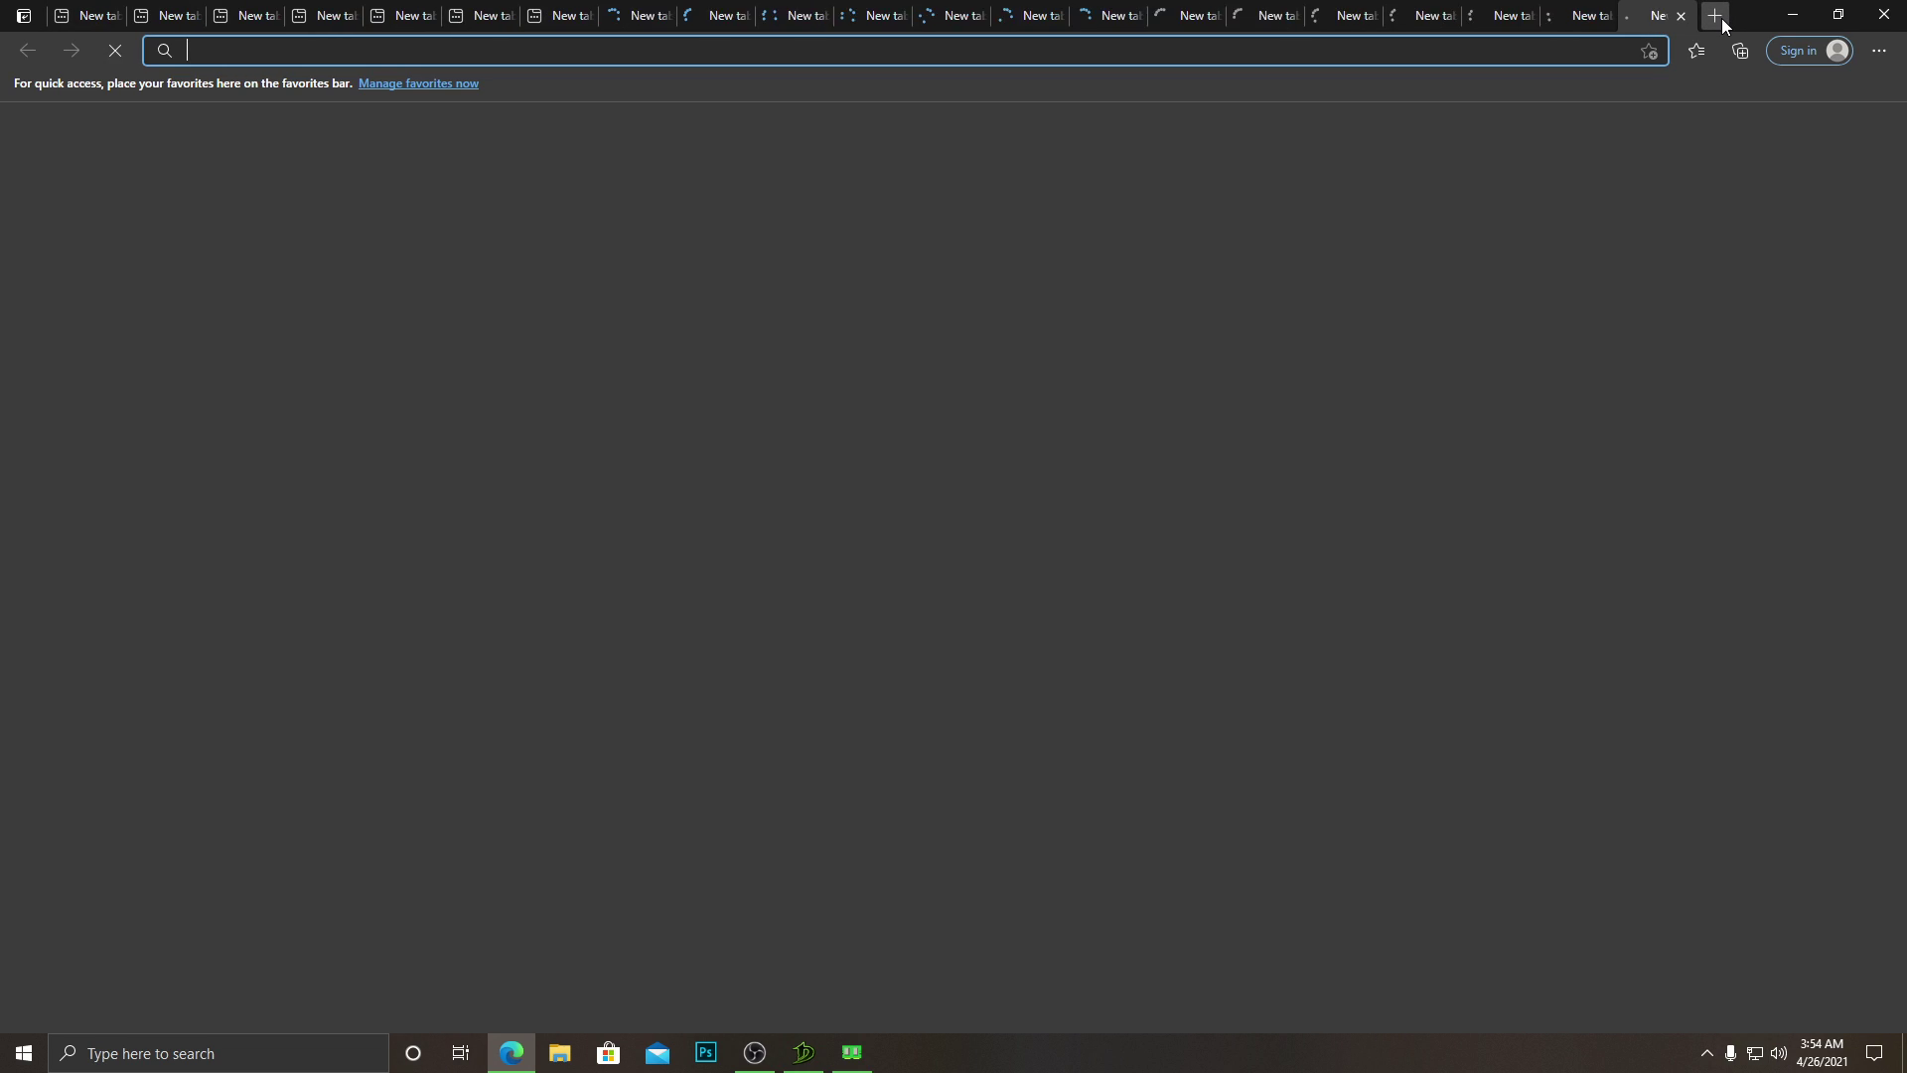
{"action": "left_click", "coordinate": [1721, 19]}
{"action": "left_click", "coordinate": [1720, 19]}
{"action": "left_click", "coordinate": [1720, 20]}
{"action": "left_click", "coordinate": [1720, 20]}
{"action": "left_click", "coordinate": [1720, 20]}
{"action": "left_click", "coordinate": [1720, 19]}
{"action": "left_click", "coordinate": [1720, 20]}
Check Mem Reduct's virtual memory figures, then return to Dragon Nest and dismiss the daily tasks popup.
{"action": "key", "text": "alt+Tab"}
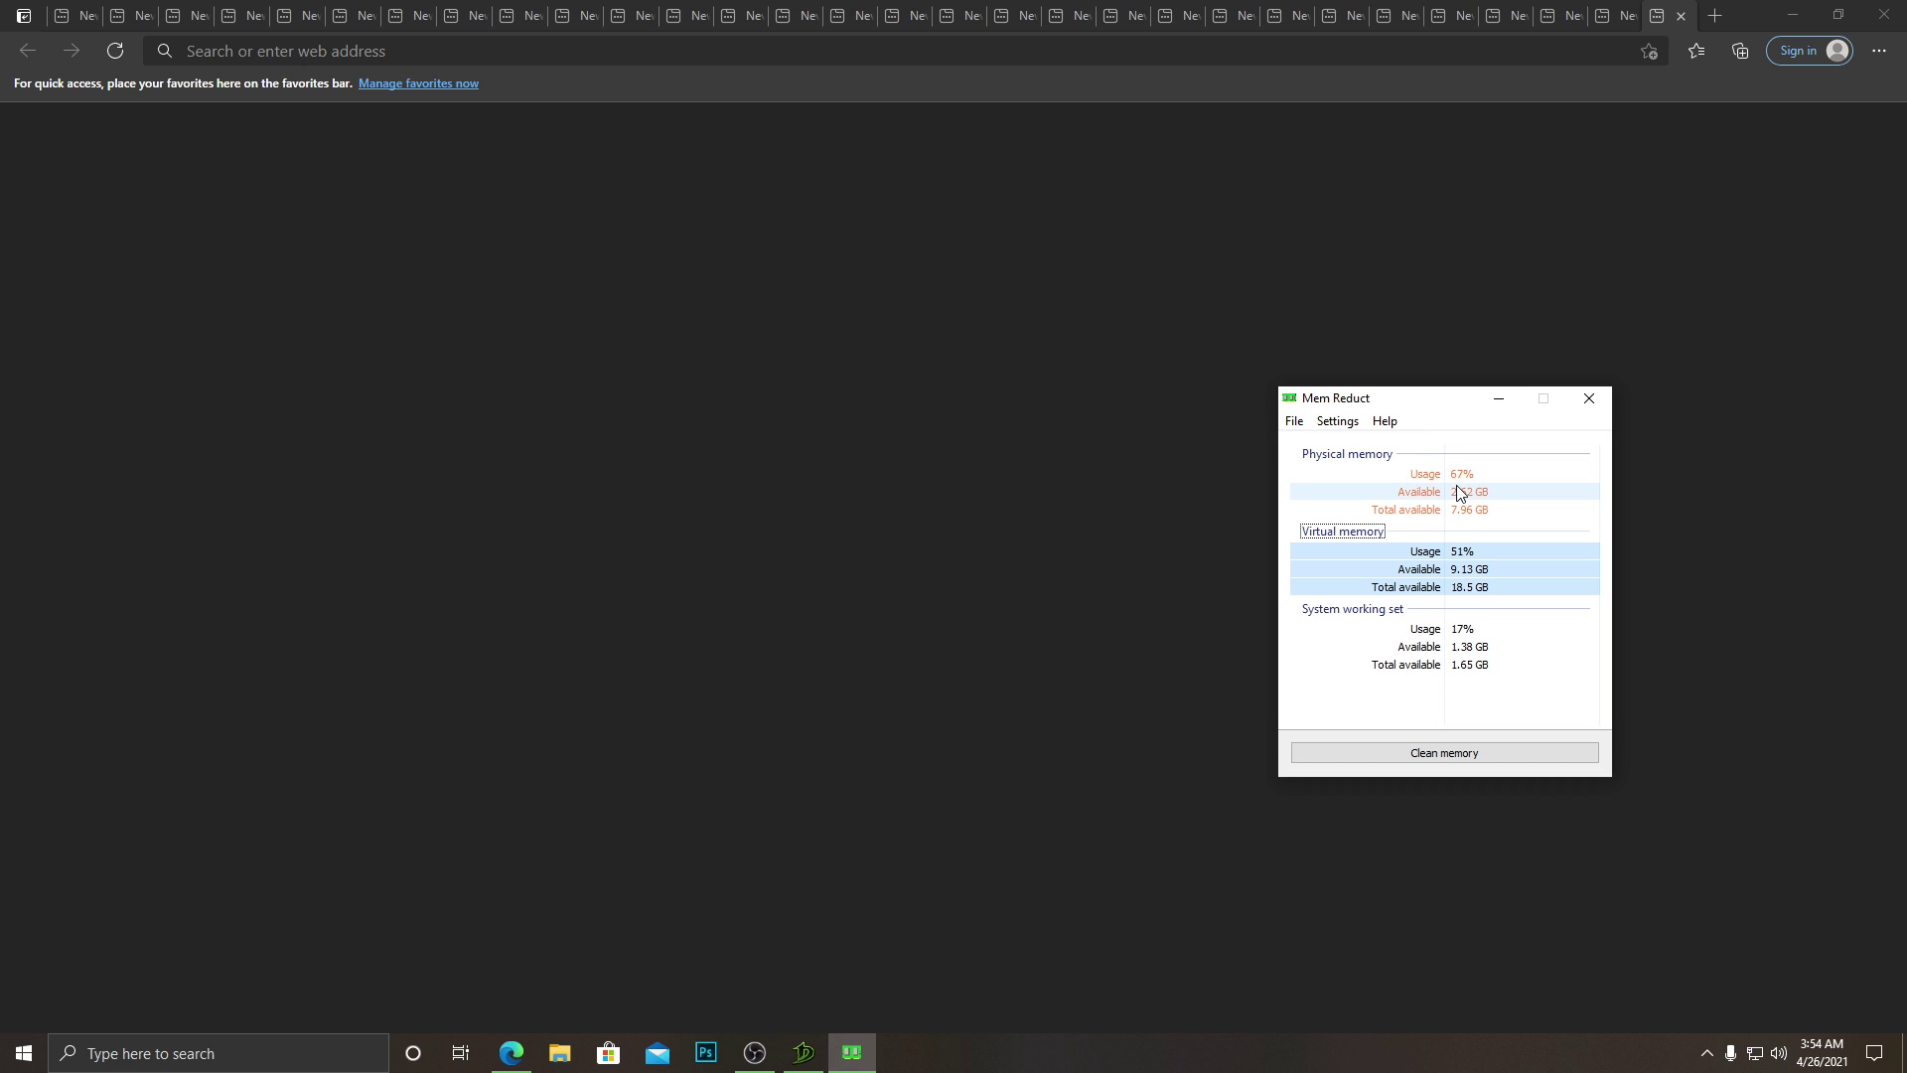
{"action": "left_click", "coordinate": [1450, 566]}
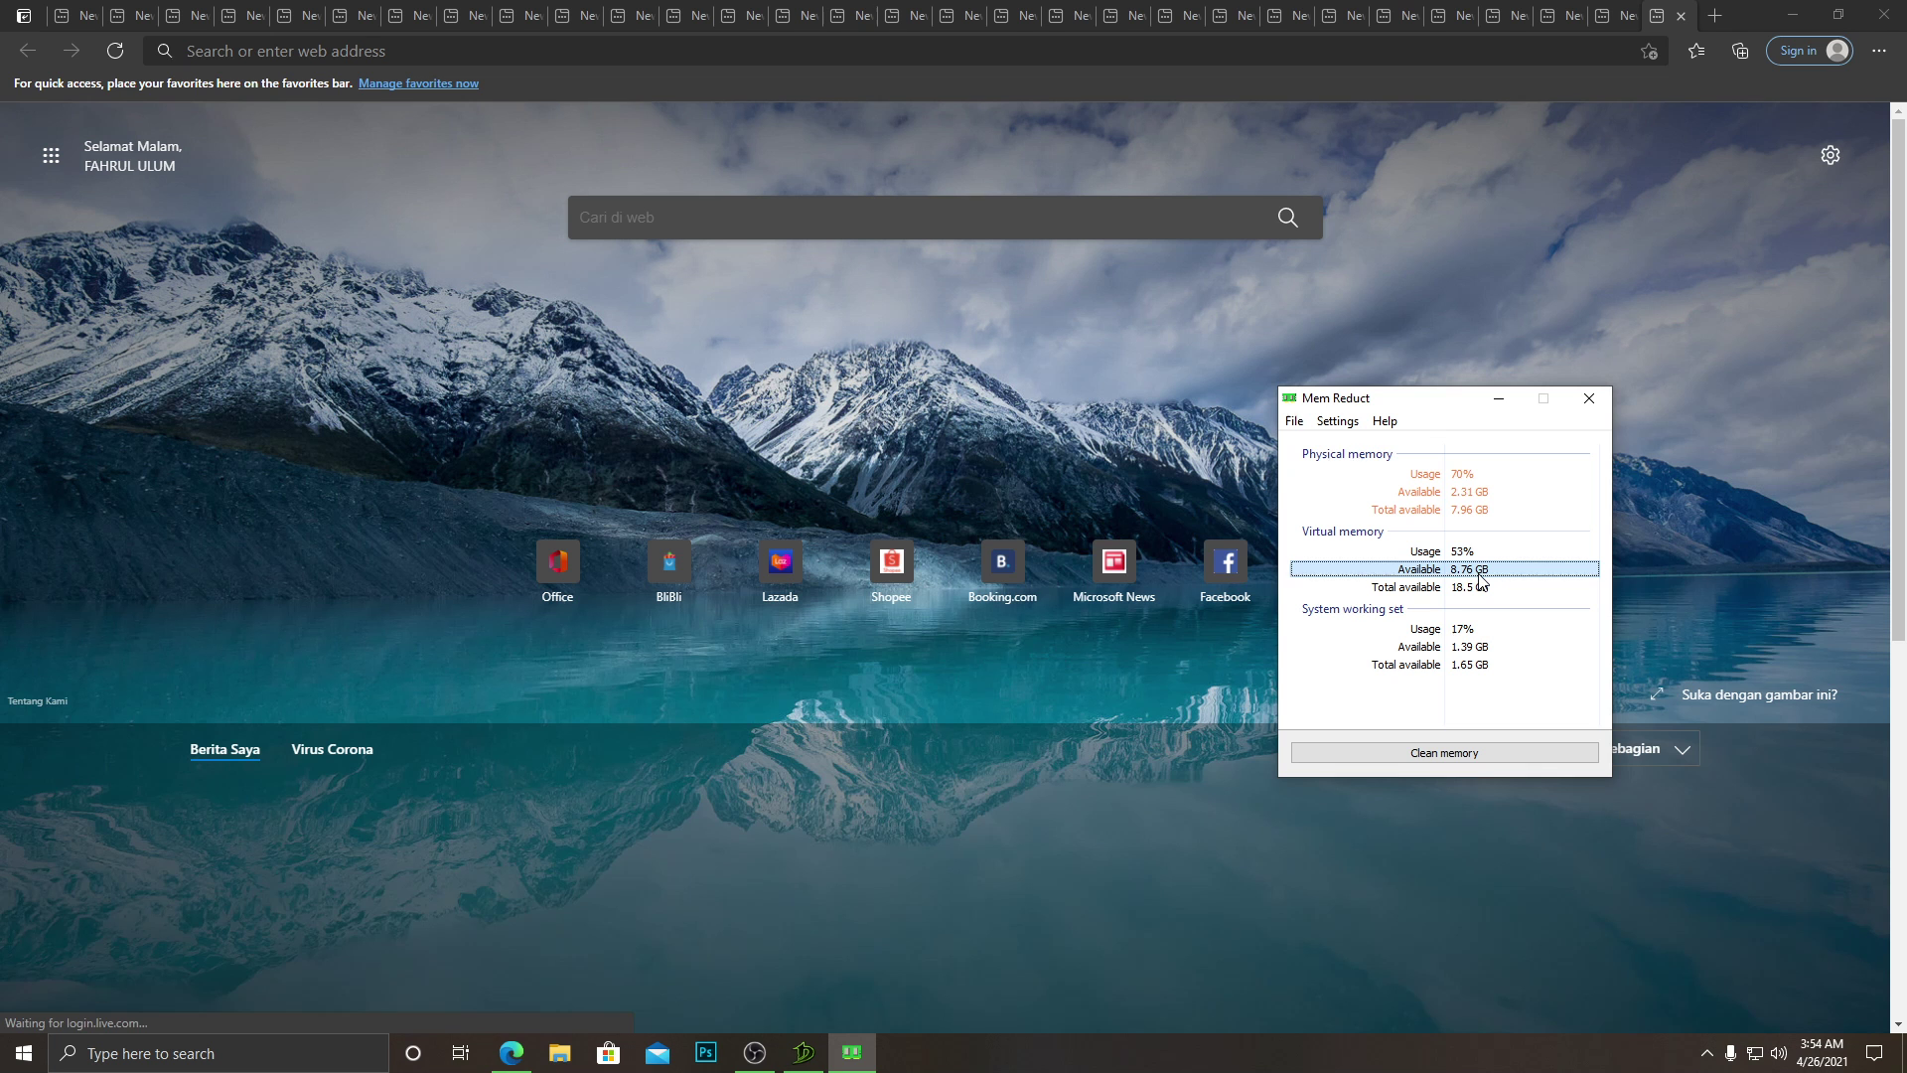
{"action": "left_click", "coordinate": [1488, 555]}
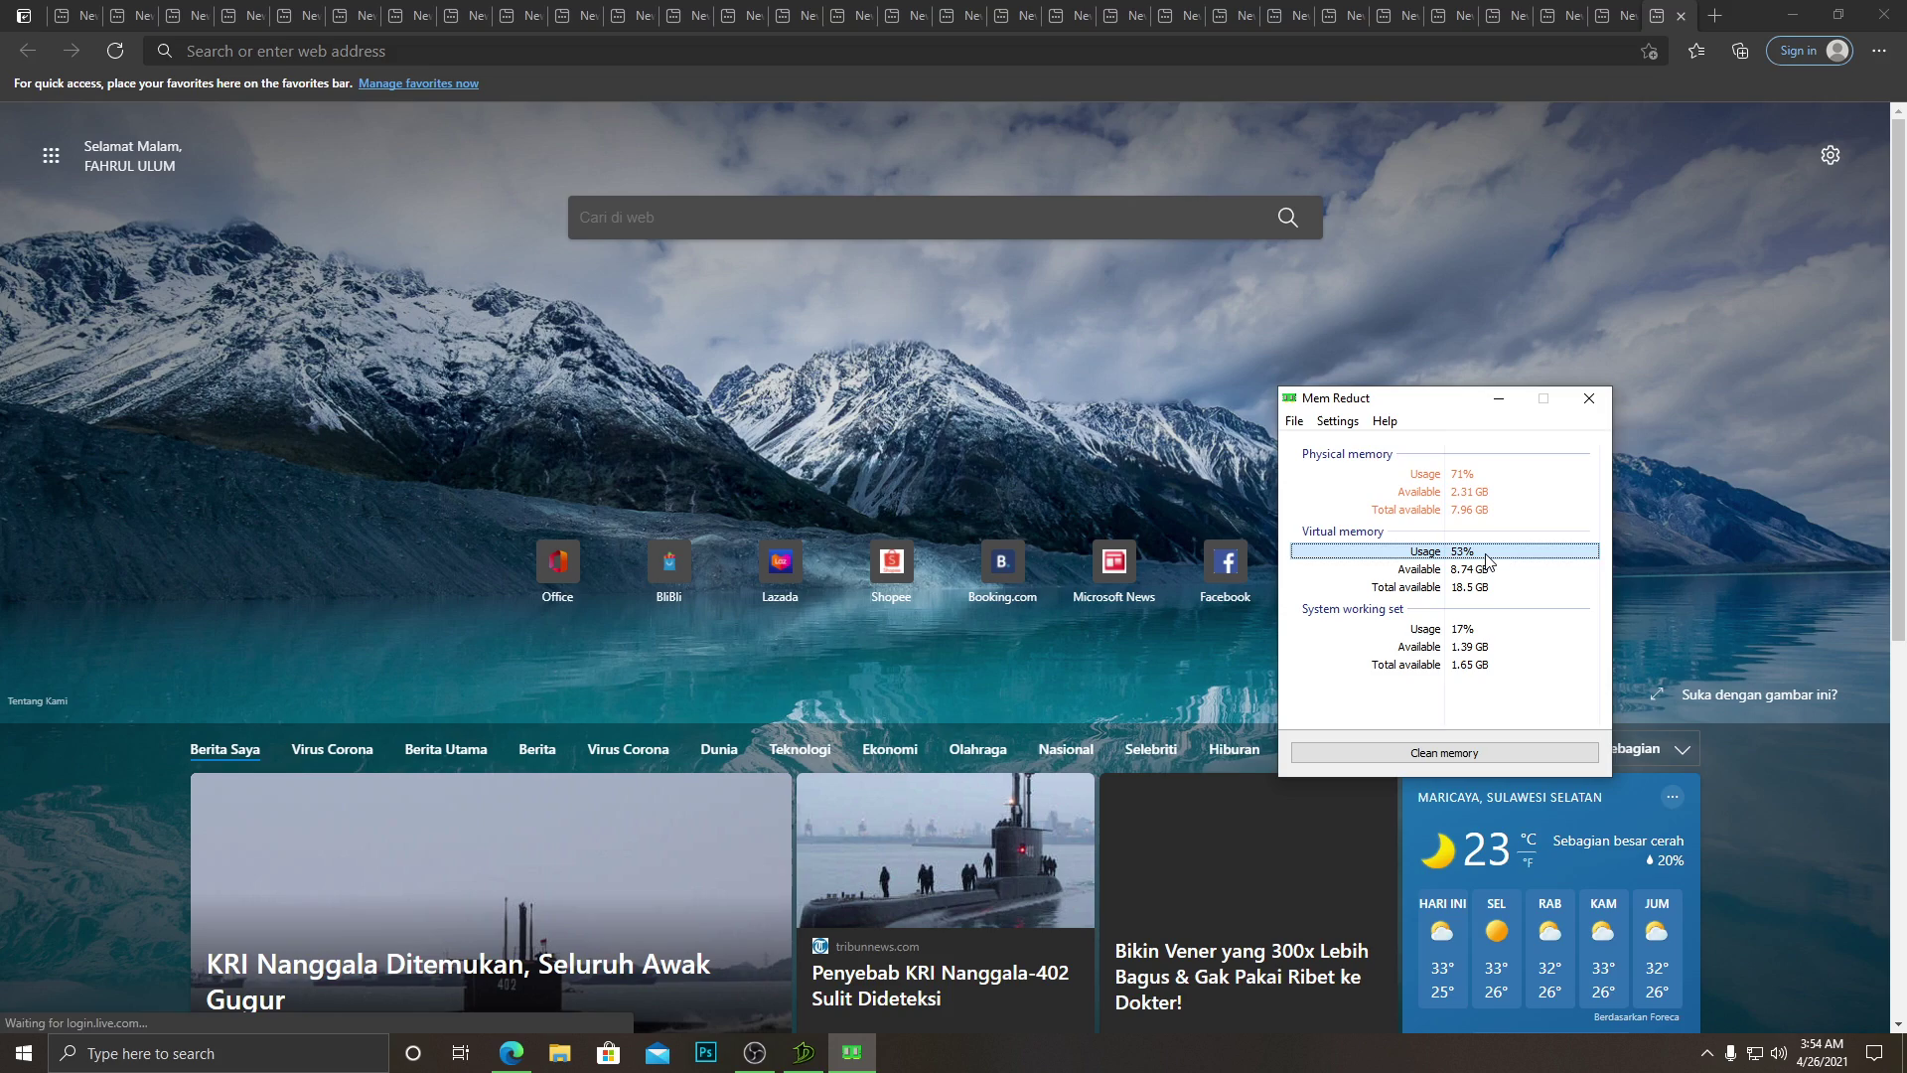
{"action": "left_click", "coordinate": [1489, 570]}
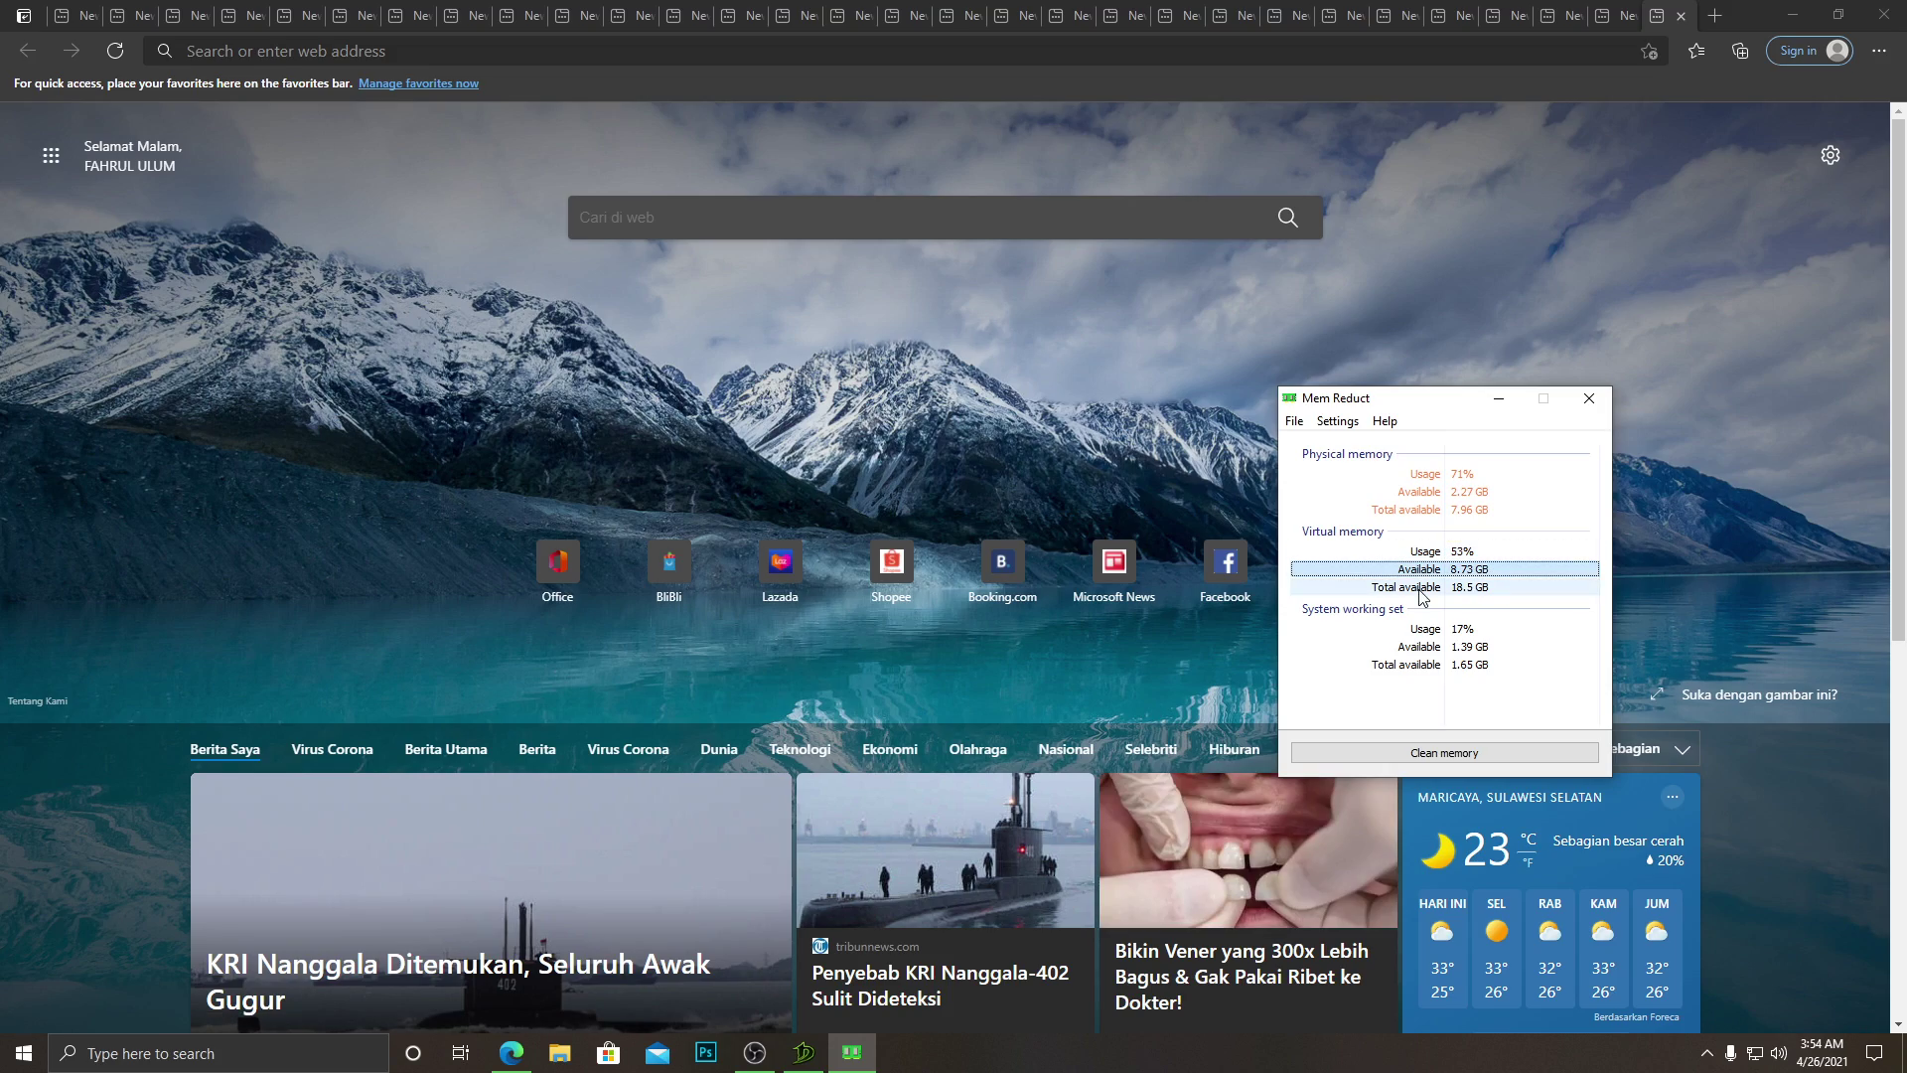
{"action": "left_click", "coordinate": [854, 1053]}
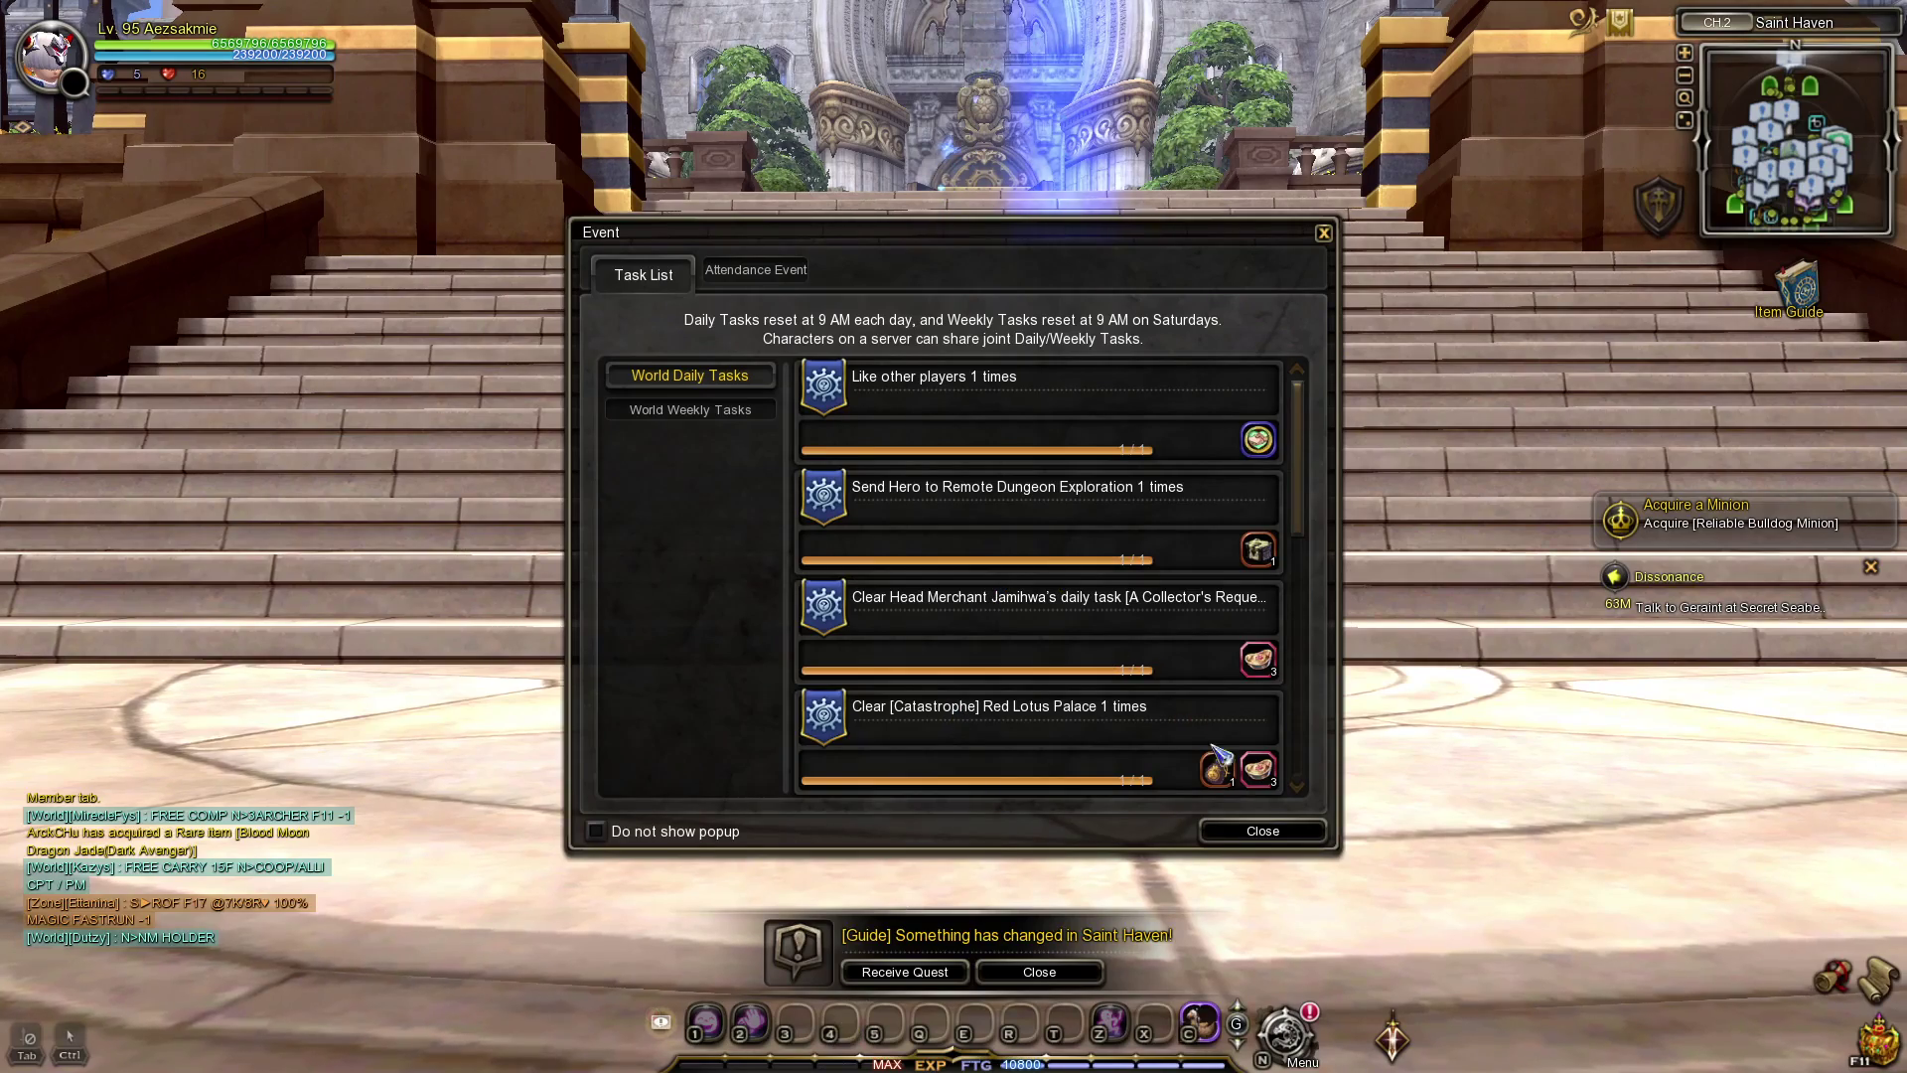
{"action": "left_click", "coordinate": [1263, 832]}
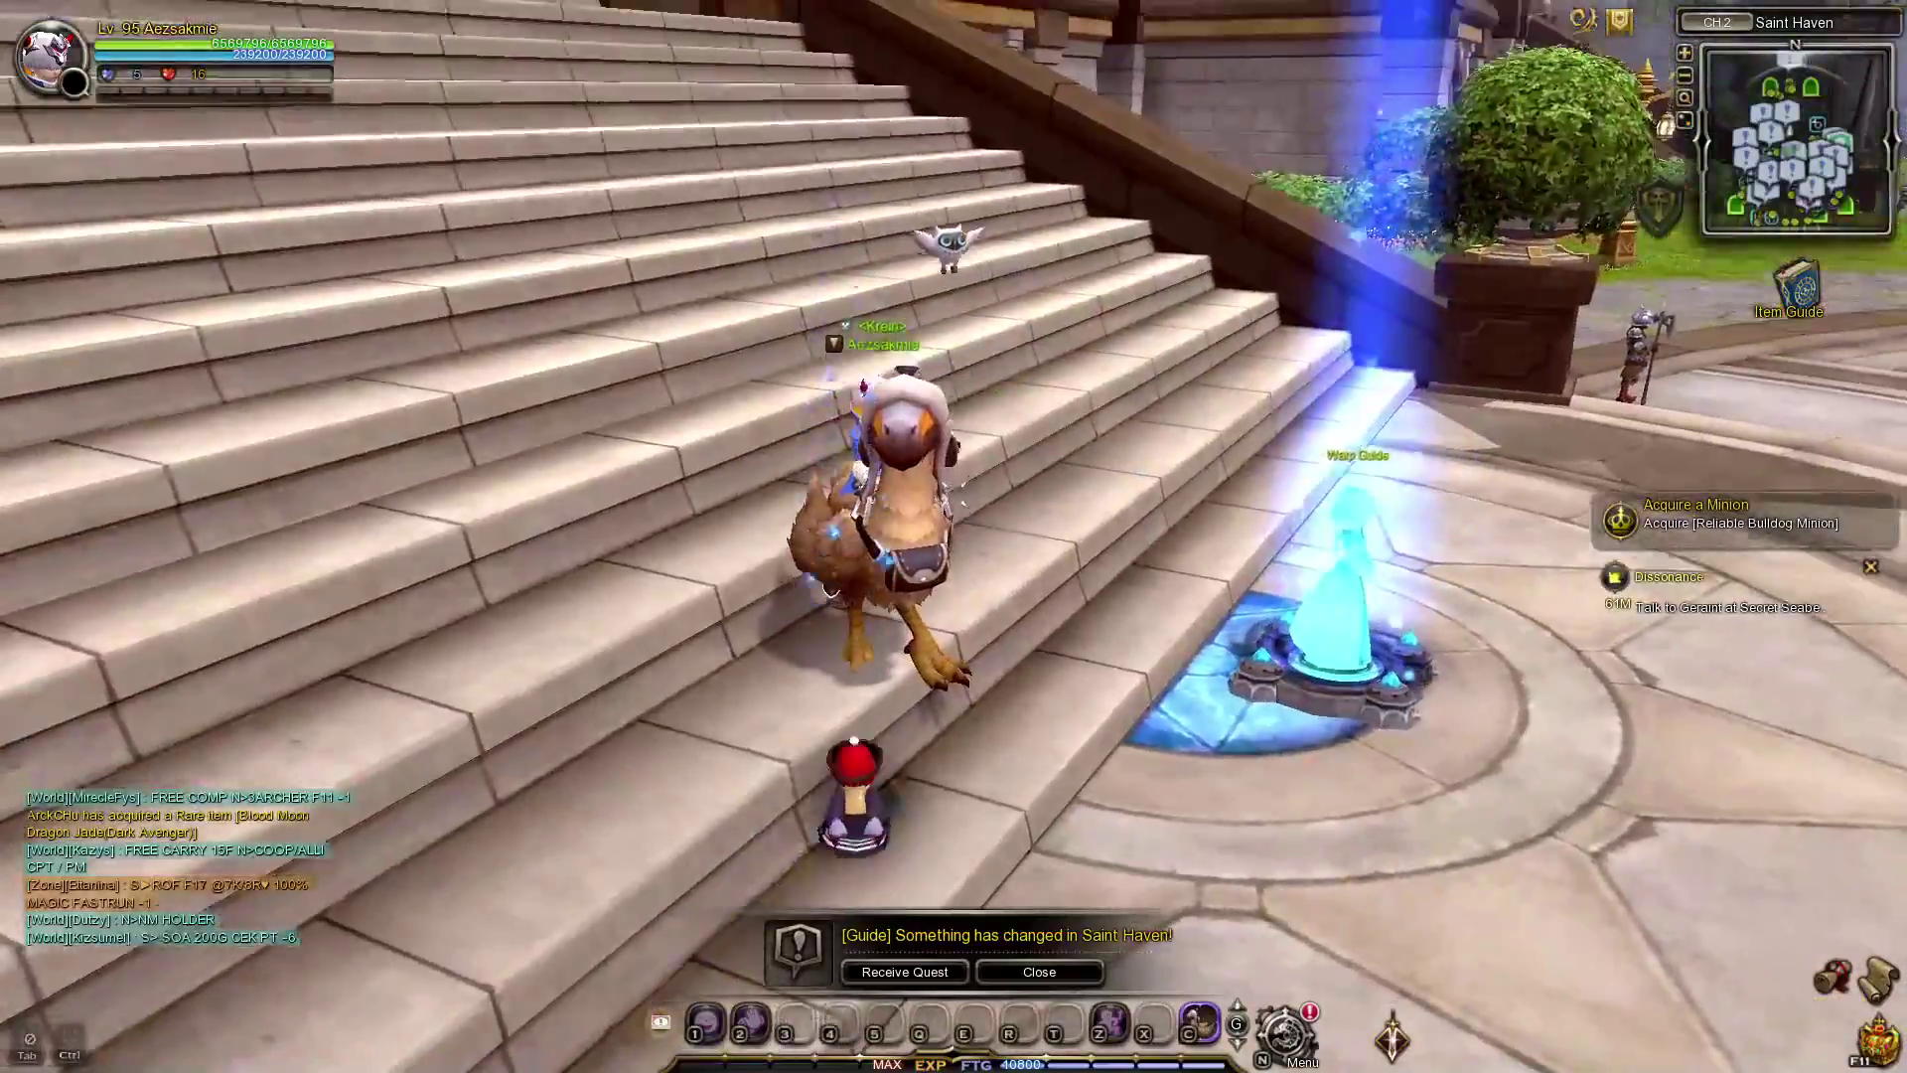
Open more Edge tabs and recheck Mem Reduct as physical usage climbs to 75%.
{"action": "key", "text": "alt+Tab"}
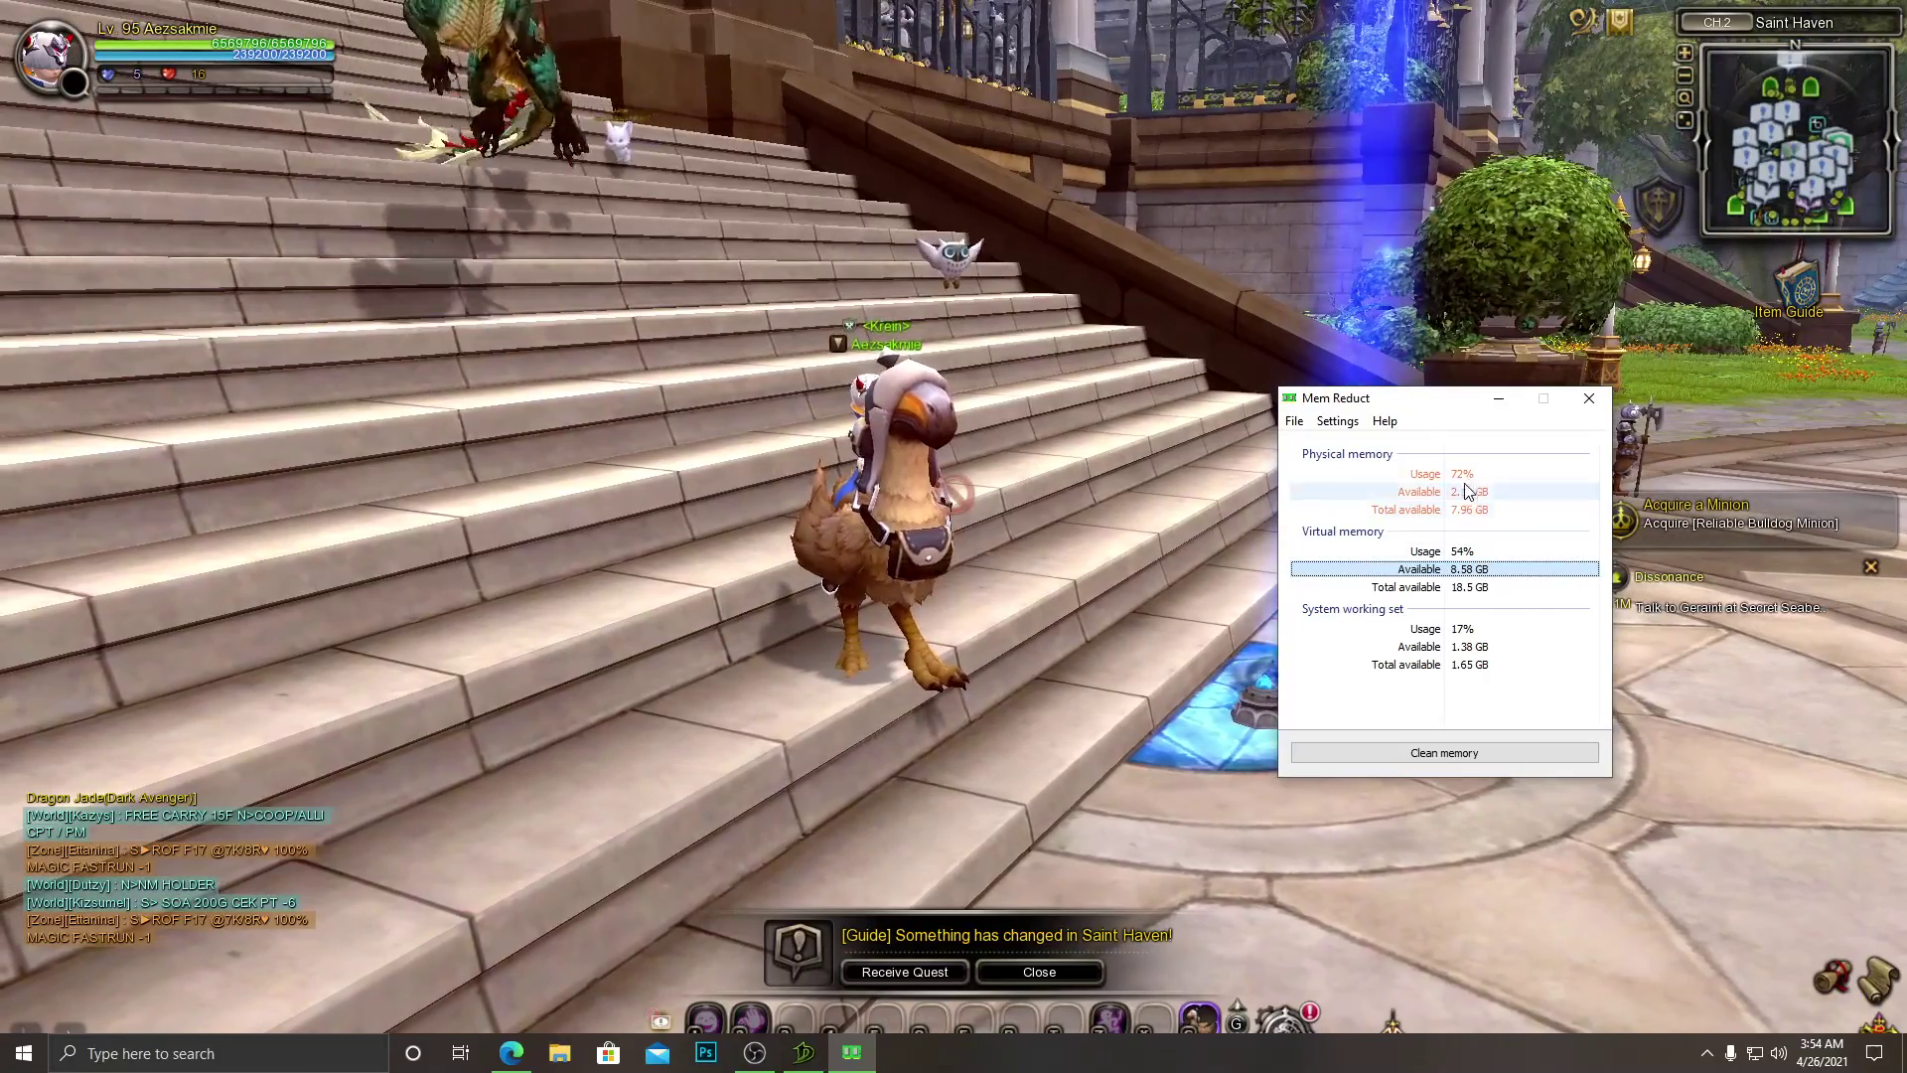
{"action": "key", "text": "alt+Tab"}
{"action": "key", "text": "alt+Tab"}
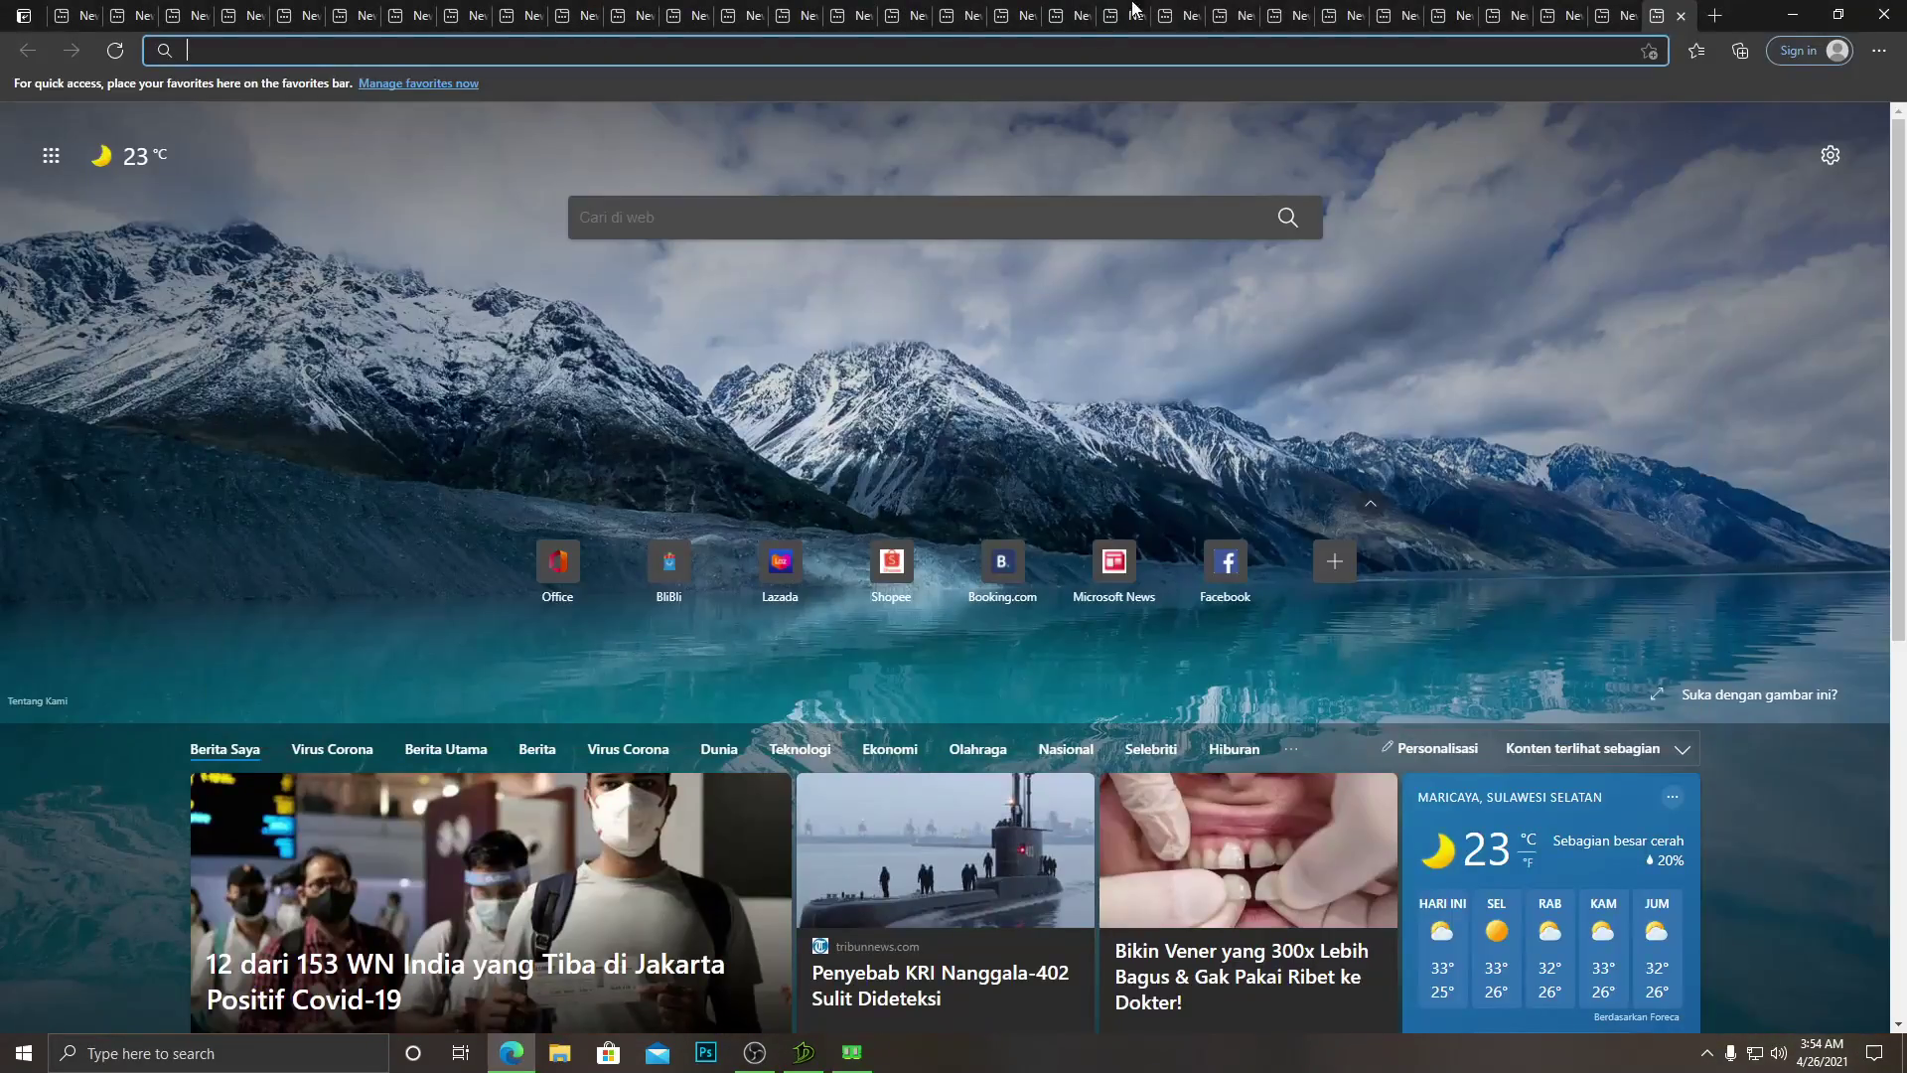
{"action": "left_click", "coordinate": [1713, 16]}
{"action": "left_click", "coordinate": [1713, 16]}
{"action": "left_click", "coordinate": [1714, 16]}
{"action": "left_click", "coordinate": [1714, 16]}
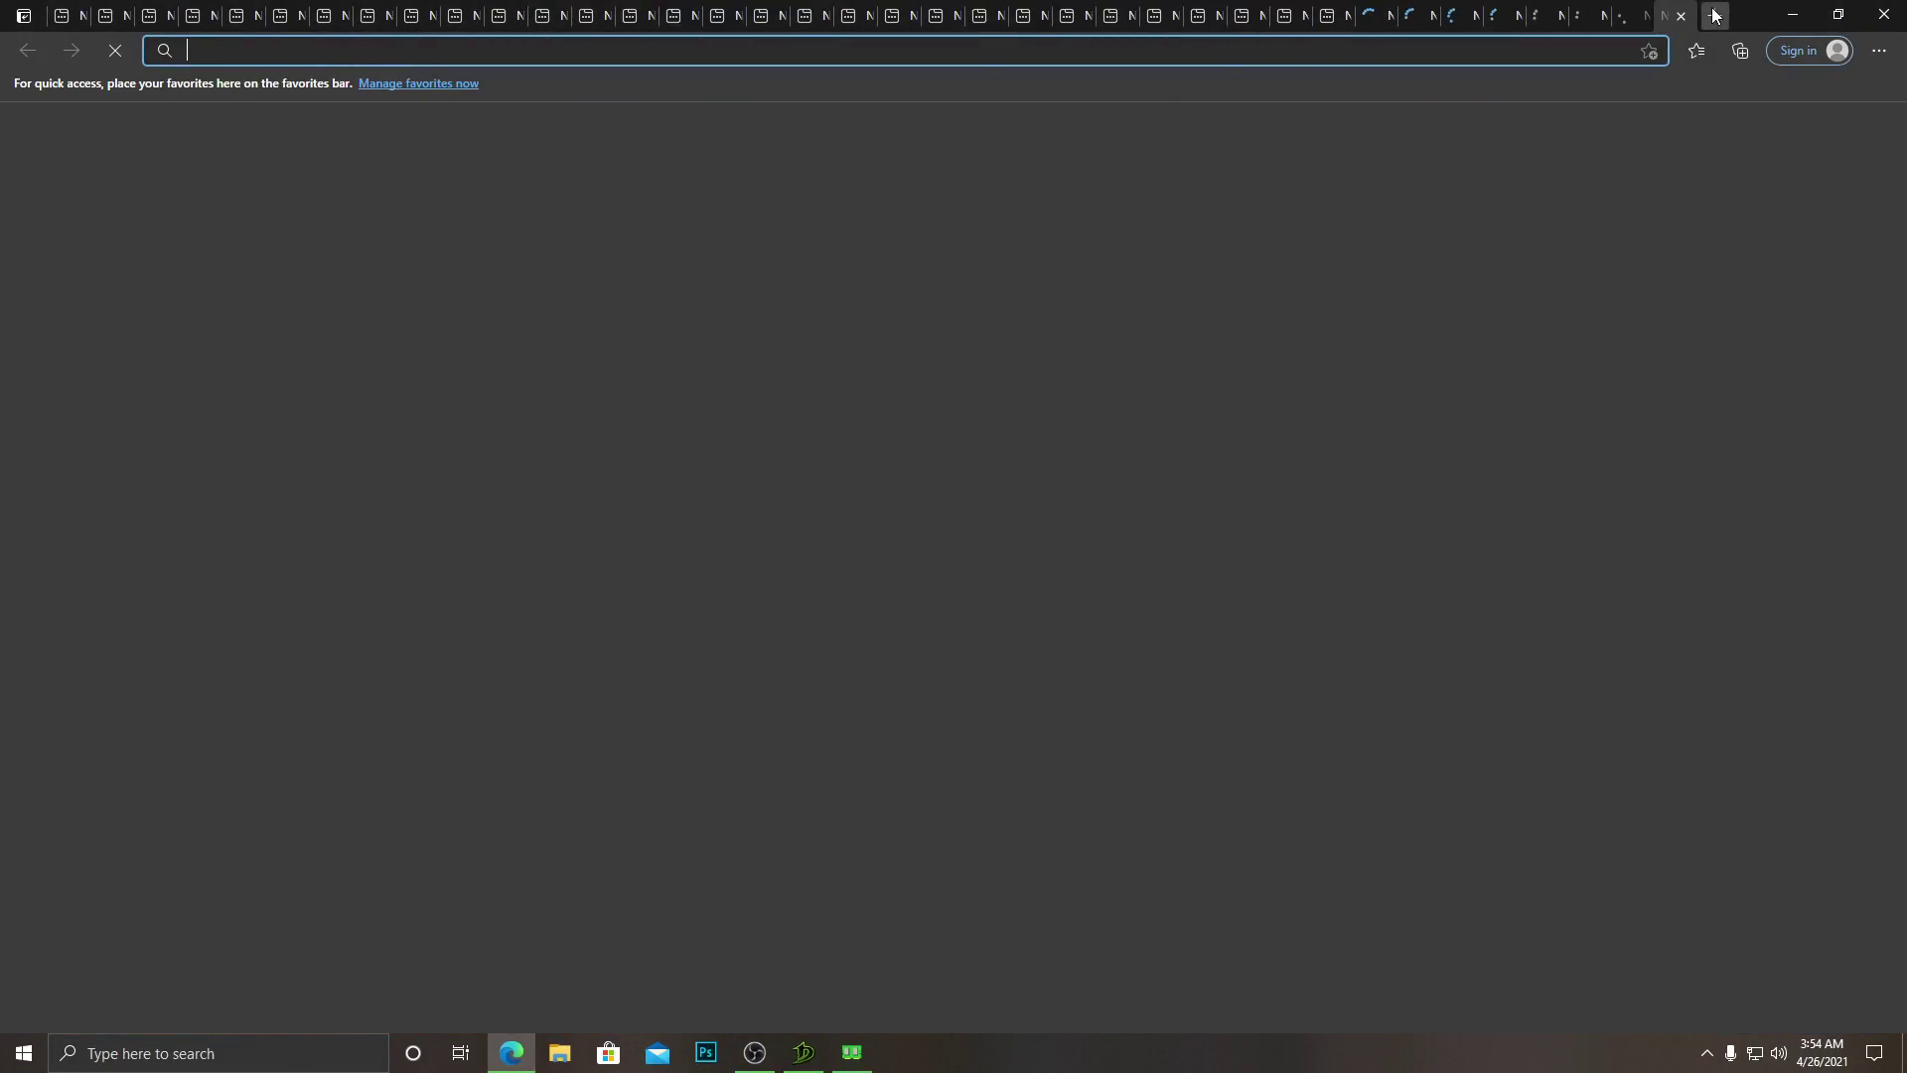
{"action": "left_click", "coordinate": [1713, 16]}
{"action": "left_click", "coordinate": [1714, 16]}
{"action": "left_click", "coordinate": [1713, 16]}
{"action": "left_click", "coordinate": [1713, 16]}
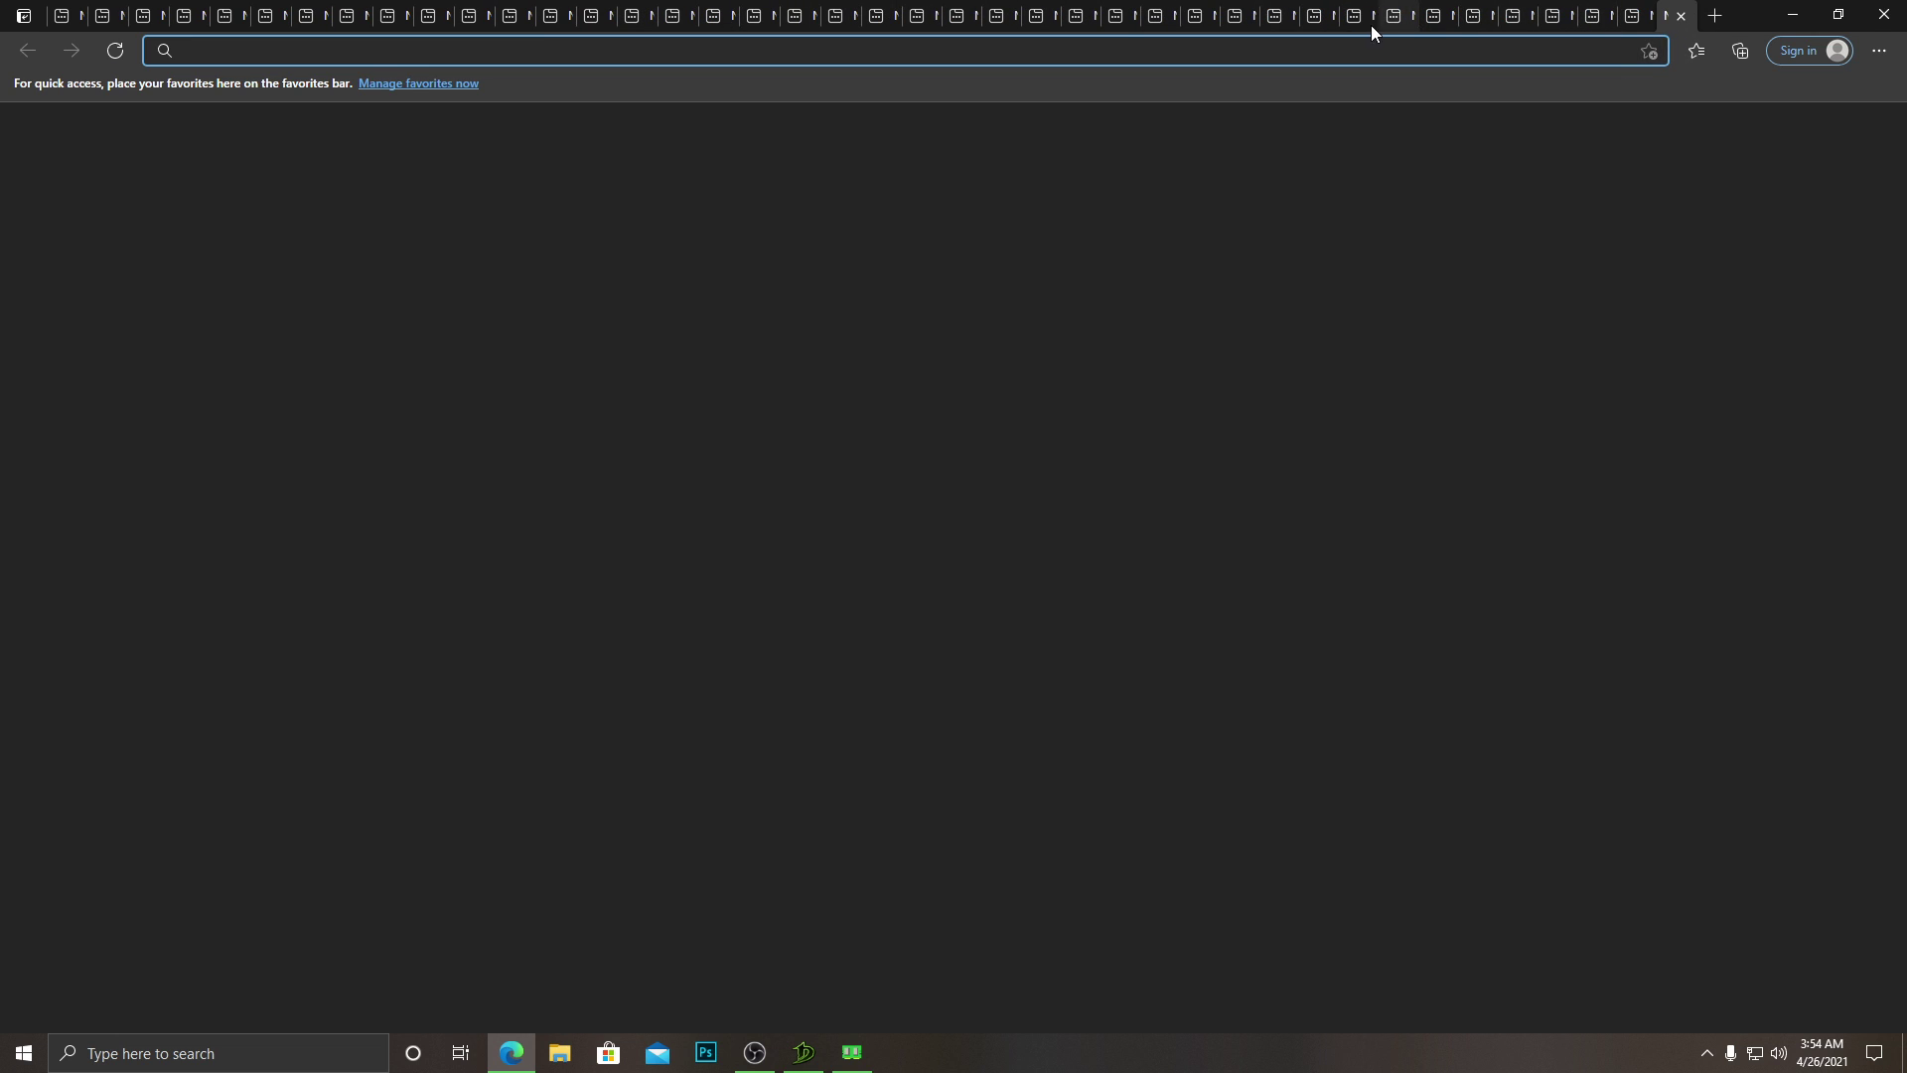
{"action": "key", "text": "alt+Tab"}
{"action": "left_click", "coordinate": [1010, 632]}
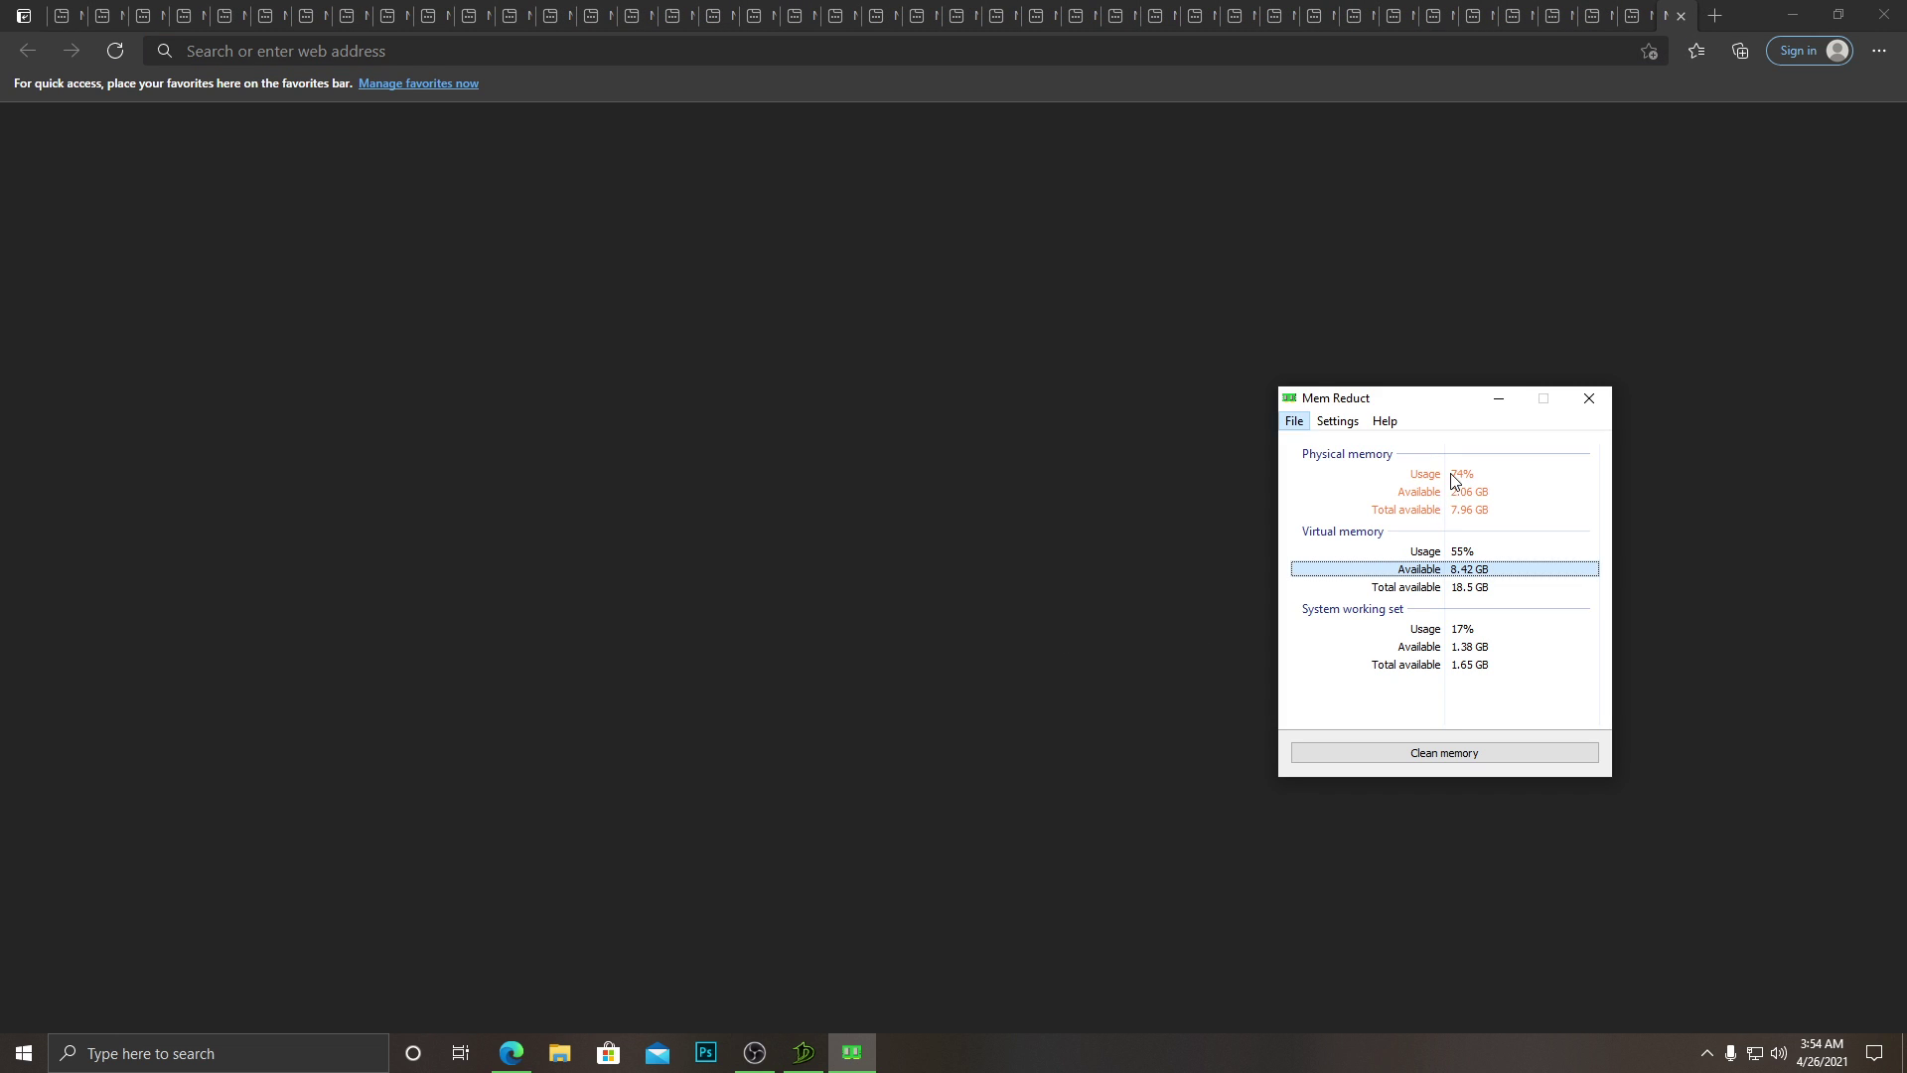
{"action": "key", "text": "alt+Tab"}
{"action": "left_click", "coordinate": [643, 552]}
{"action": "key", "text": "alt+Tab"}
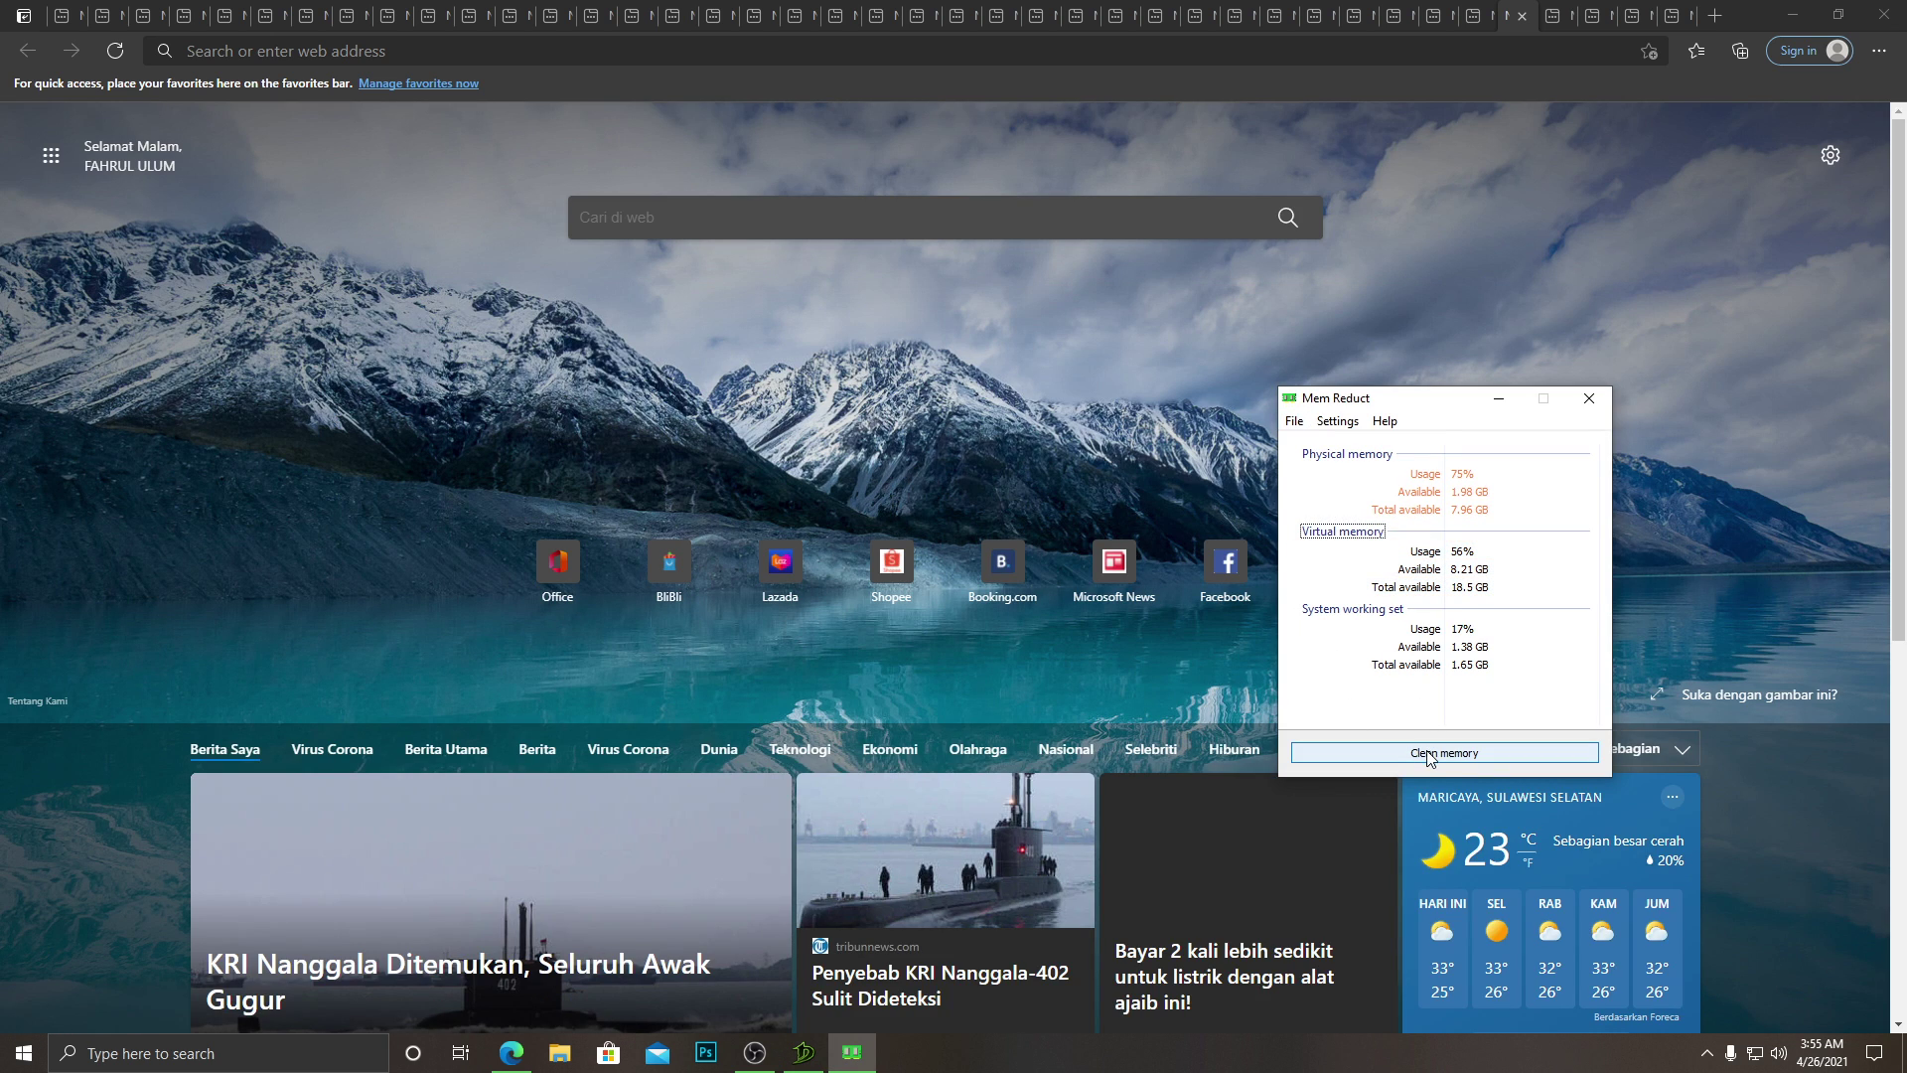
Run a confirmed Mem Reduct clean freeing 949 MB (usage down to 54%), then return to Dragon Nest.
{"action": "left_click", "coordinate": [1428, 745]}
{"action": "left_click", "coordinate": [1528, 626]}
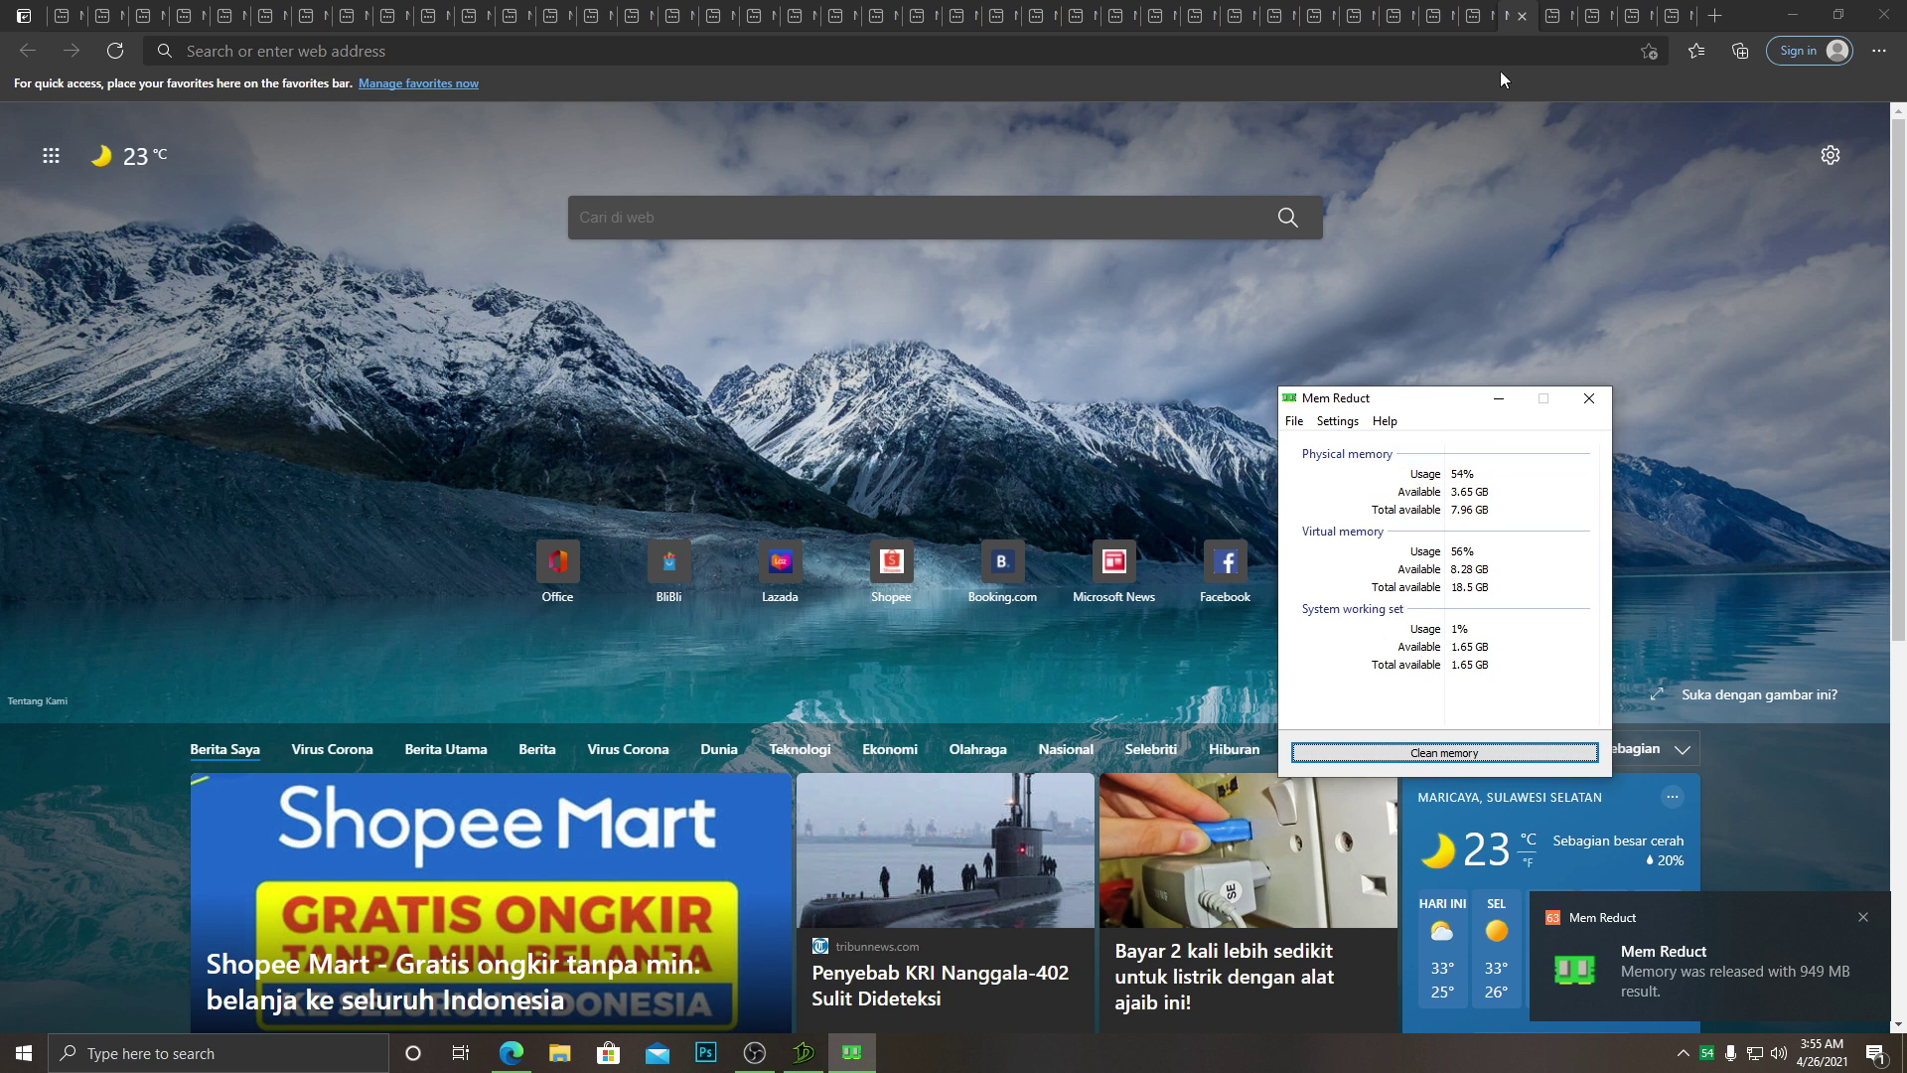
{"action": "left_click", "coordinate": [1441, 12]}
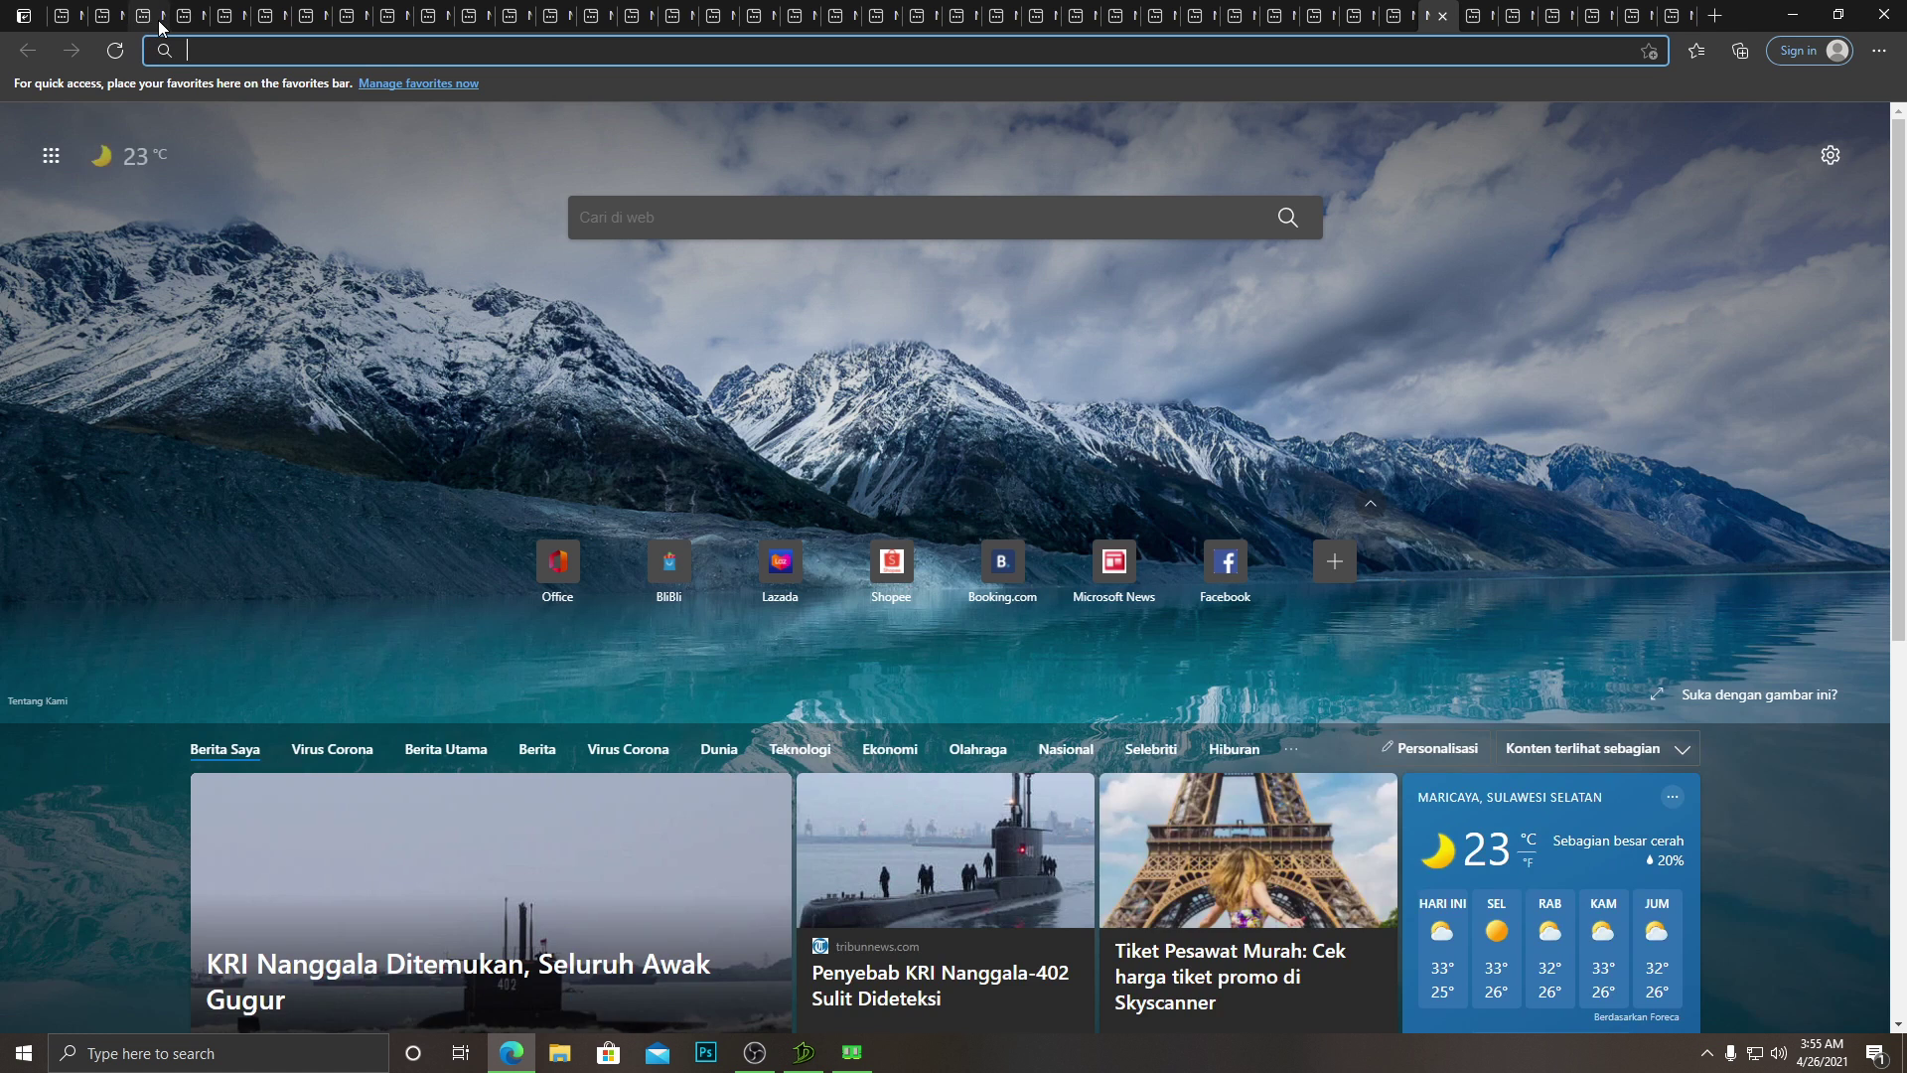
{"action": "left_click", "coordinate": [157, 20]}
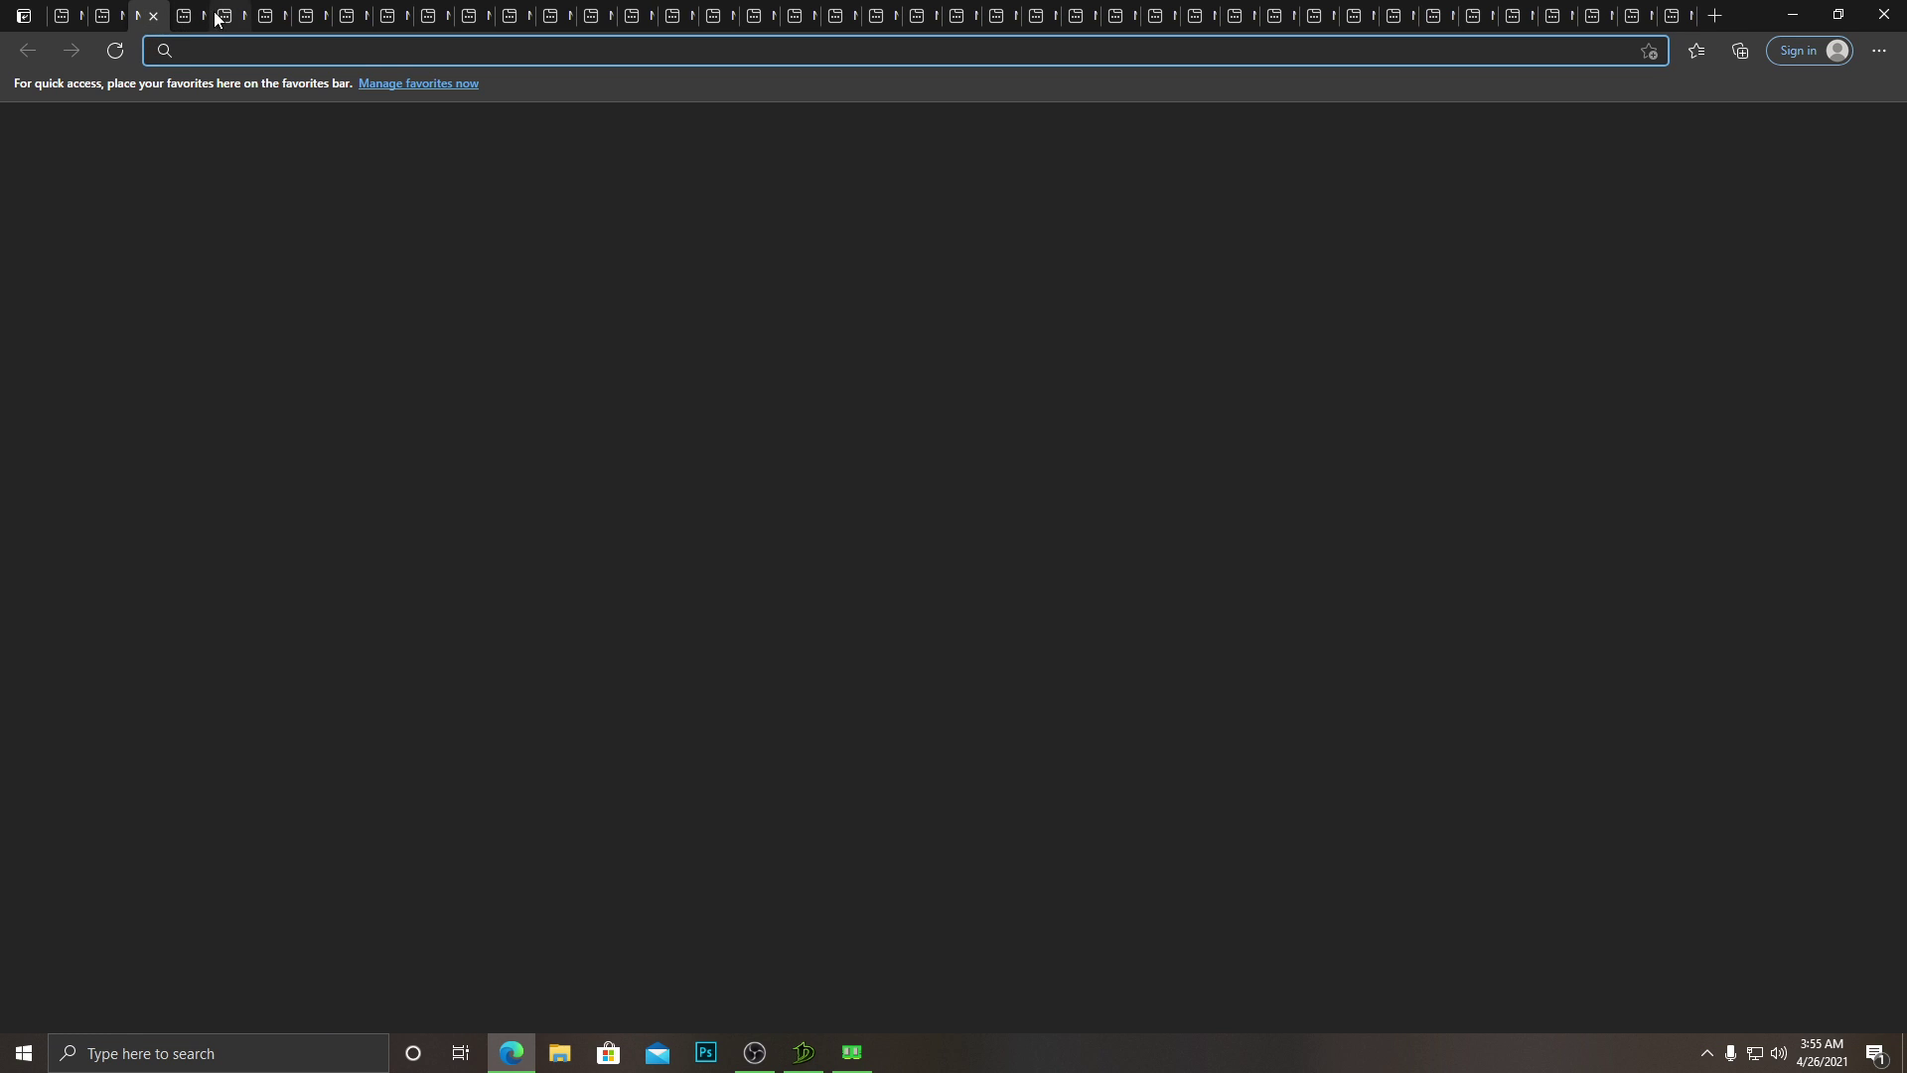
{"action": "left_click", "coordinate": [278, 12]}
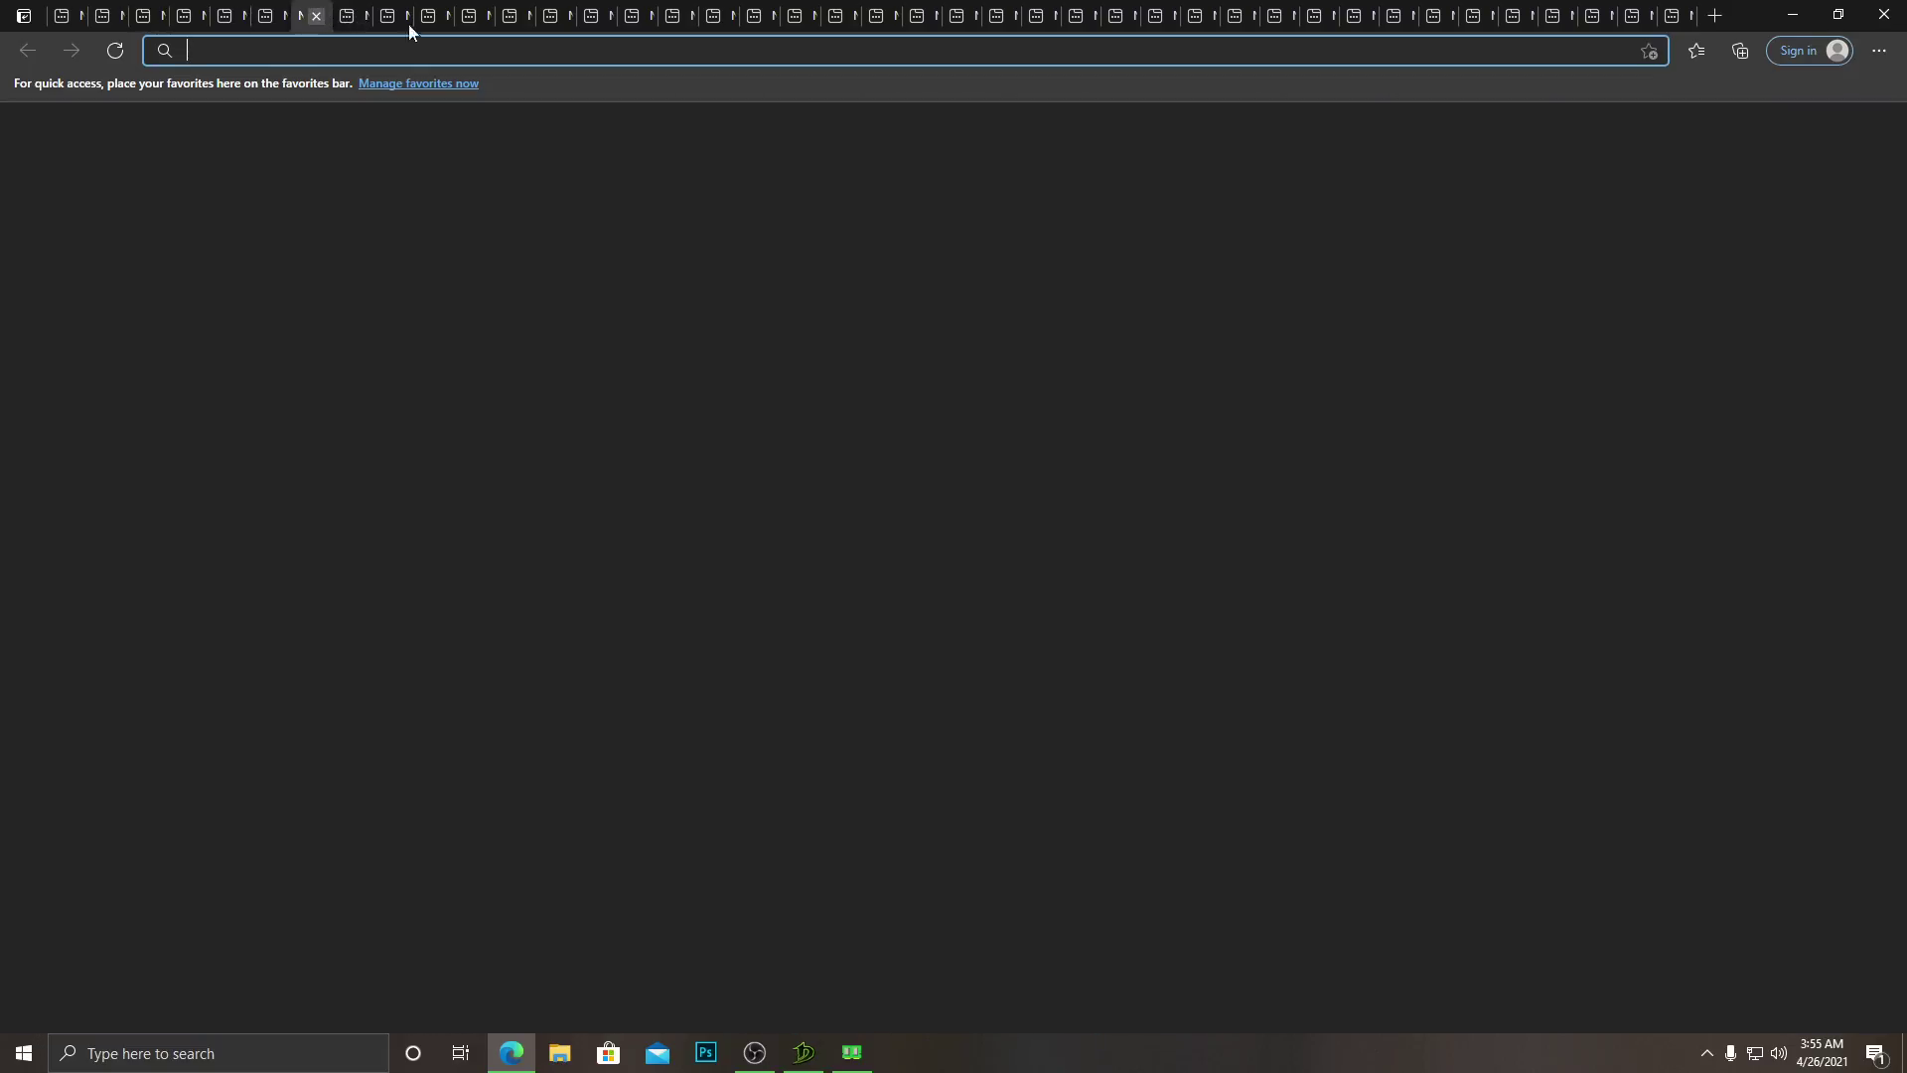
{"action": "key", "text": "alt+Tab"}
{"action": "left_click", "coordinate": [1313, 582]}
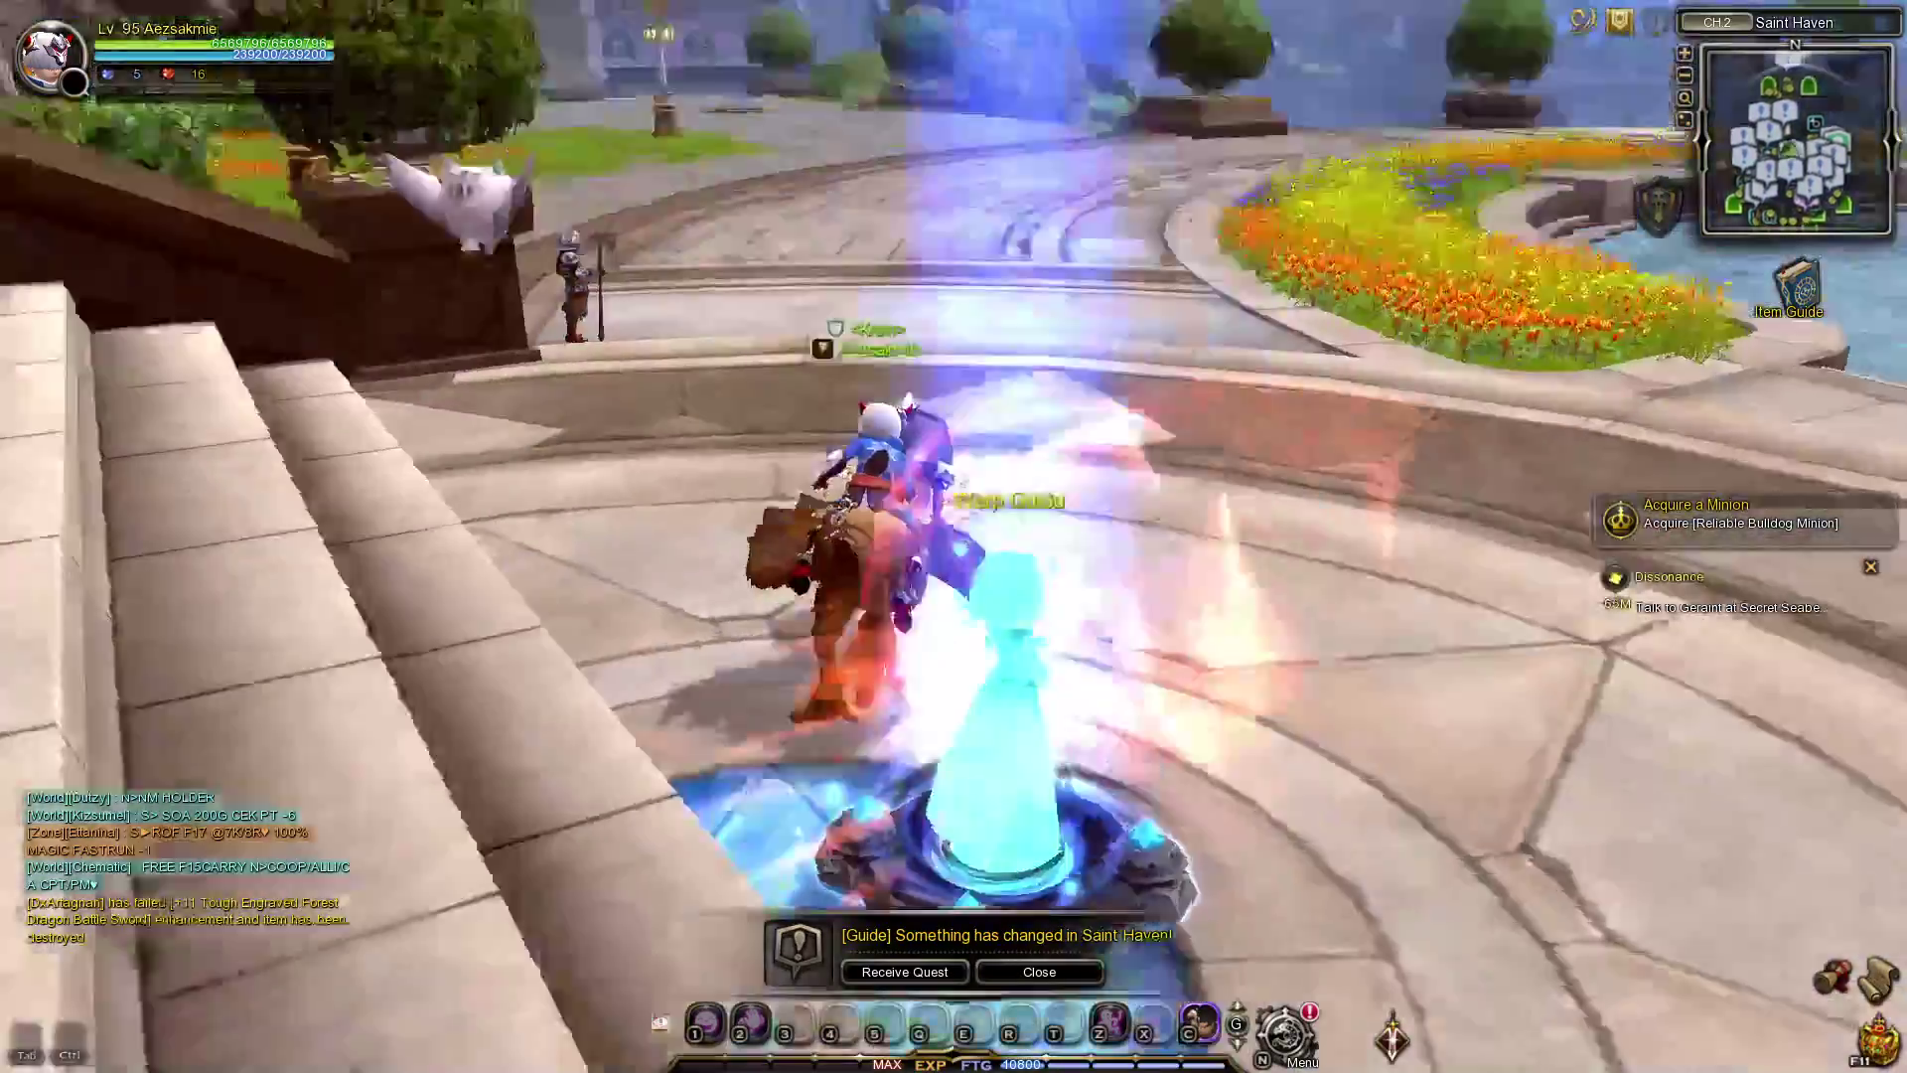
Ride the mount around the Saint Haven plaza past the flower bed and fountain.
{"action": "key", "text": "w"}
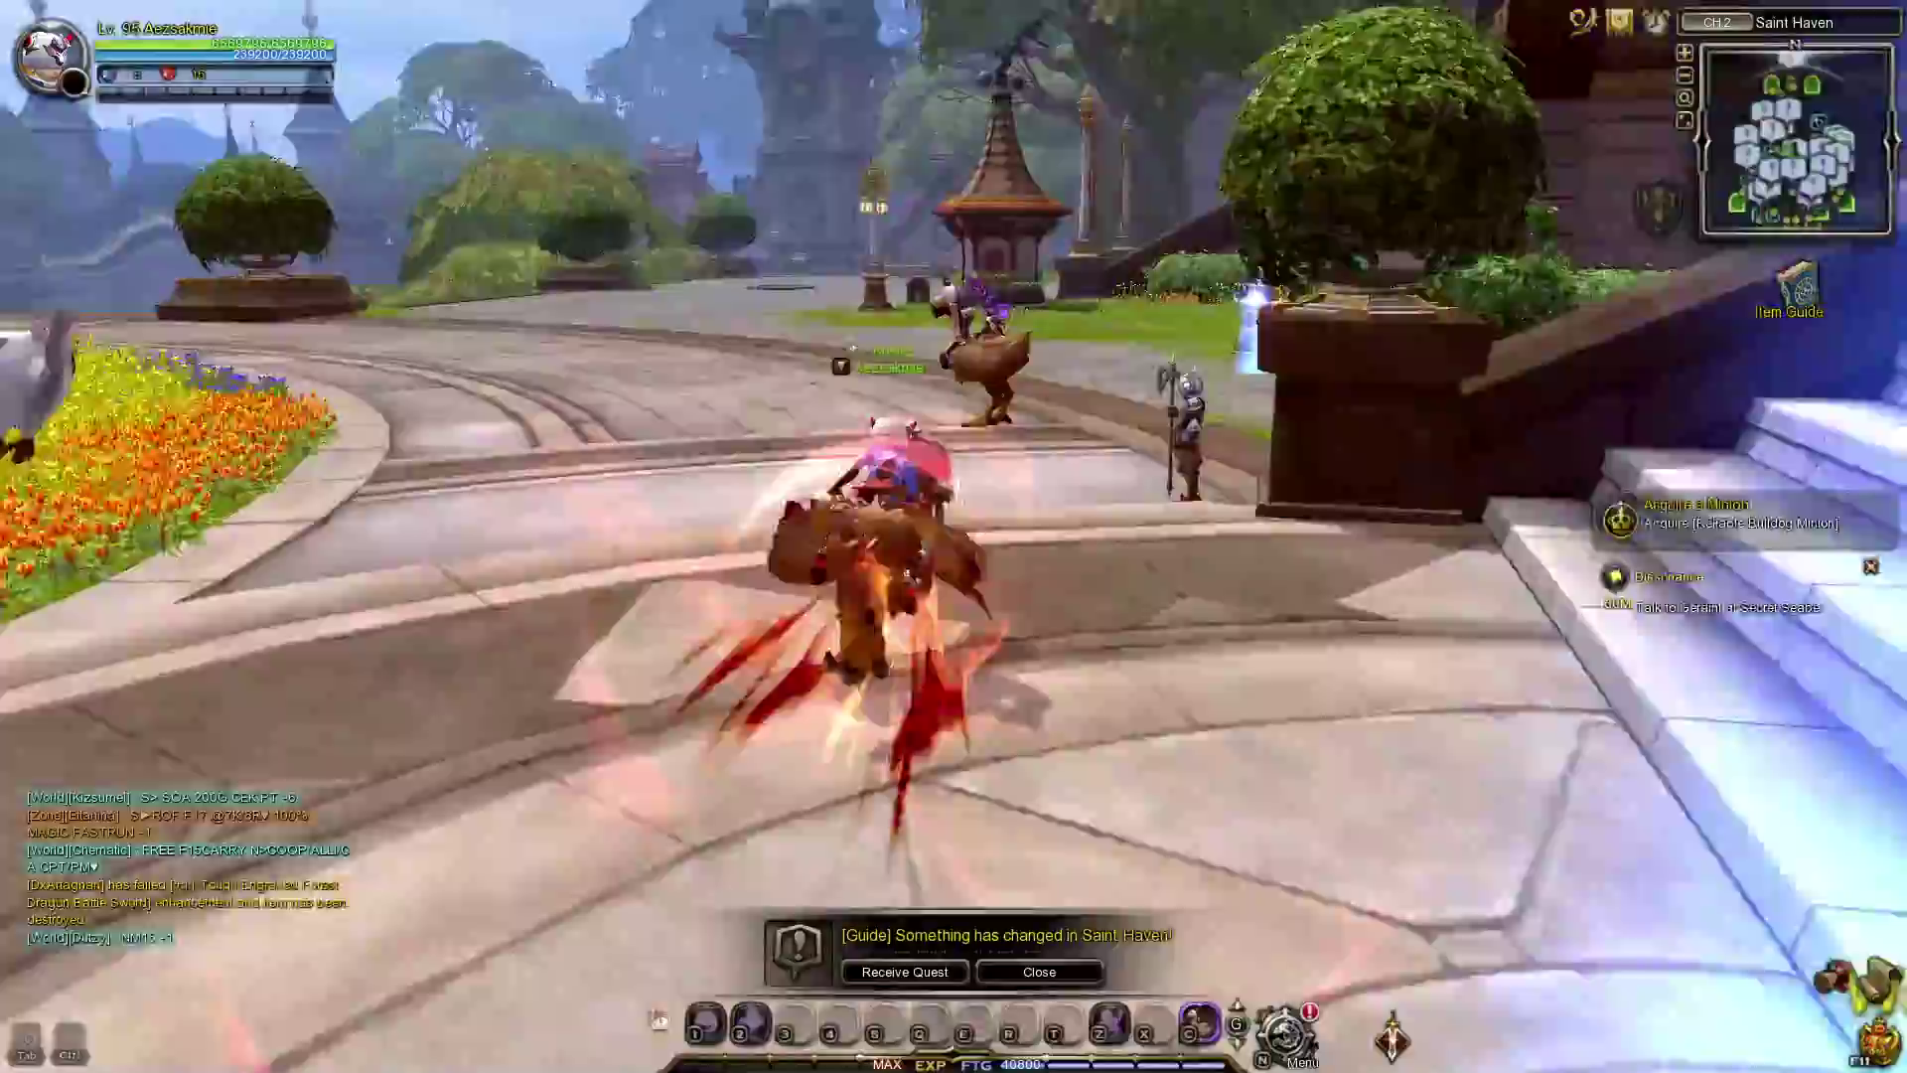
{"action": "key", "text": "w"}
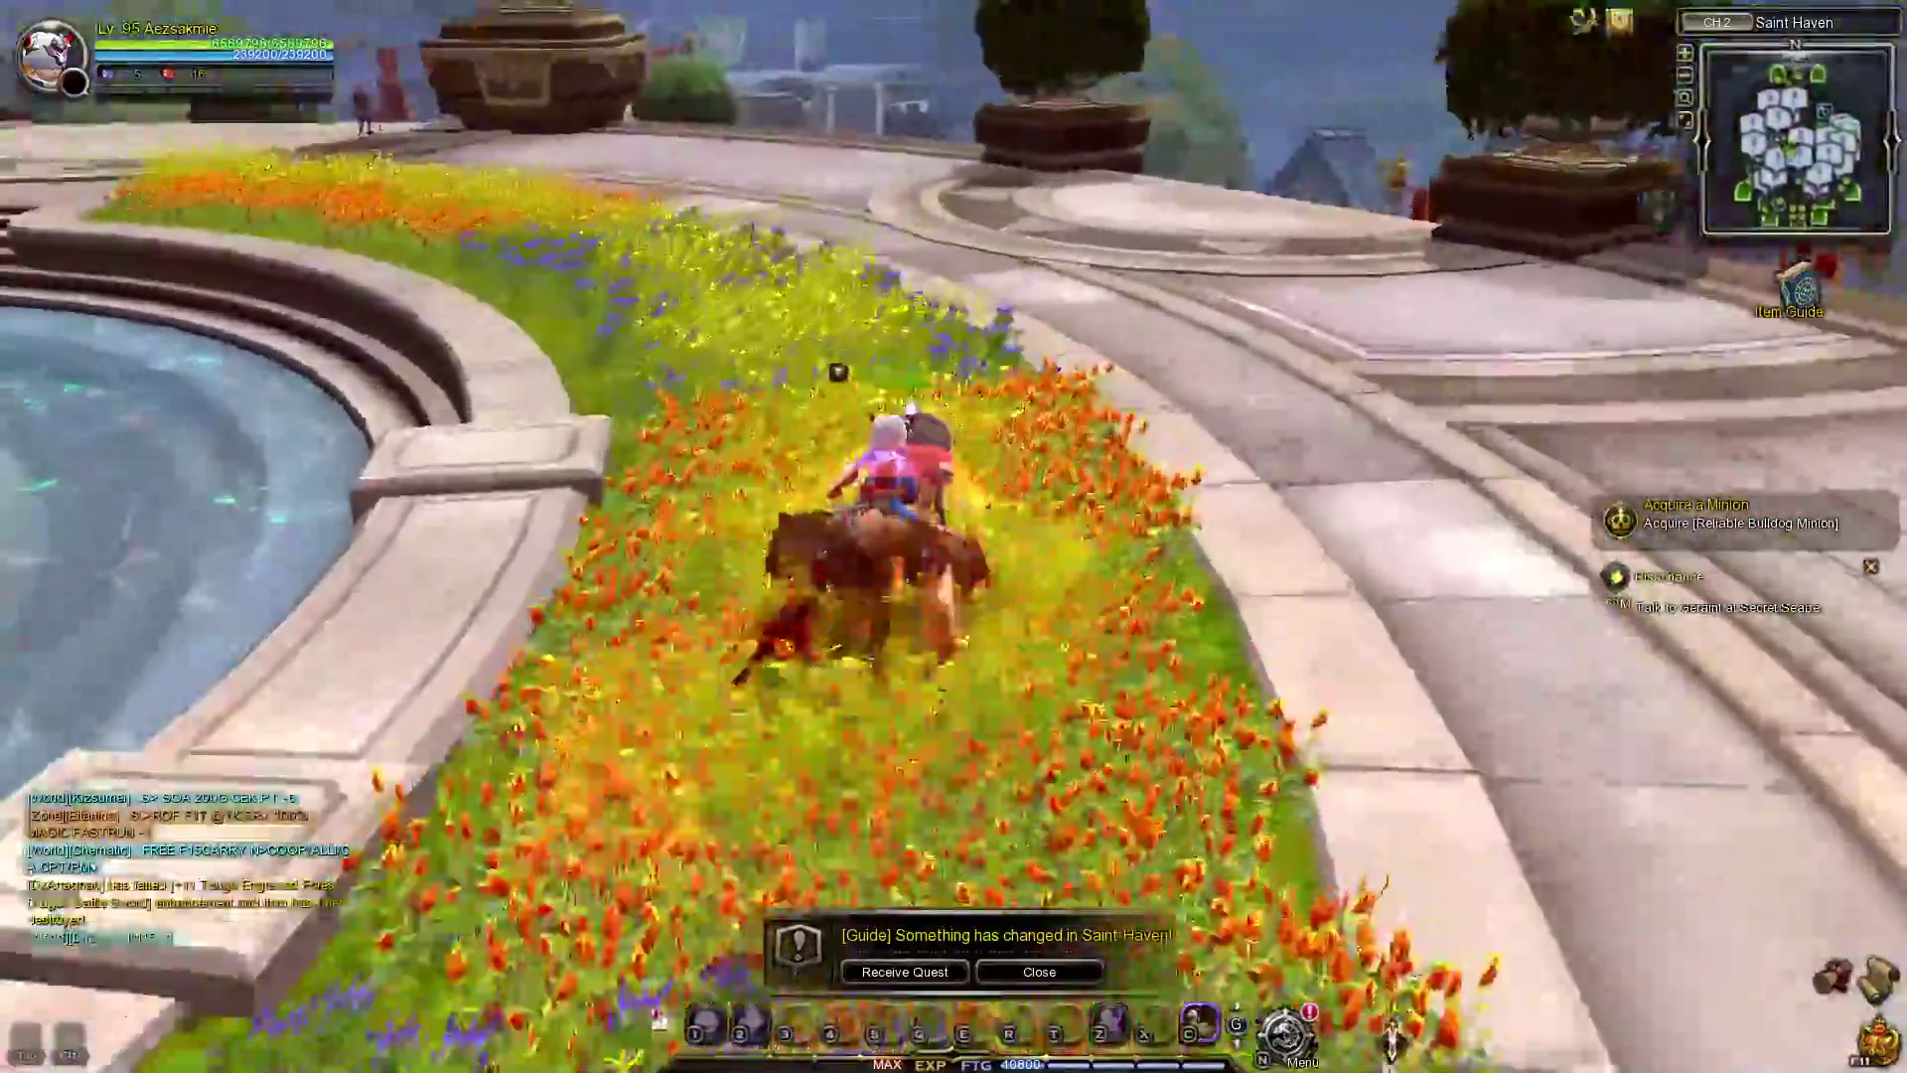
{"action": "key", "text": "w"}
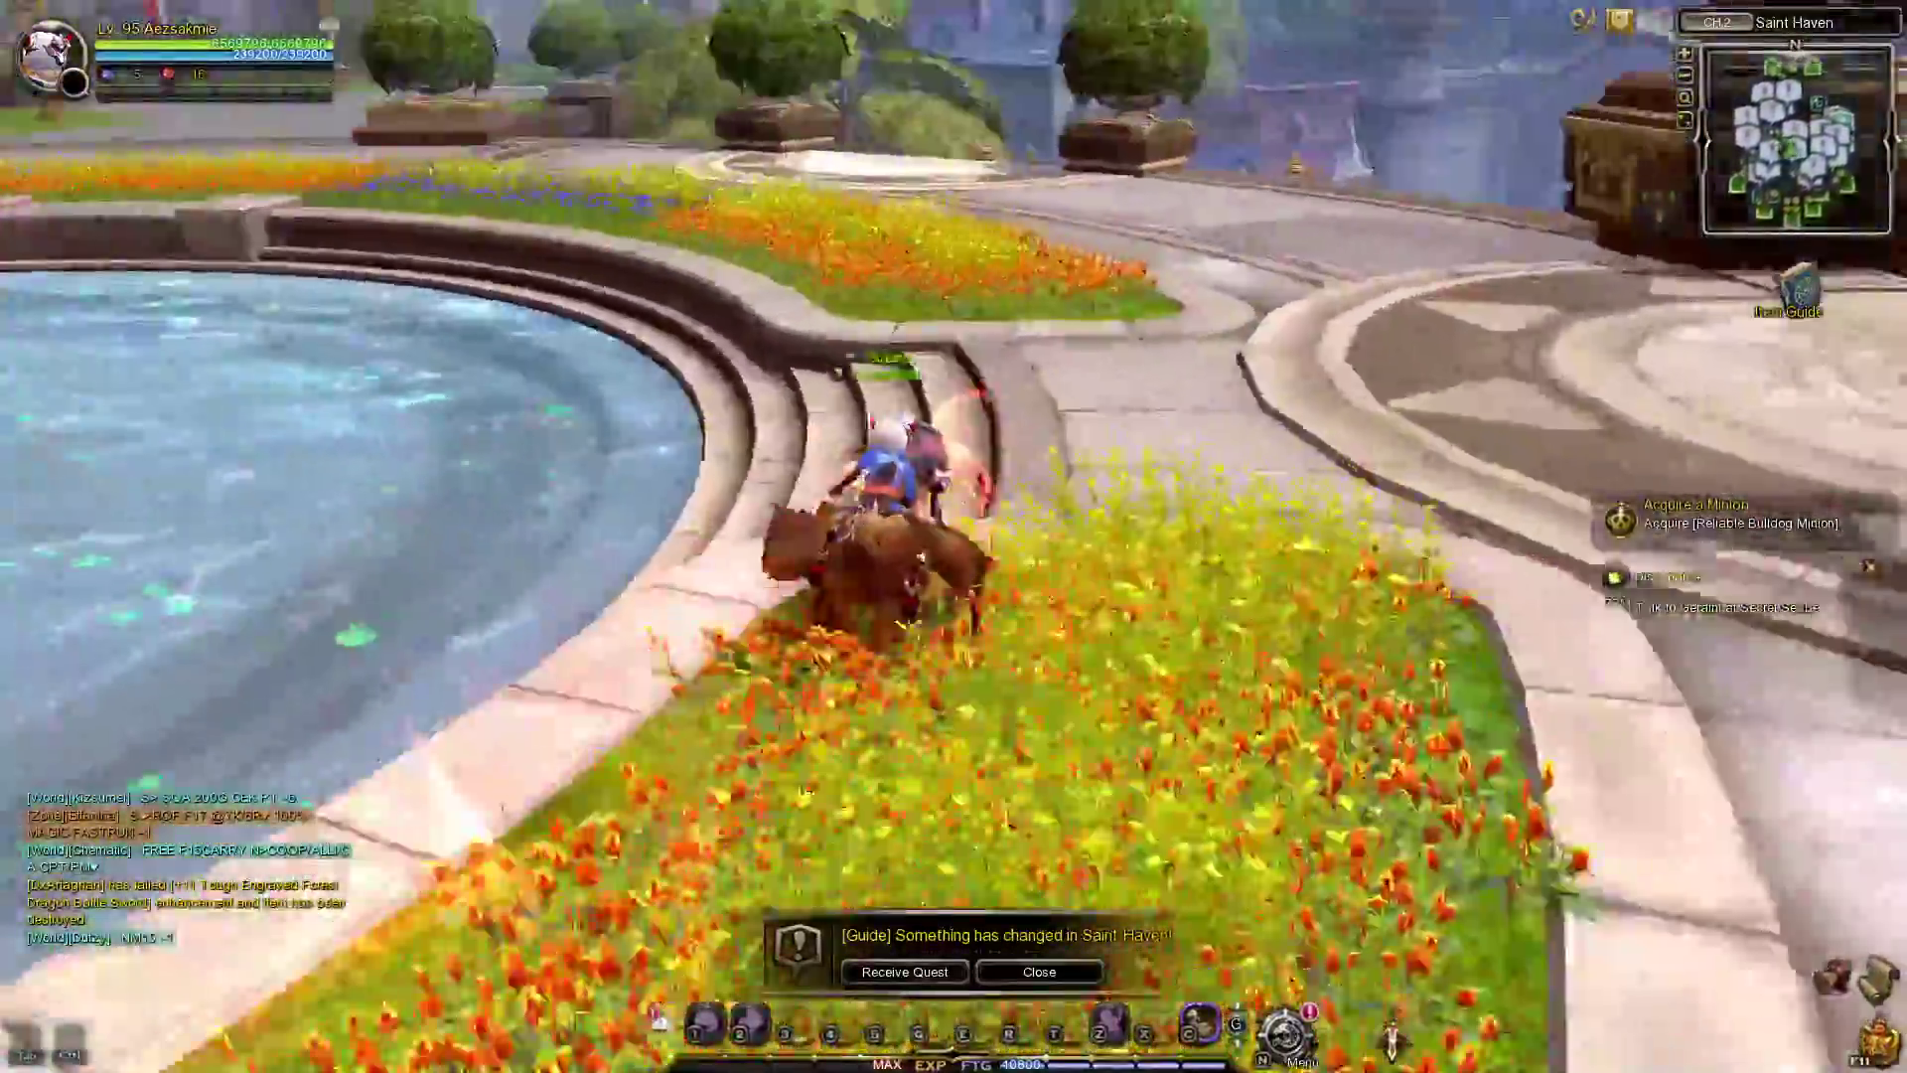
{"action": "key", "text": "w"}
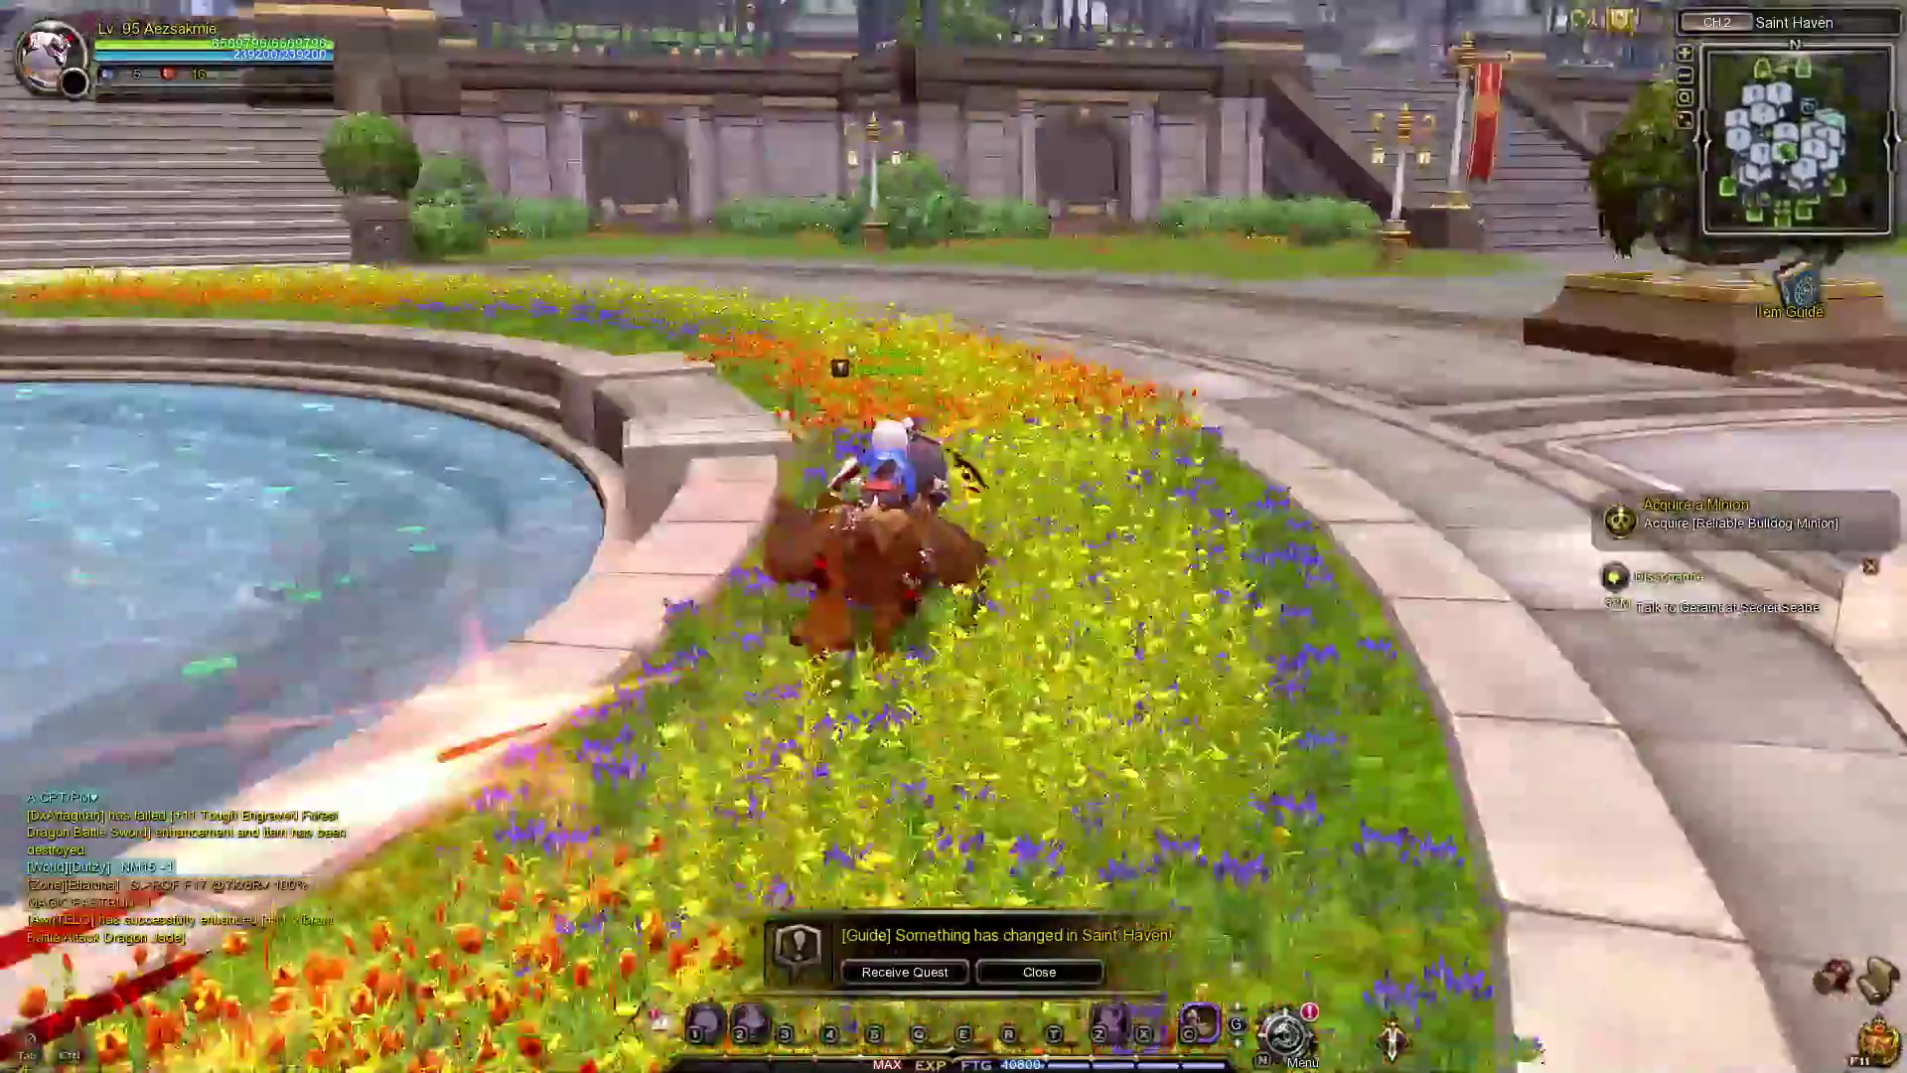
{"action": "key", "text": "w"}
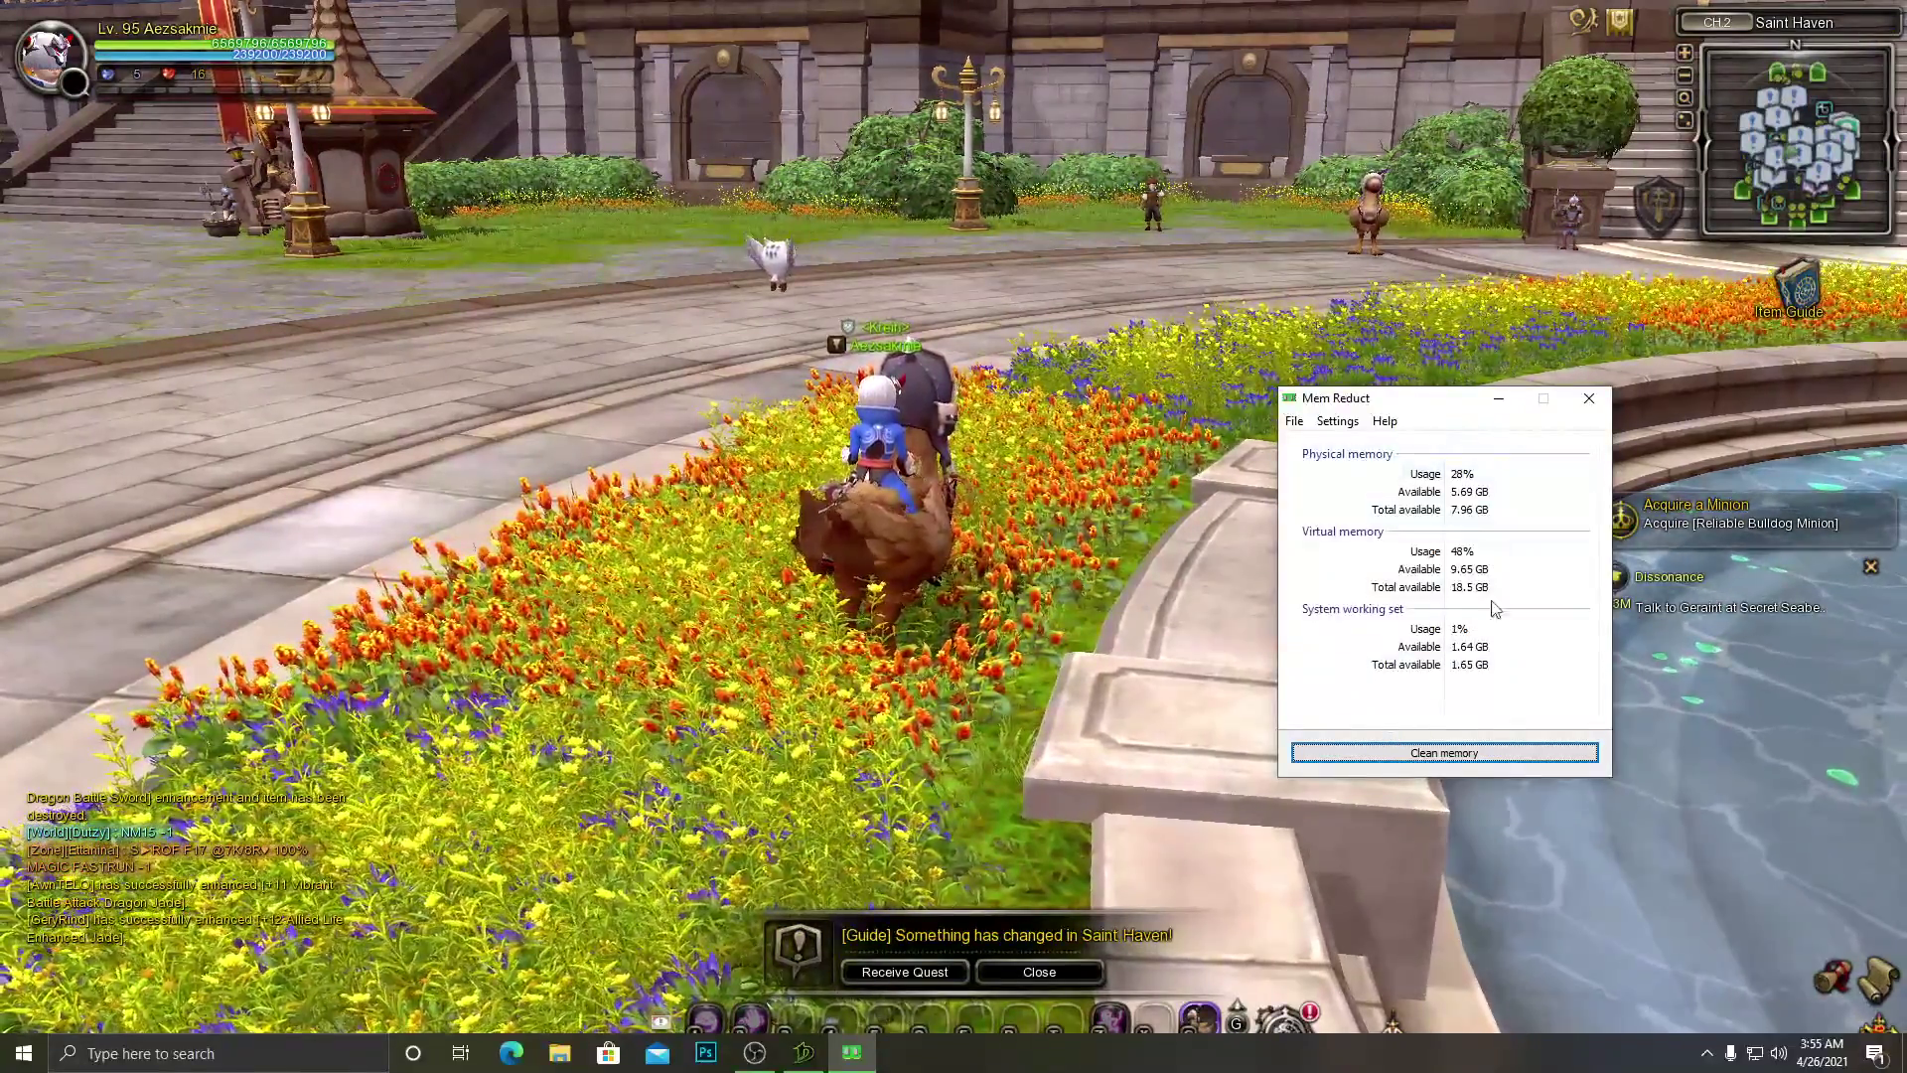
Run another confirmed Mem Reduct clean freeing 205 MB, then reveal the hidden tray icons.
{"action": "left_click", "coordinate": [1490, 753]}
{"action": "left_click", "coordinate": [1500, 617]}
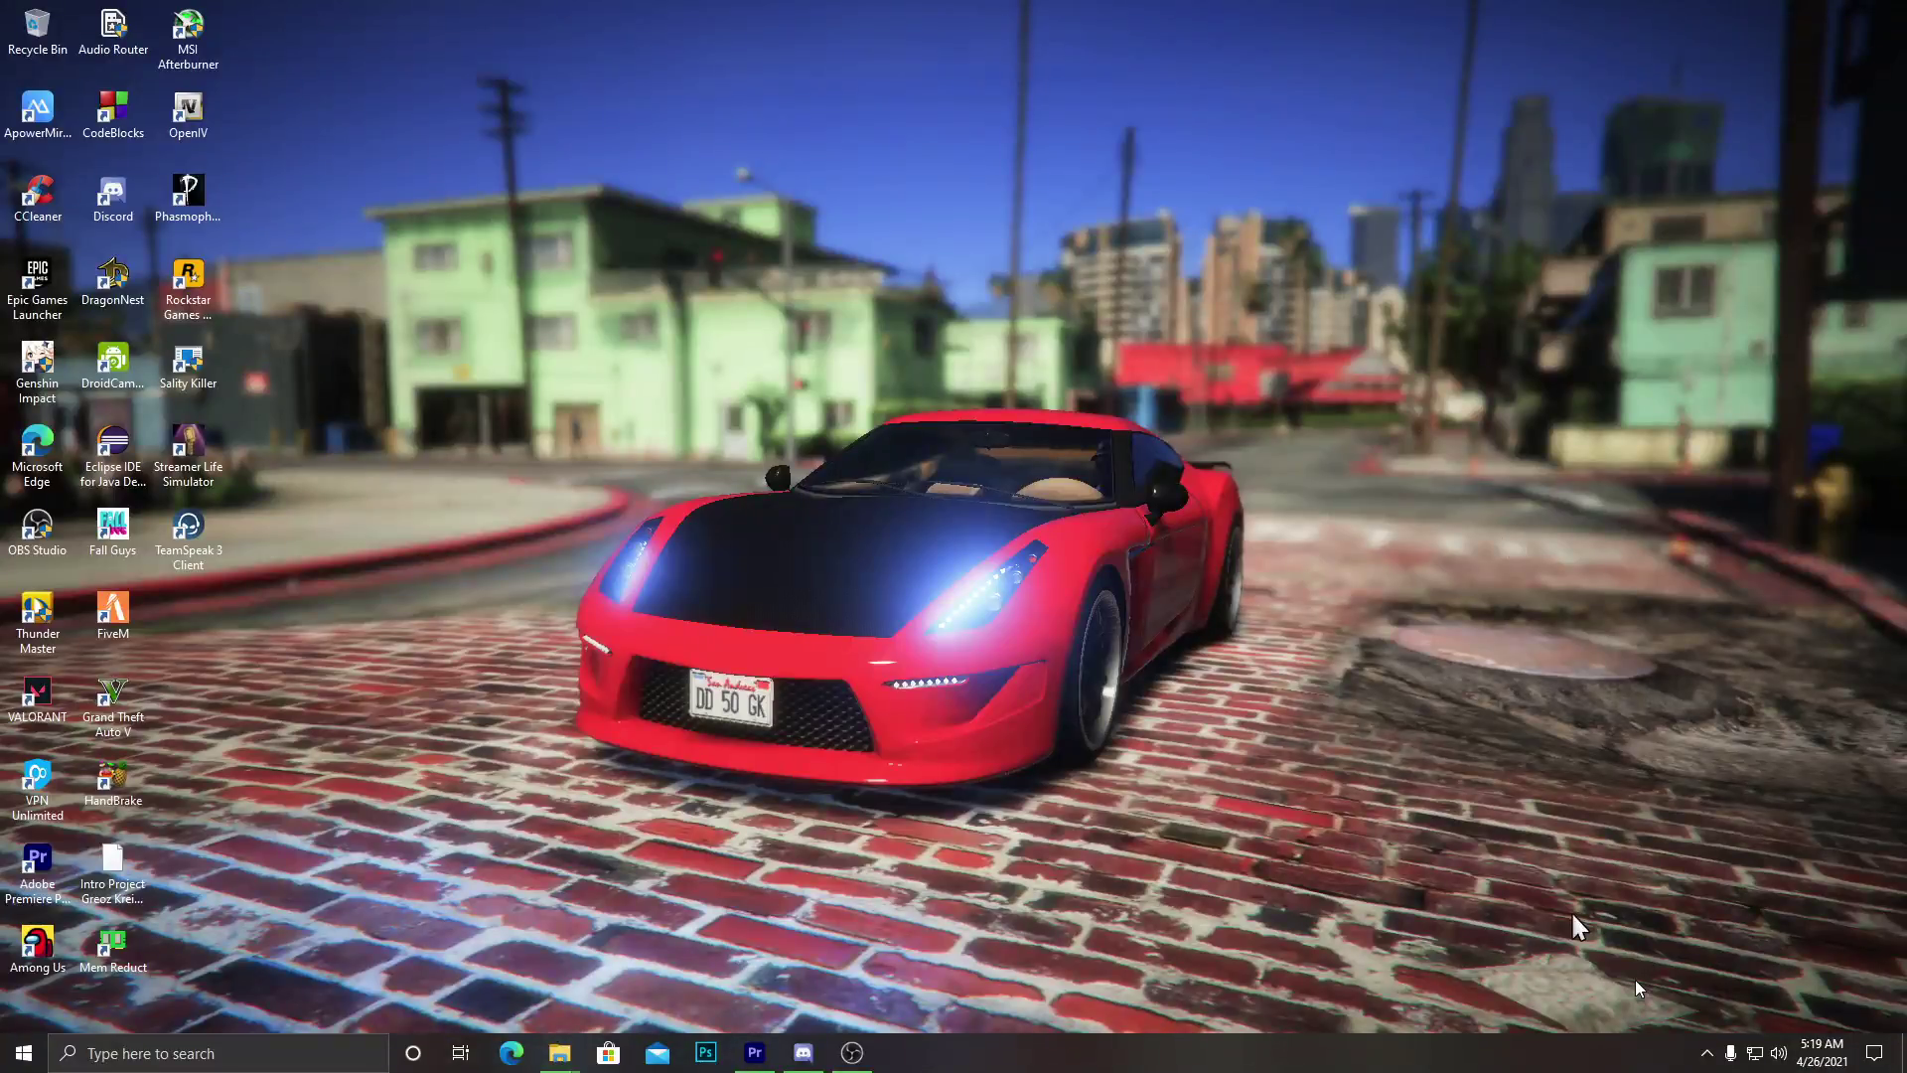
{"action": "left_click", "coordinate": [1707, 1053]}
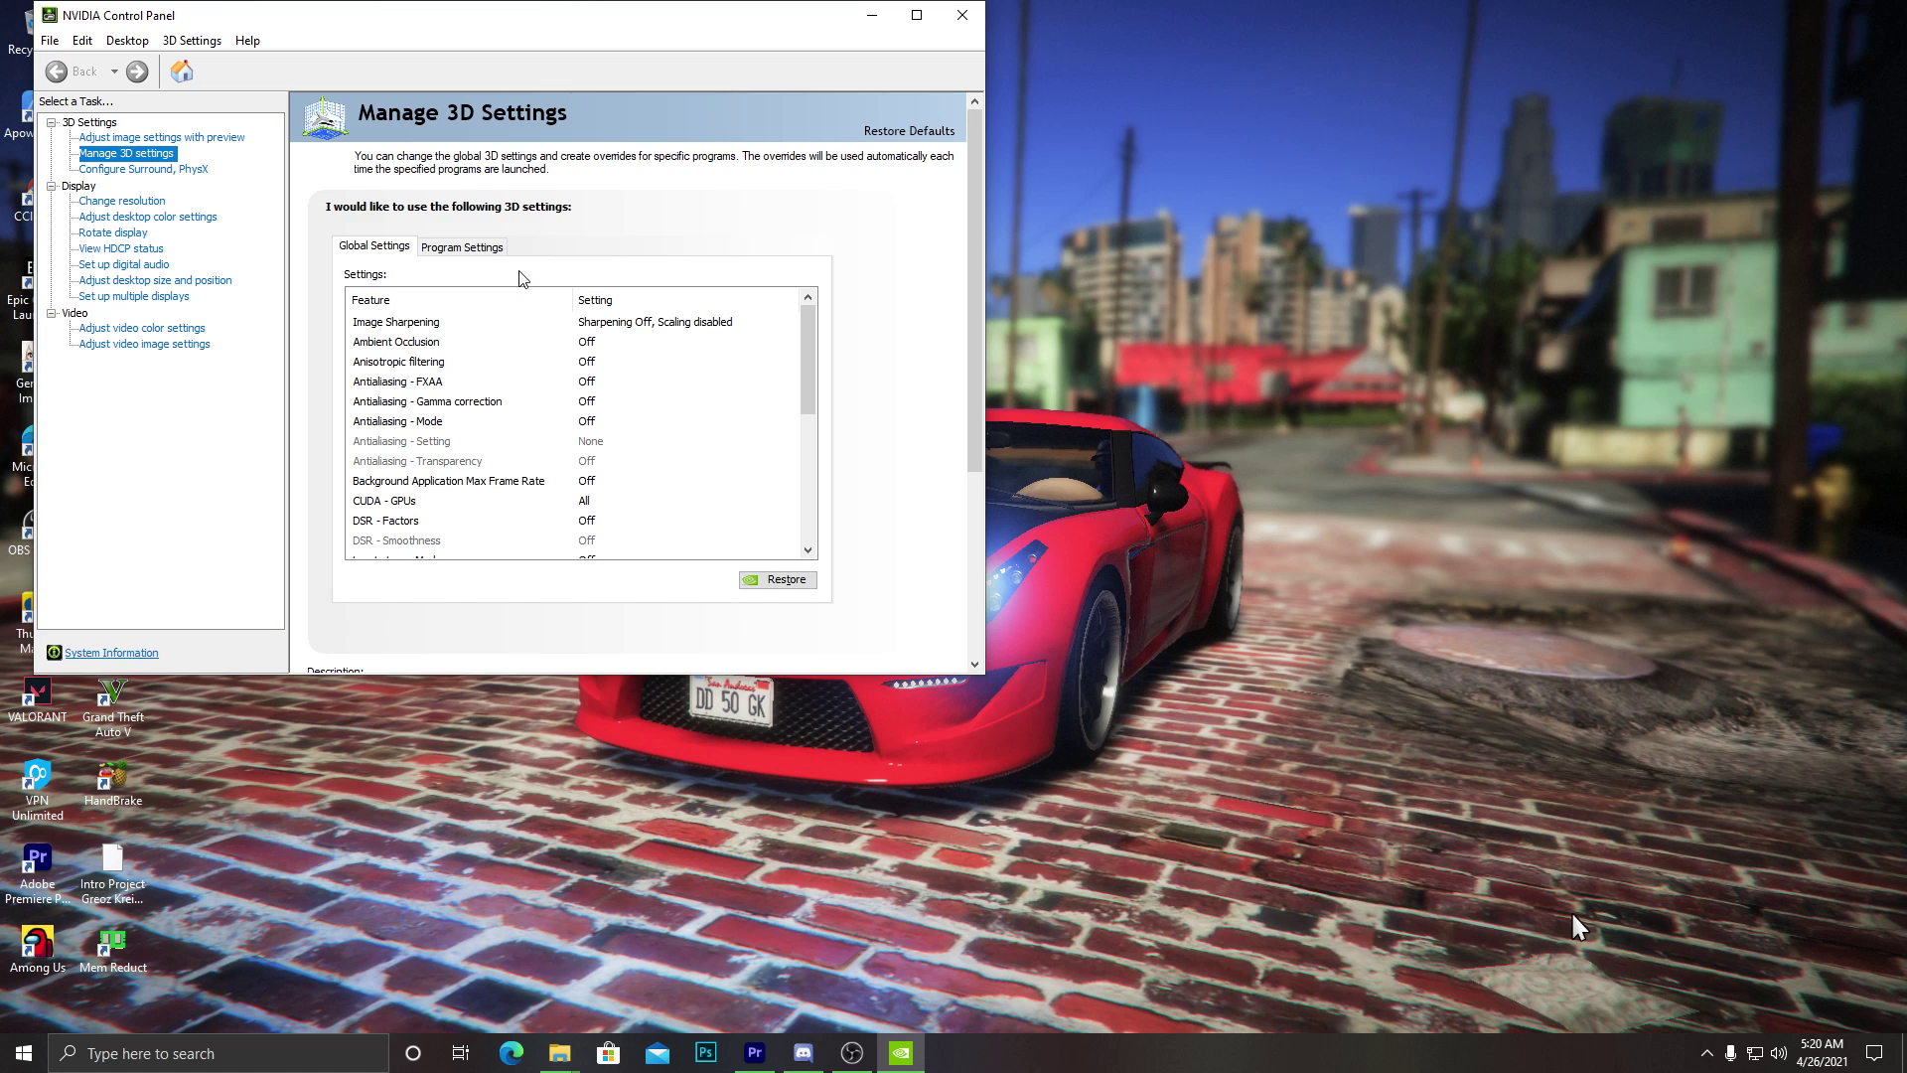
Maximize the panel, choose the performance-emphasizing image preference, and show Manage 3D Settings' Program Settings.
{"action": "left_click", "coordinate": [917, 15]}
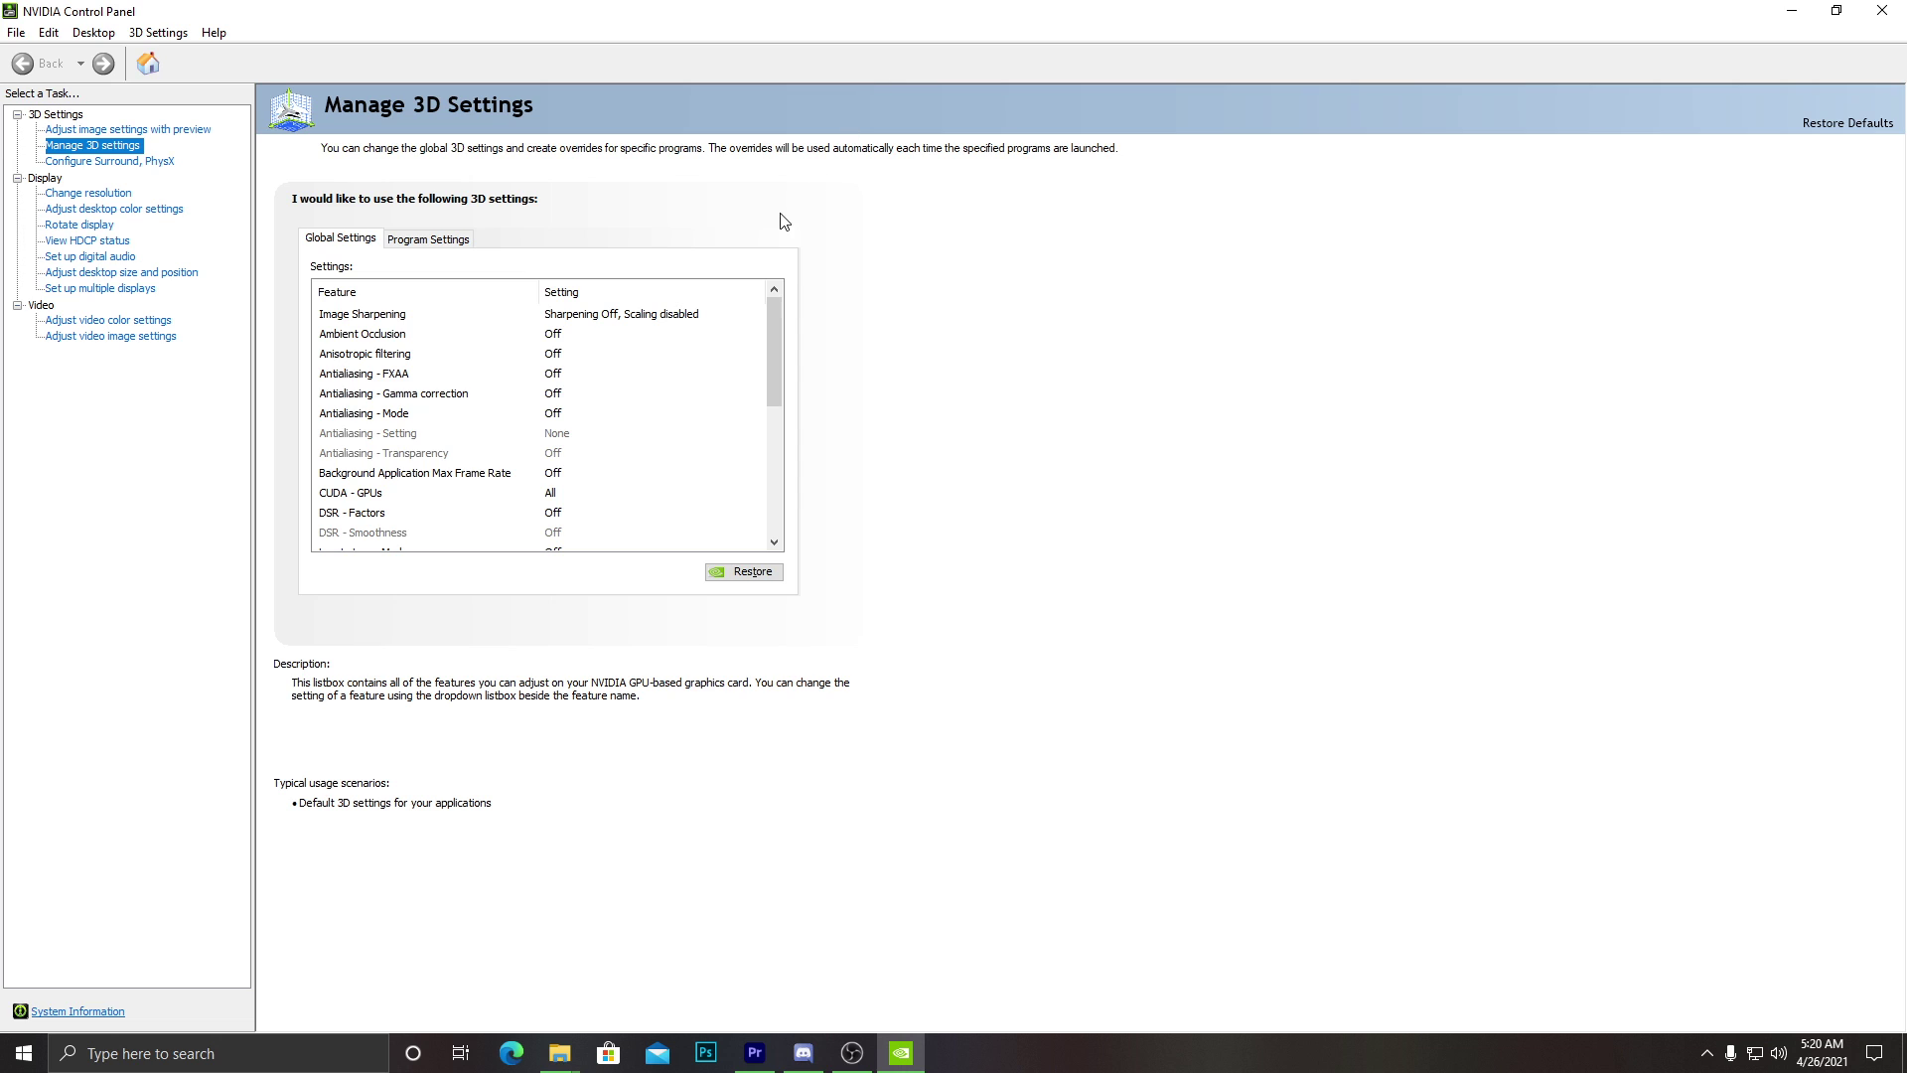
{"action": "left_click", "coordinate": [124, 131]}
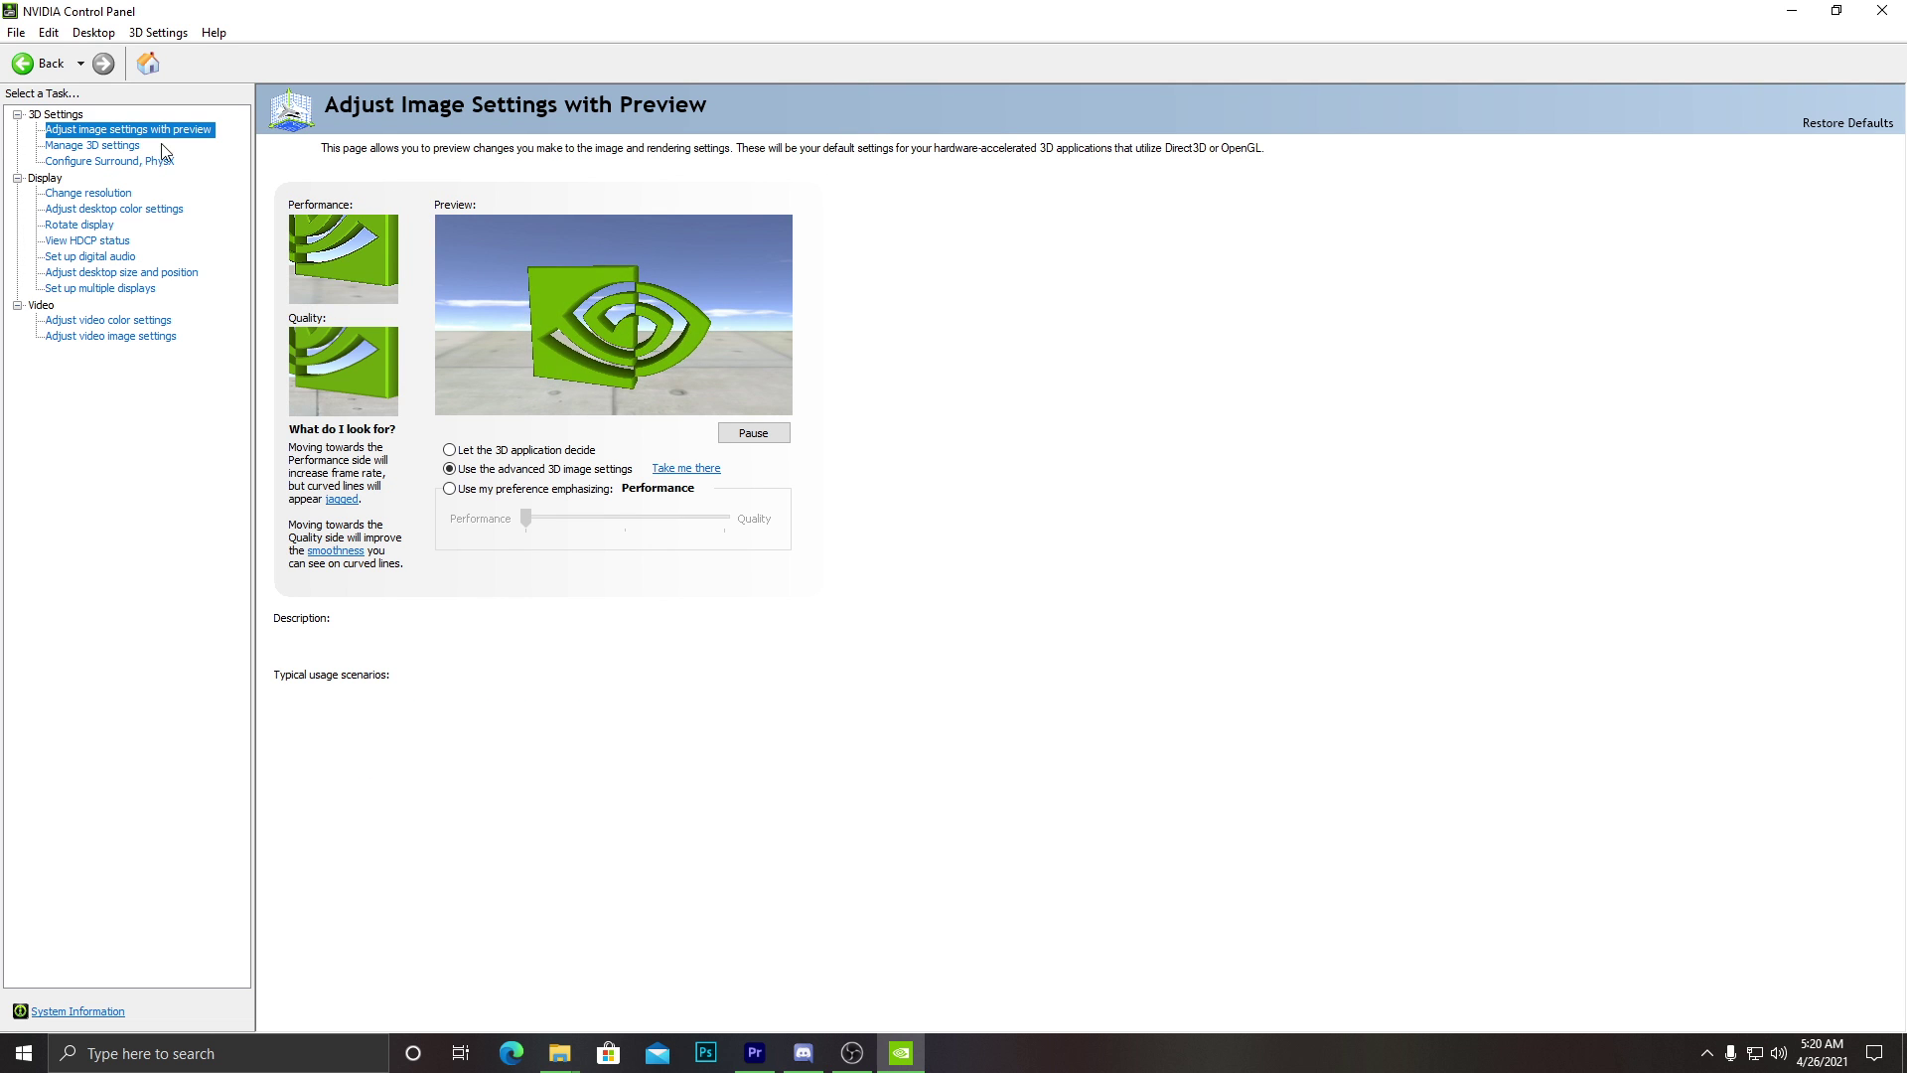
{"action": "mouse_move", "coordinate": [467, 486]}
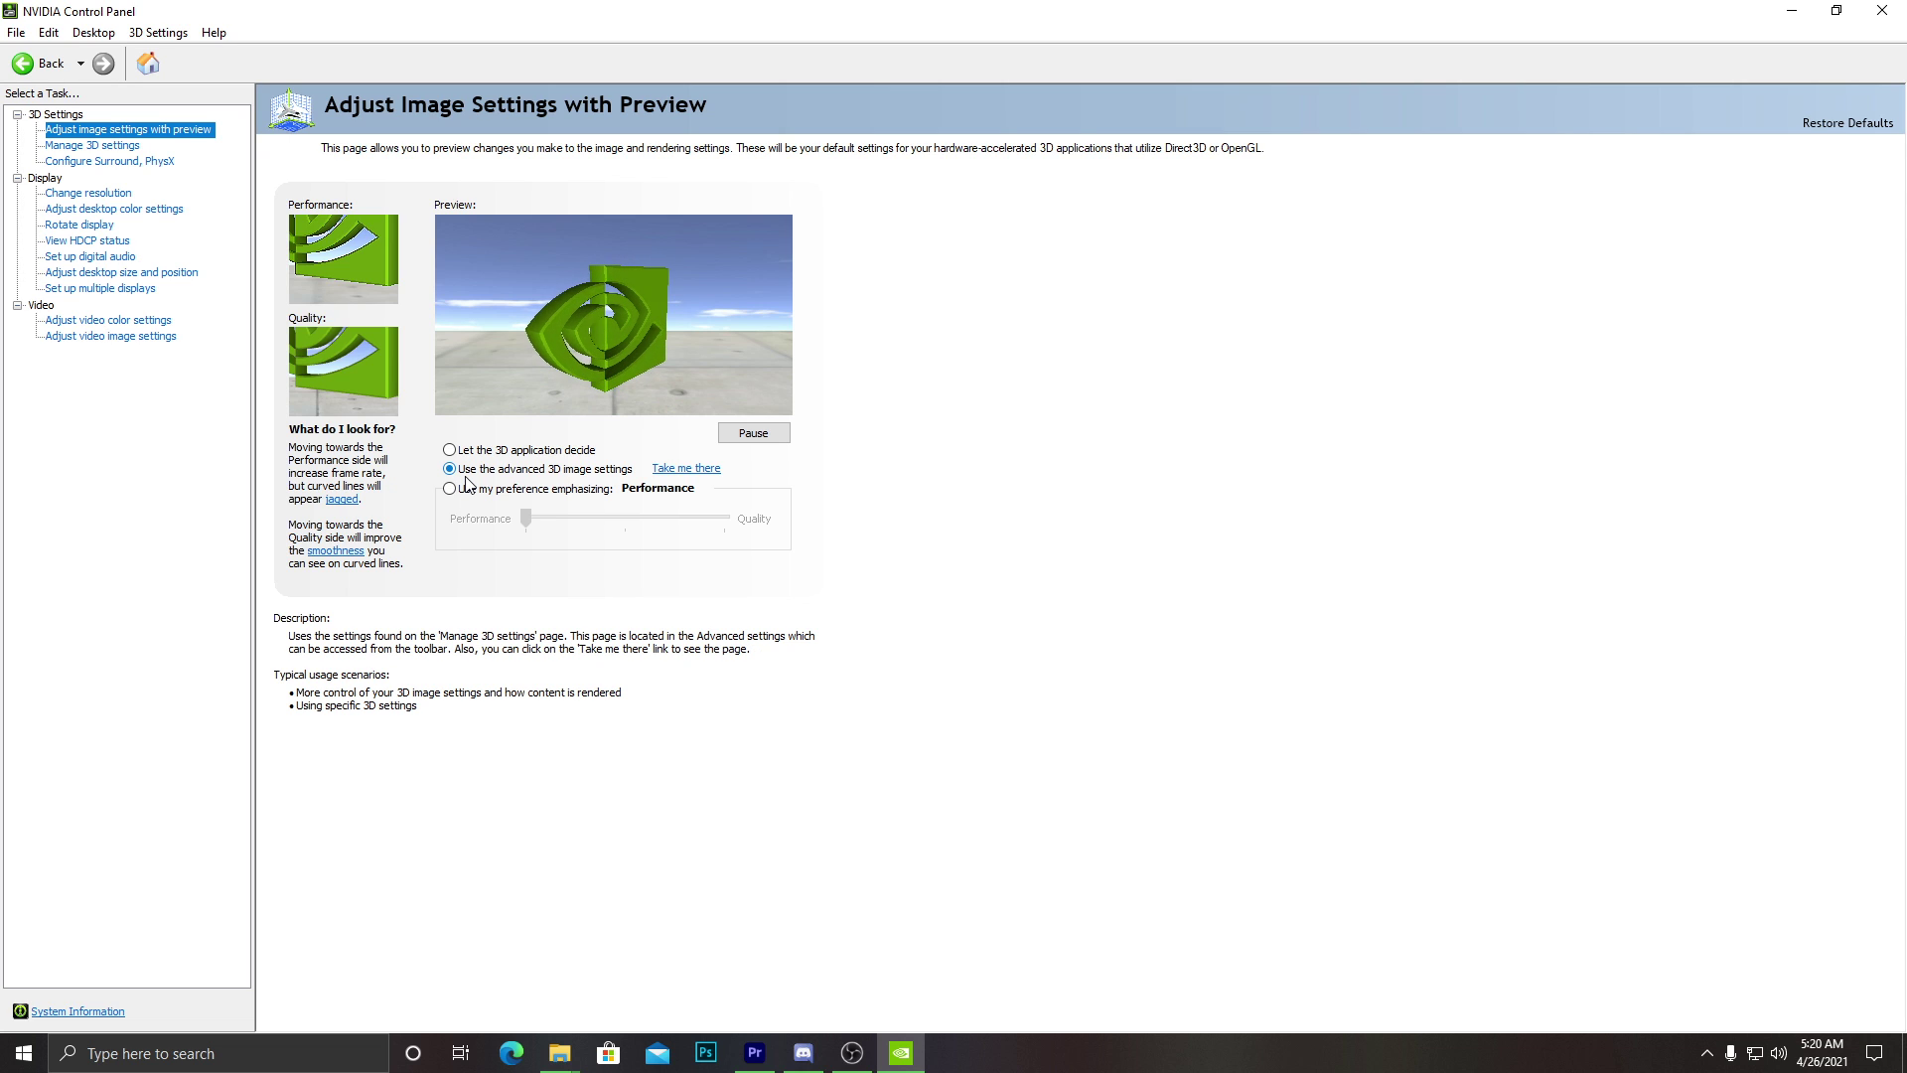
{"action": "left_click", "coordinate": [467, 487]}
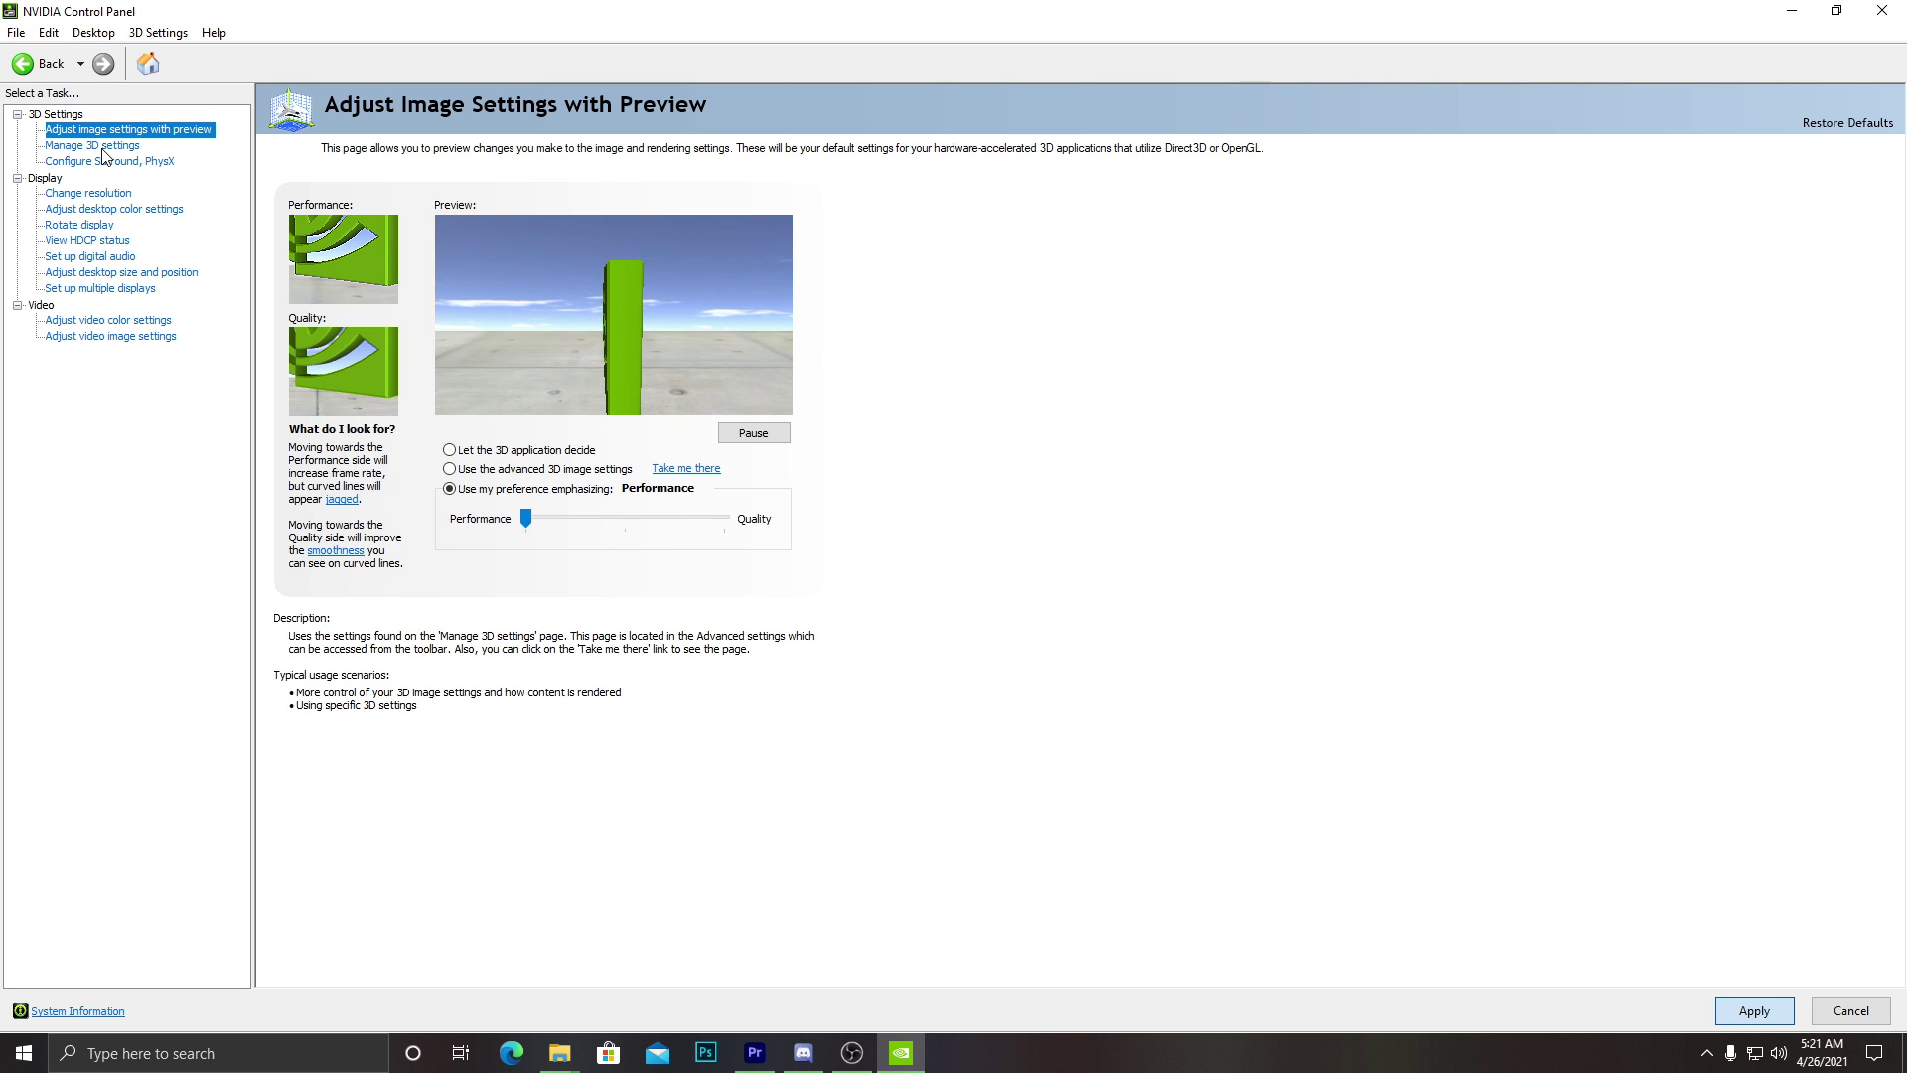
{"action": "left_click", "coordinate": [102, 148]}
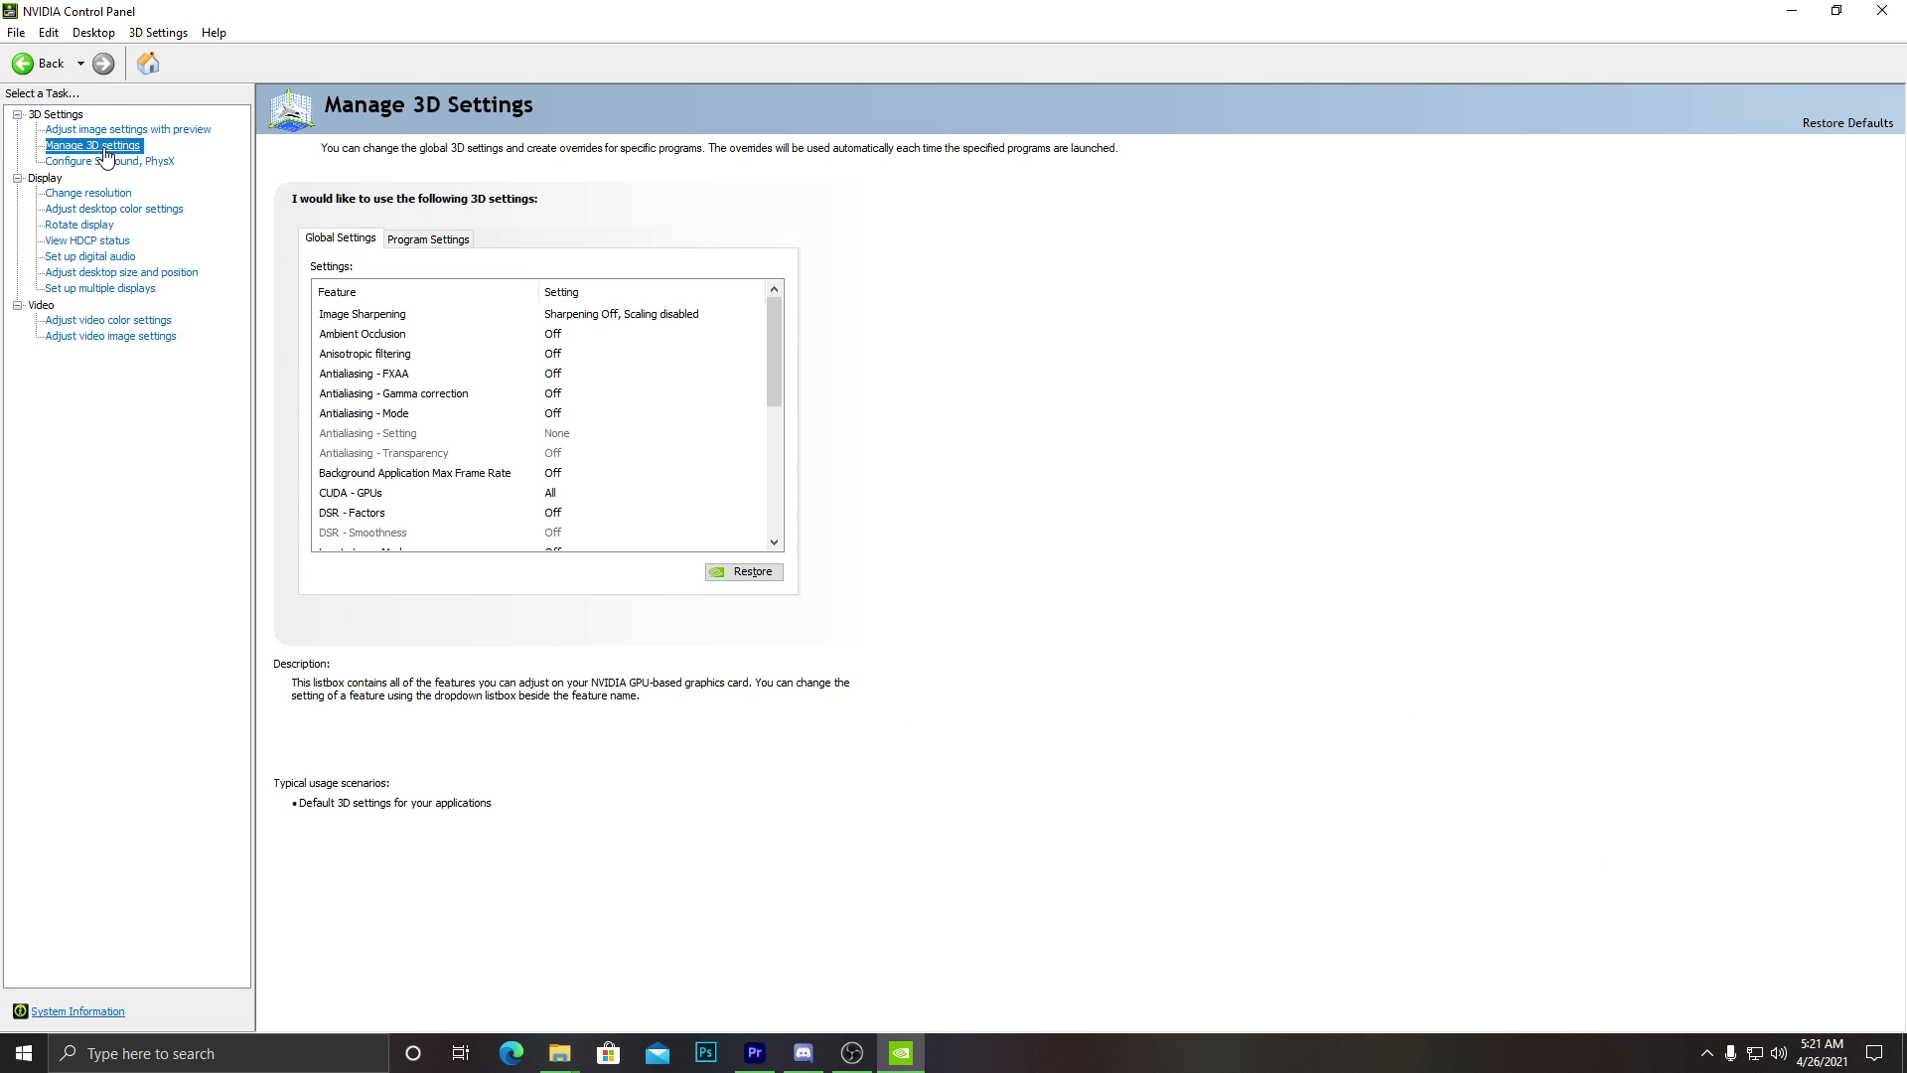
{"action": "left_click", "coordinate": [424, 239]}
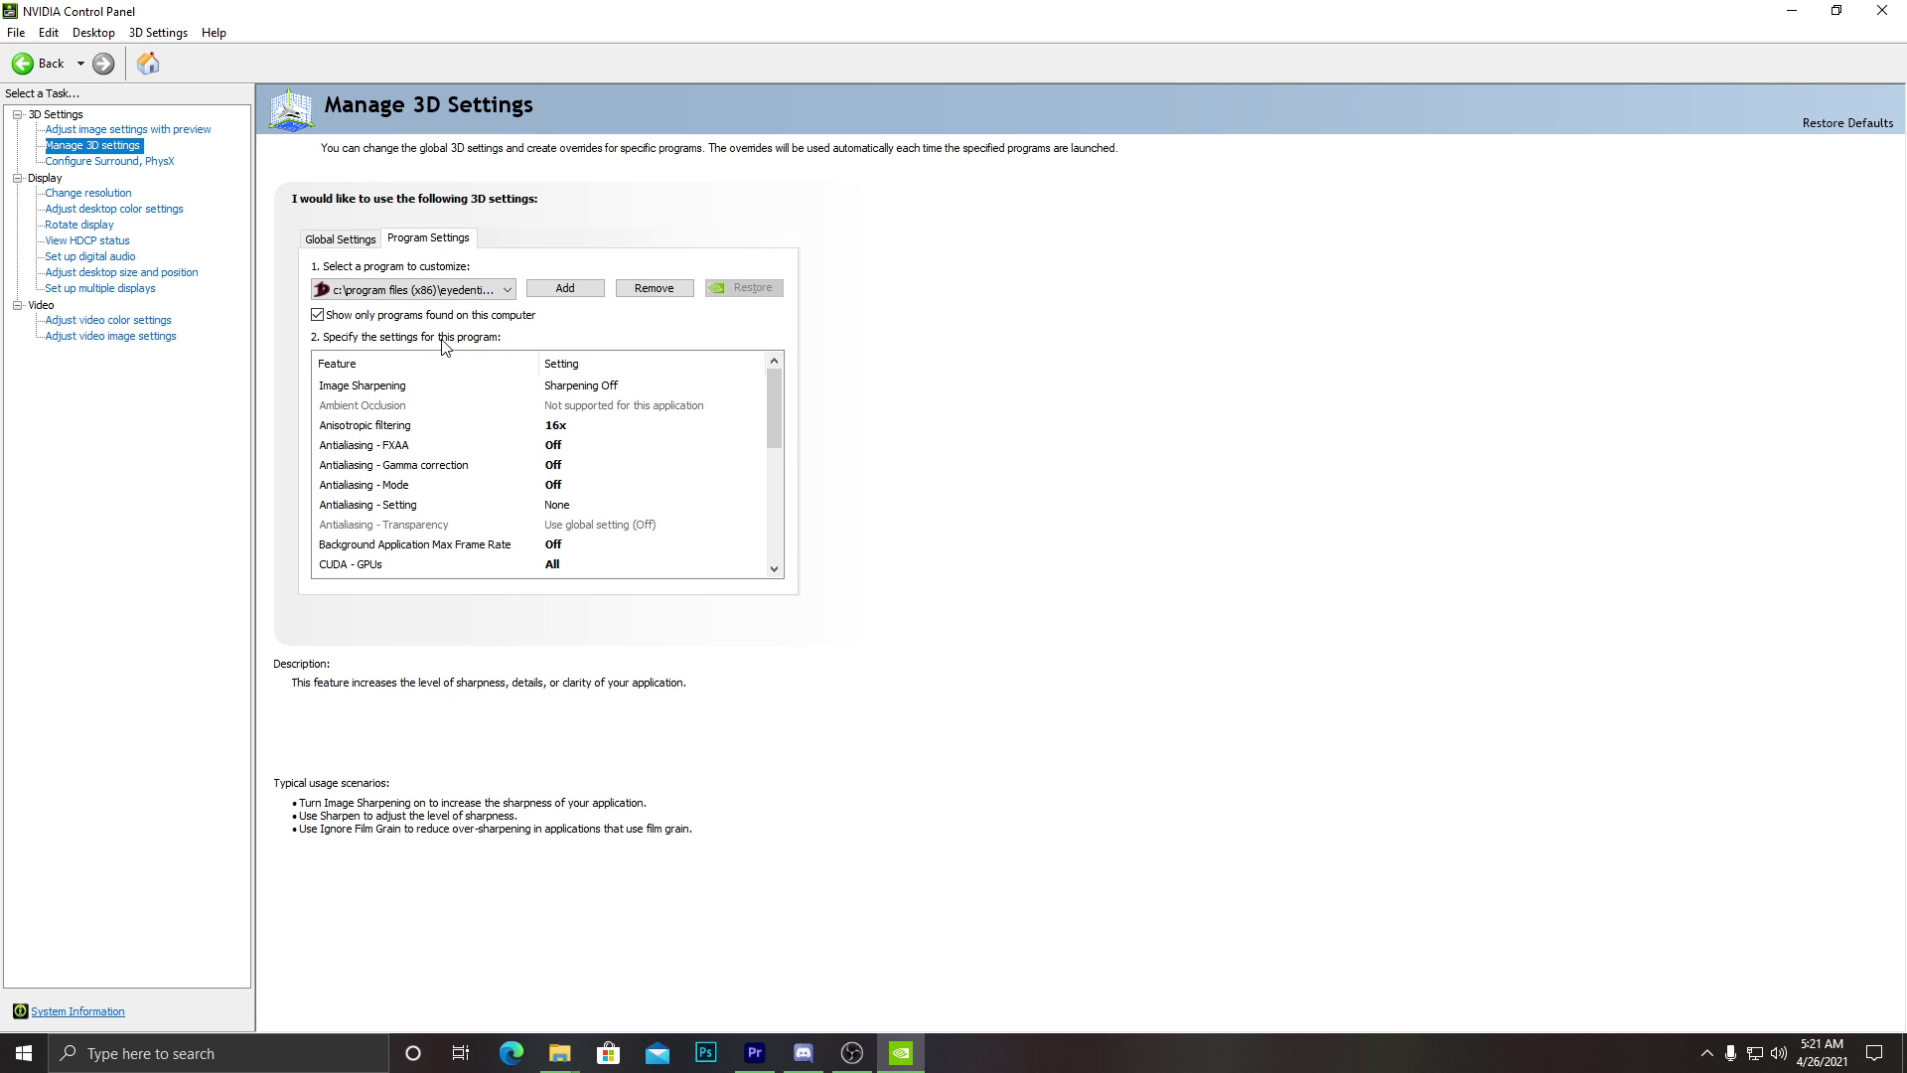
Dismiss the search flyout and keep DragonNest selected in the program list.
{"action": "left_click", "coordinate": [184, 1059]}
{"action": "left_click", "coordinate": [895, 732]}
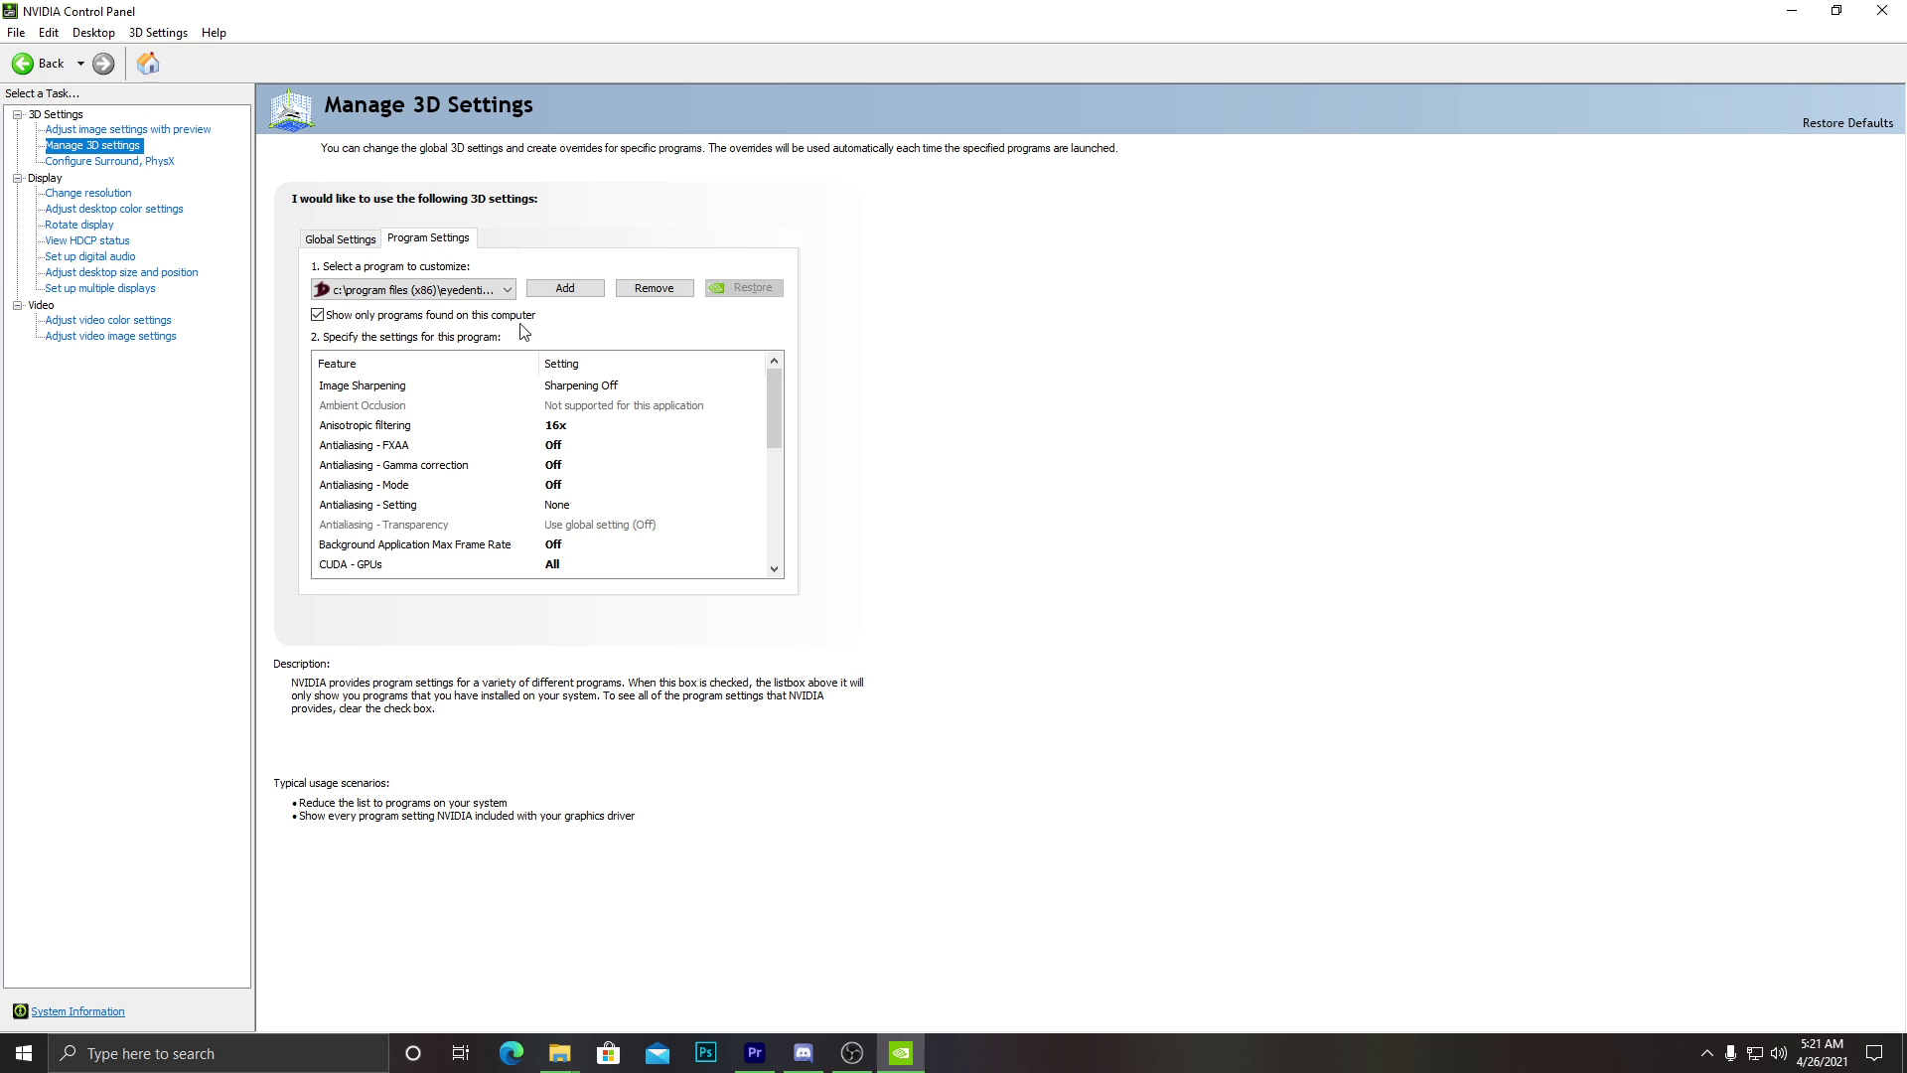
{"action": "left_click", "coordinate": [462, 294]}
{"action": "left_click", "coordinate": [1232, 316]}
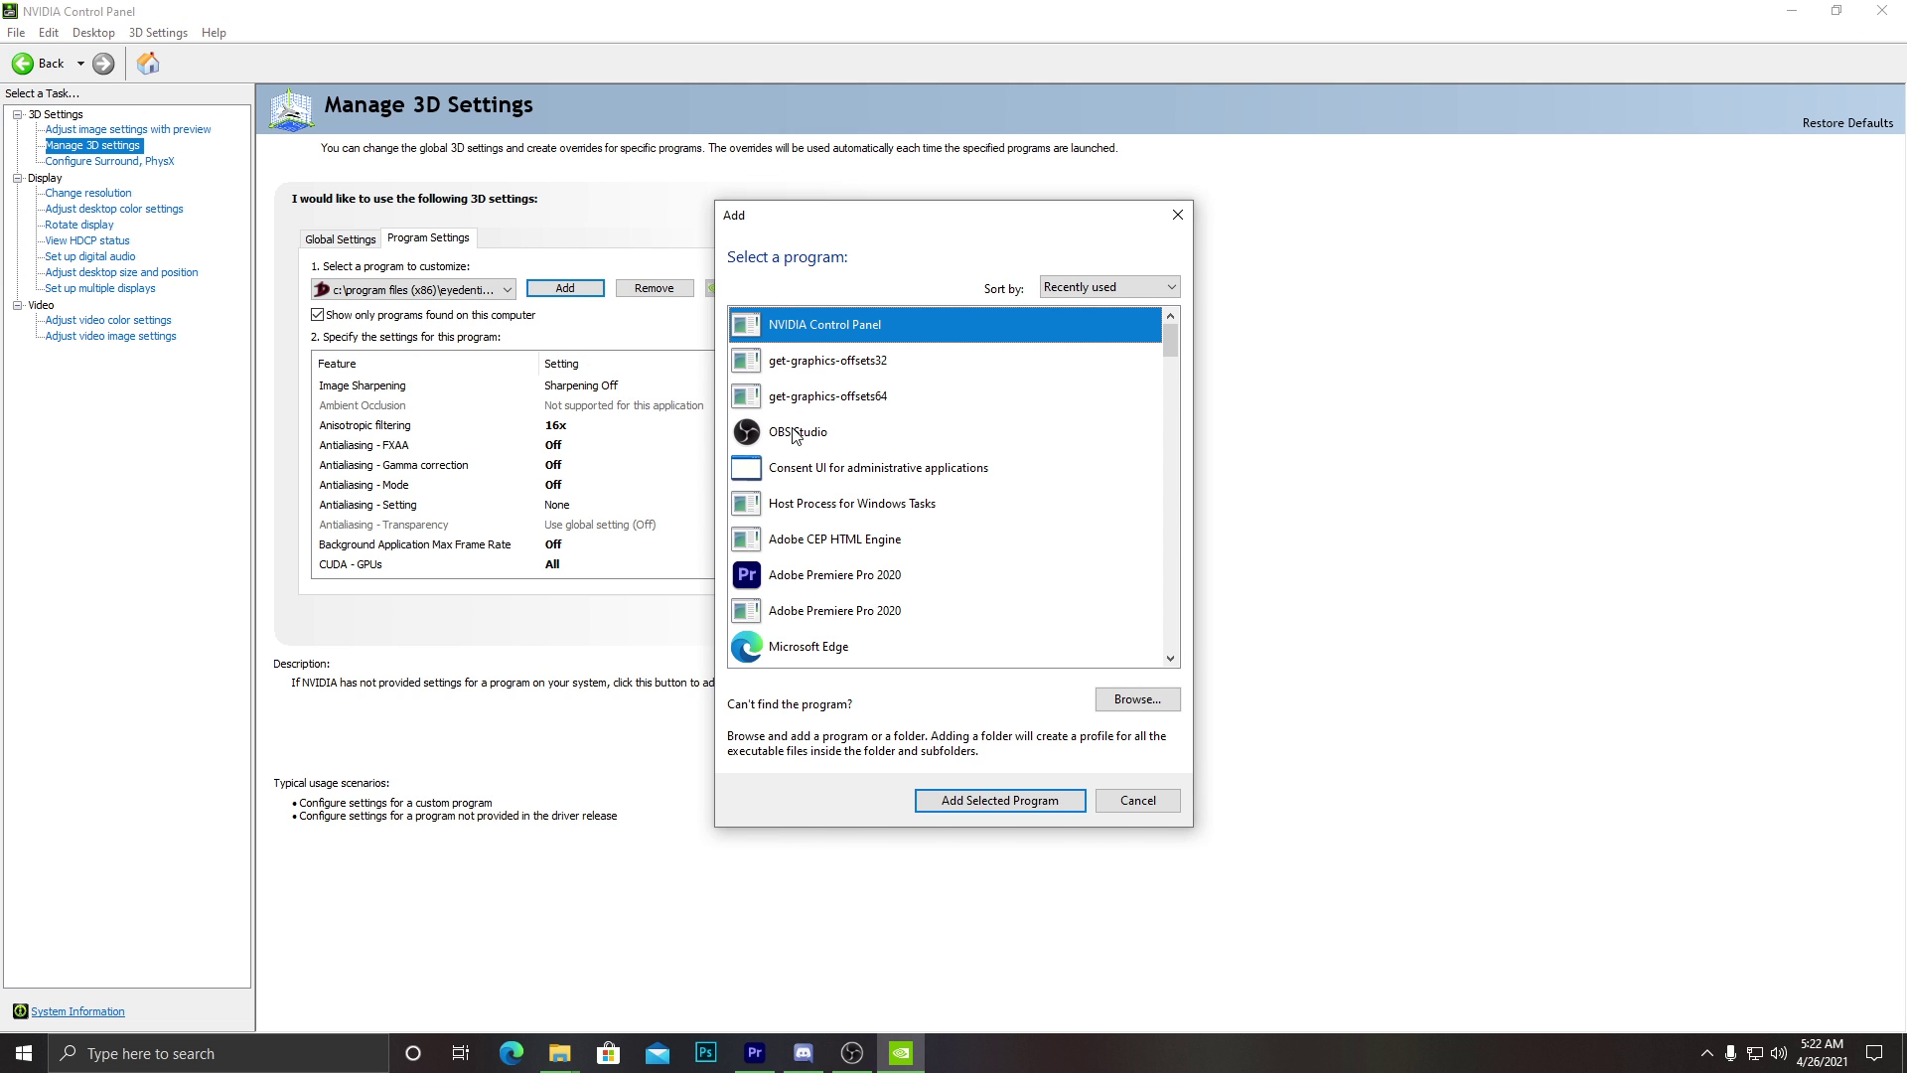
Browse for the DragonNest_x64 executable, then cancel both the file browser and Add program dialog.
{"action": "left_click_drag", "start_coordinate": [1170, 331], "coordinate": [1173, 461]}
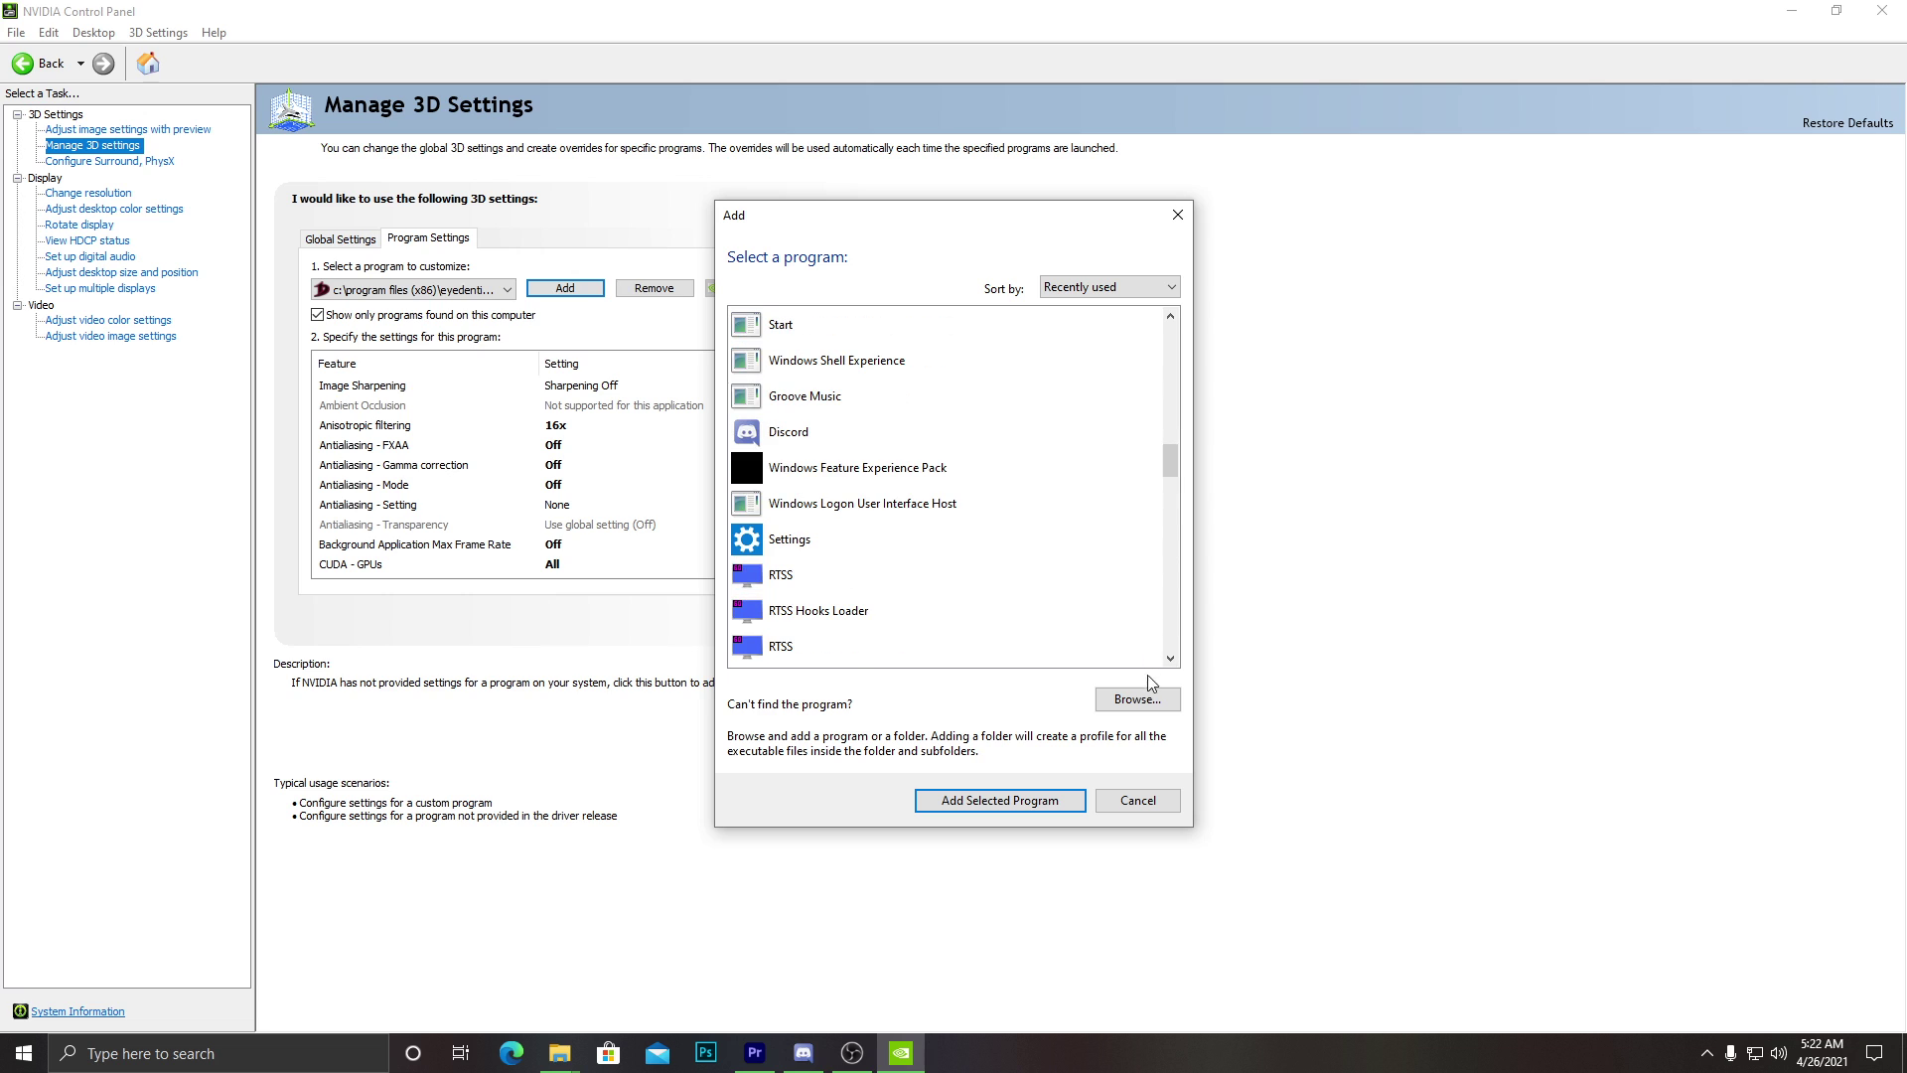
{"action": "left_click", "coordinate": [1140, 700]}
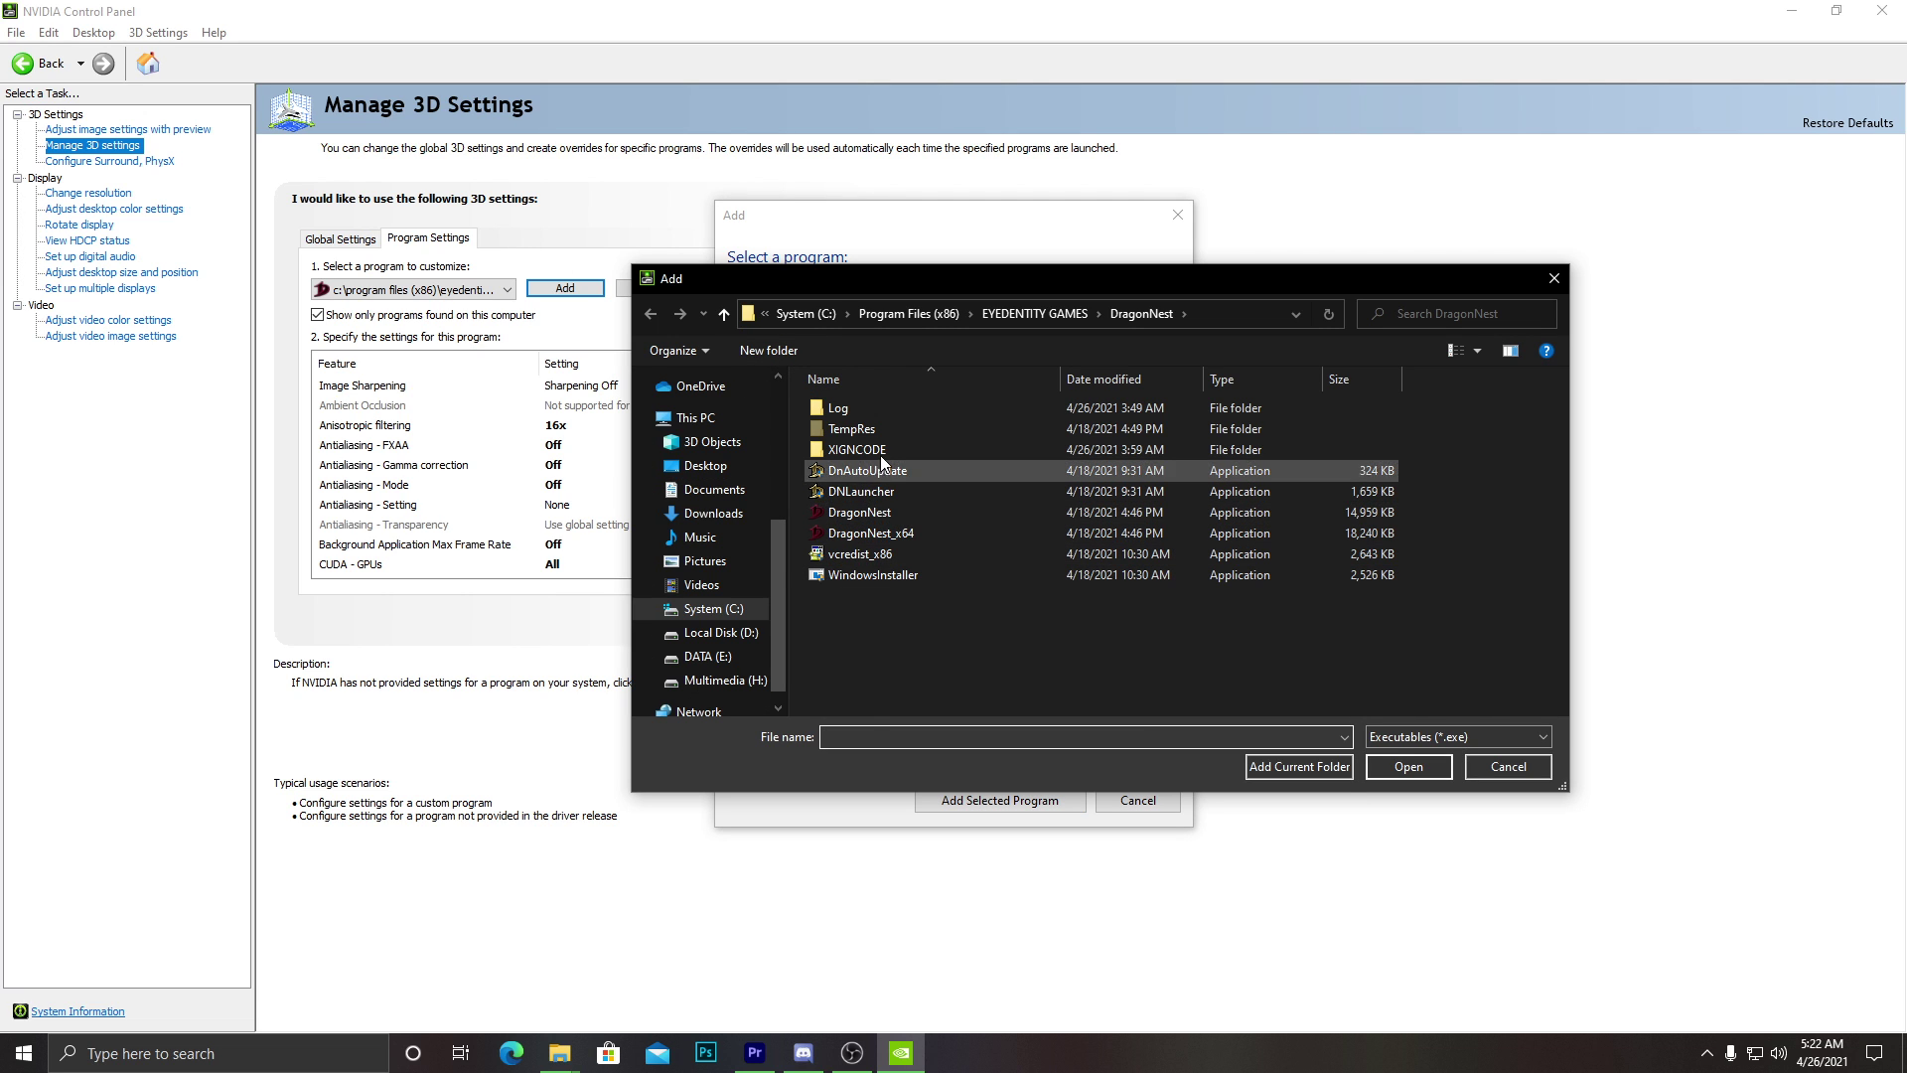
{"action": "left_click", "coordinate": [968, 532]}
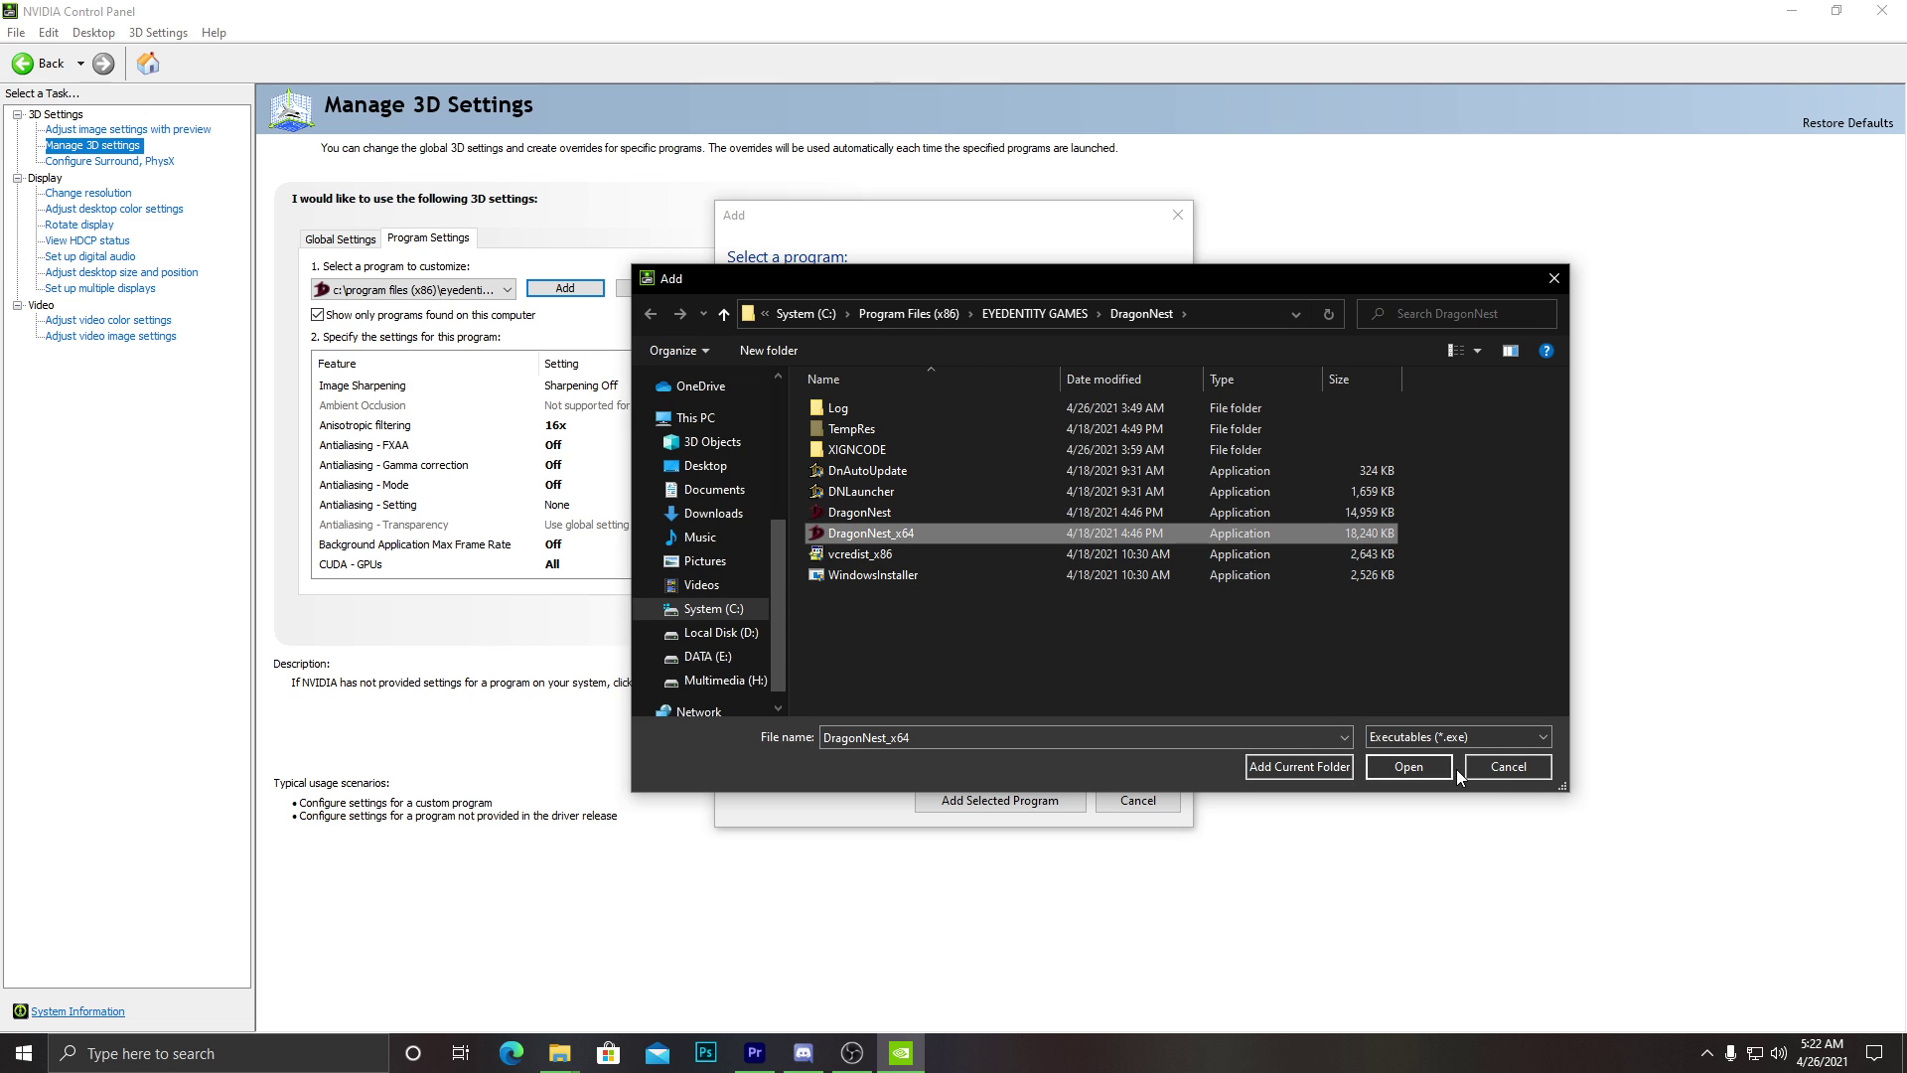
{"action": "left_click", "coordinate": [1487, 773]}
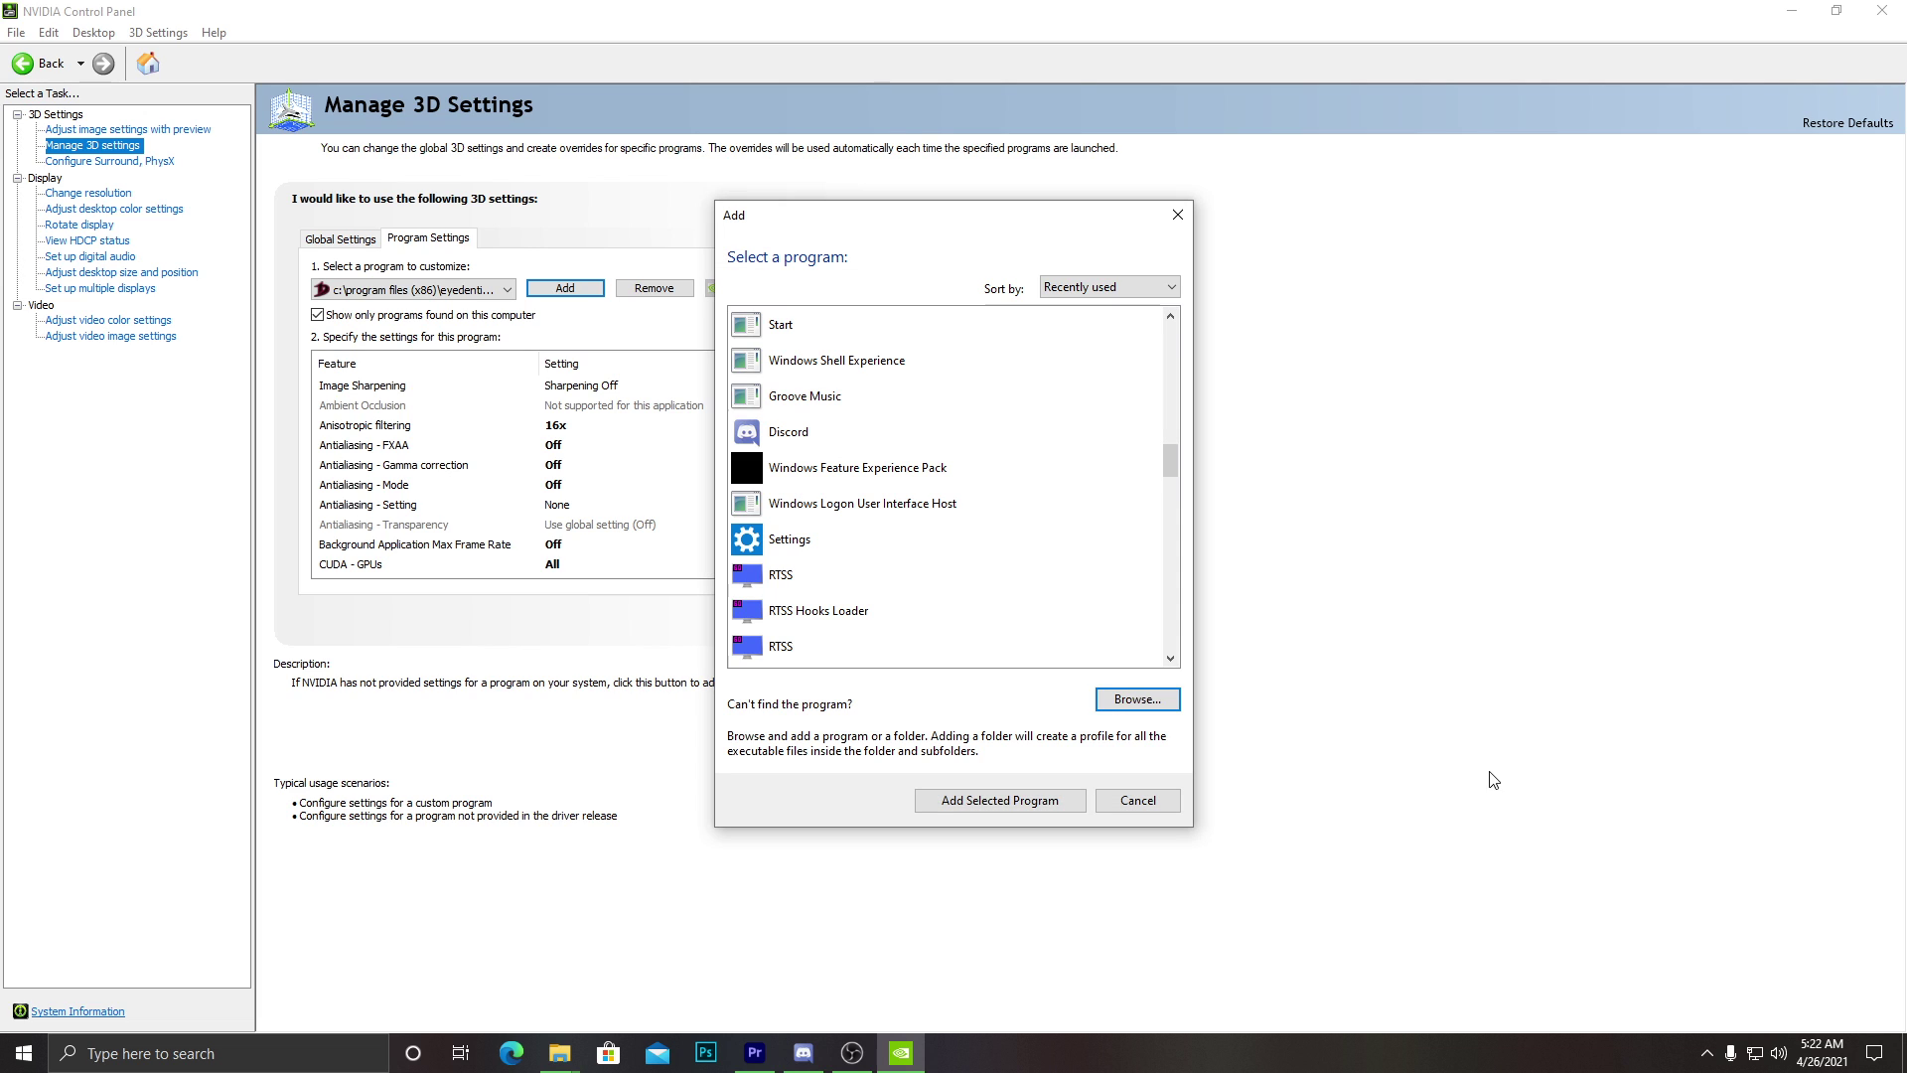
{"action": "left_click", "coordinate": [1137, 800]}
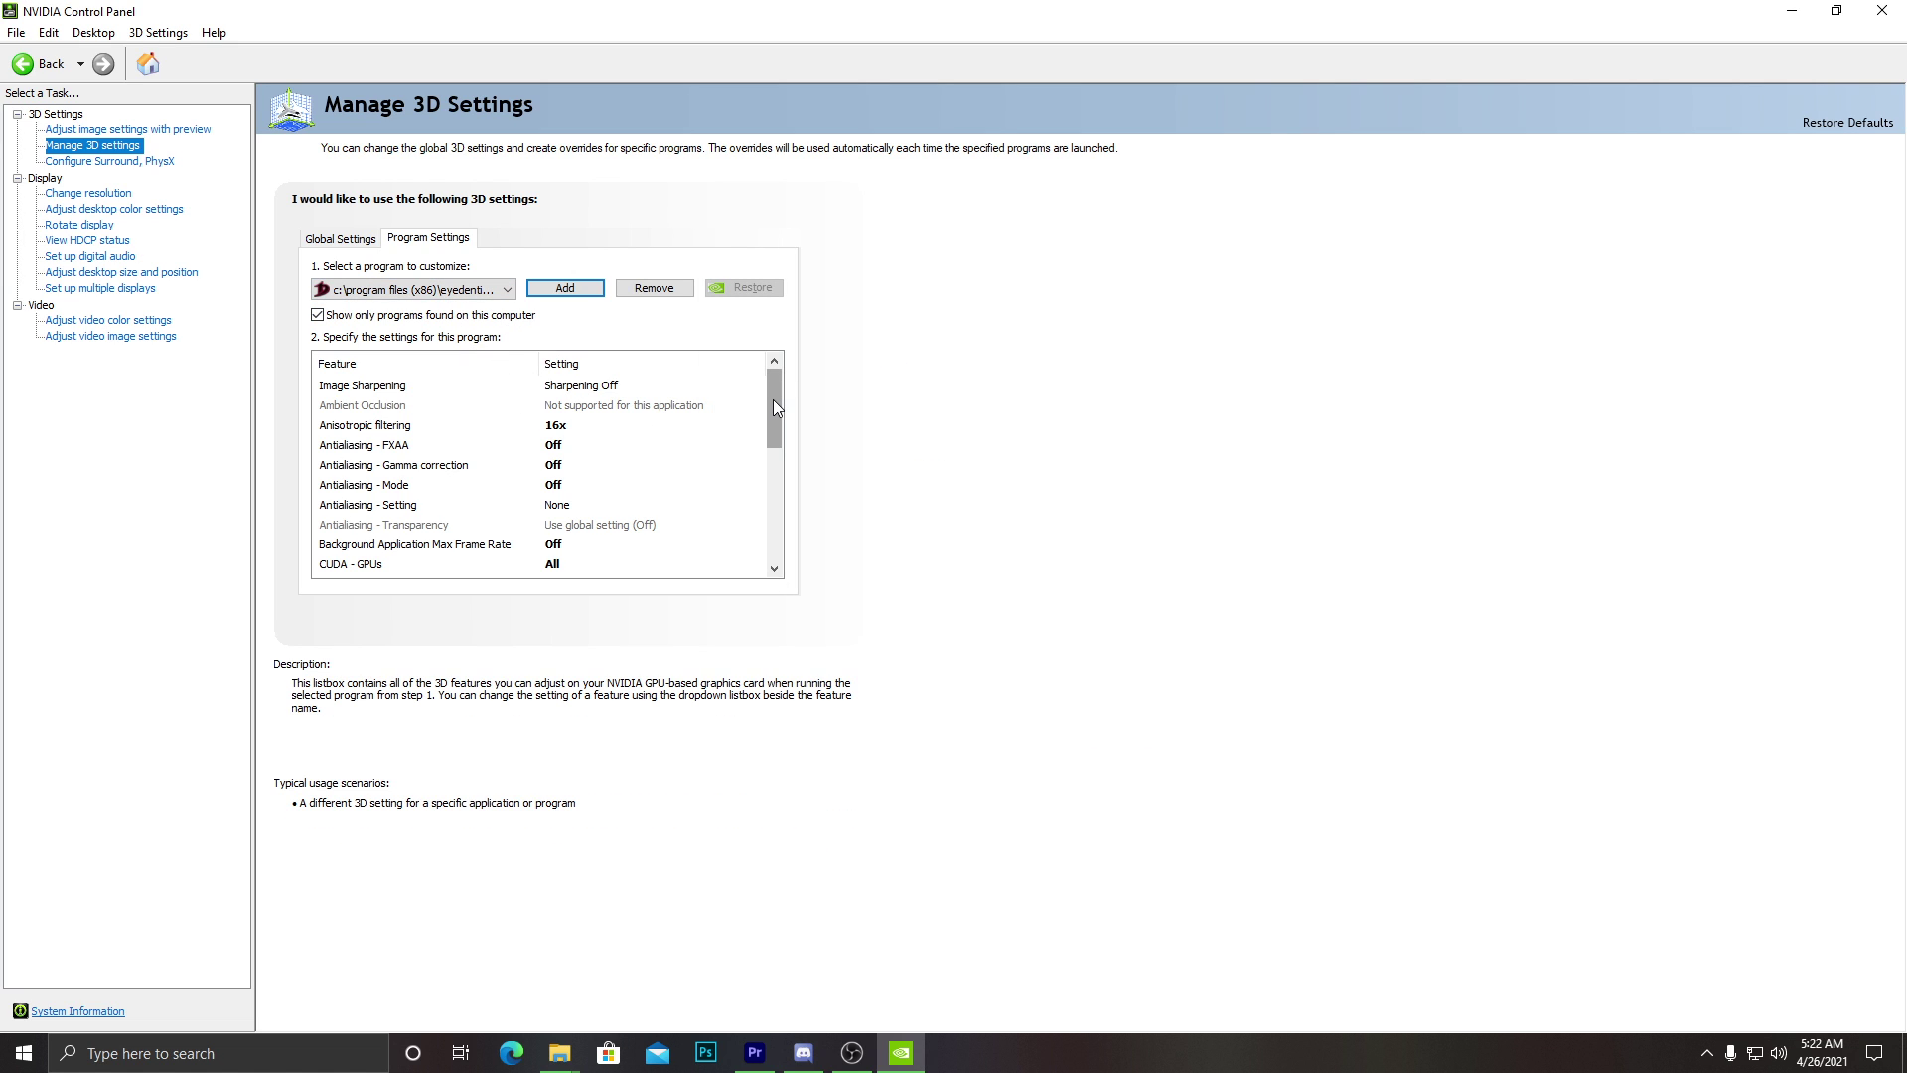
{"action": "left_click_drag", "start_coordinate": [773, 408], "coordinate": [701, 386]}
Set anisotropic filtering to Off and check CUDA - GPUs, leaving it at All.
{"action": "left_click", "coordinate": [571, 425]}
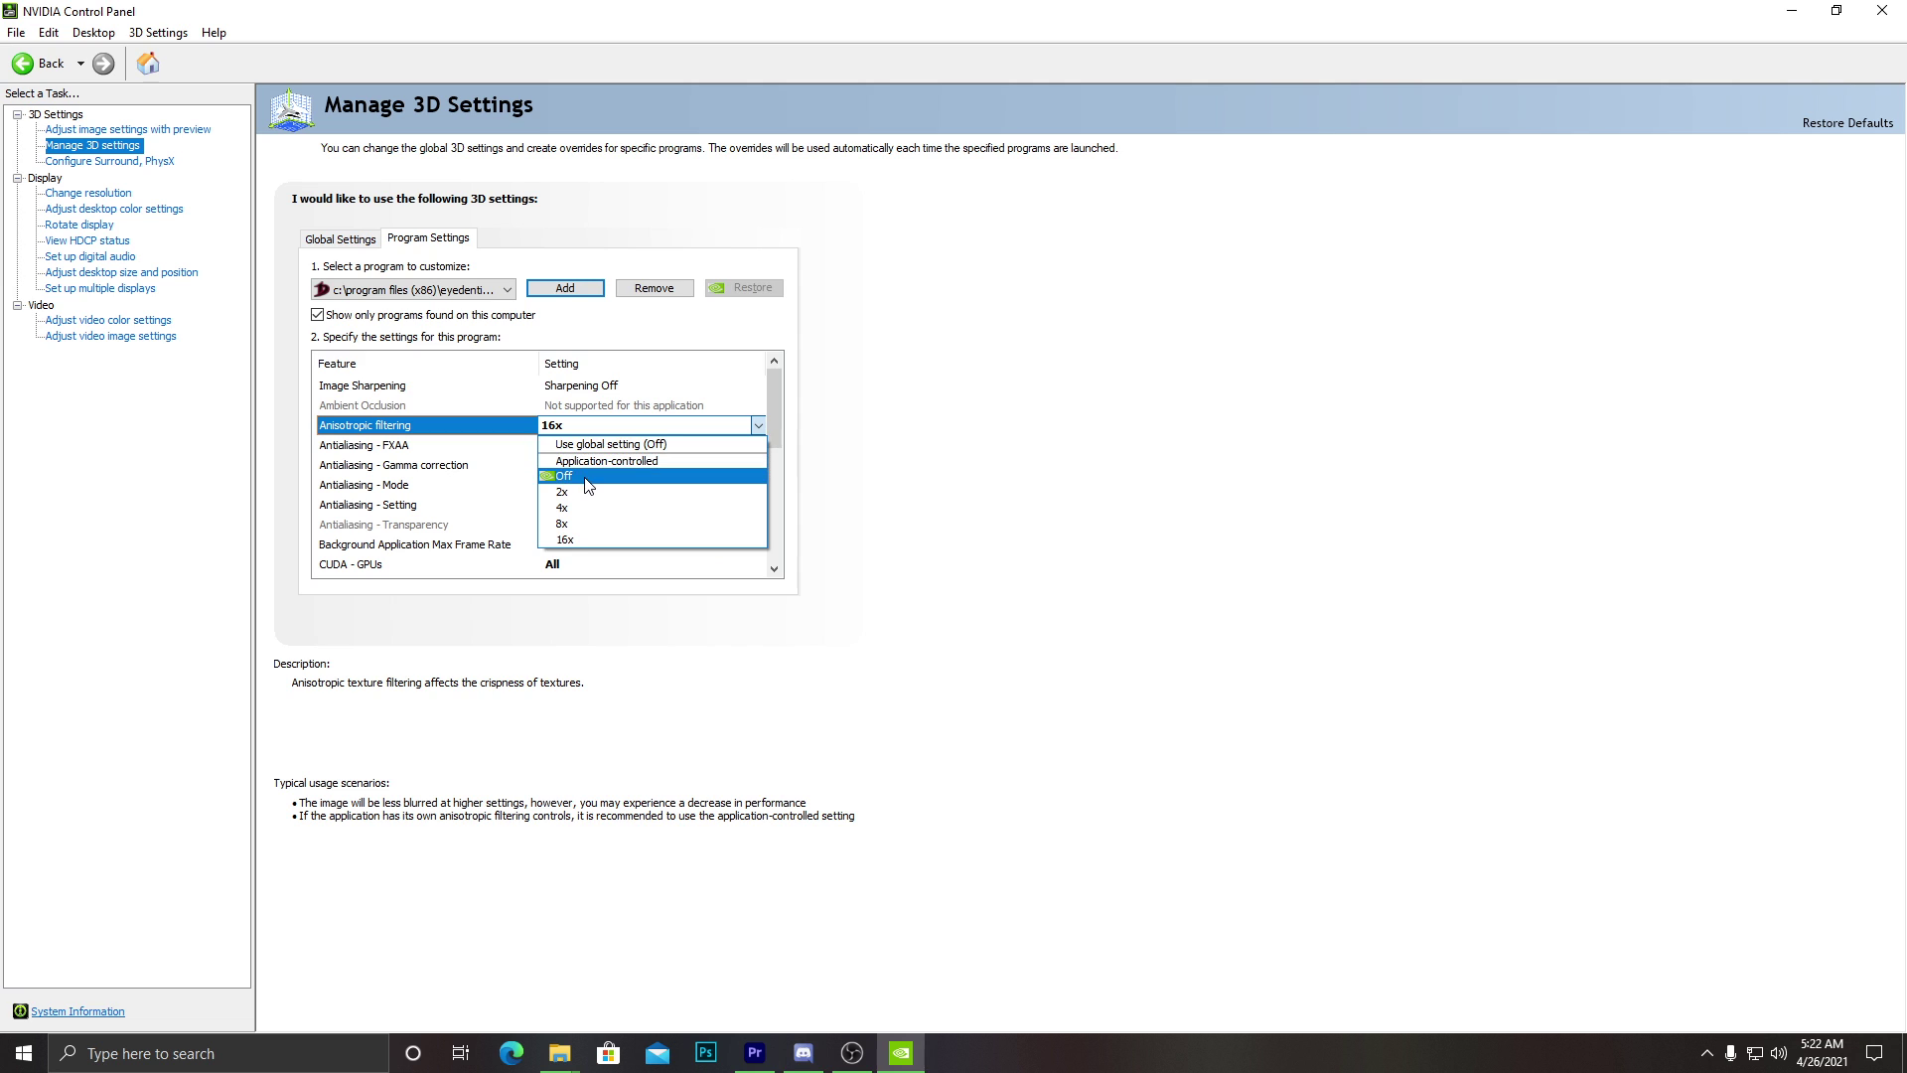
{"action": "left_click", "coordinate": [586, 478]}
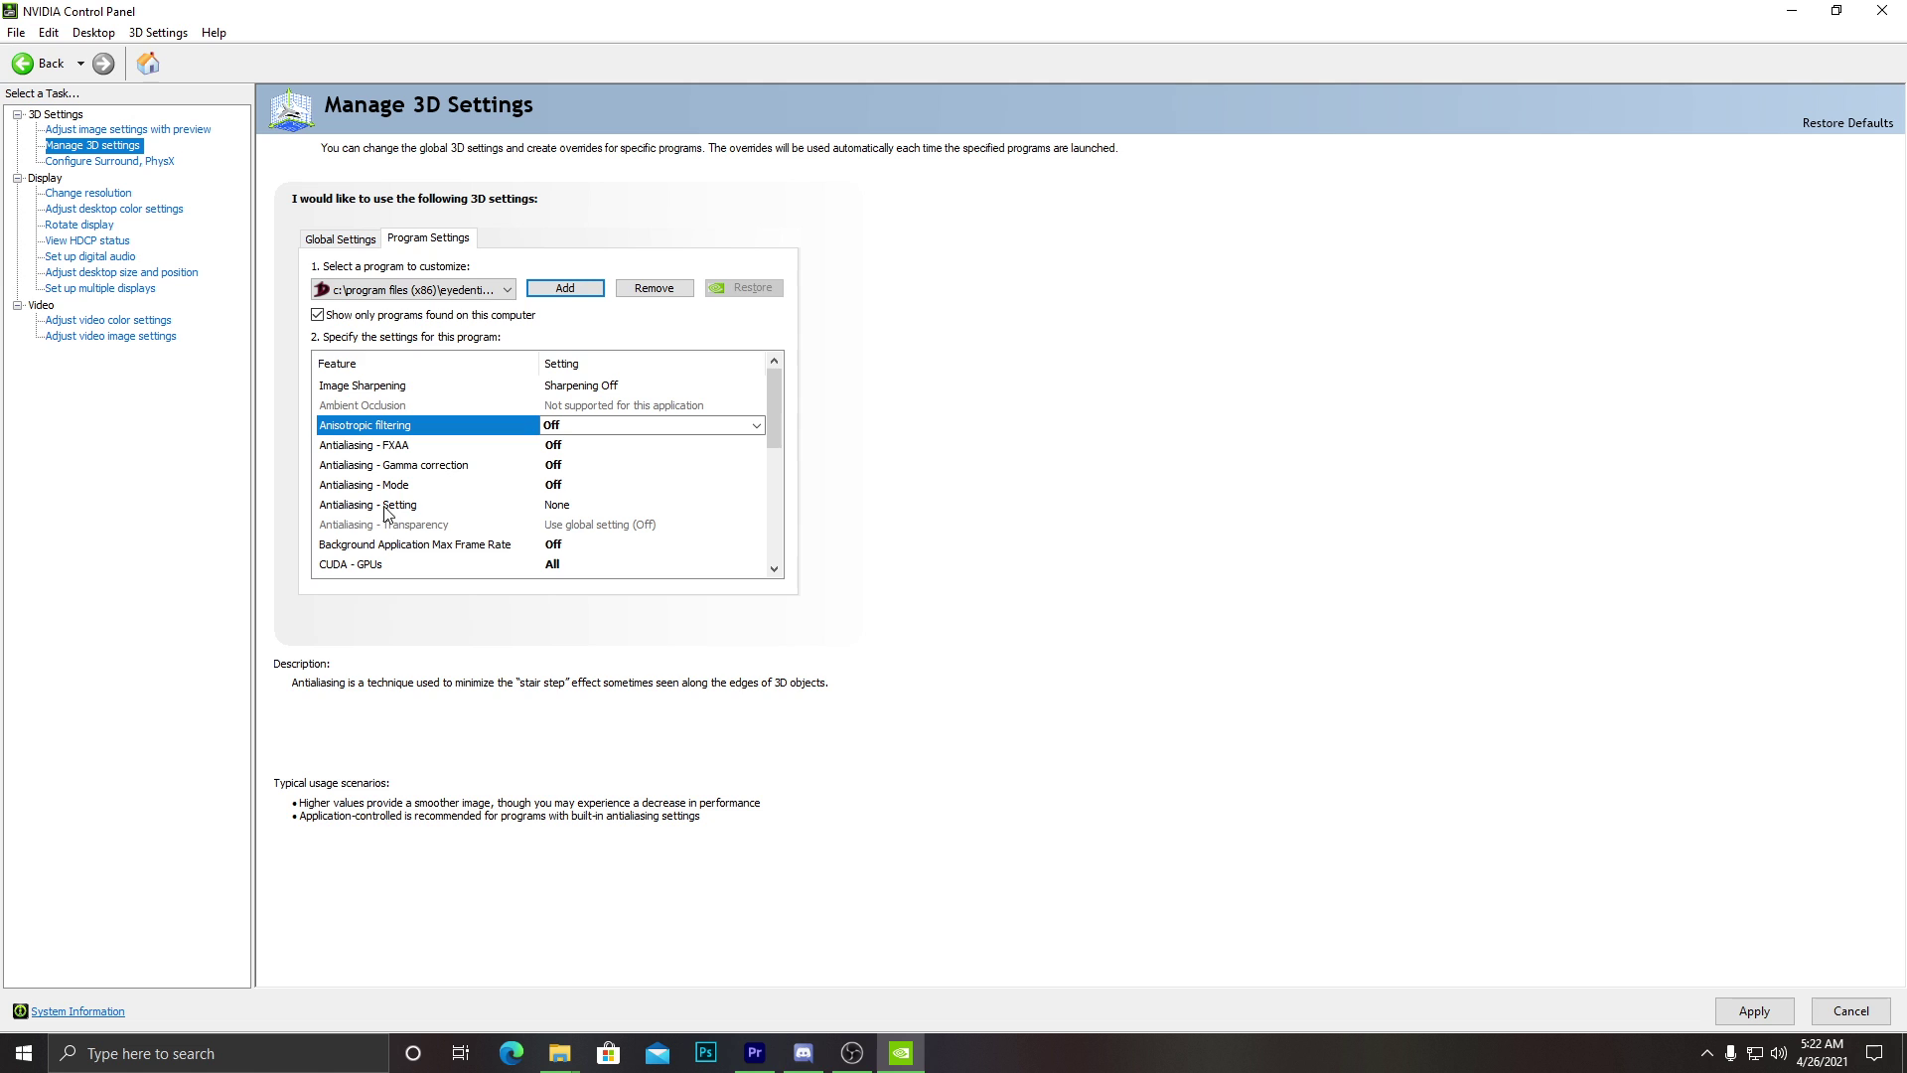
{"action": "scroll", "coordinate": [774, 447], "scroll_direction": "down", "scroll_amount": 1}
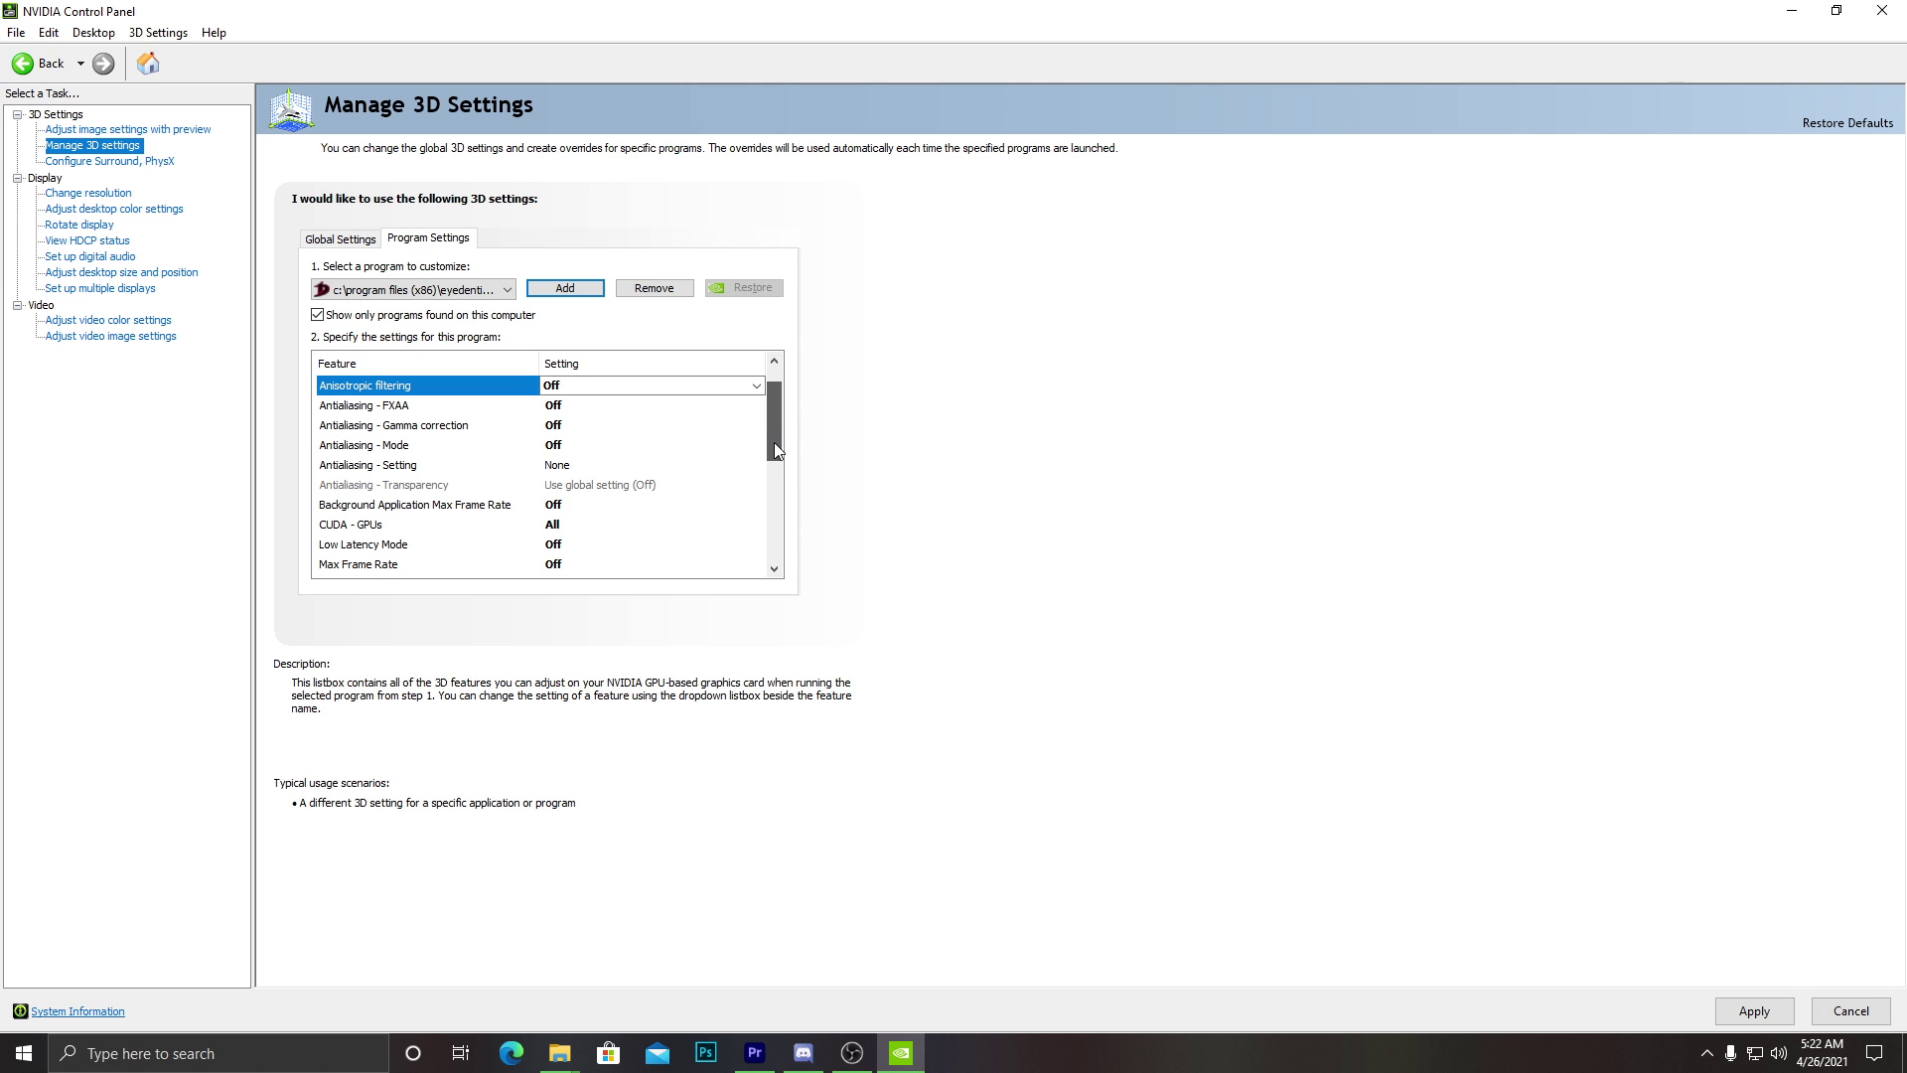
{"action": "left_click_drag", "start_coordinate": [775, 445], "coordinate": [779, 467]}
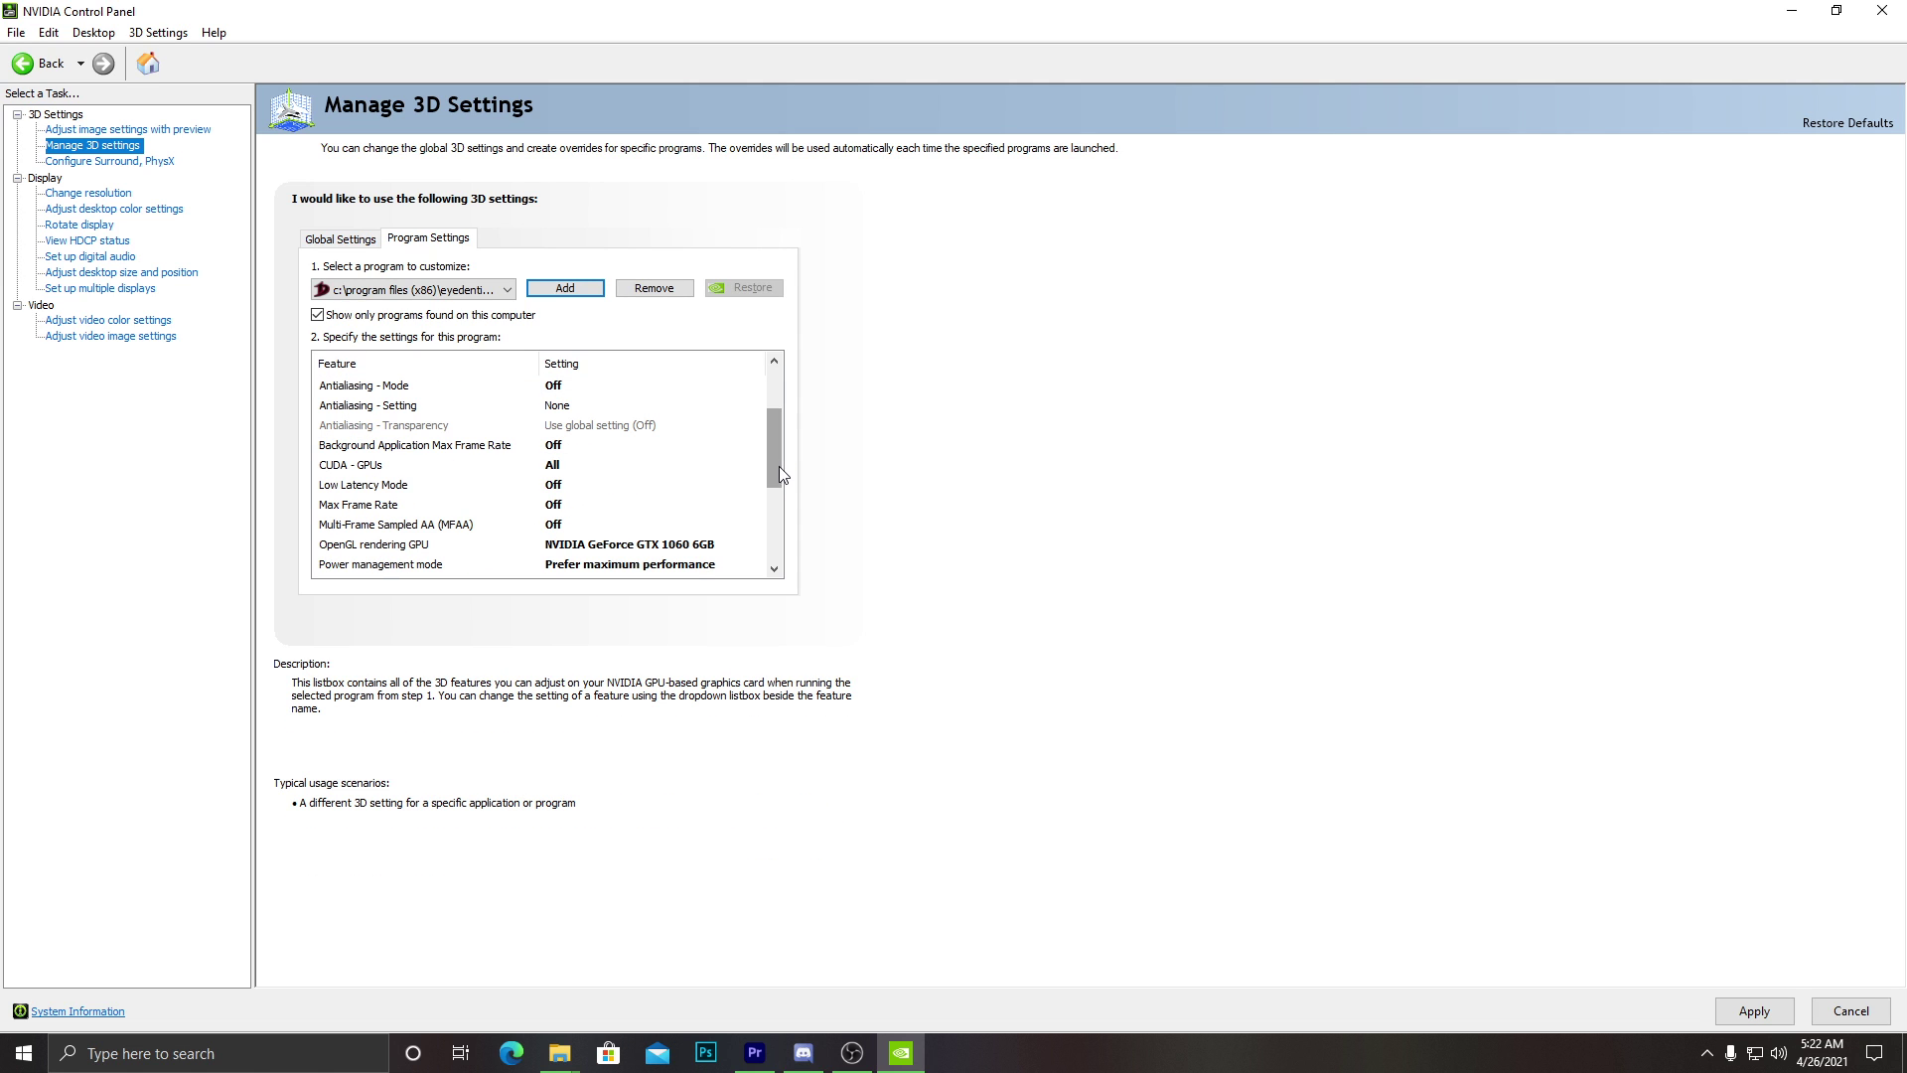
{"action": "left_click", "coordinate": [544, 470]}
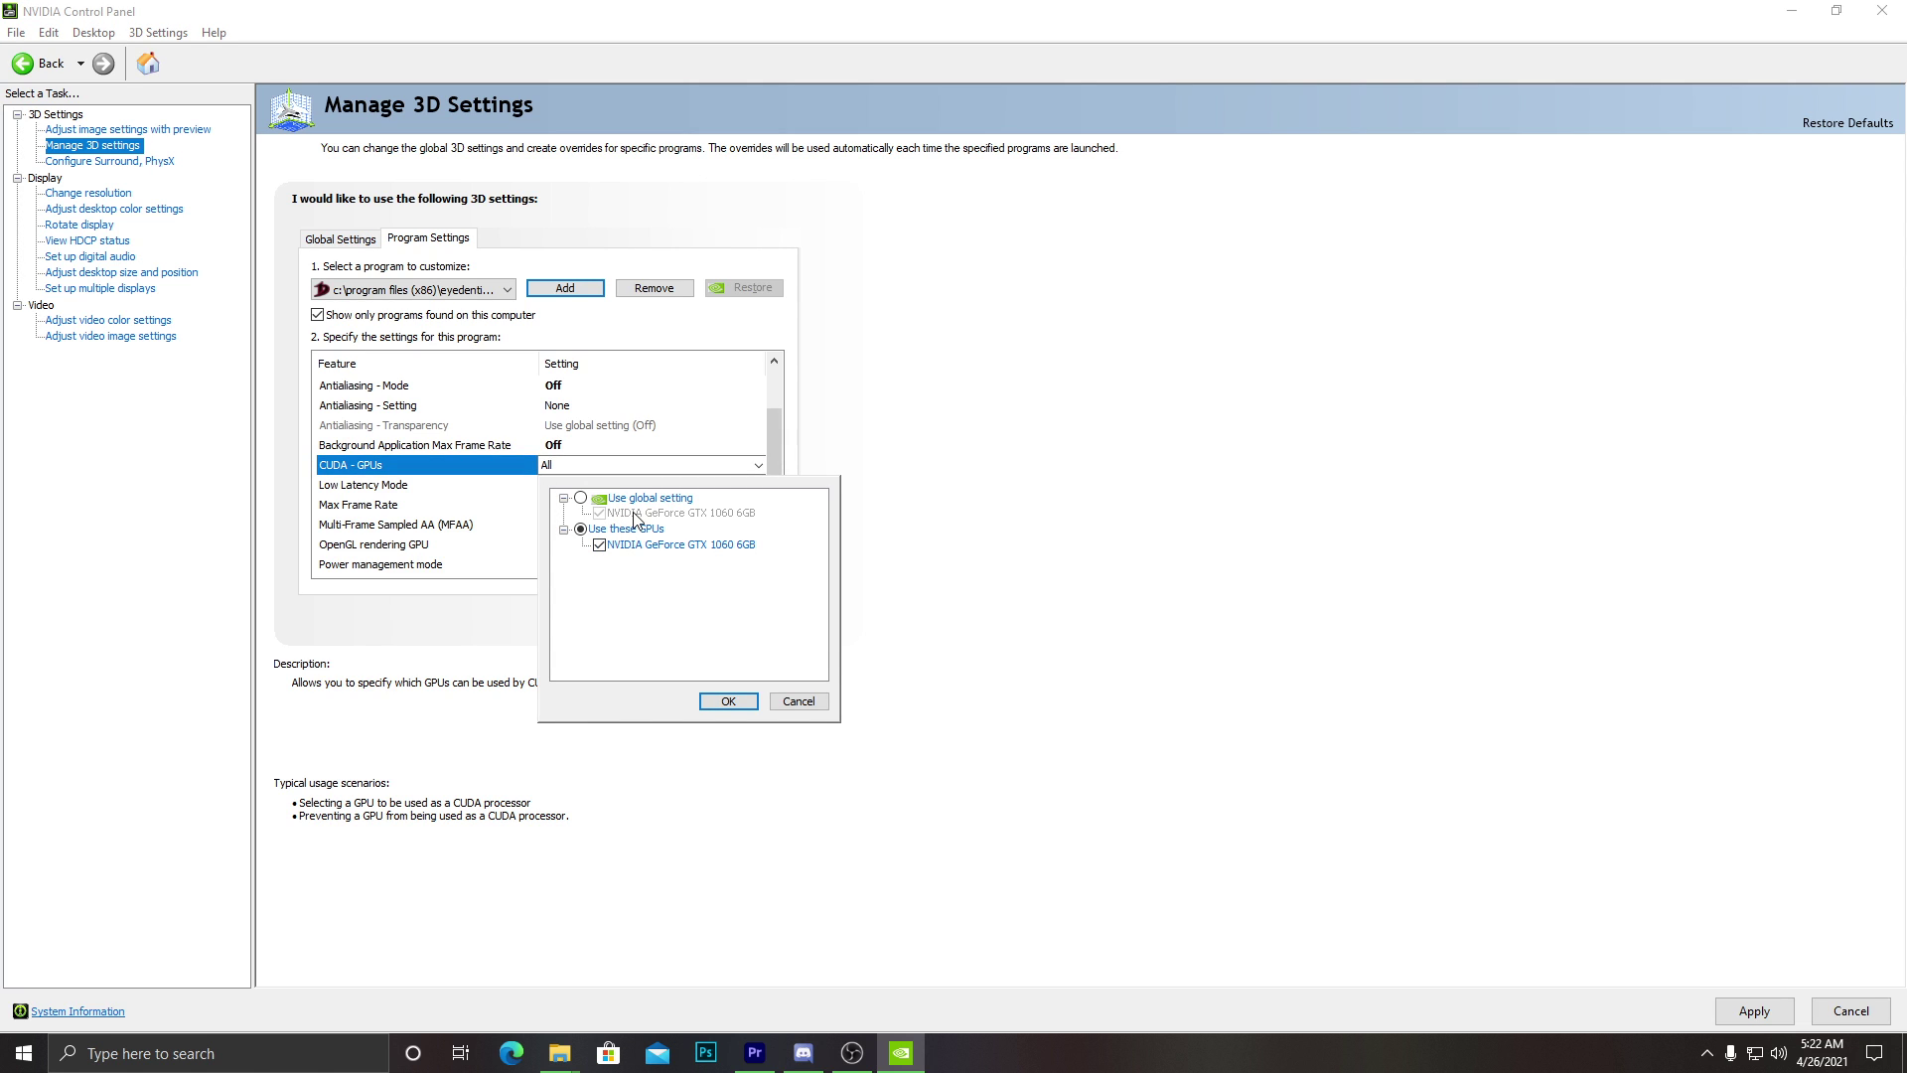
{"action": "left_click", "coordinate": [799, 702]}
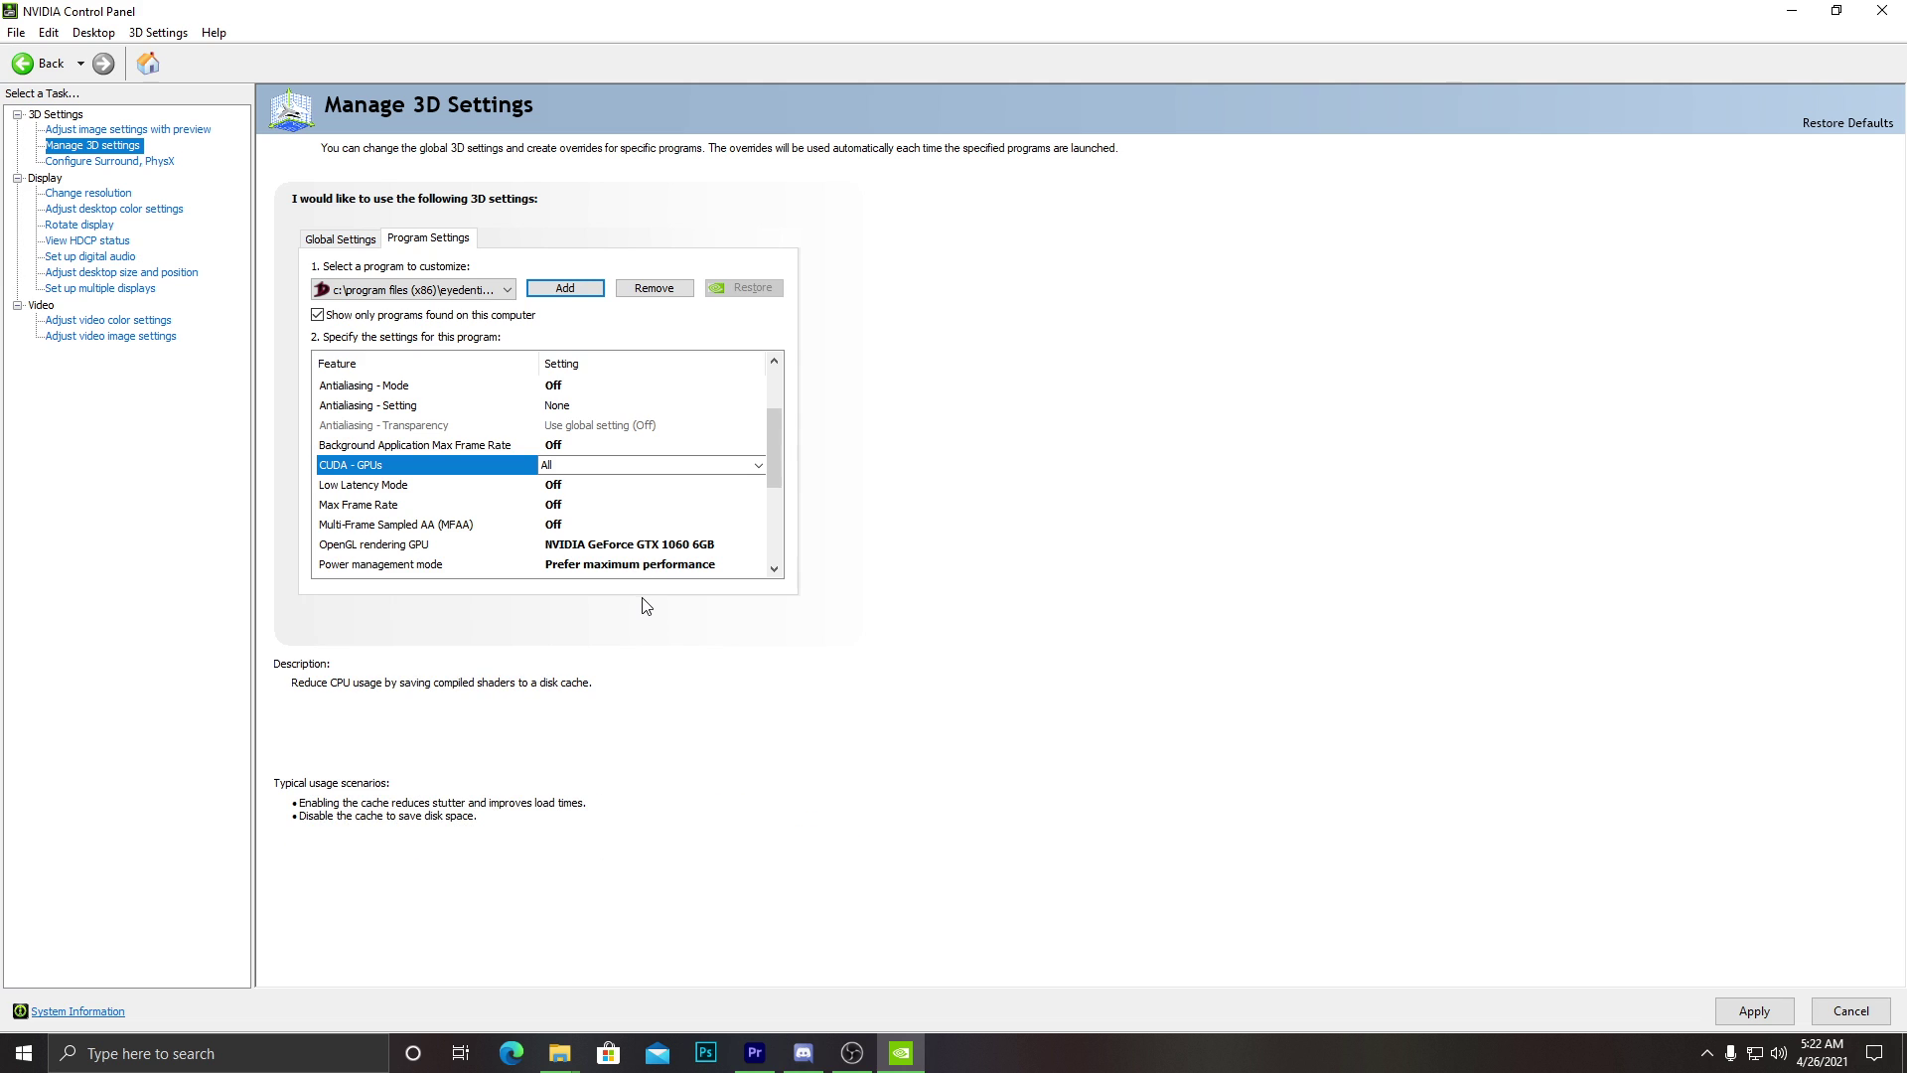
{"action": "left_click", "coordinate": [558, 487]}
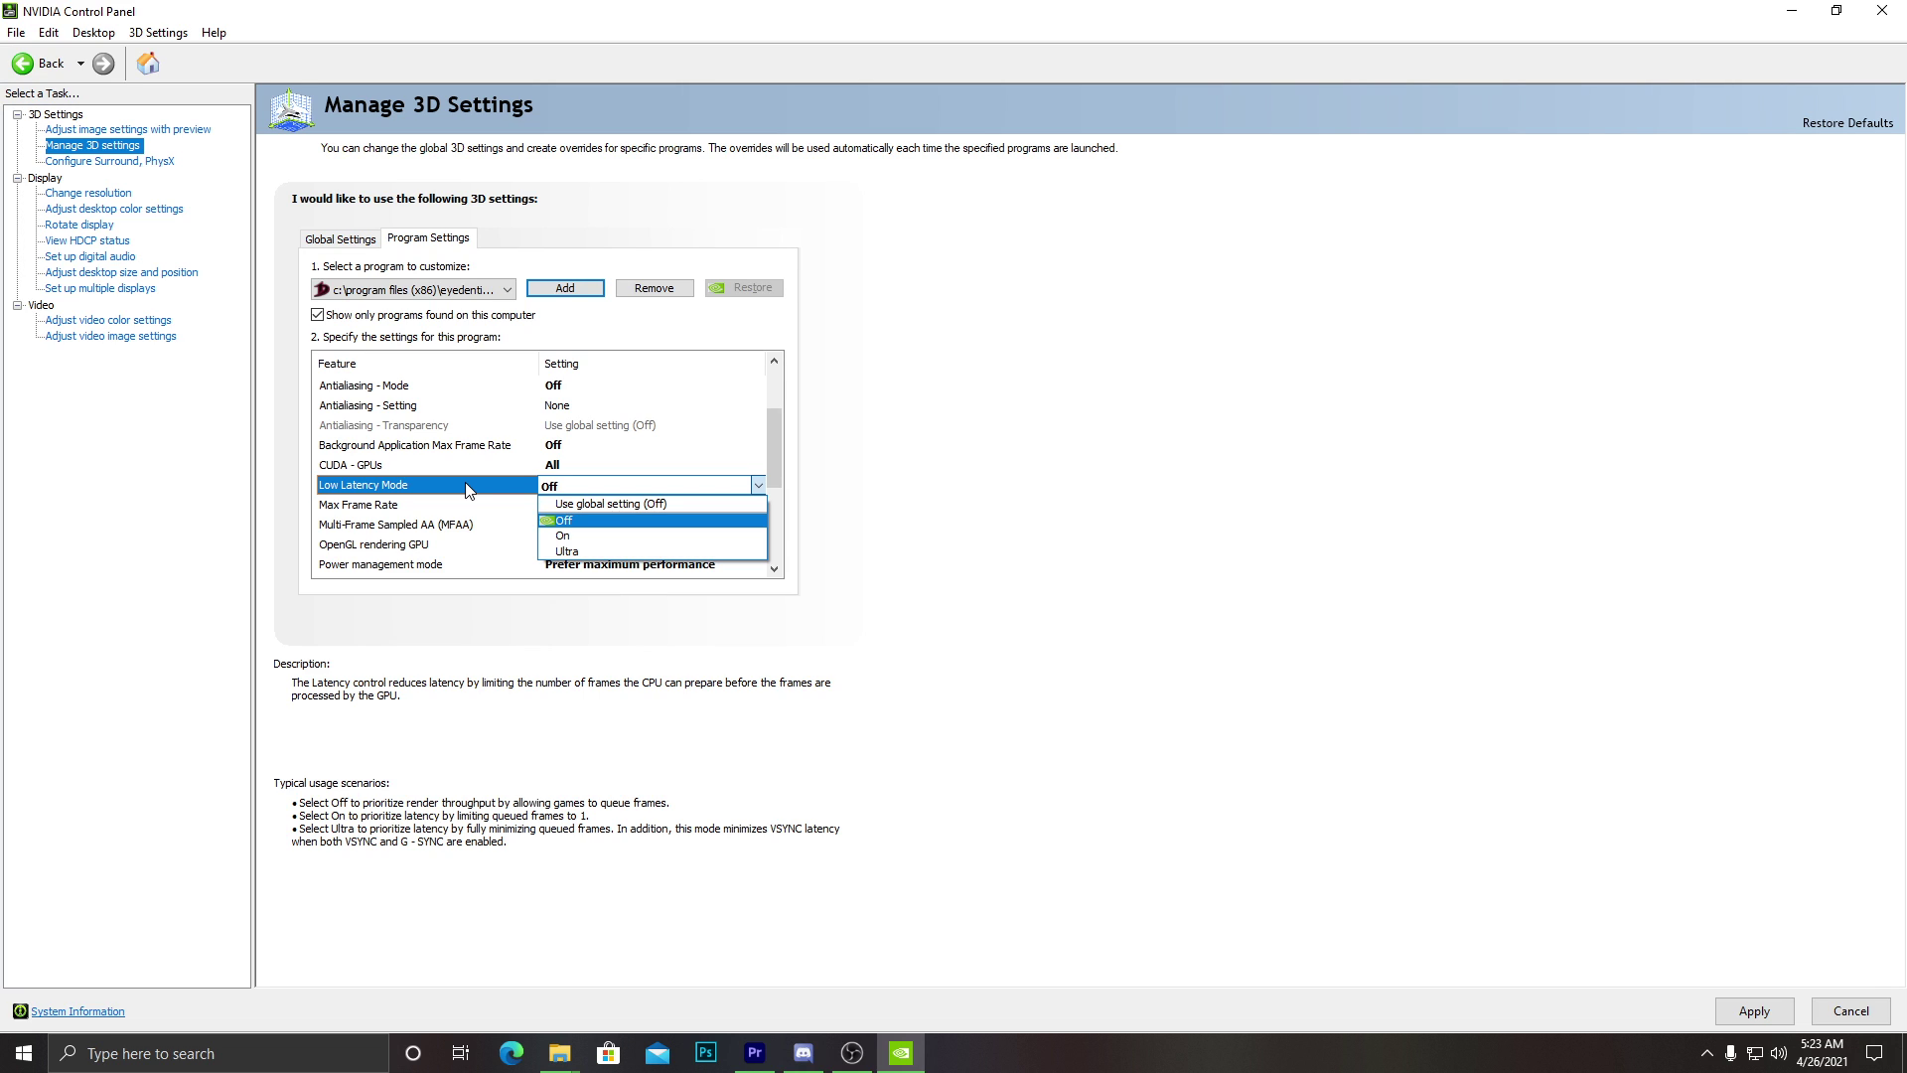
Turn Low Latency Mode On and keep OpenGL rendering on the GeForce GTX 1060 6GB.
{"action": "left_click", "coordinate": [588, 537]}
{"action": "scroll", "coordinate": [601, 530], "scroll_direction": "down", "scroll_amount": 2}
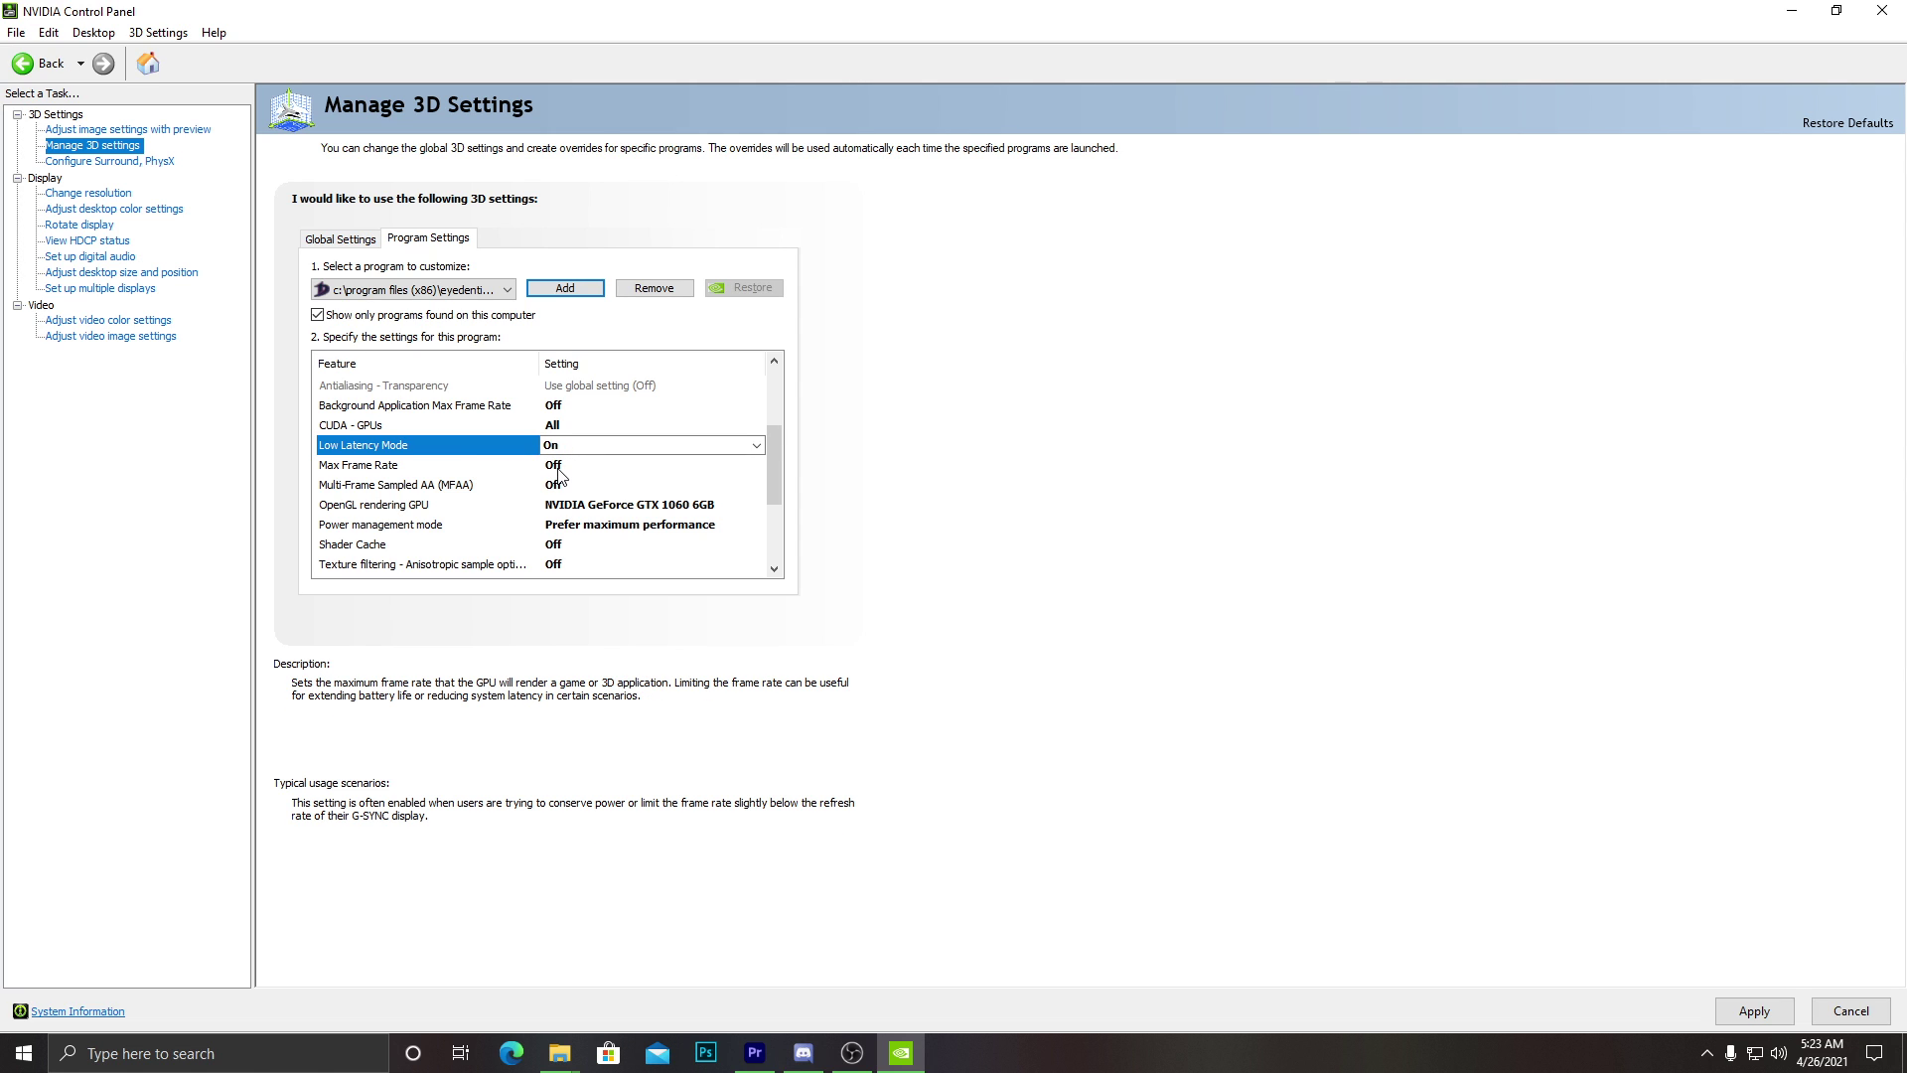
{"action": "scroll", "coordinate": [528, 483], "scroll_direction": "down", "scroll_amount": 1}
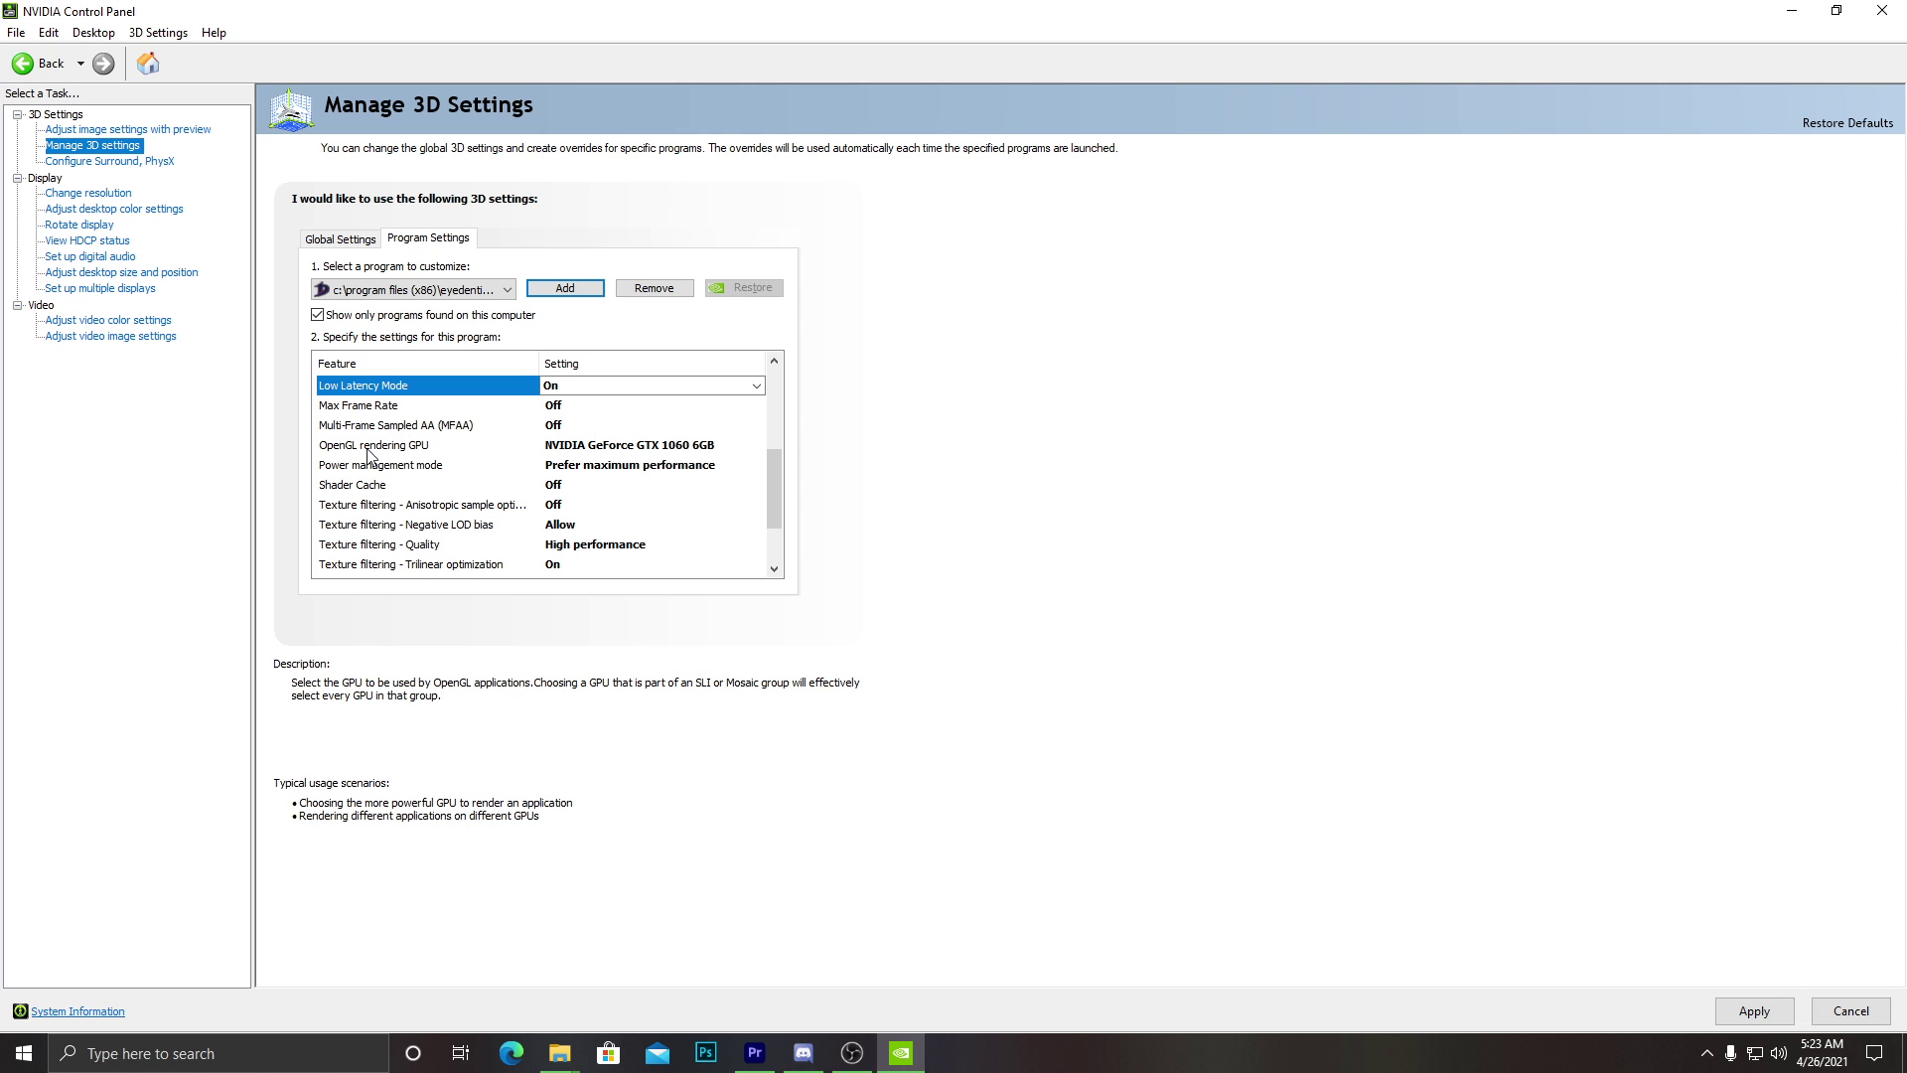
{"action": "left_click", "coordinate": [586, 449]}
{"action": "left_click", "coordinate": [675, 482]}
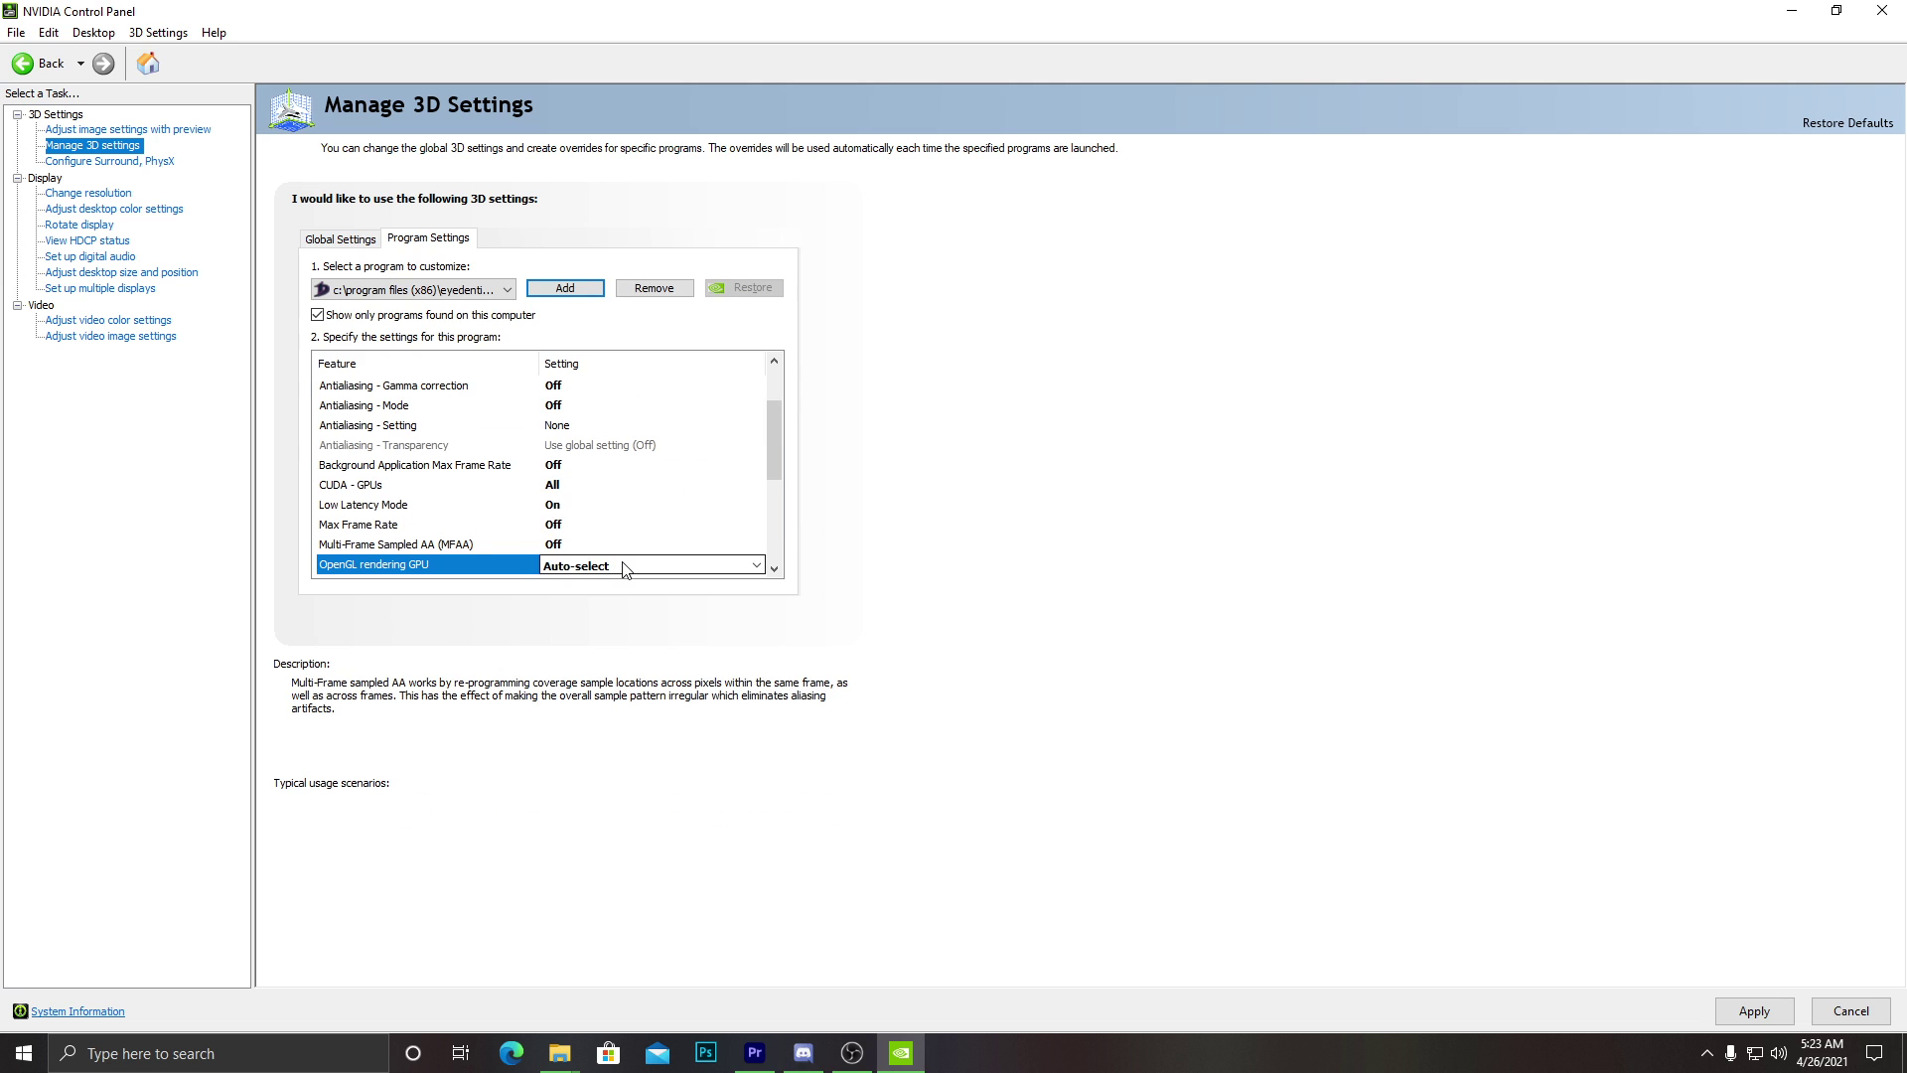
{"action": "left_click", "coordinate": [735, 564]}
{"action": "left_click", "coordinate": [646, 615]}
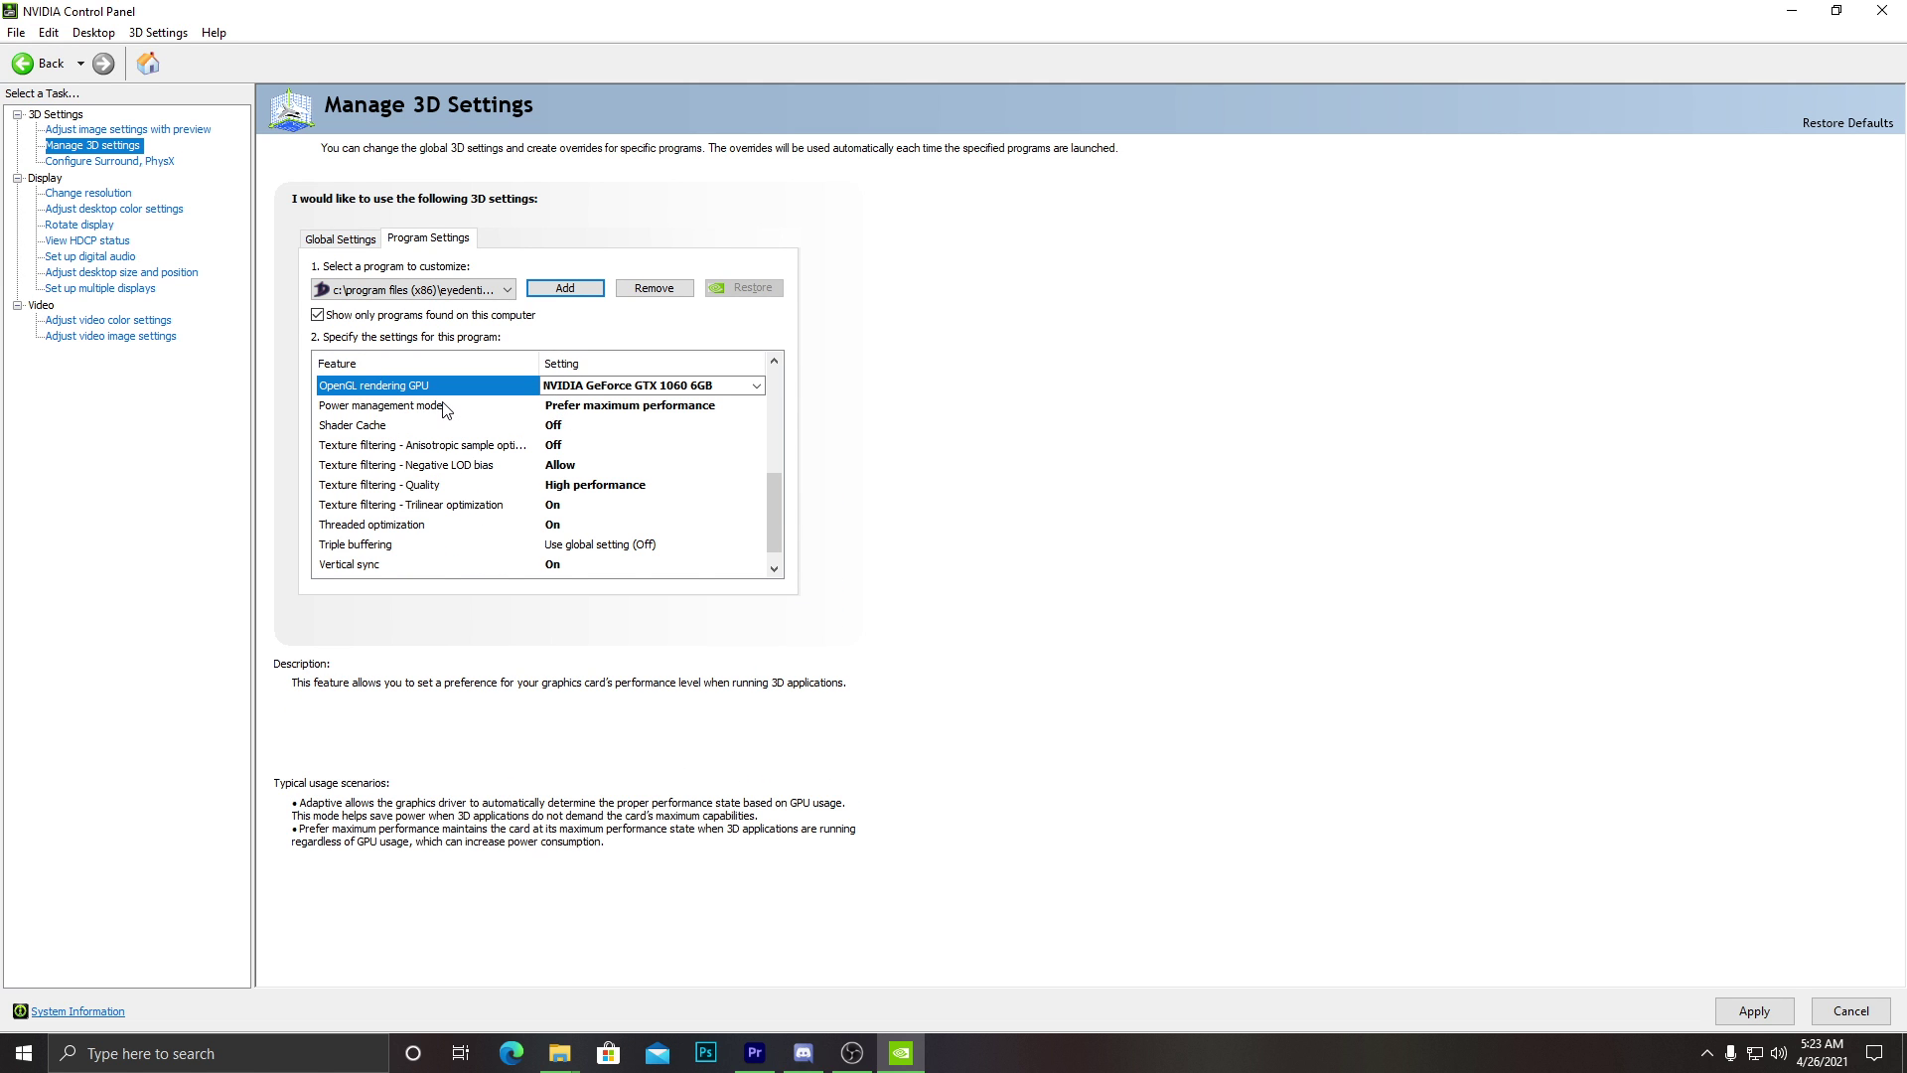
Try Optimal and Adaptive power, then keep Power management mode at Prefer maximum performance.
{"action": "left_click", "coordinate": [447, 405]}
{"action": "left_click", "coordinate": [614, 408]}
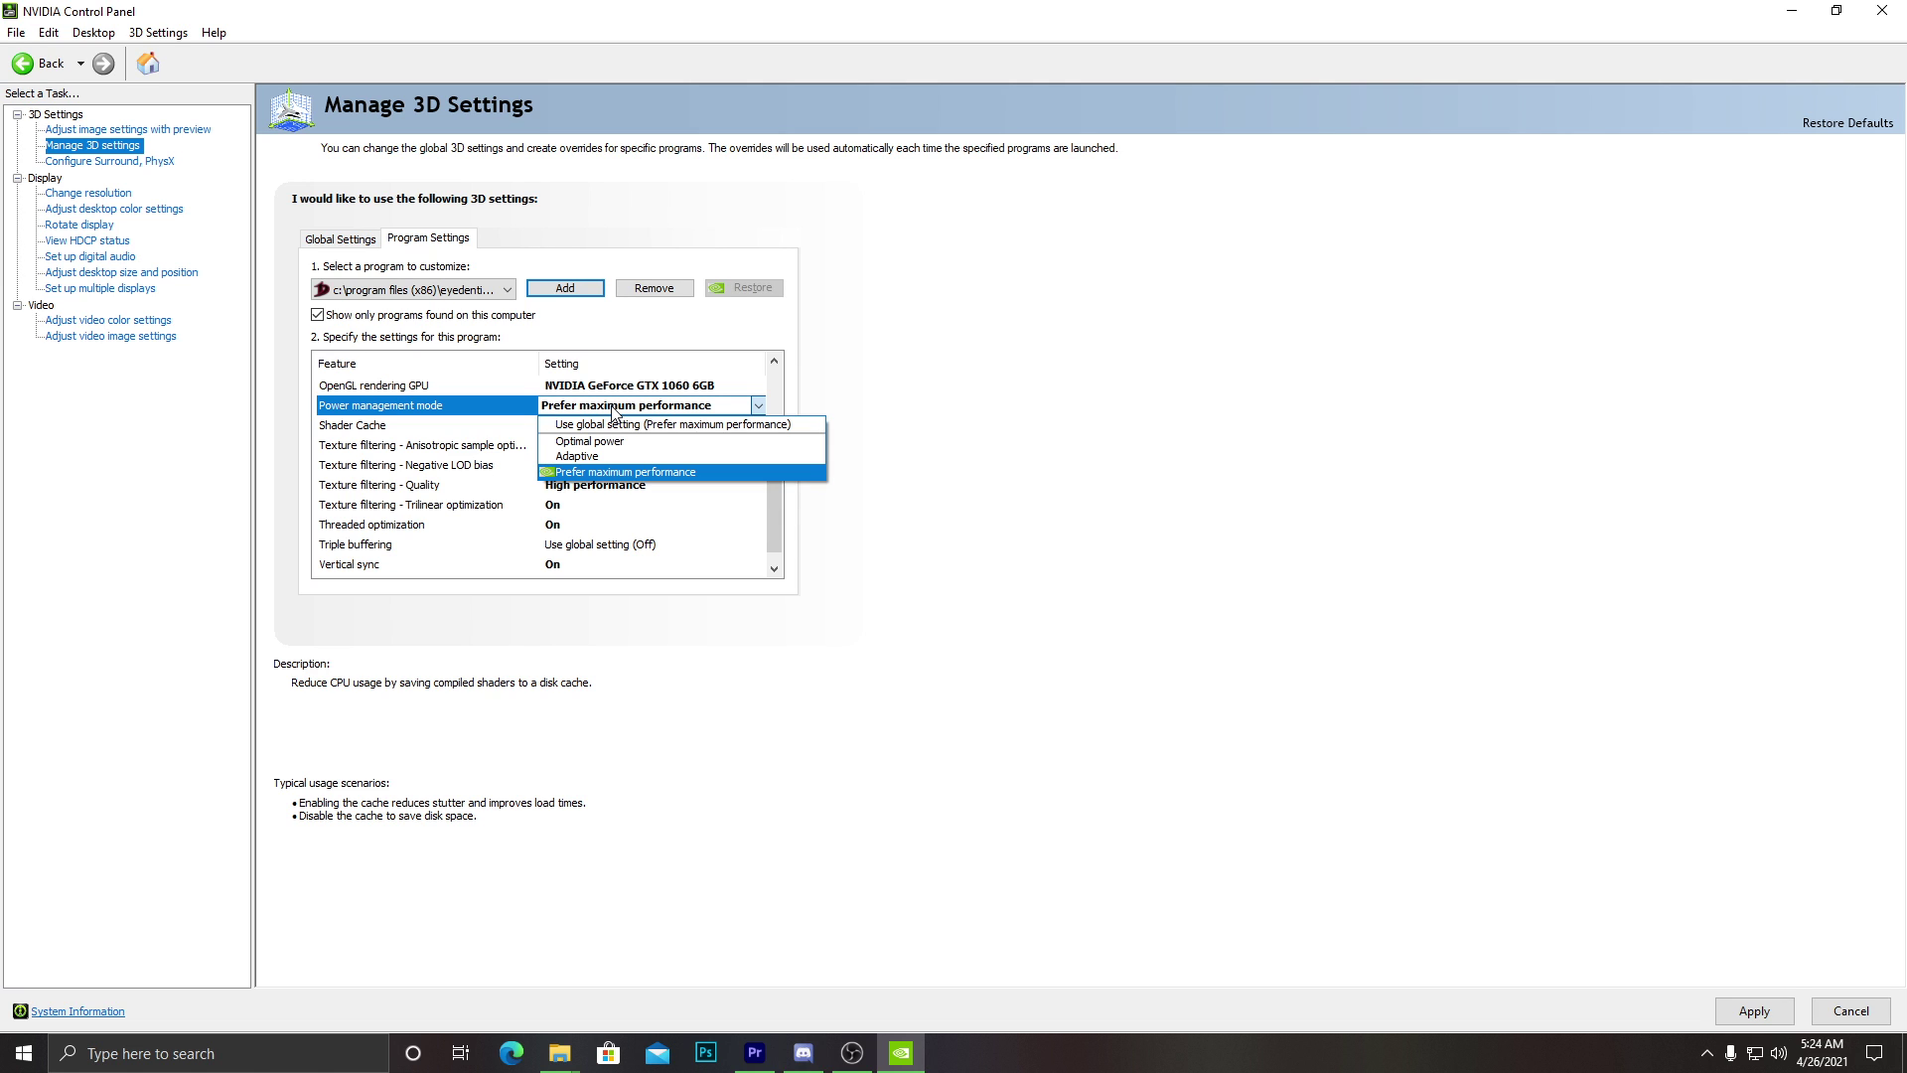
{"action": "left_click", "coordinate": [623, 441]}
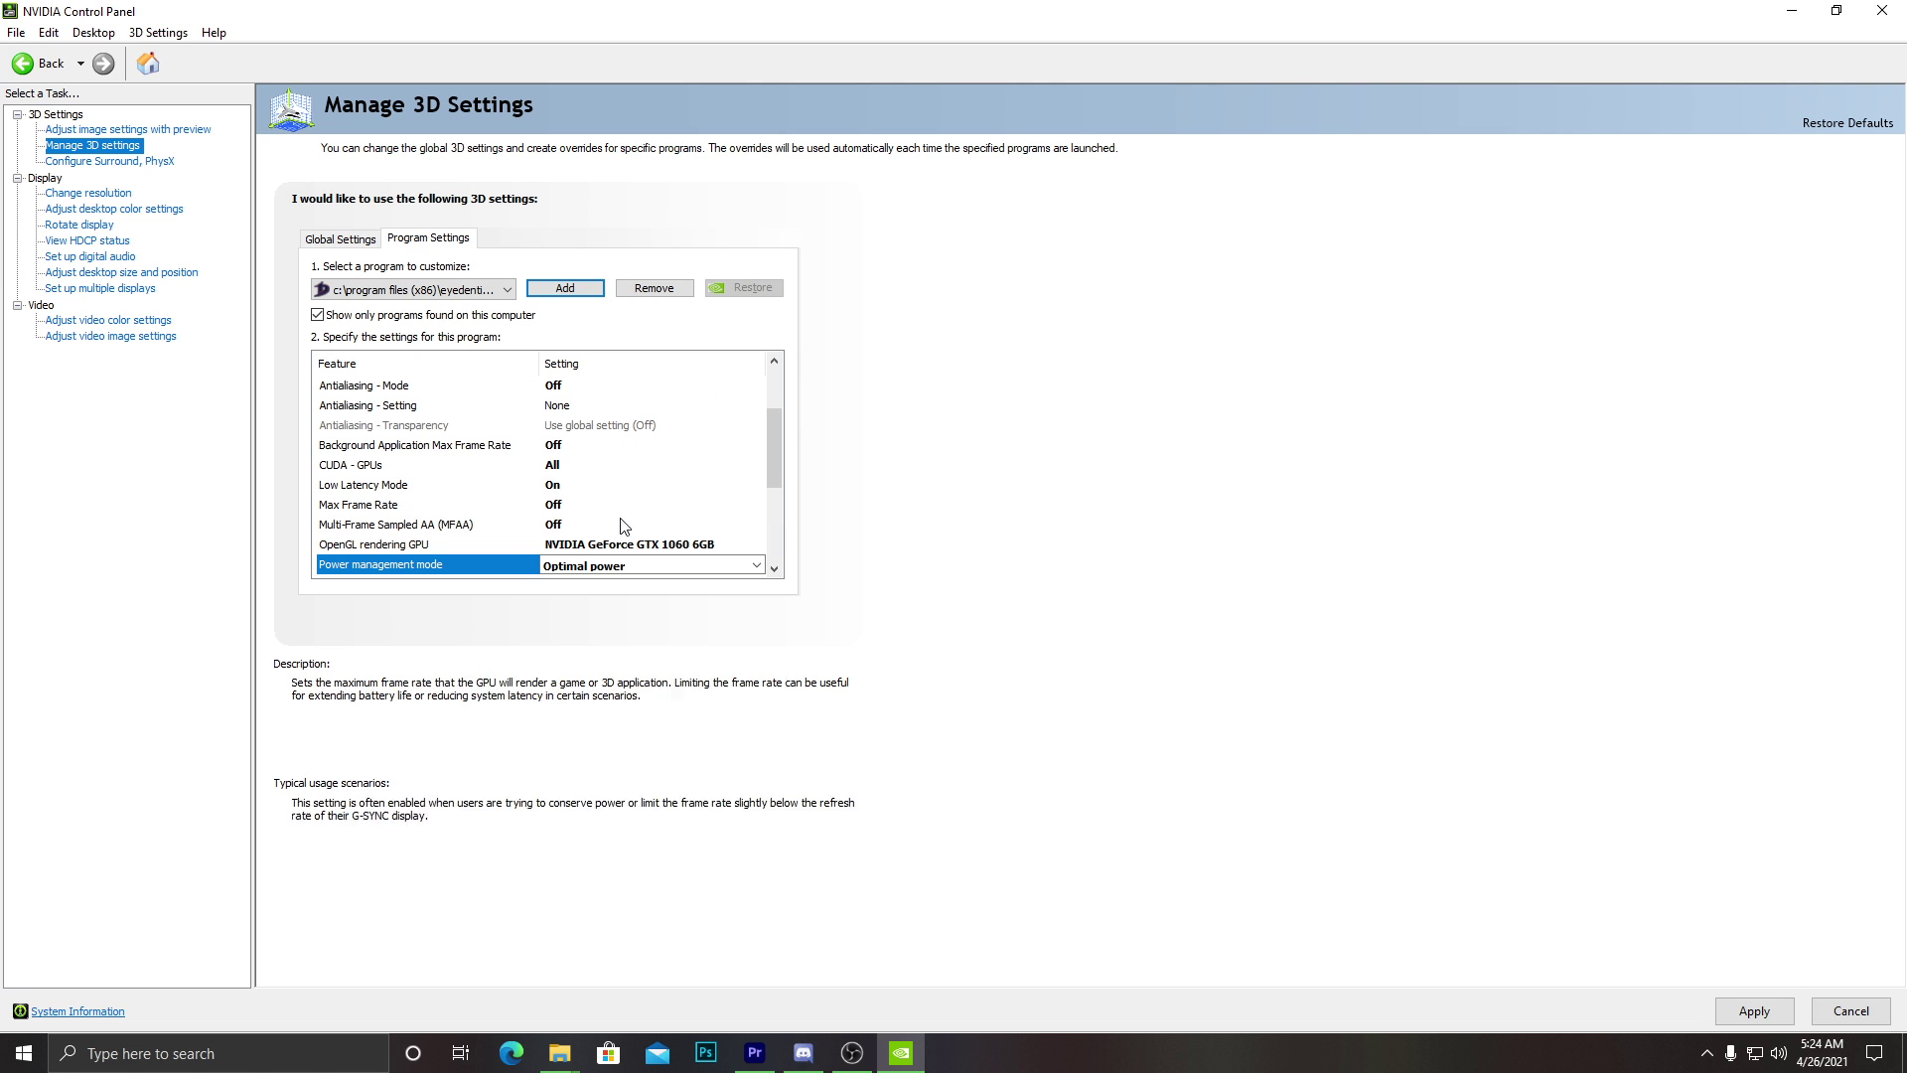
{"action": "left_click", "coordinate": [616, 565]}
{"action": "left_click", "coordinate": [608, 620]}
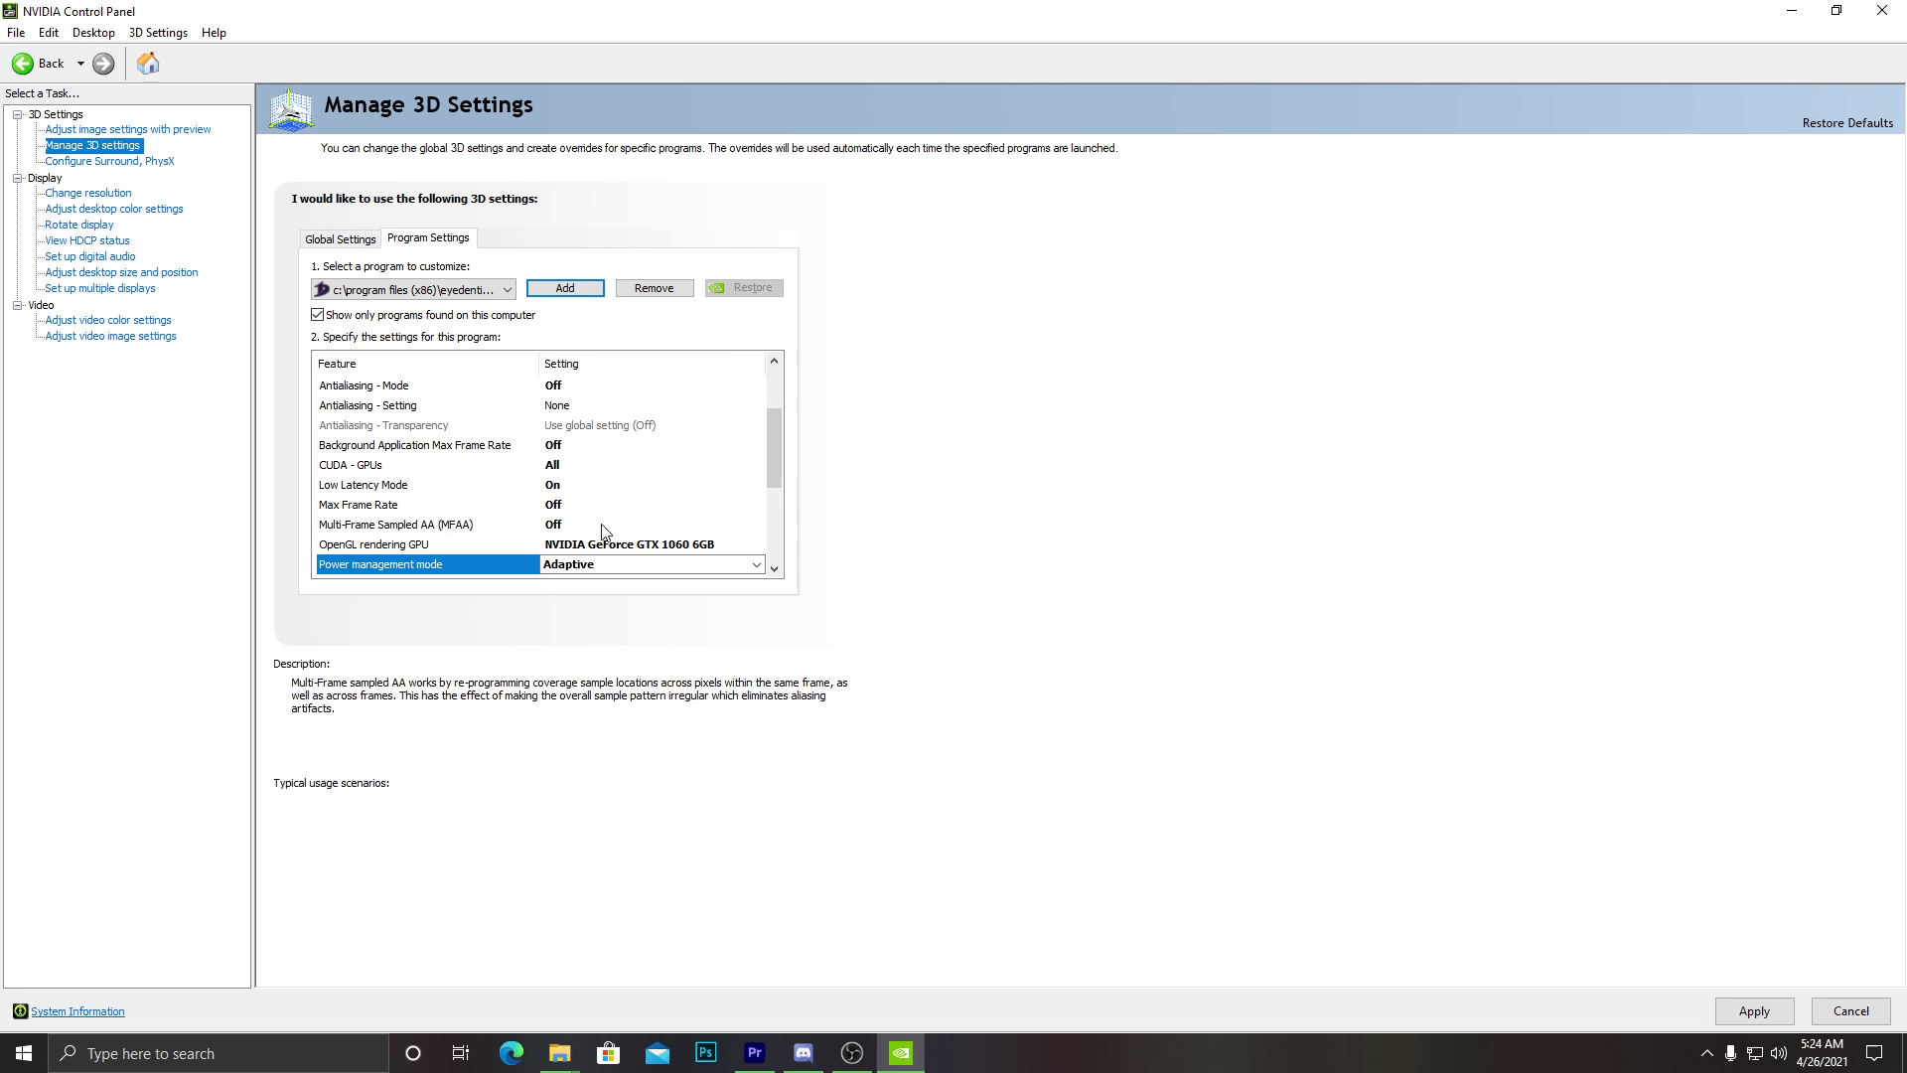
{"action": "scroll", "coordinate": [602, 529], "scroll_direction": "down", "scroll_amount": 1}
{"action": "left_click", "coordinate": [601, 506]}
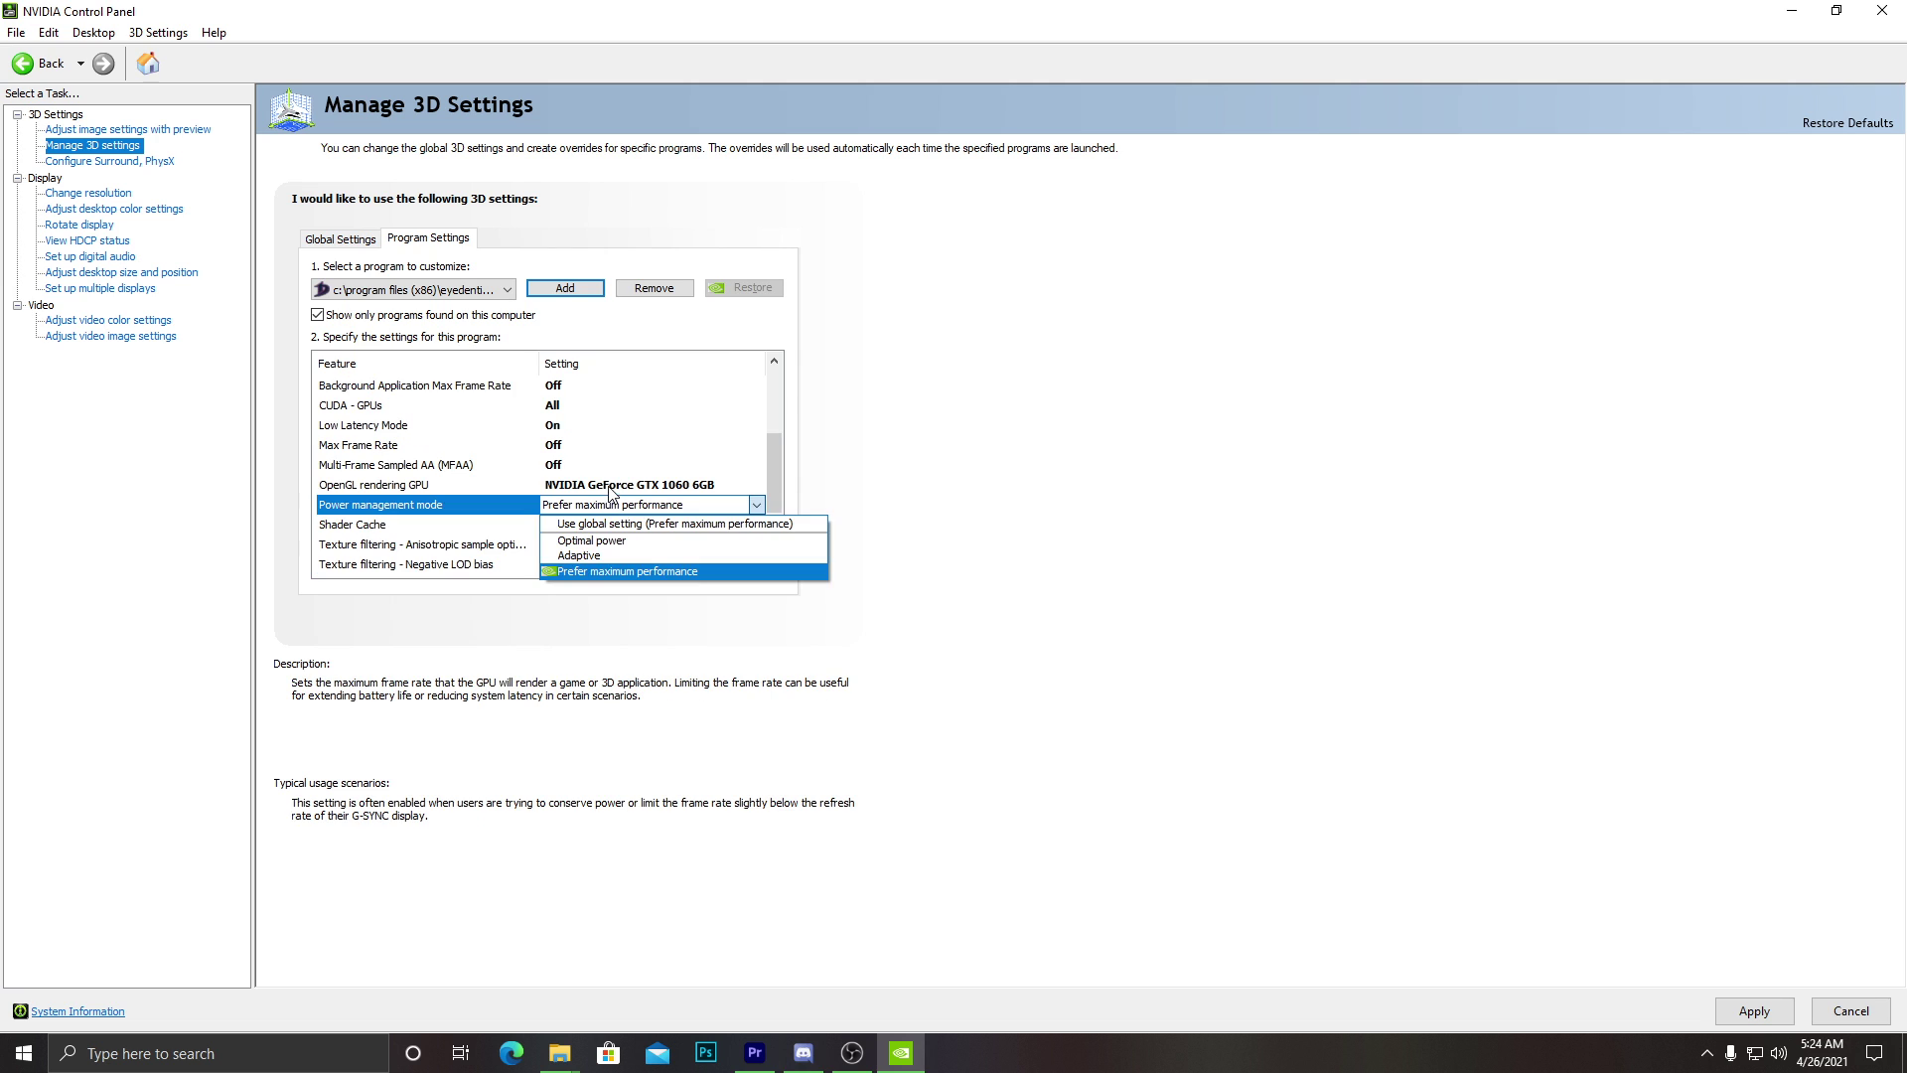
{"action": "left_click", "coordinate": [596, 572]}
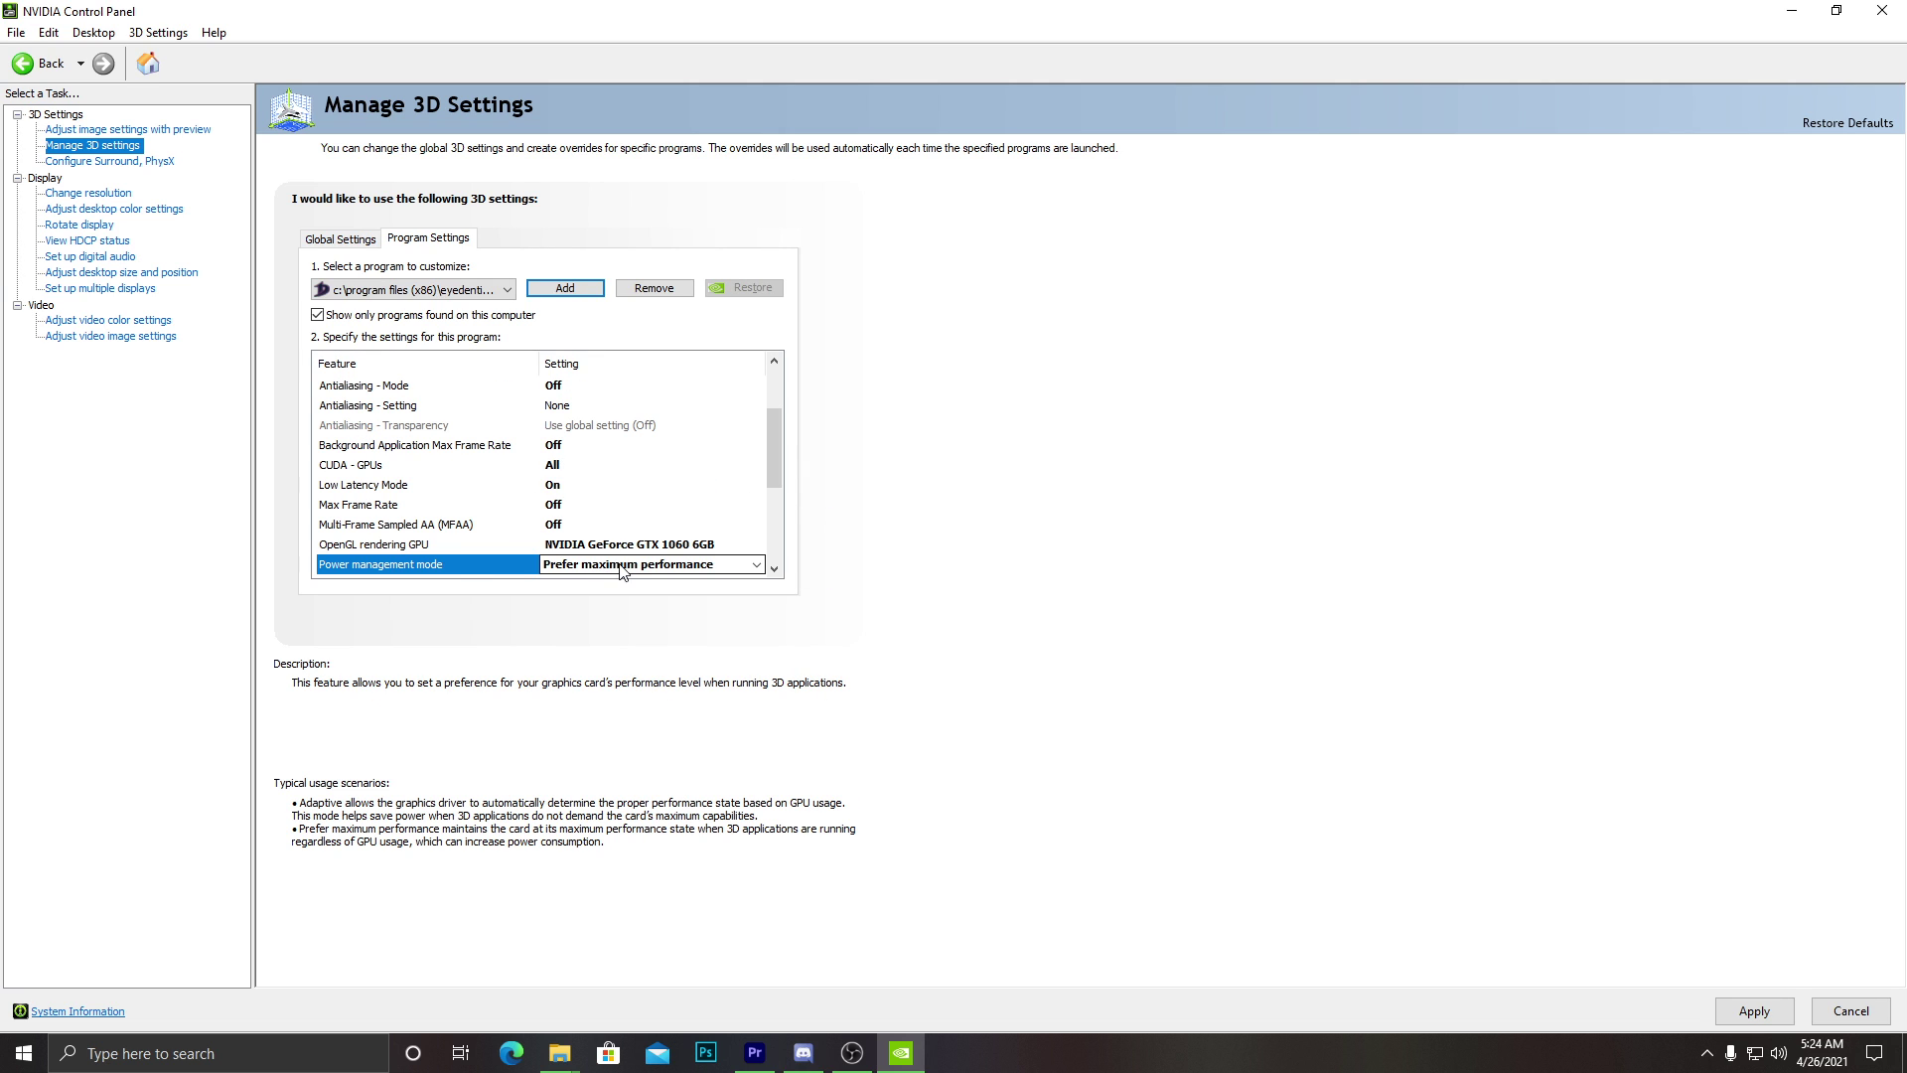
{"action": "scroll", "coordinate": [464, 487], "scroll_direction": "down", "scroll_amount": 1}
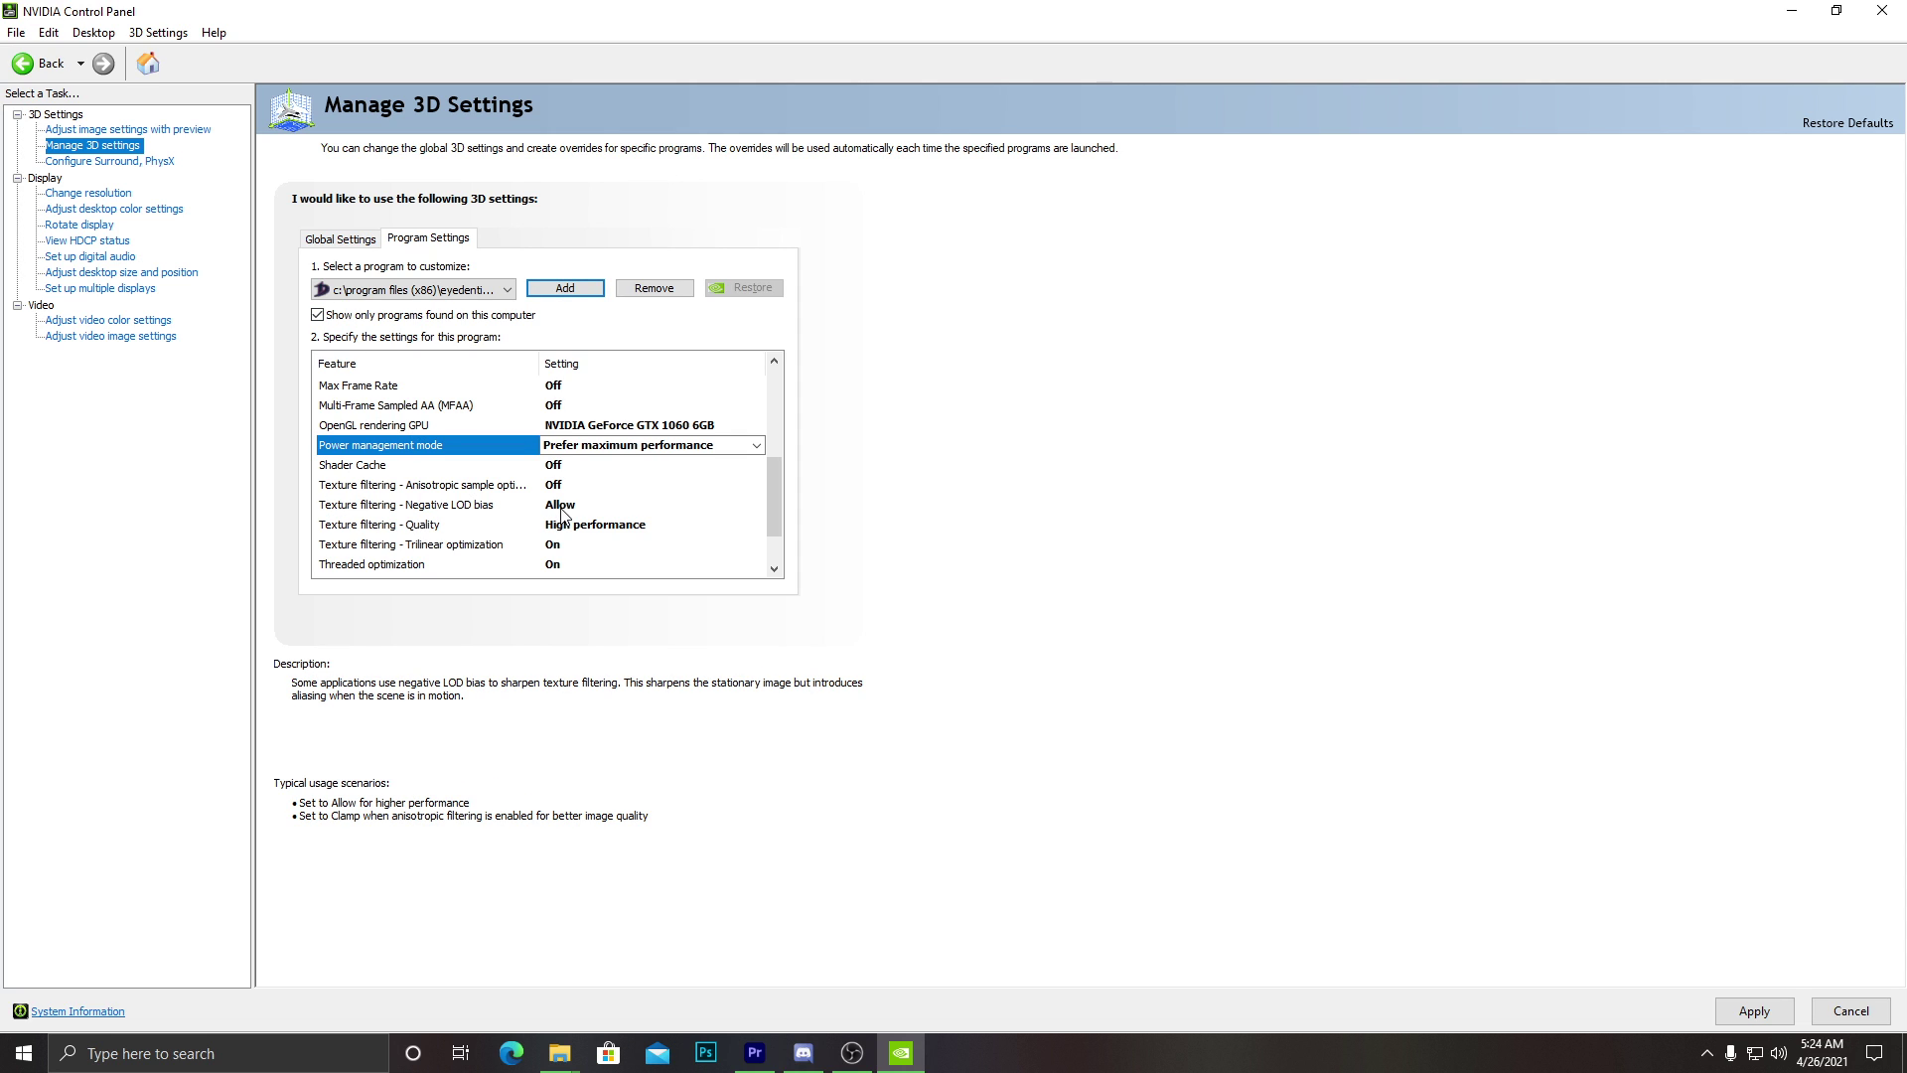
Set Texture filtering - Quality to High performance.
{"action": "left_click", "coordinate": [600, 527]}
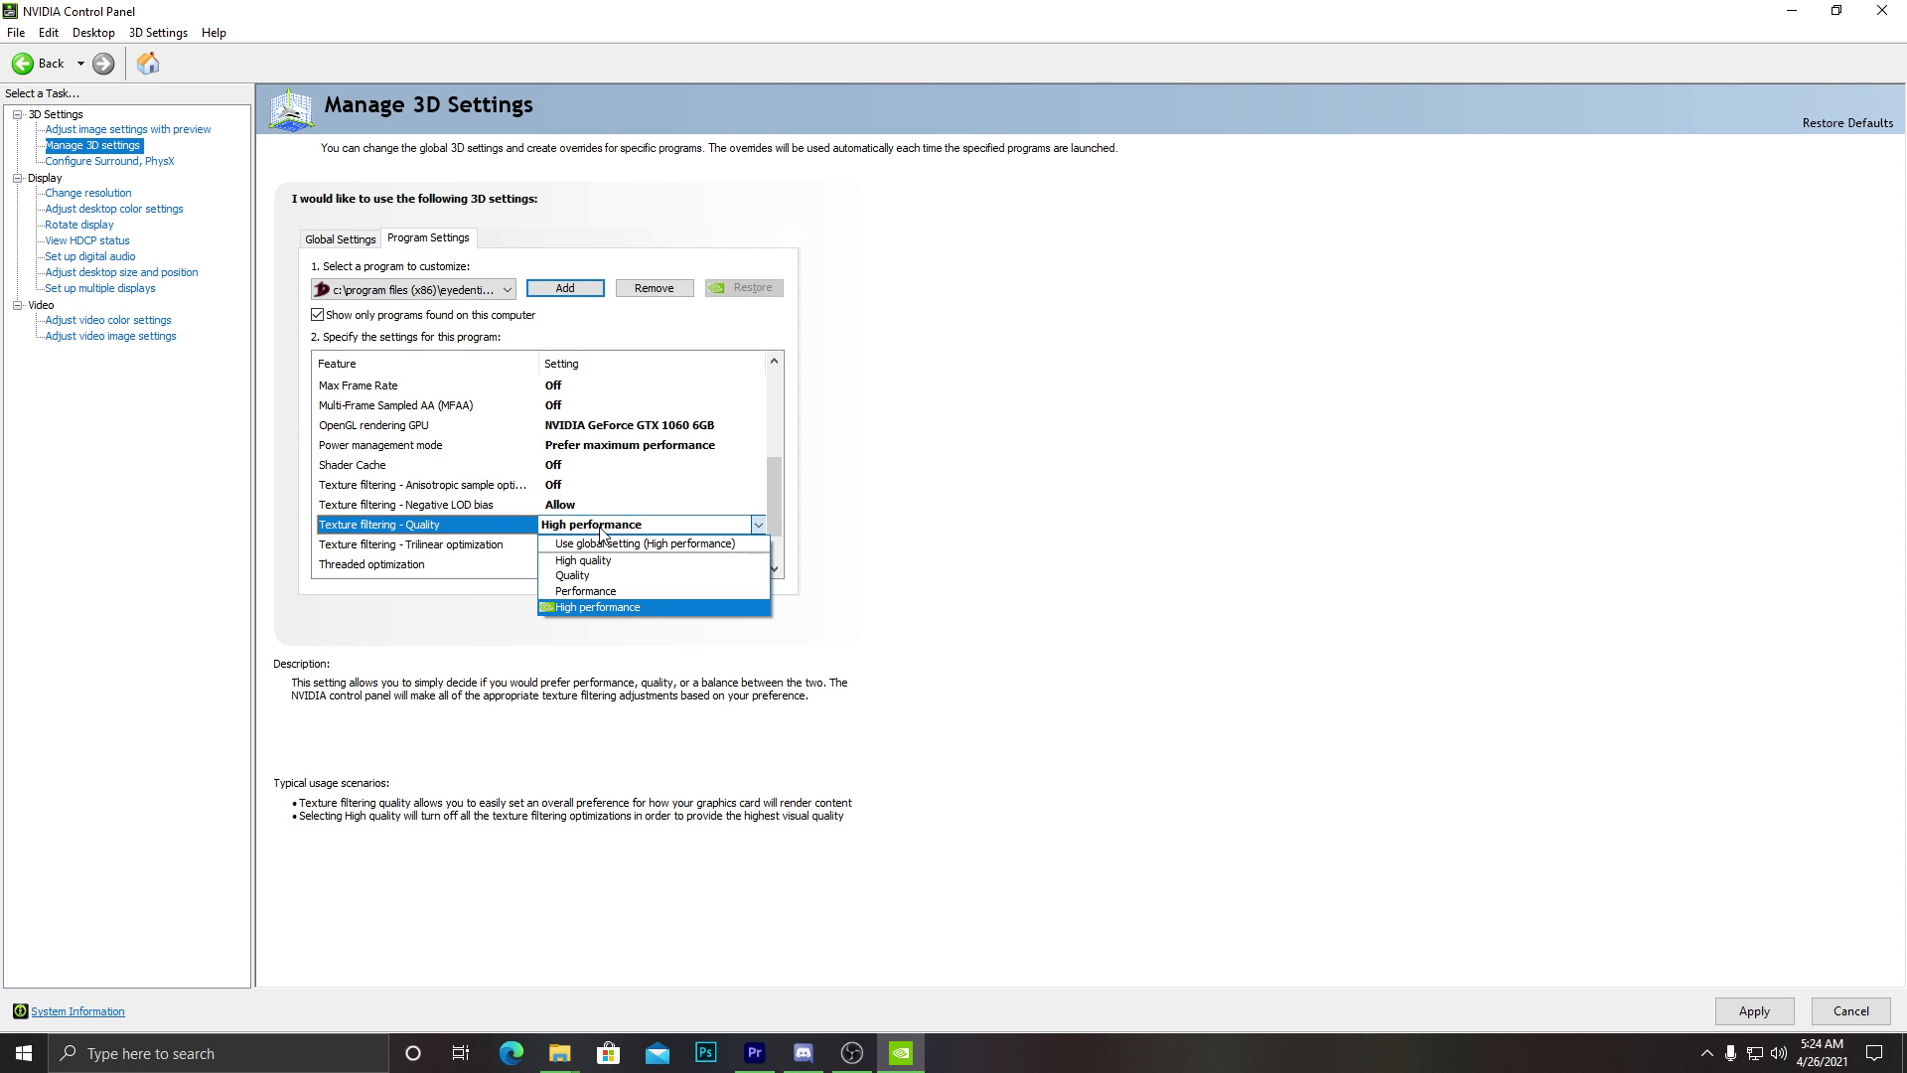
{"action": "left_click", "coordinate": [612, 577]}
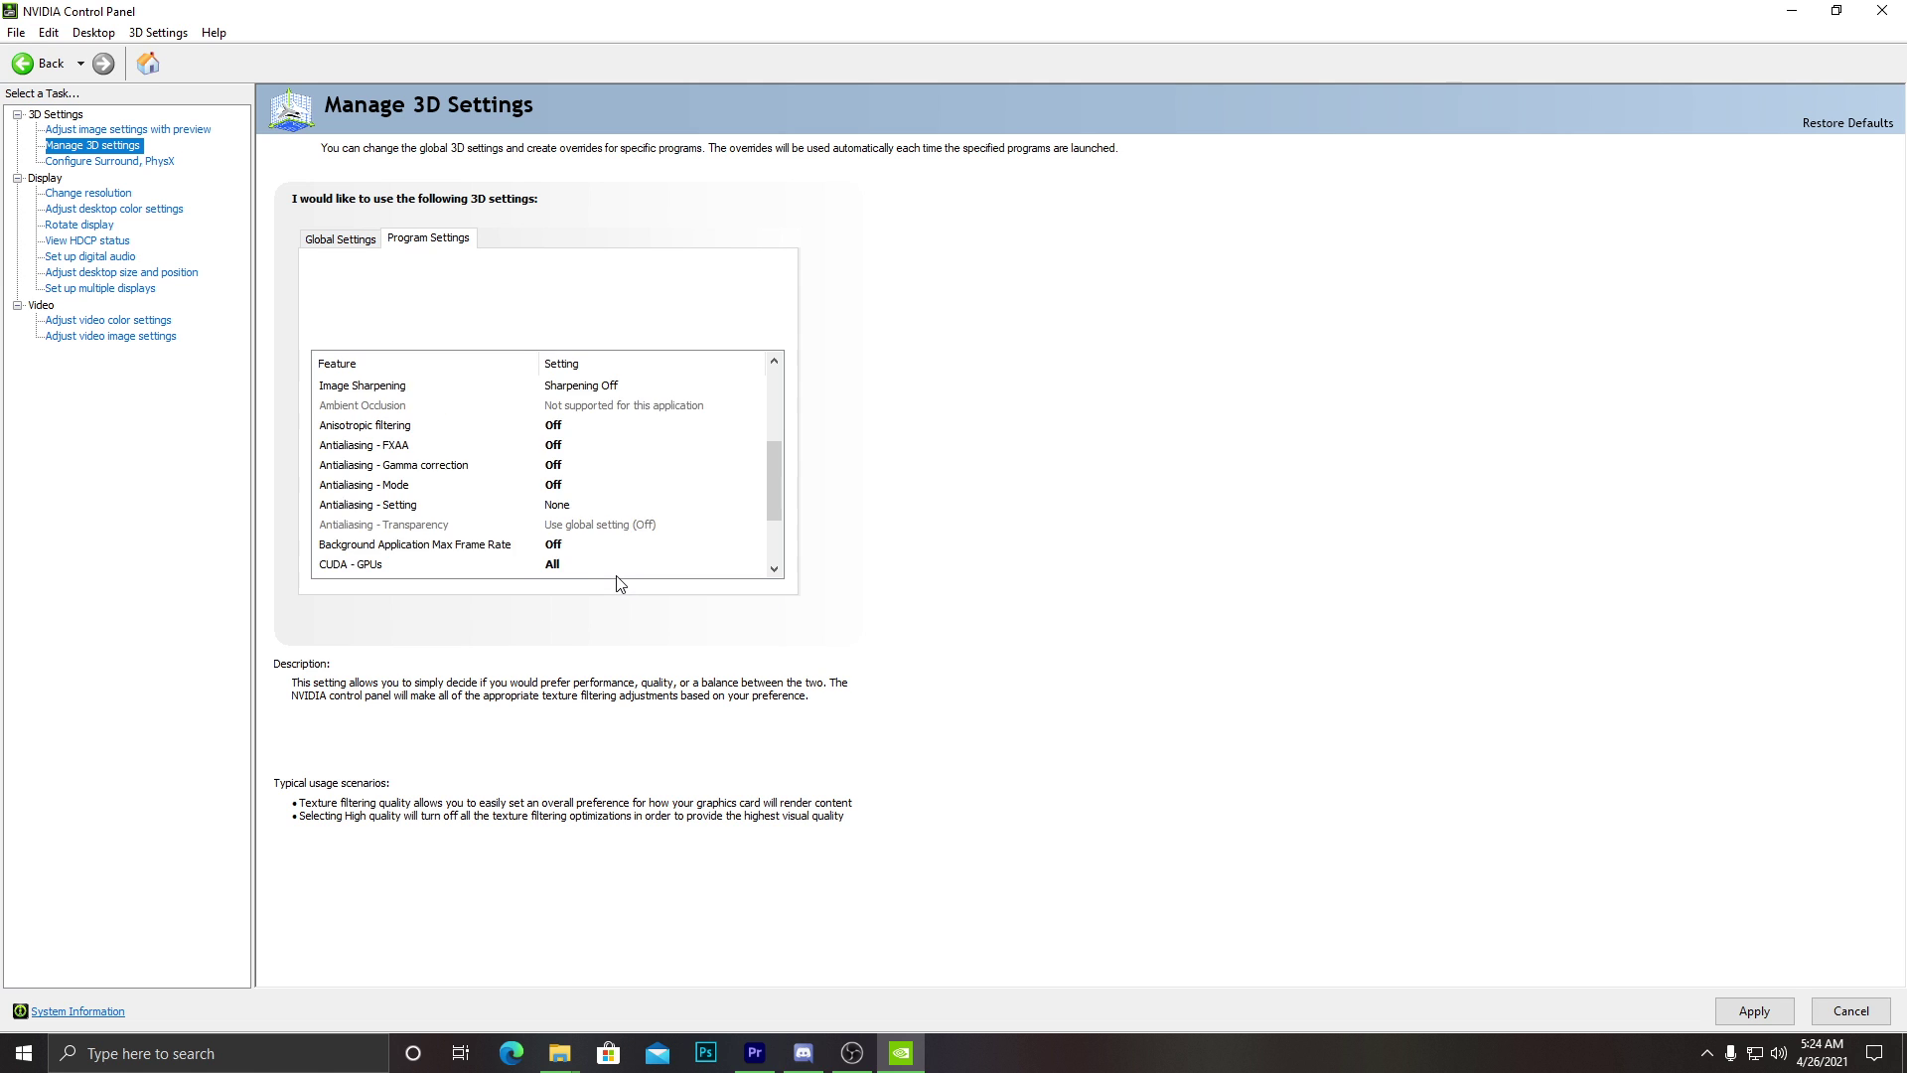
{"action": "left_click", "coordinate": [635, 564]}
{"action": "left_click", "coordinate": [616, 641]}
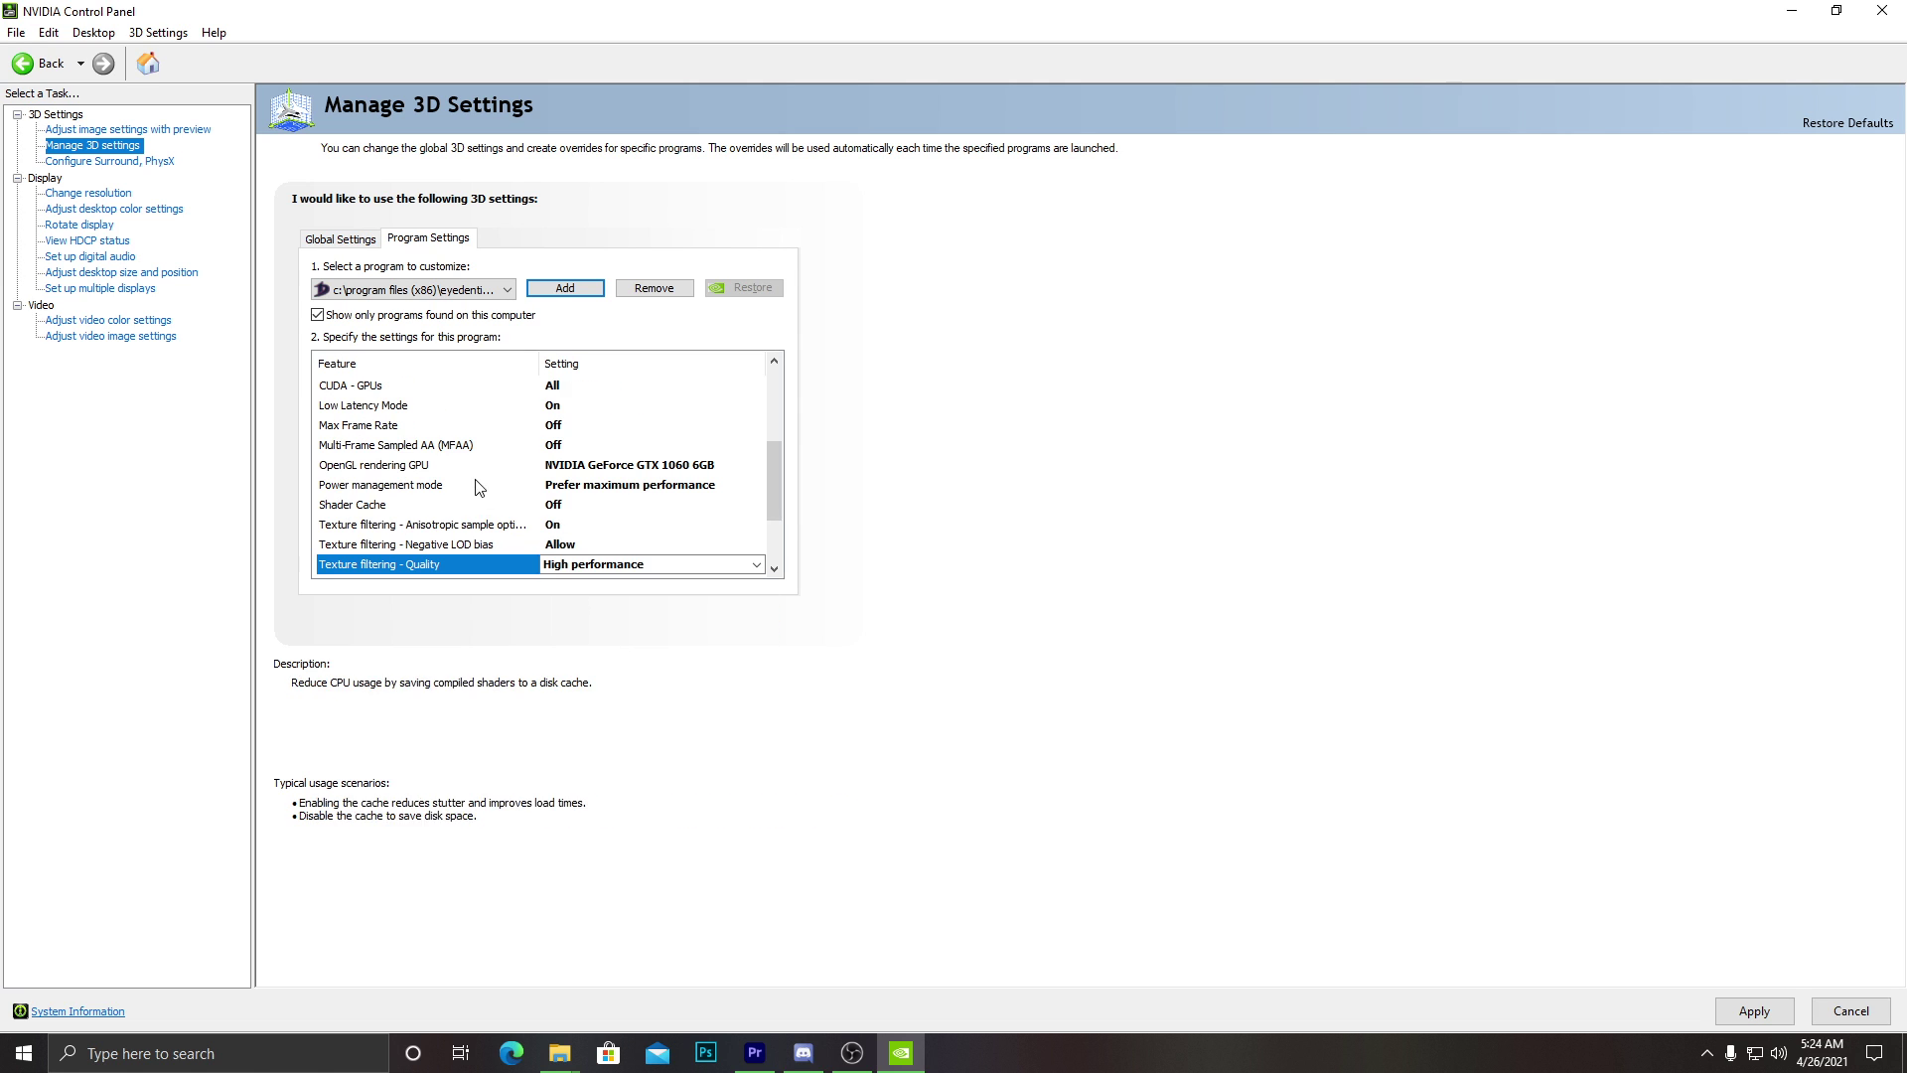
{"action": "scroll", "coordinate": [476, 487], "scroll_direction": "down", "scroll_amount": 2}
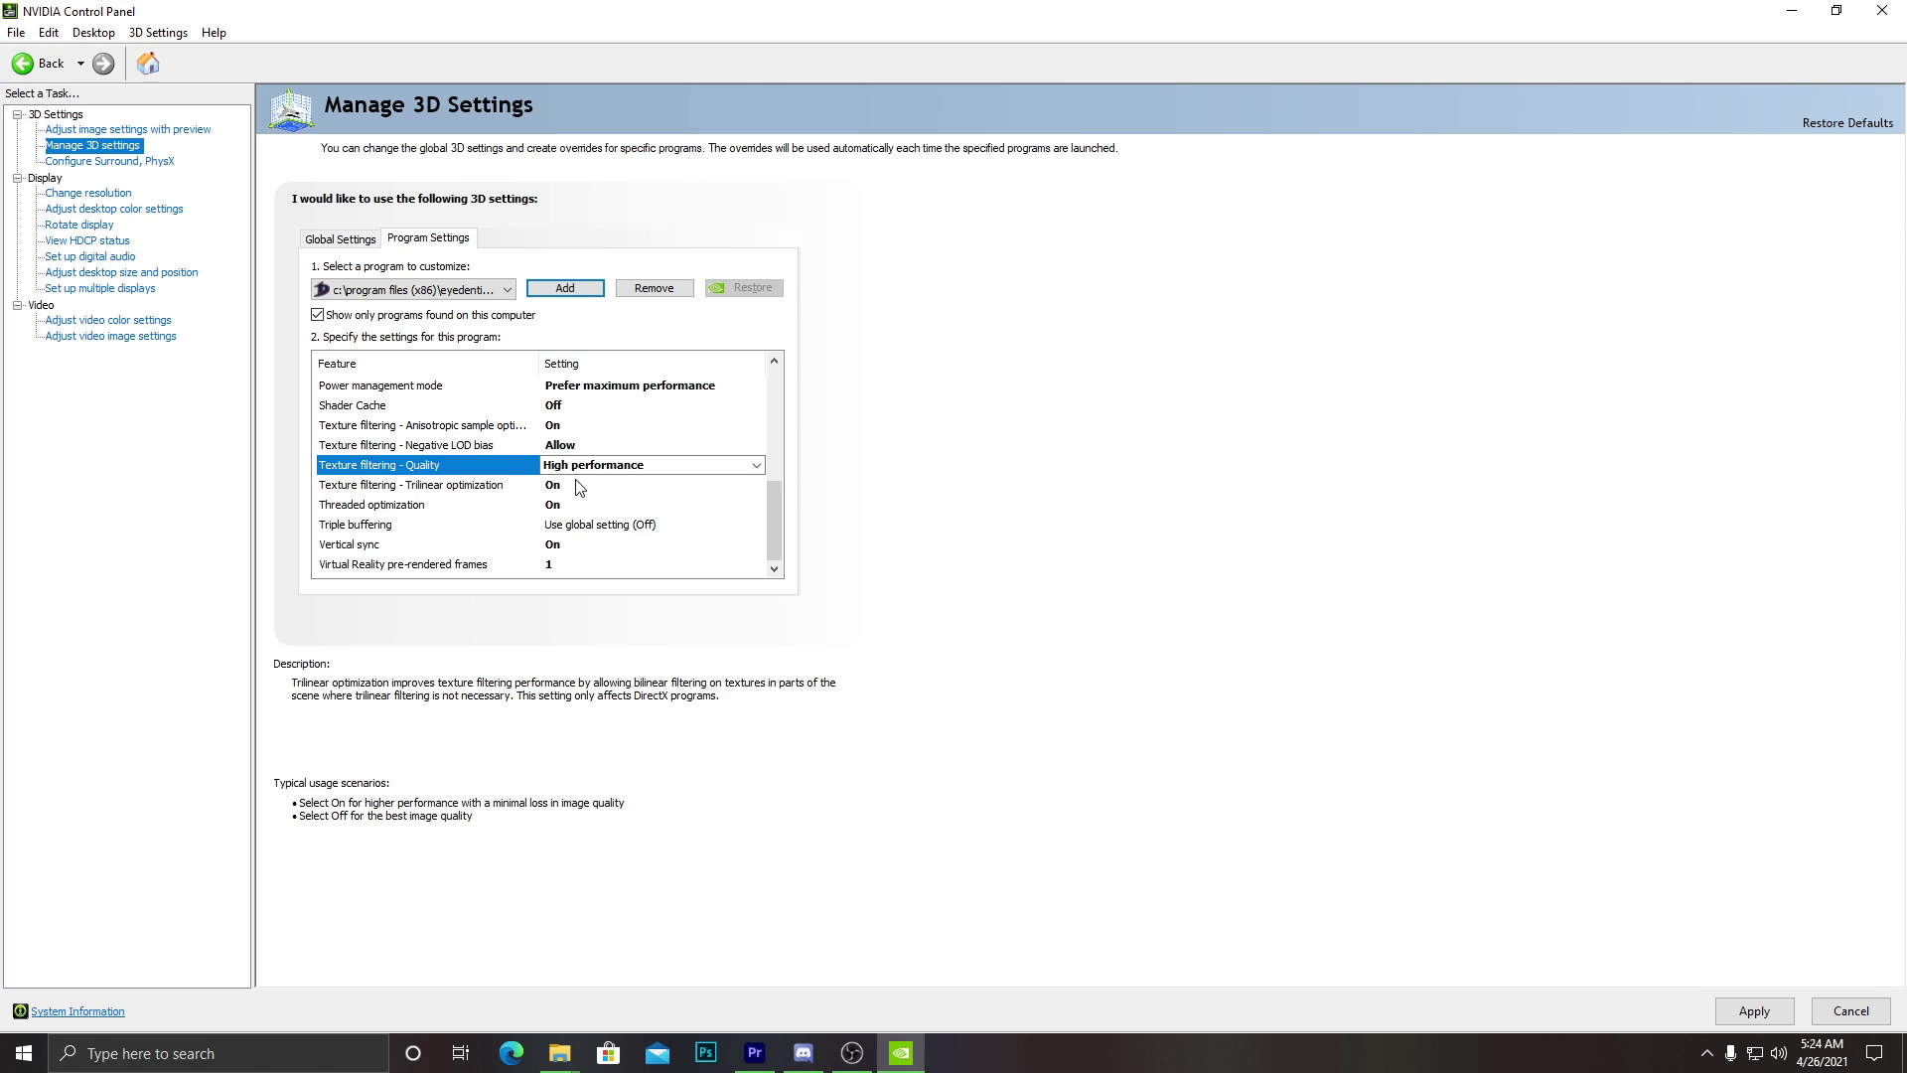
Keep Trilinear optimization On and turn Threaded optimization on.
{"action": "left_click", "coordinate": [446, 487]}
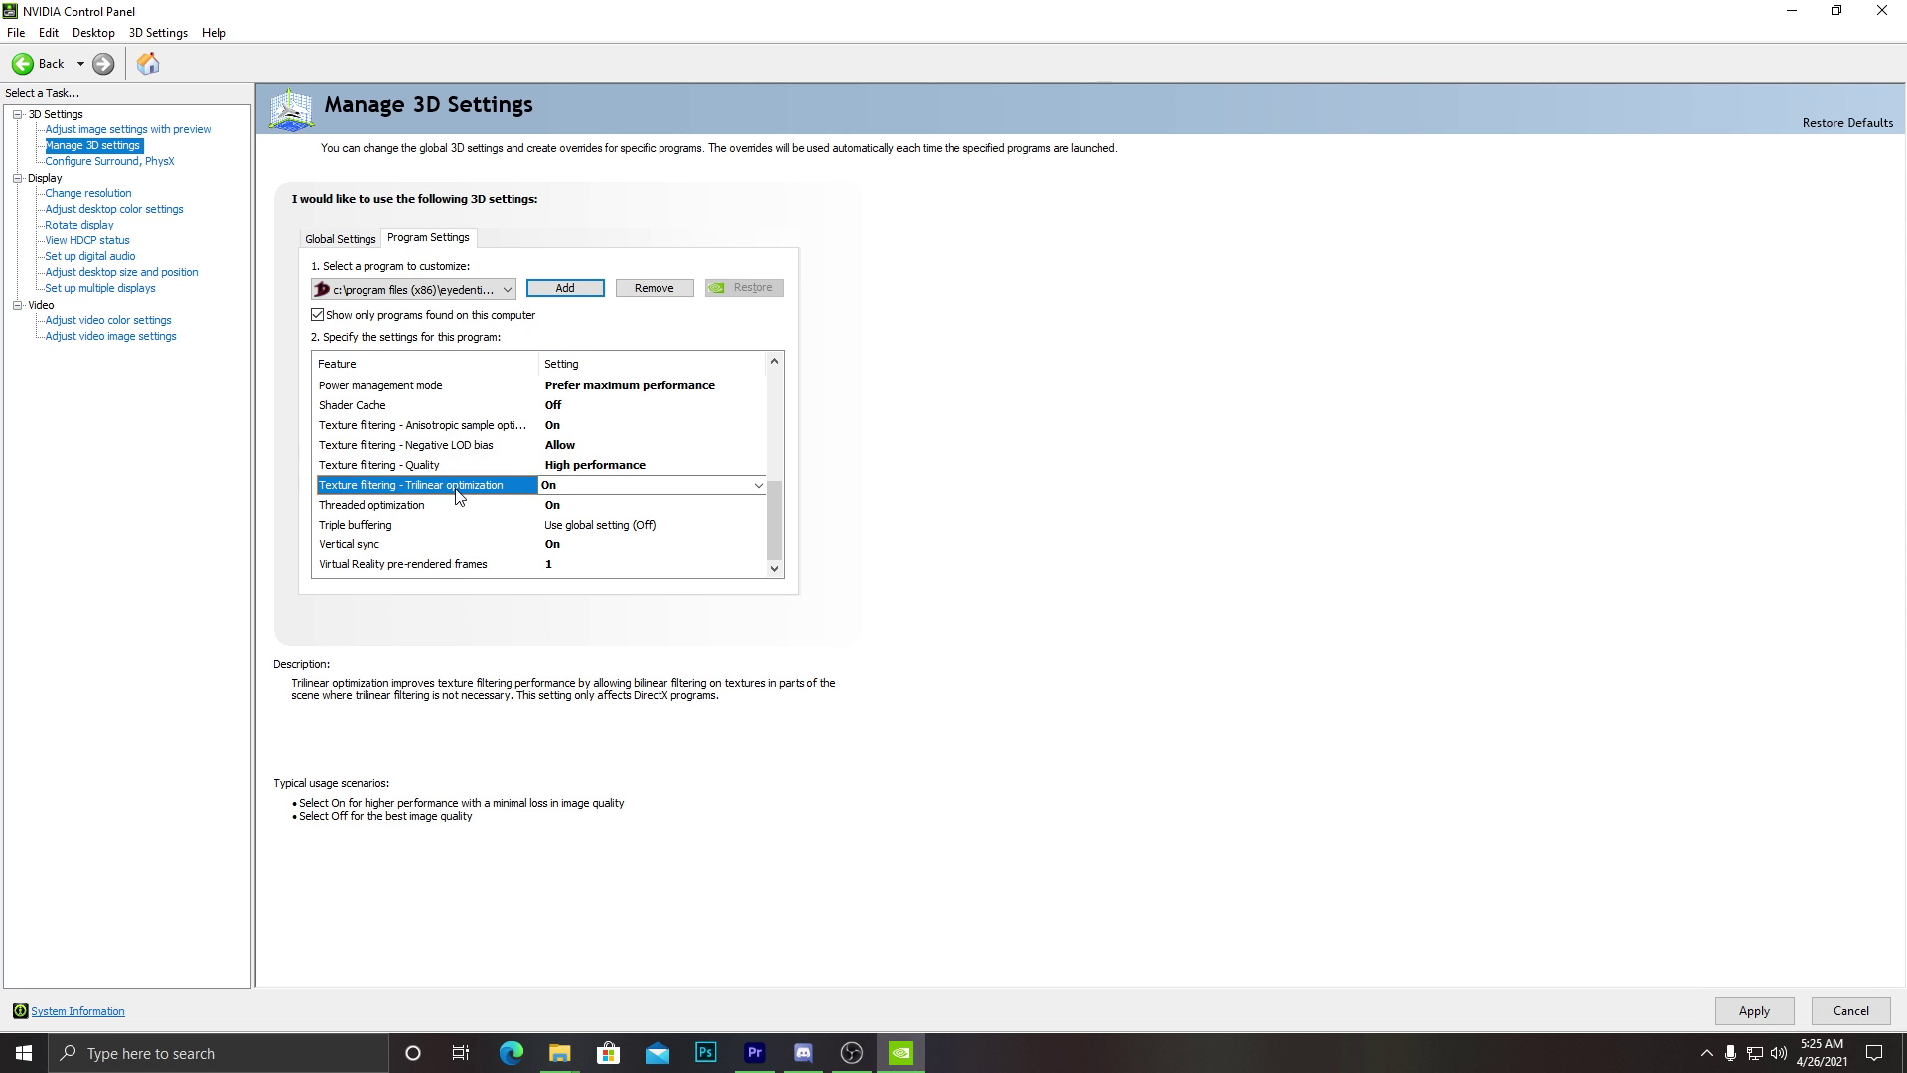
{"action": "left_click", "coordinate": [576, 484]}
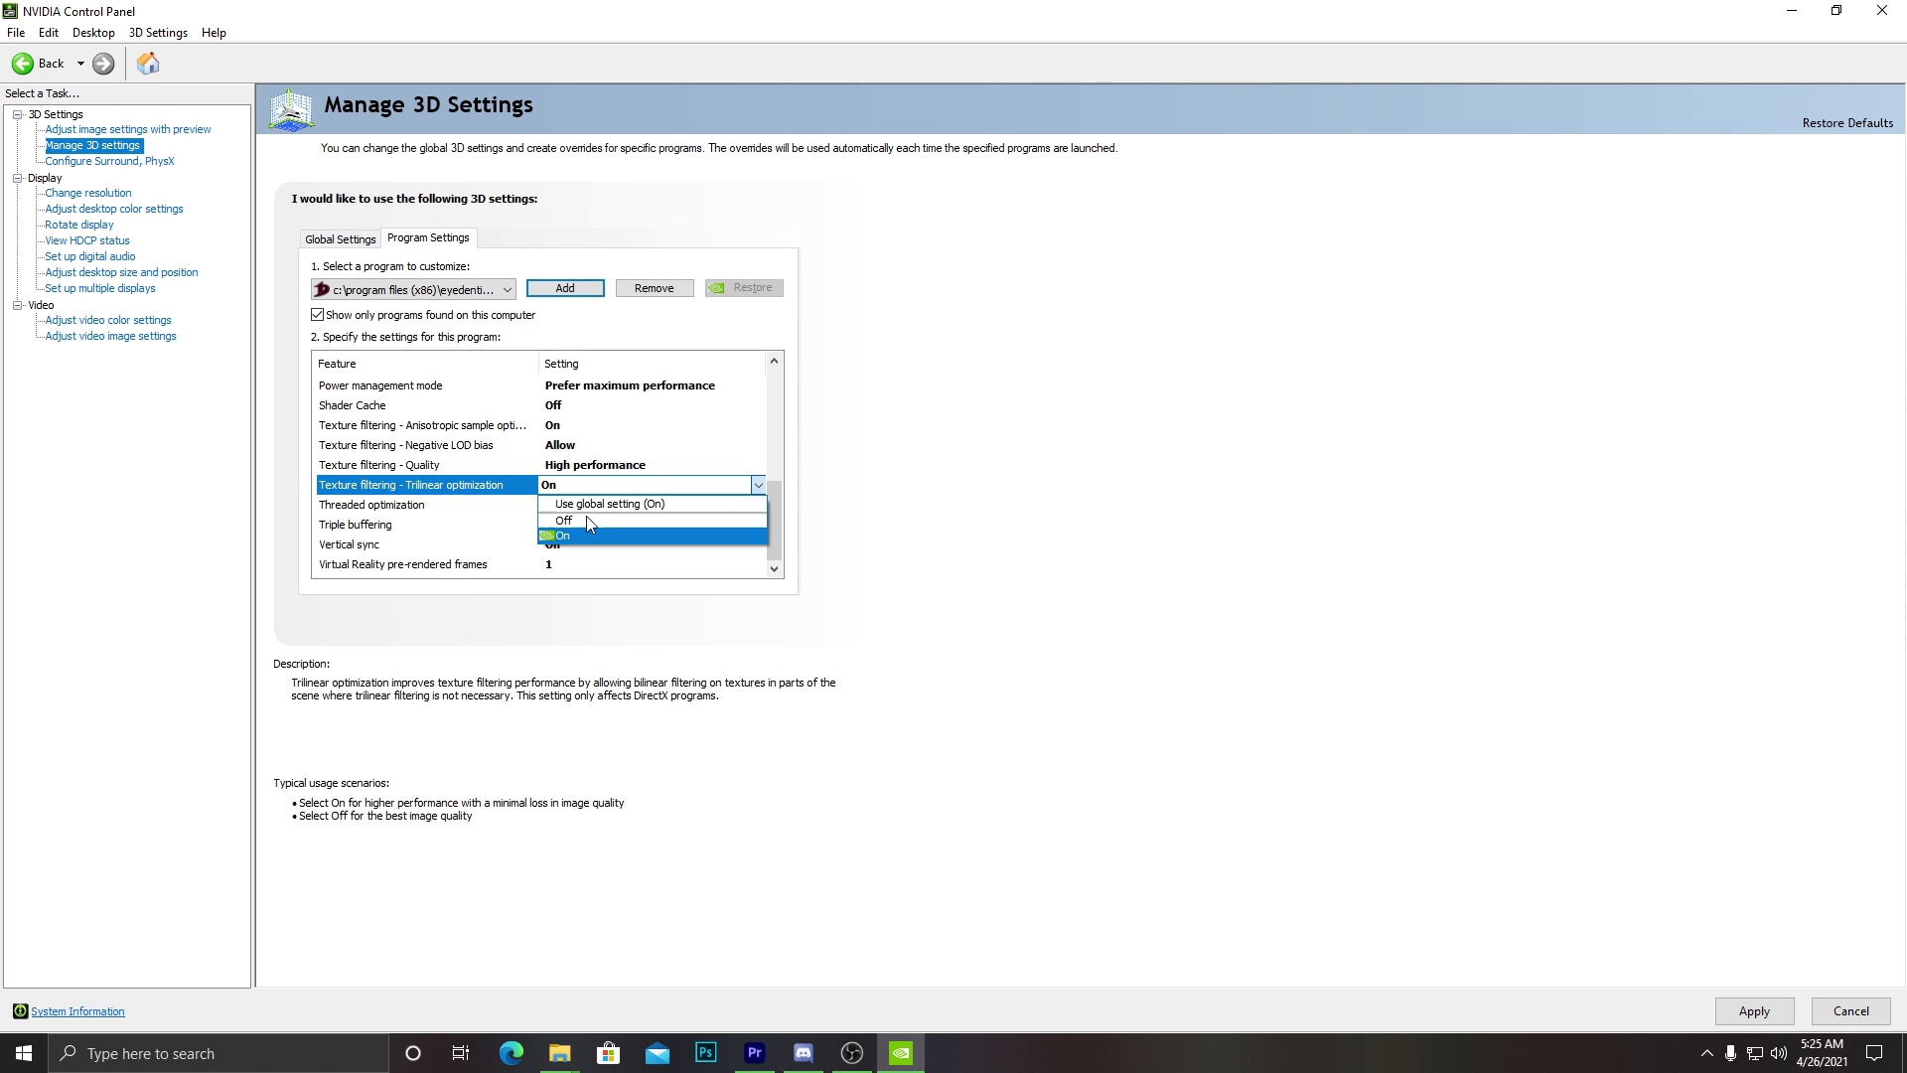
{"action": "left_click", "coordinate": [594, 537]}
{"action": "left_click", "coordinate": [417, 506]}
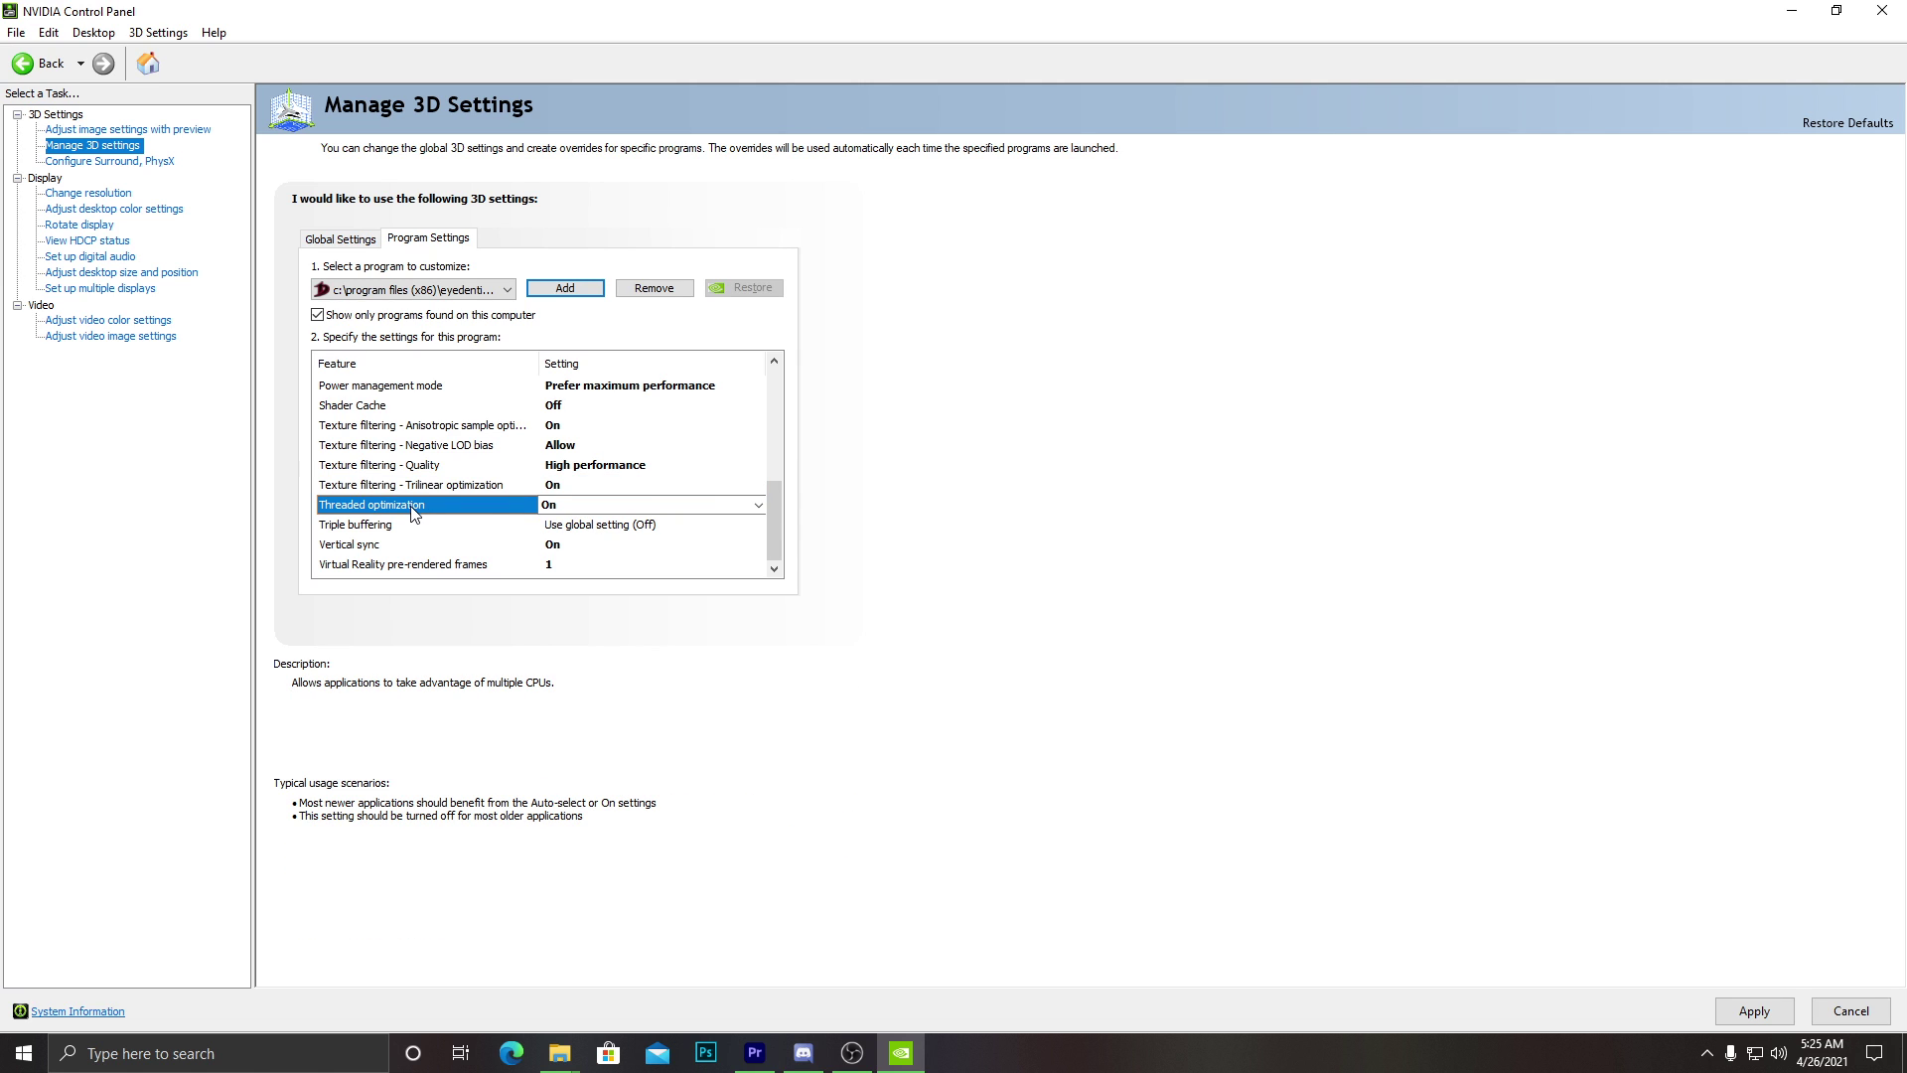
{"action": "left_click", "coordinate": [491, 545]}
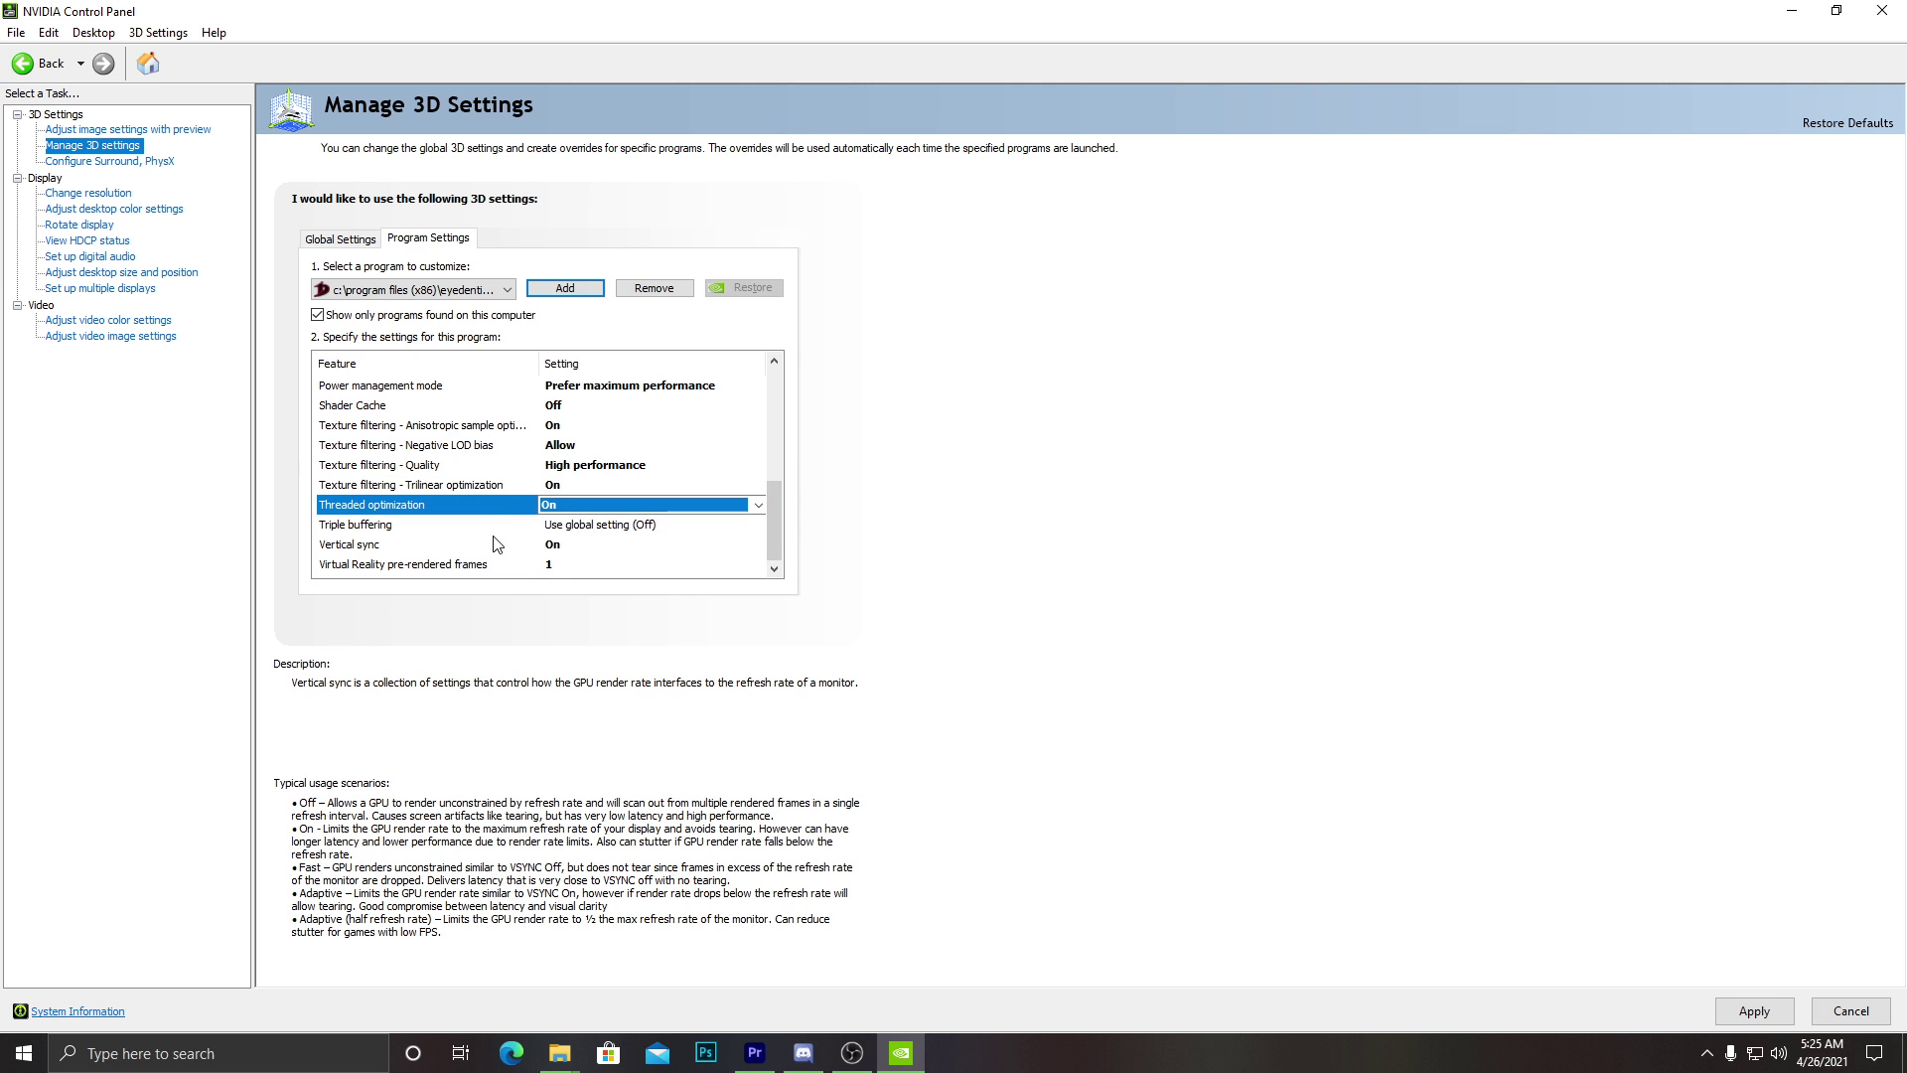
{"action": "left_click", "coordinate": [559, 545]}
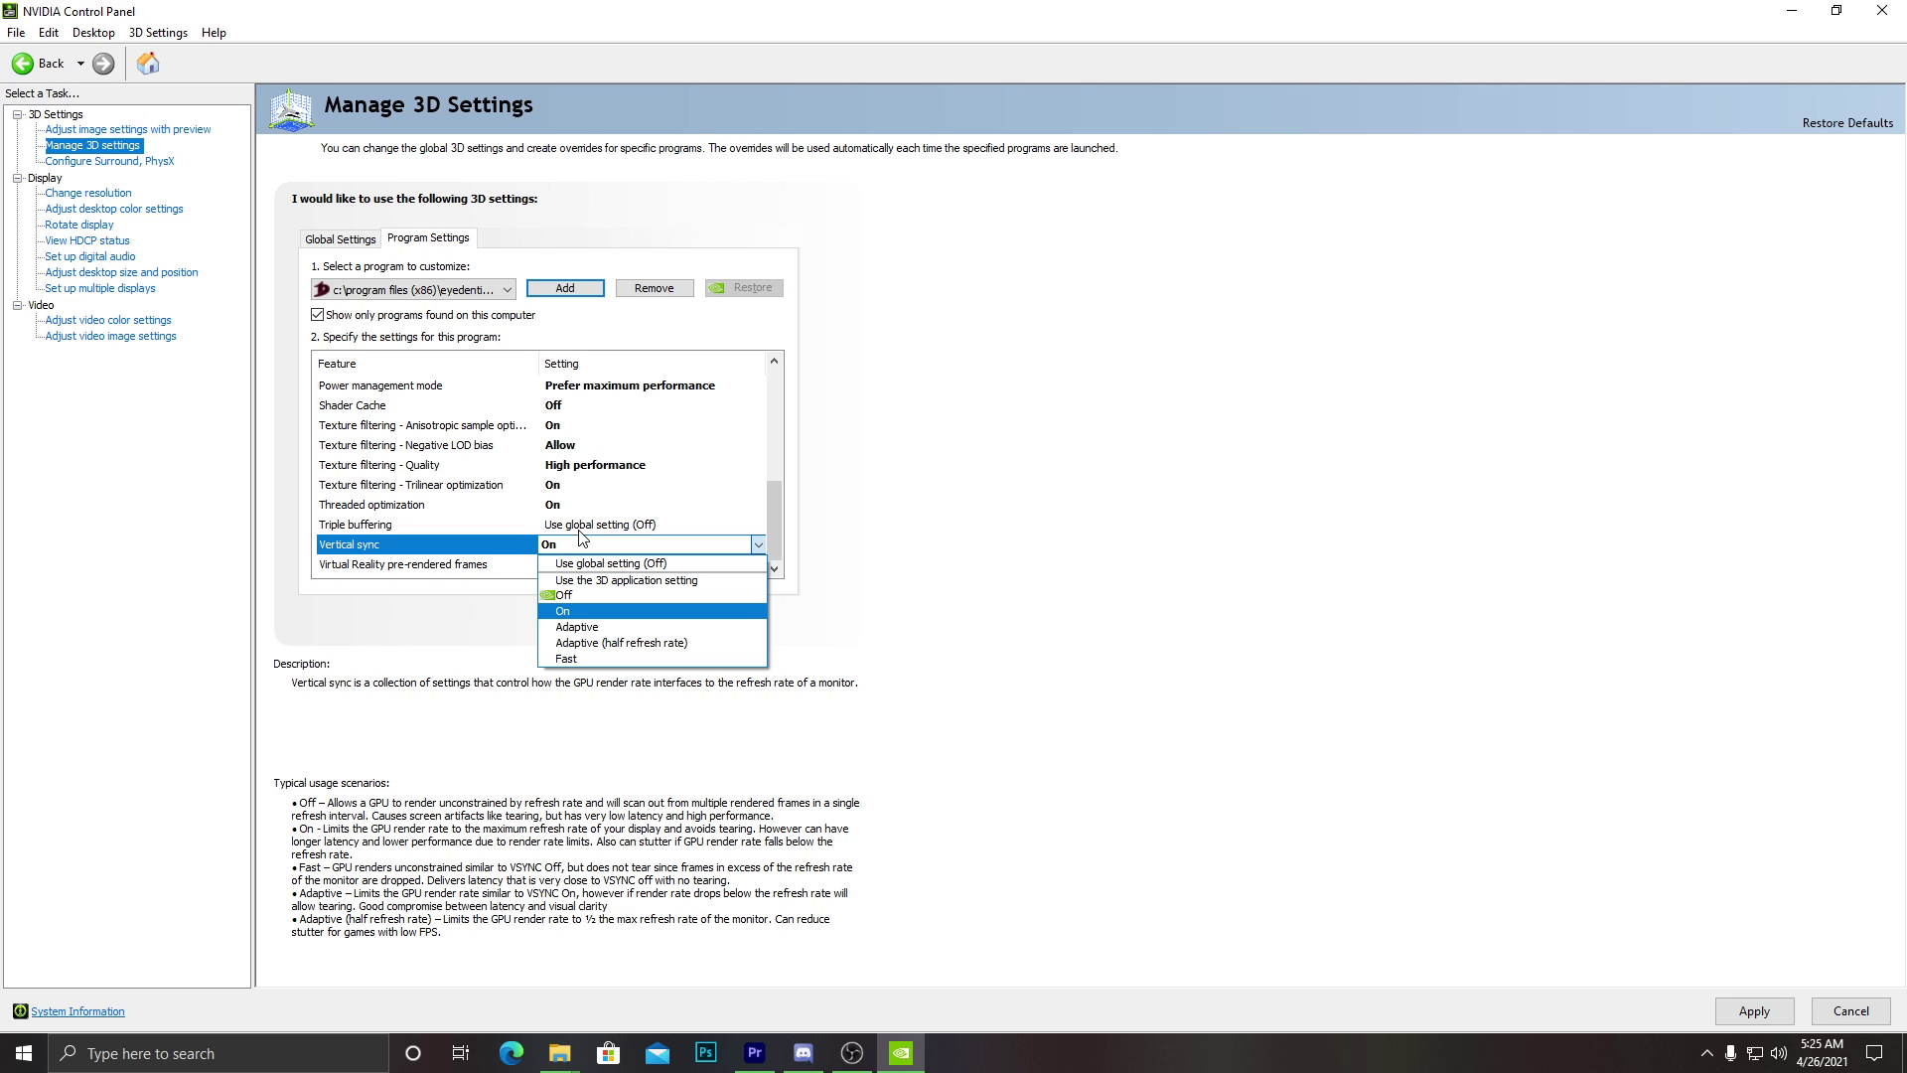
Set Vertical sync to On and apply the DragonNest profile changes.
{"action": "left_click", "coordinate": [596, 610]}
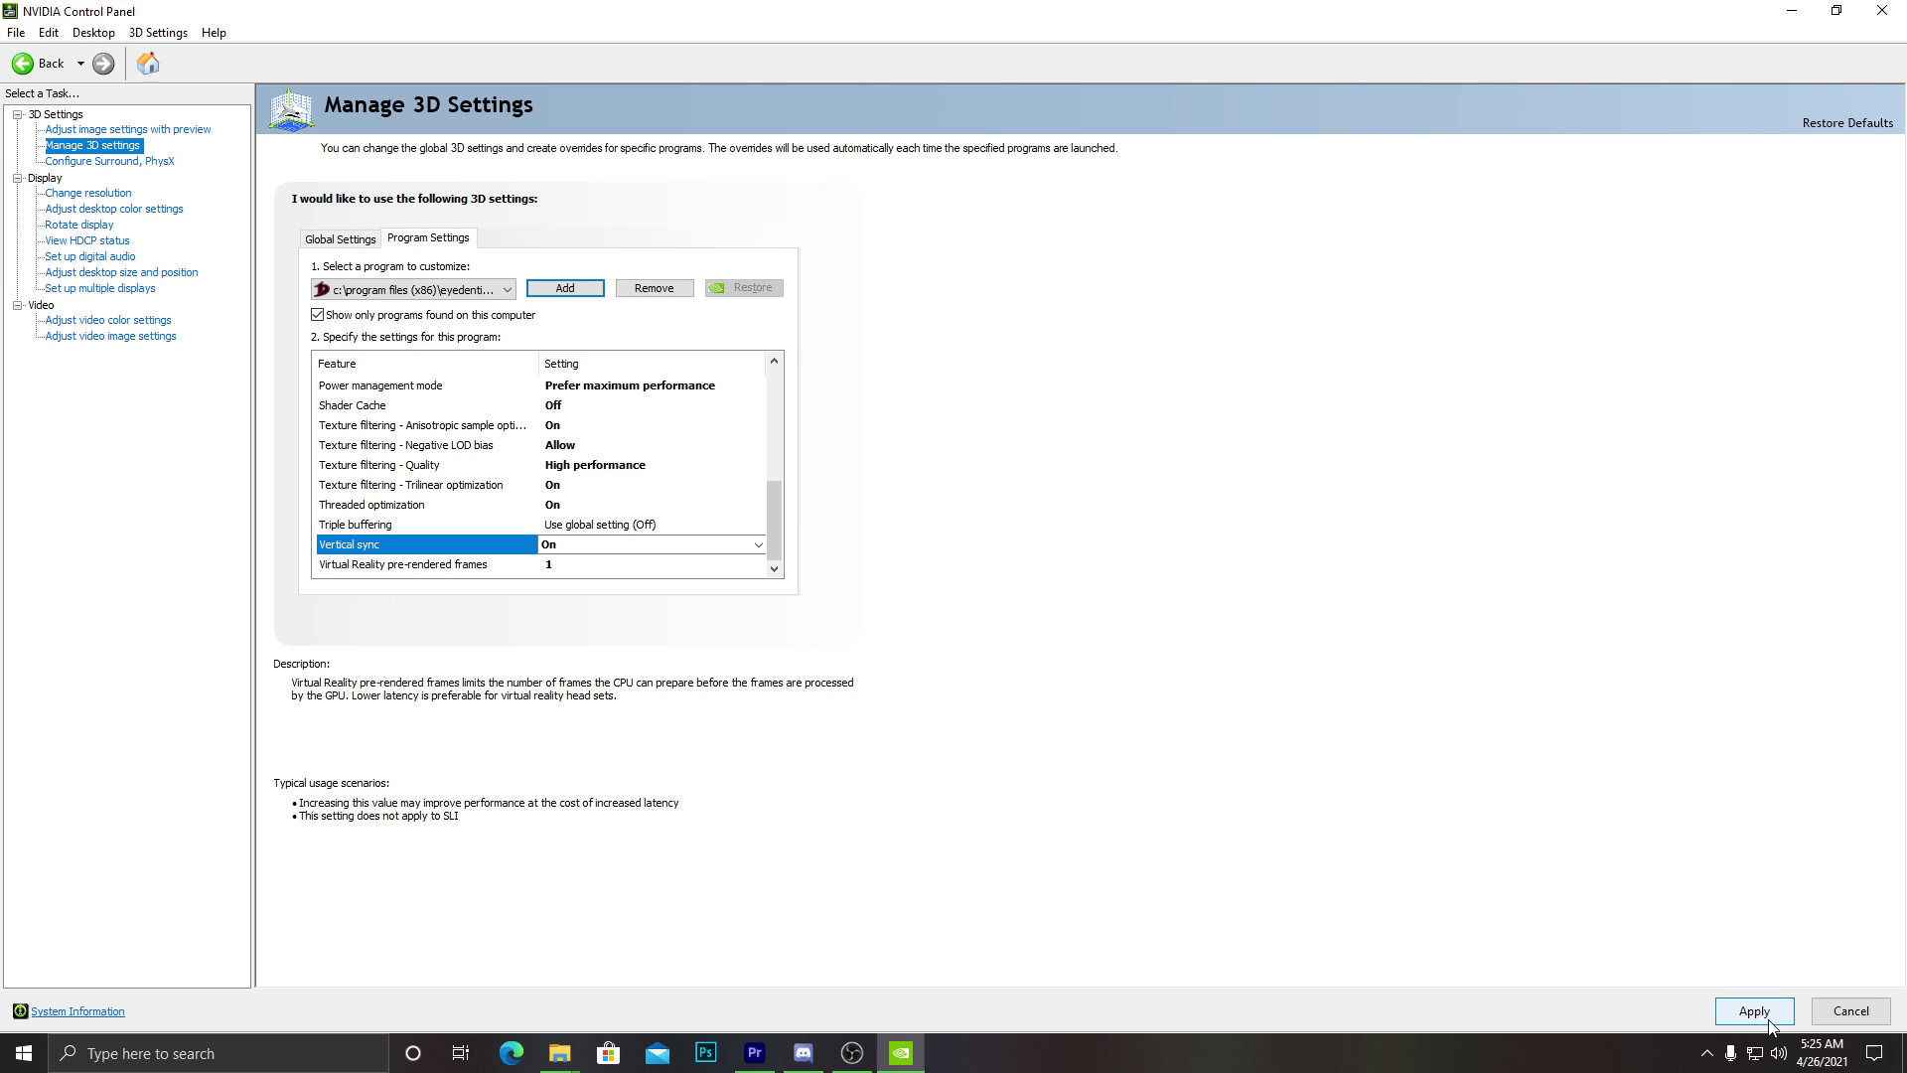
{"action": "left_click", "coordinate": [1768, 1013]}
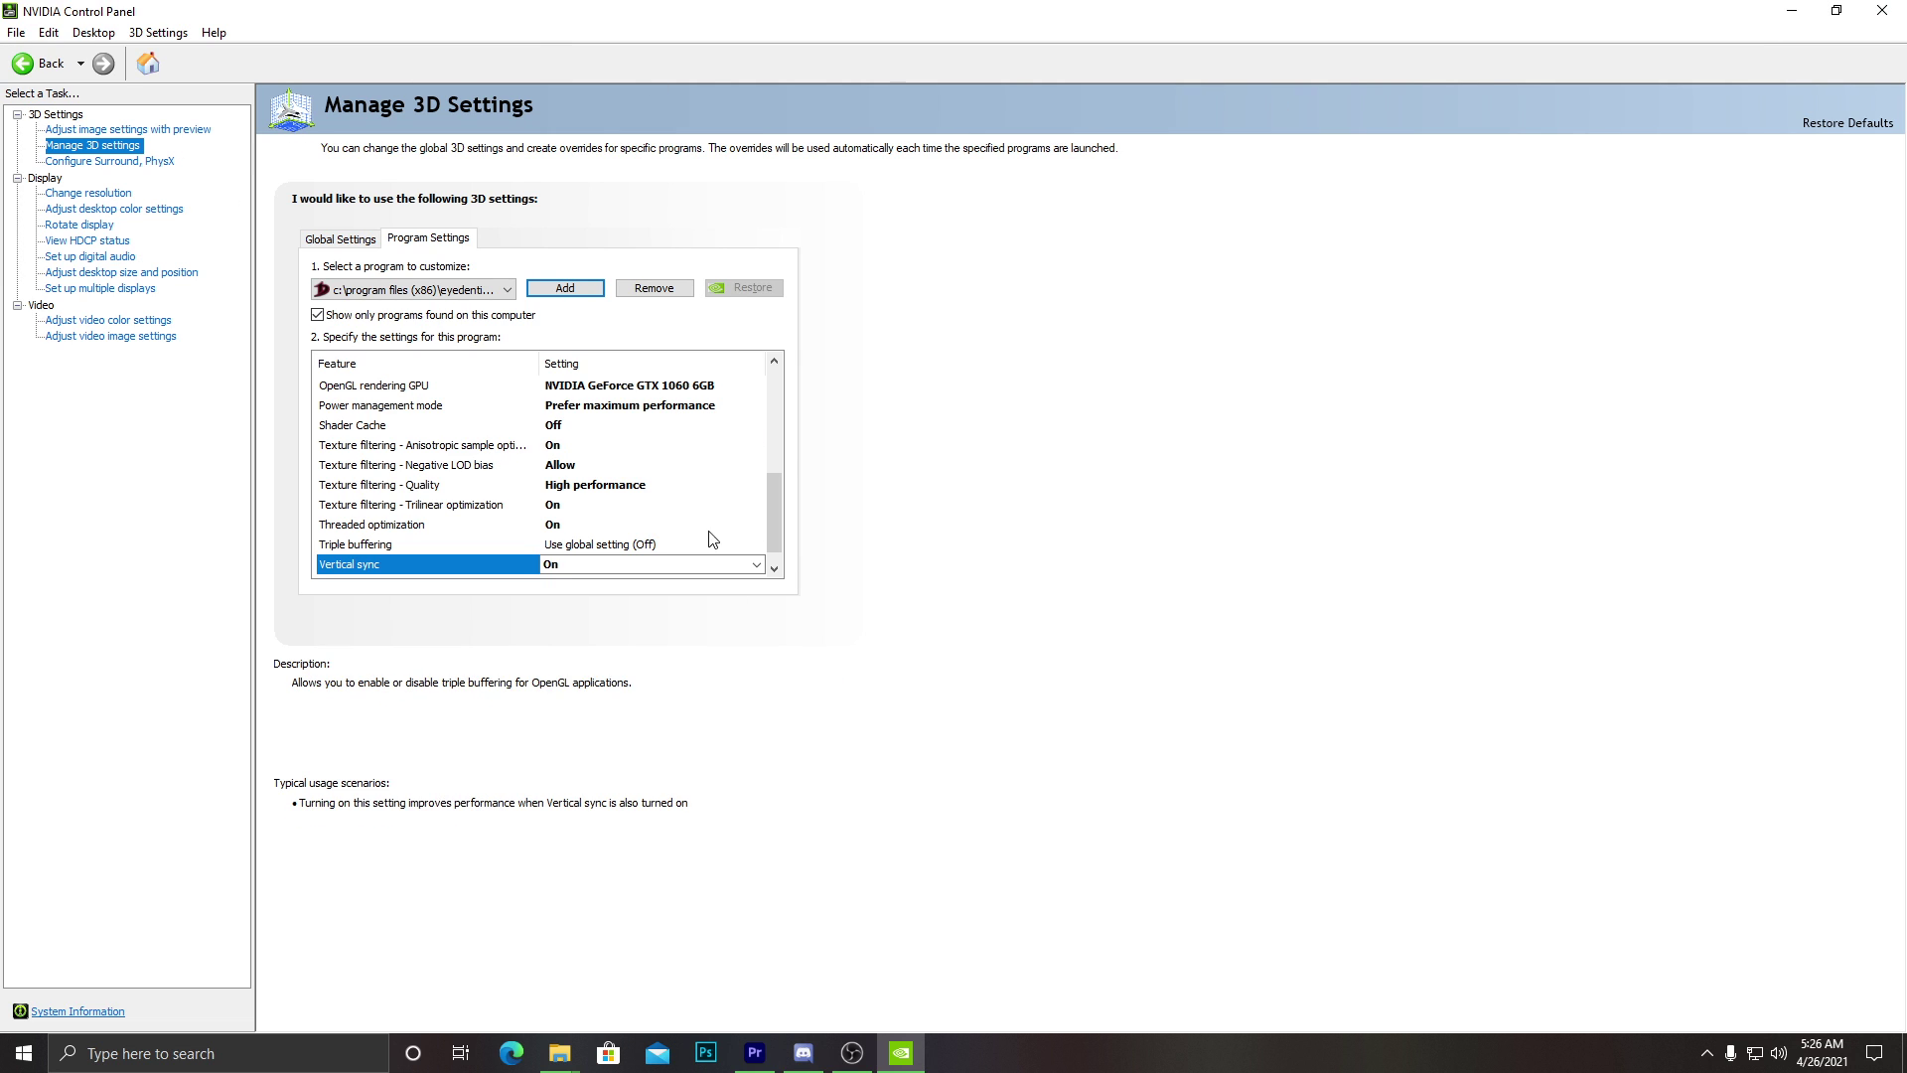
Back in Dragon Nest, ride up the staircase and across the grassy plaza and garden to the courtyard.
{"action": "left_click_drag", "start_coordinate": [774, 509], "coordinate": [777, 475]}
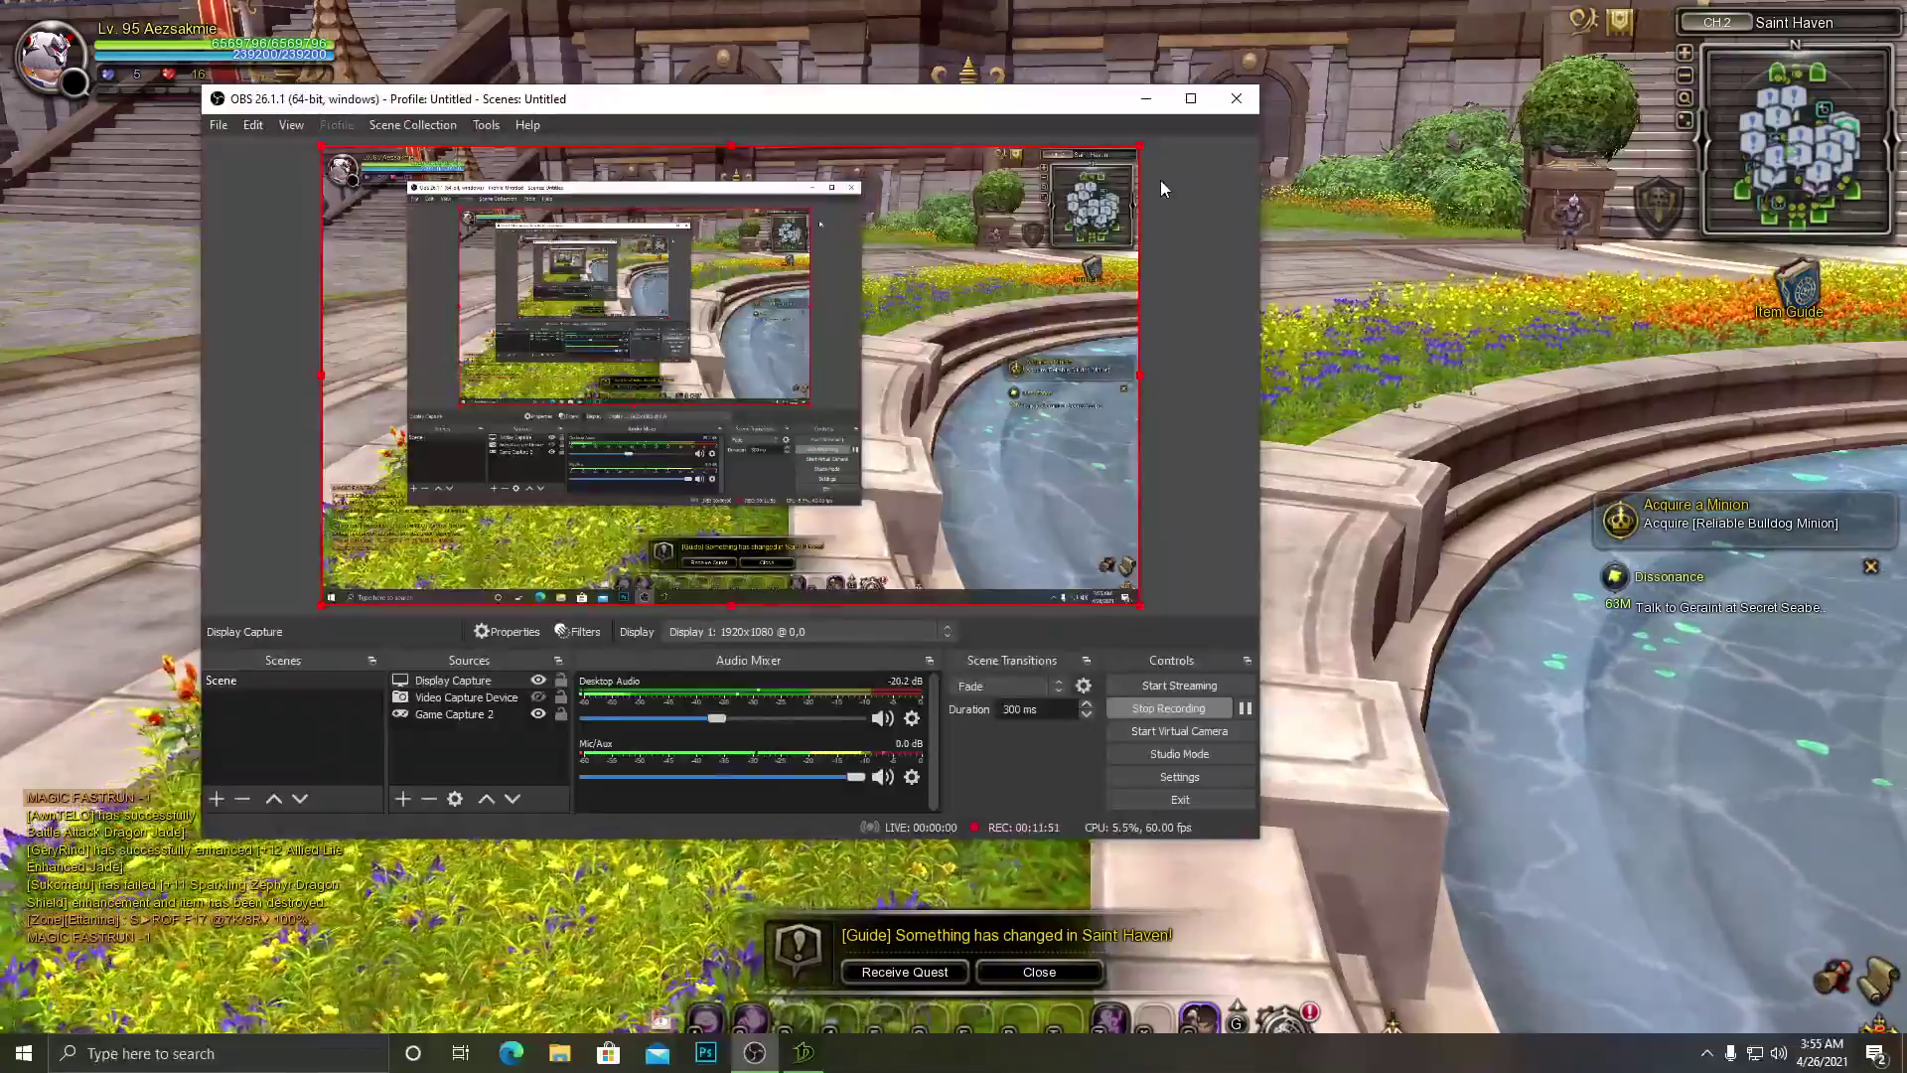
{"action": "key", "text": "alt+Tab"}
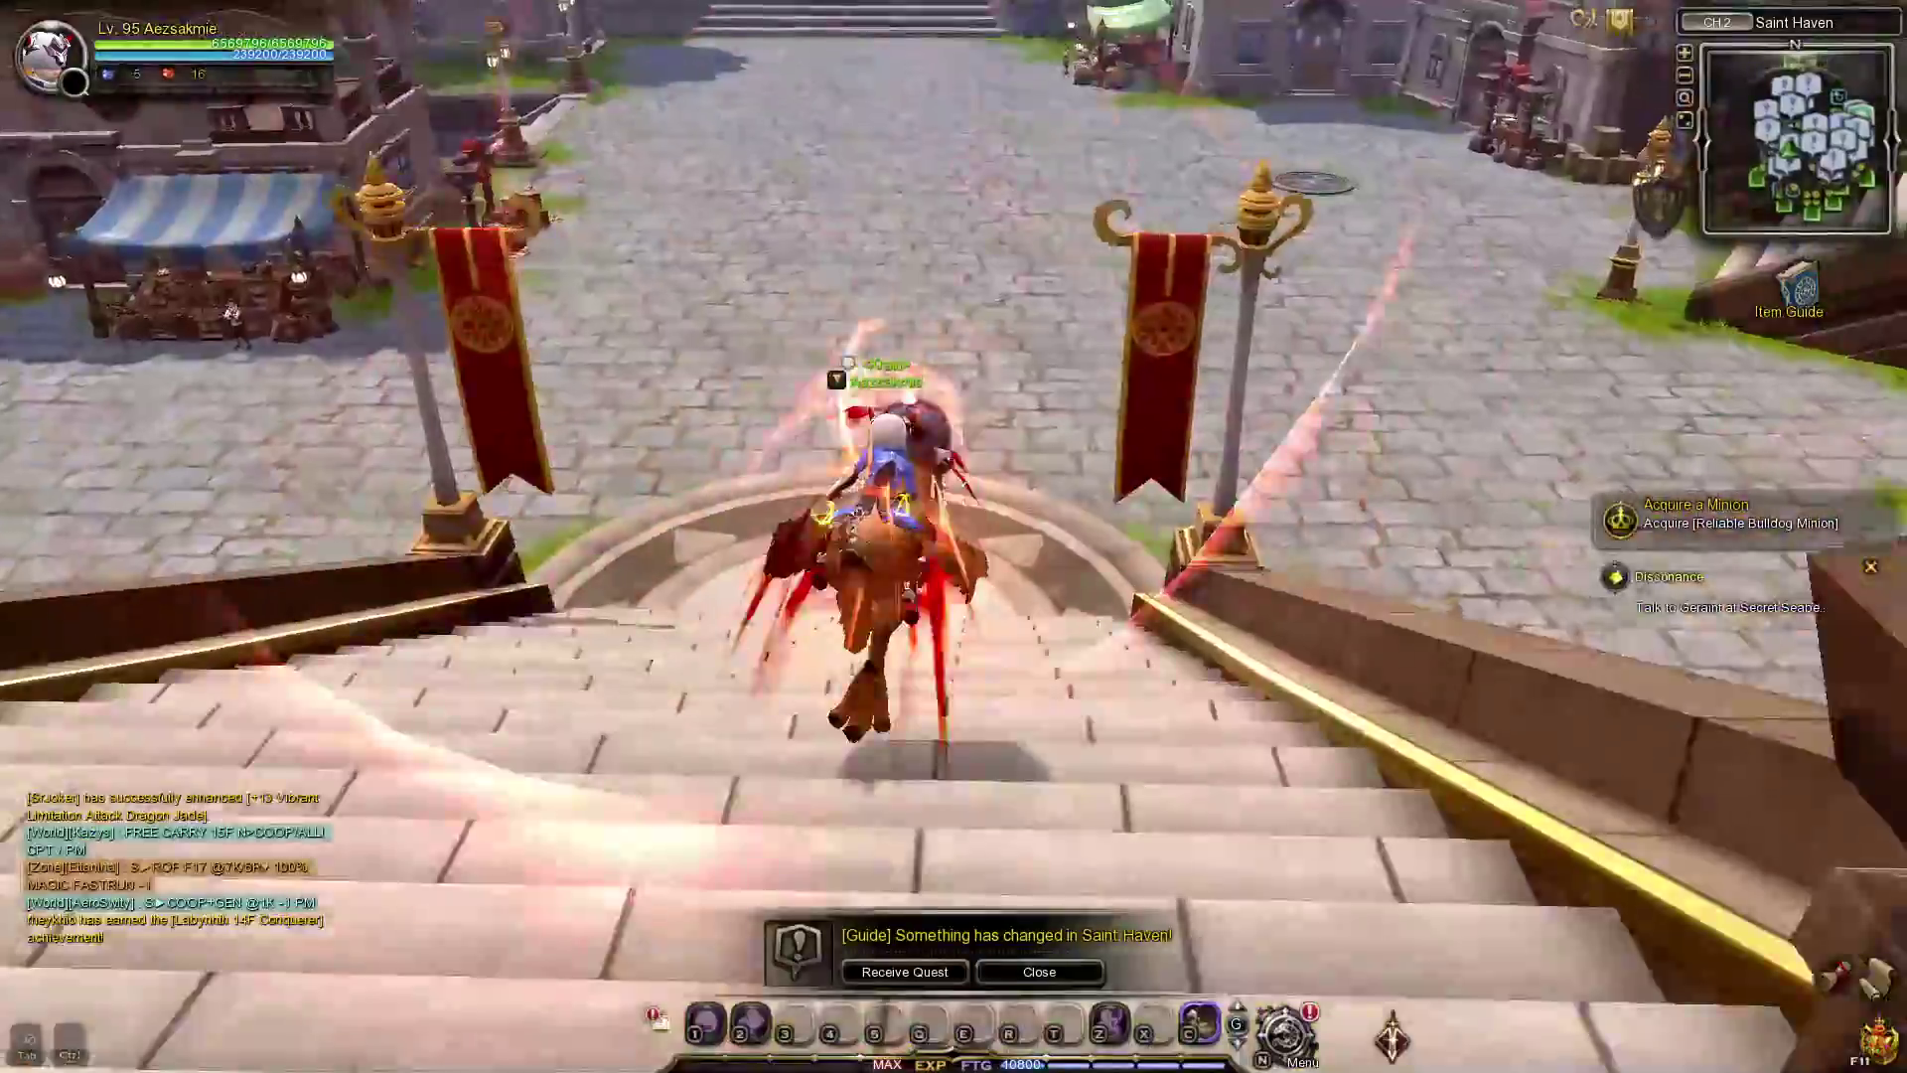
{"action": "key", "text": "w"}
{"action": "key", "text": "w"}
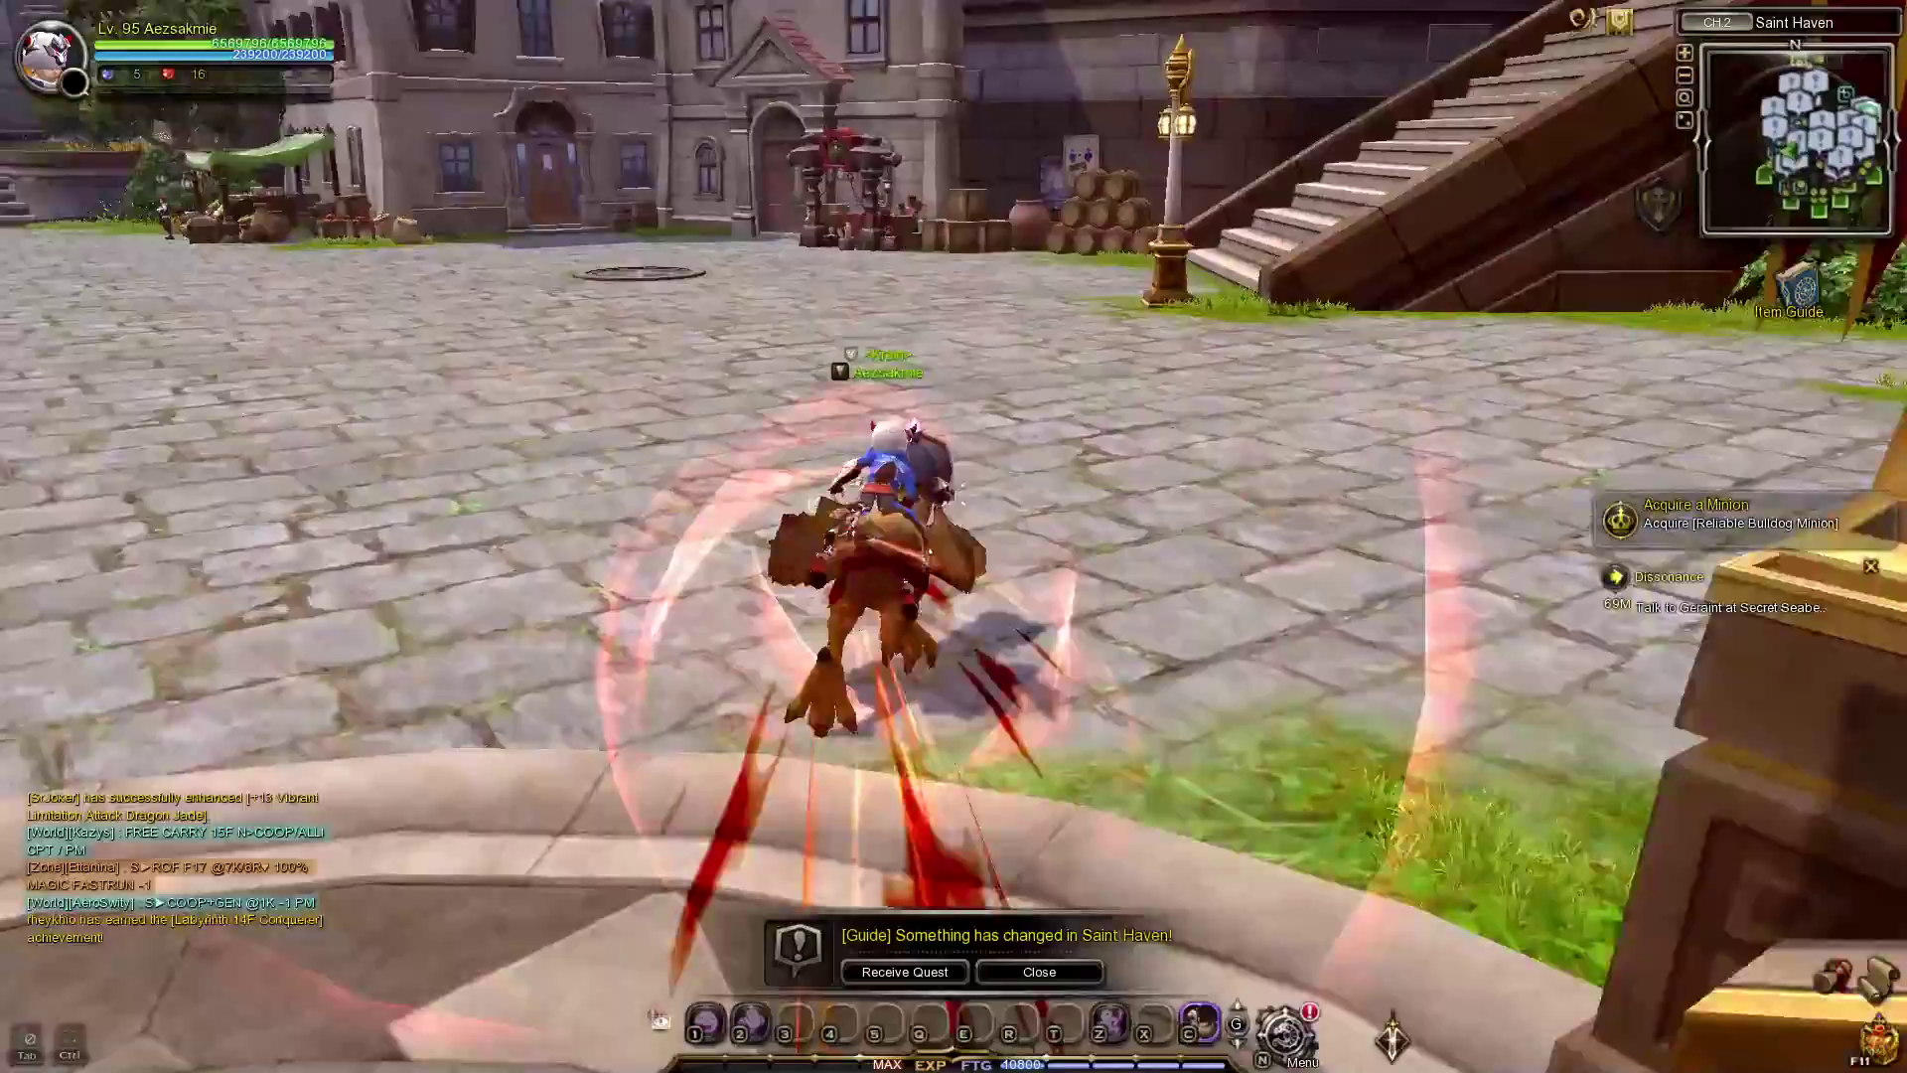
{"action": "key", "text": "w"}
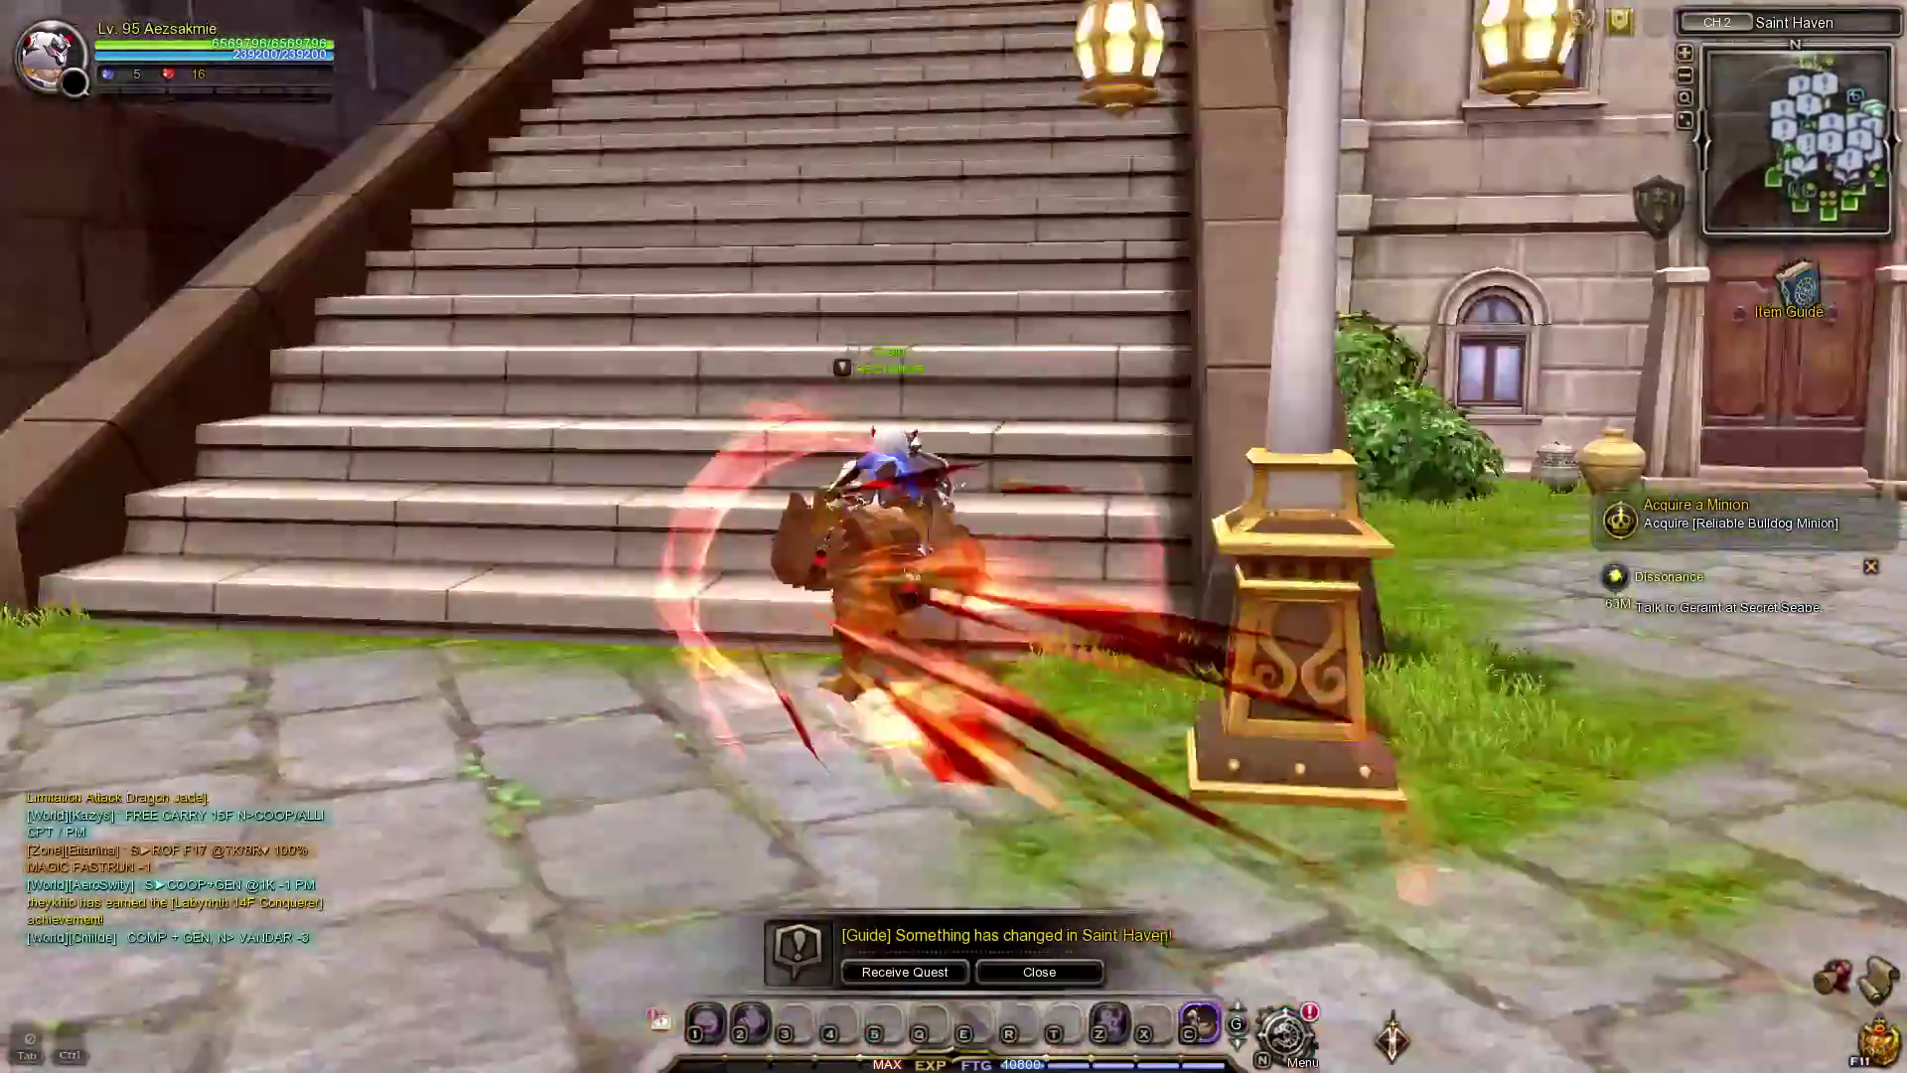
{"action": "key", "text": "w"}
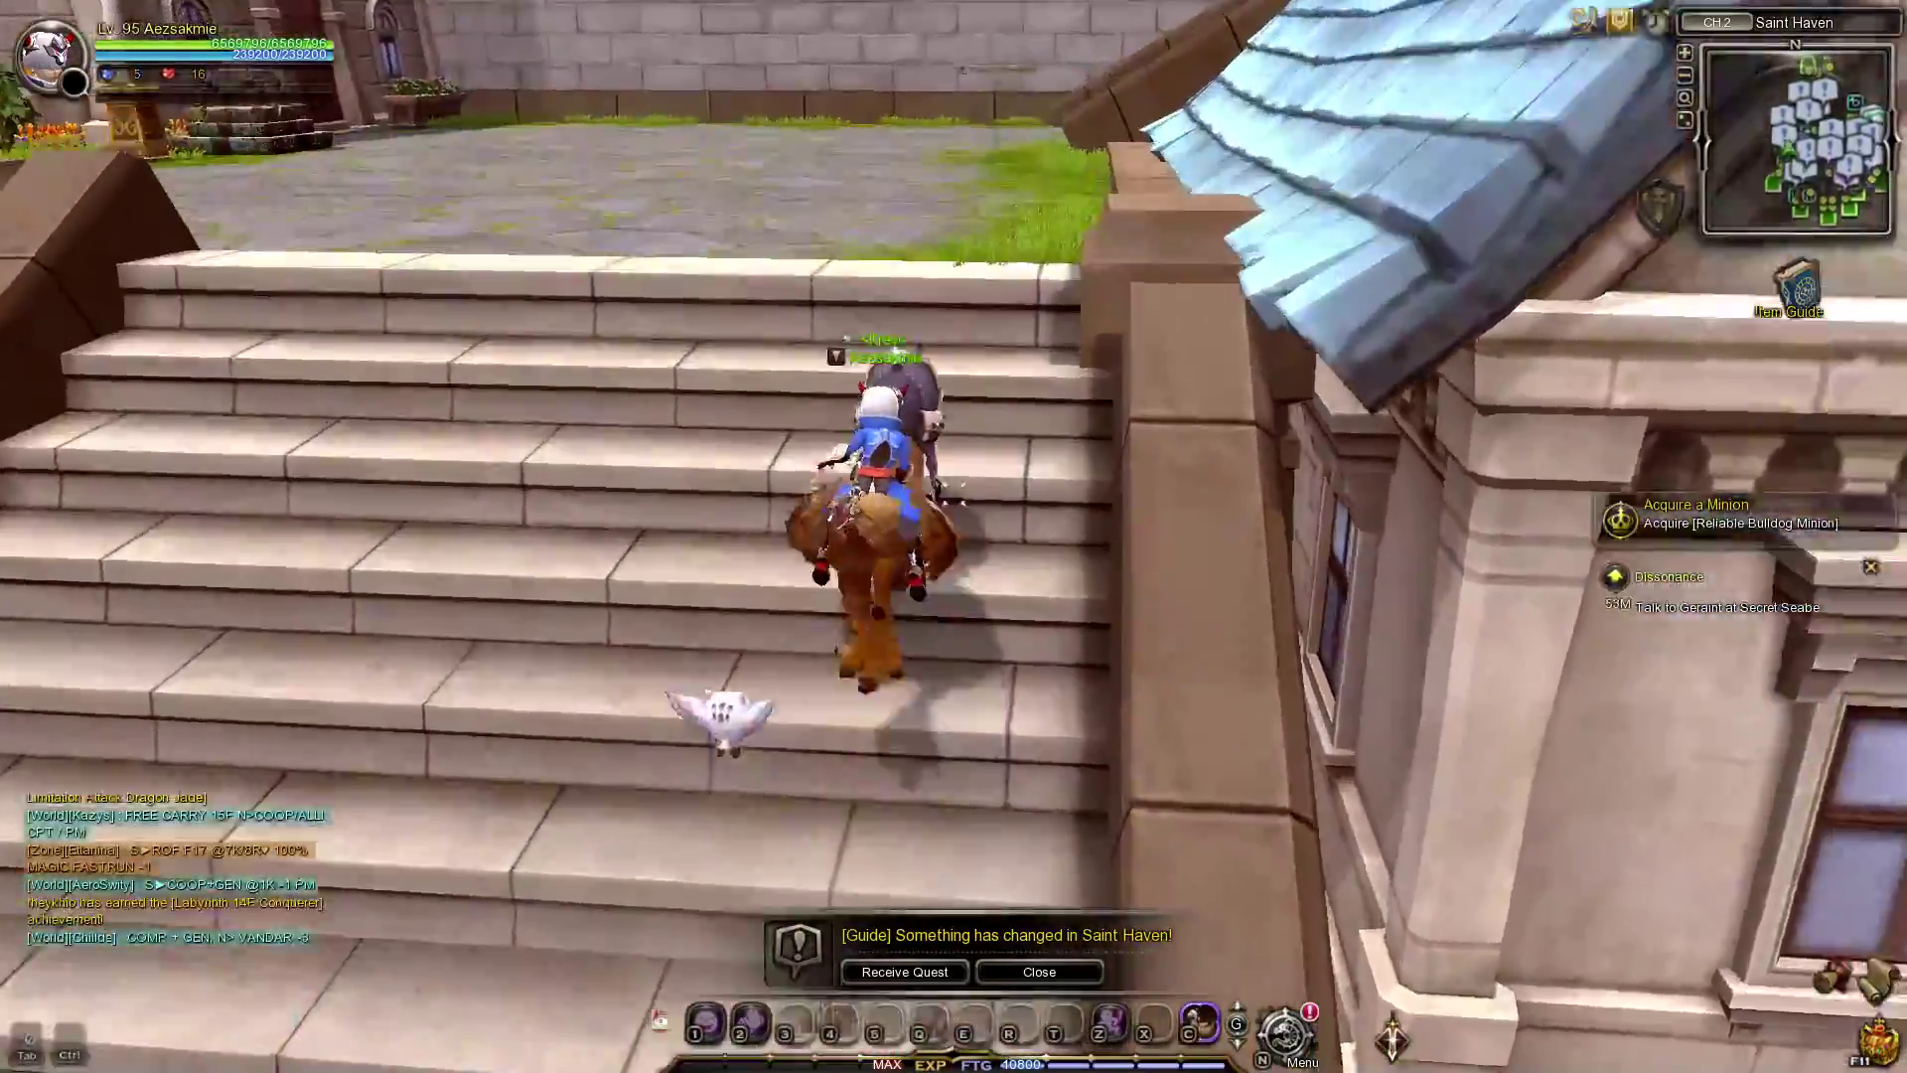
{"action": "key", "text": "w"}
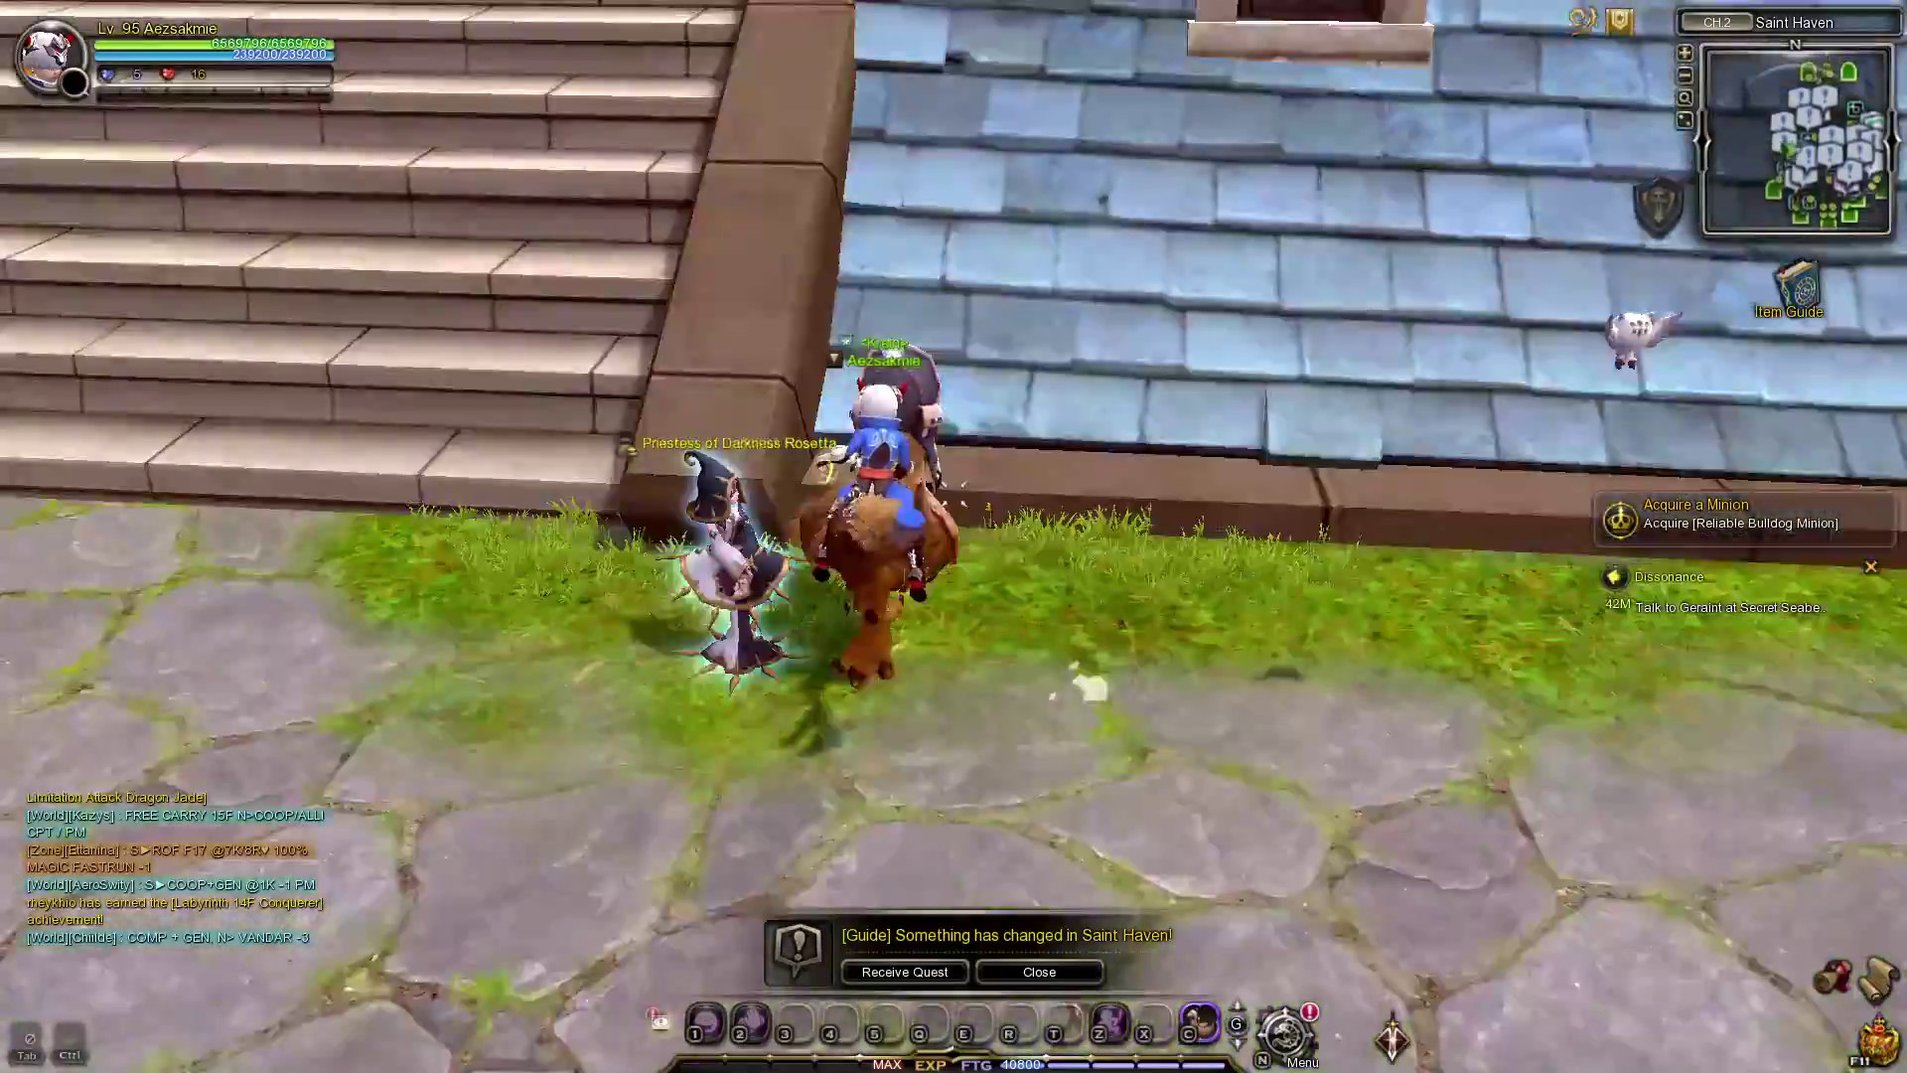
{"action": "key", "text": "w"}
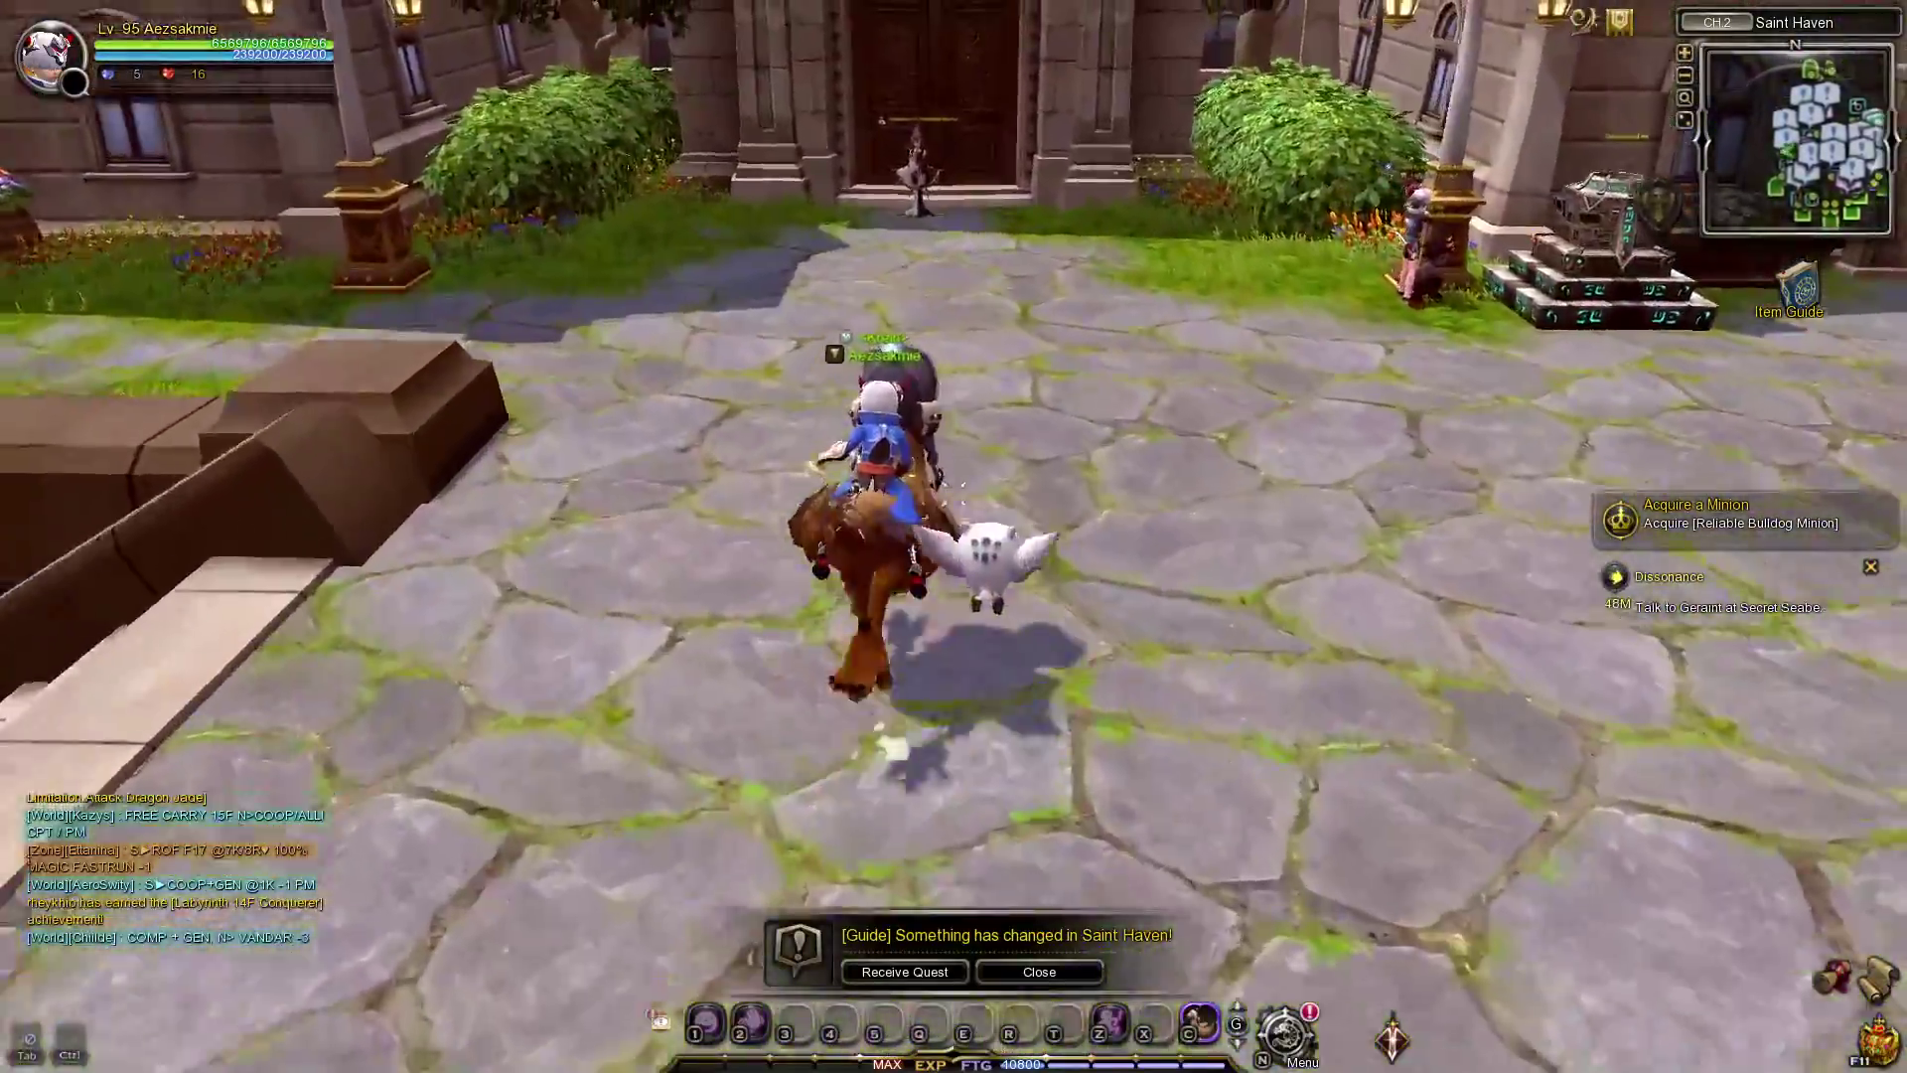
{"action": "key", "text": "w"}
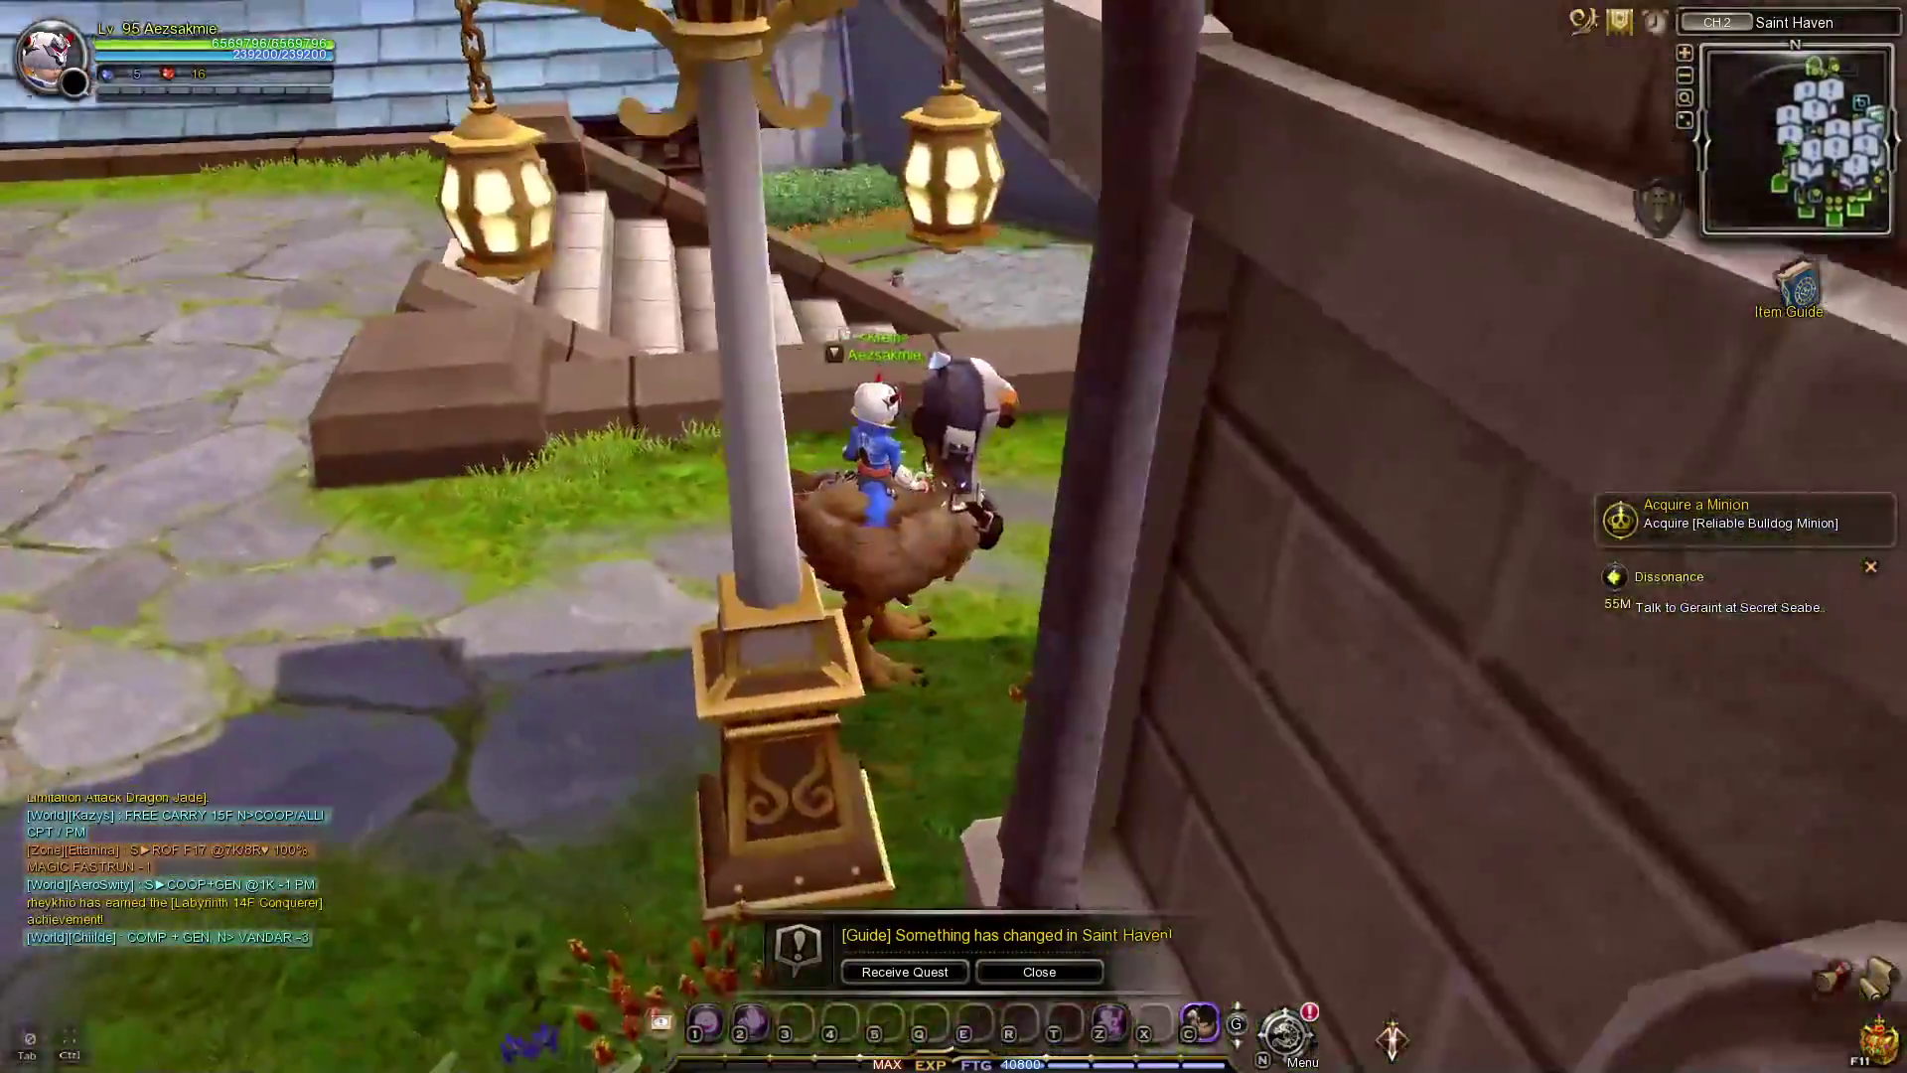
{"action": "key", "text": "w"}
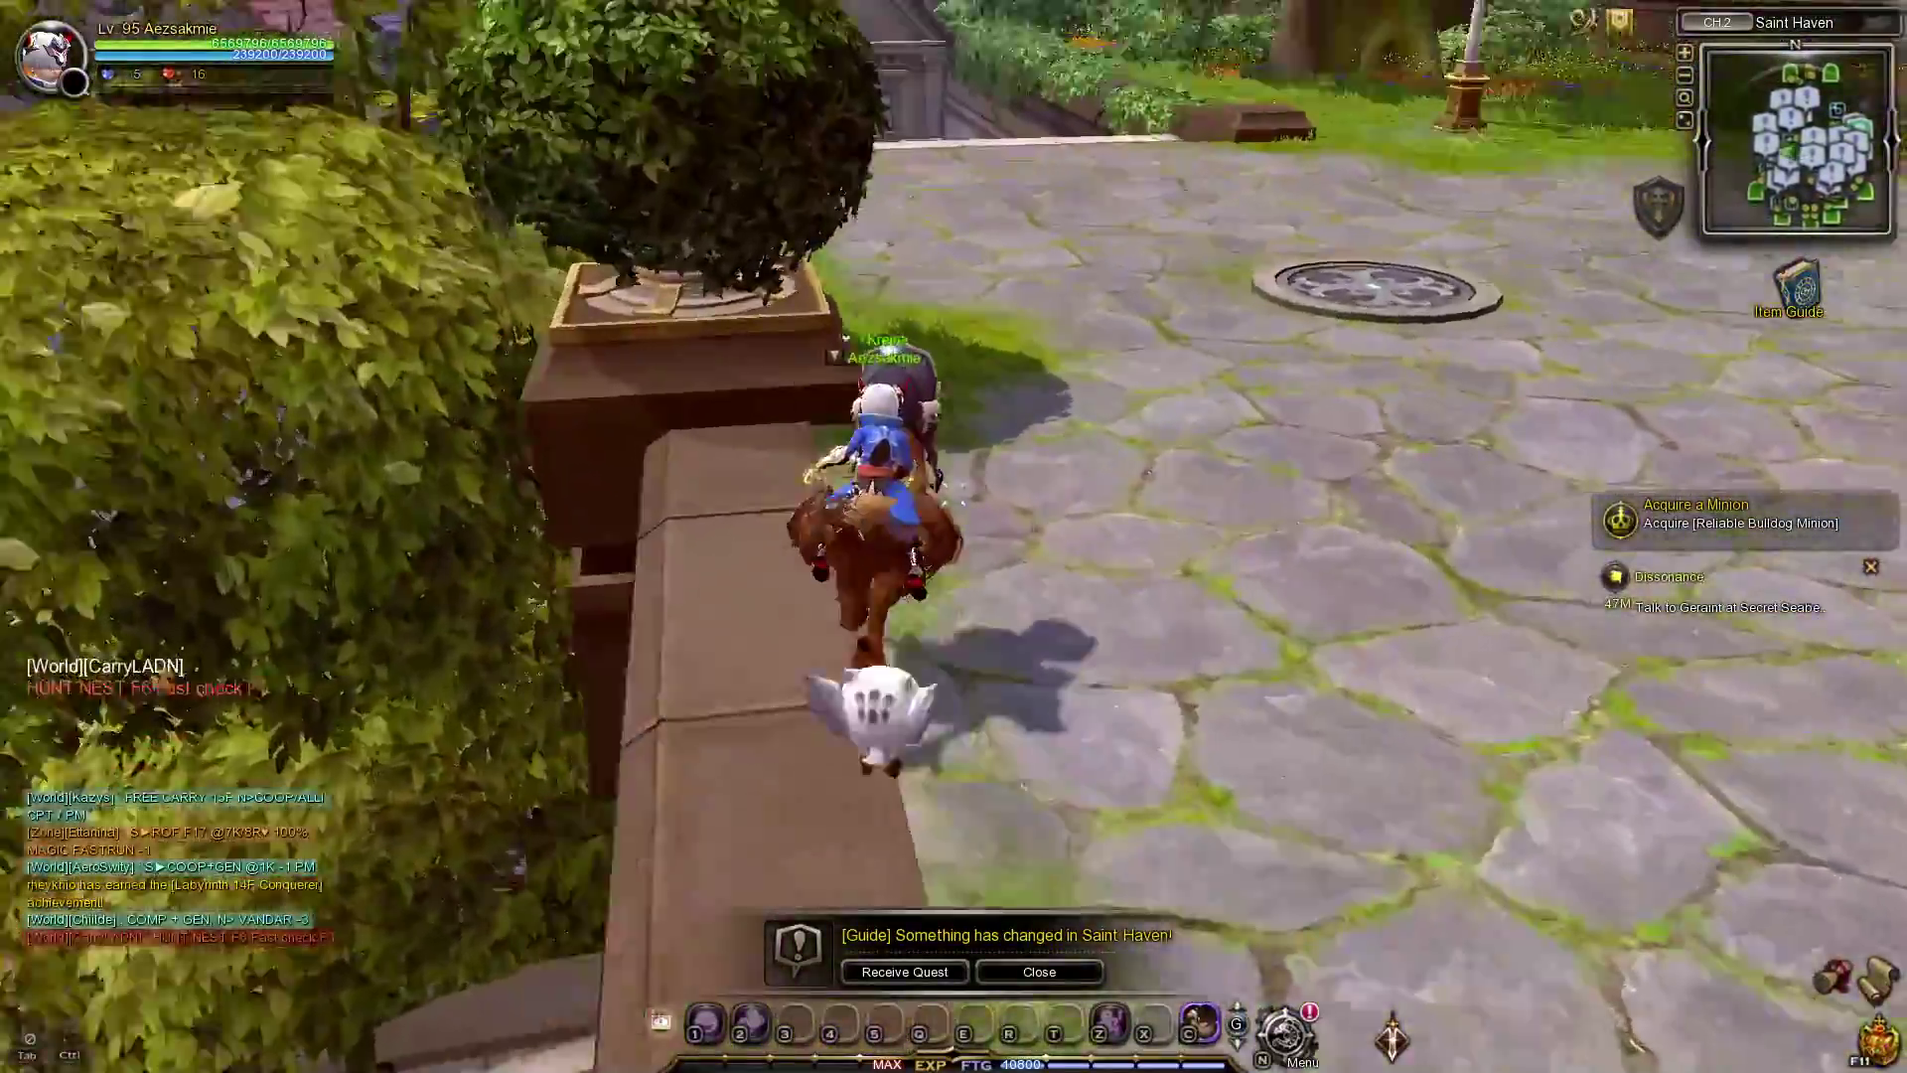
Ride along the top of the wall, jump down, and cross the plaza toward the buildings.
{"action": "key", "text": "w"}
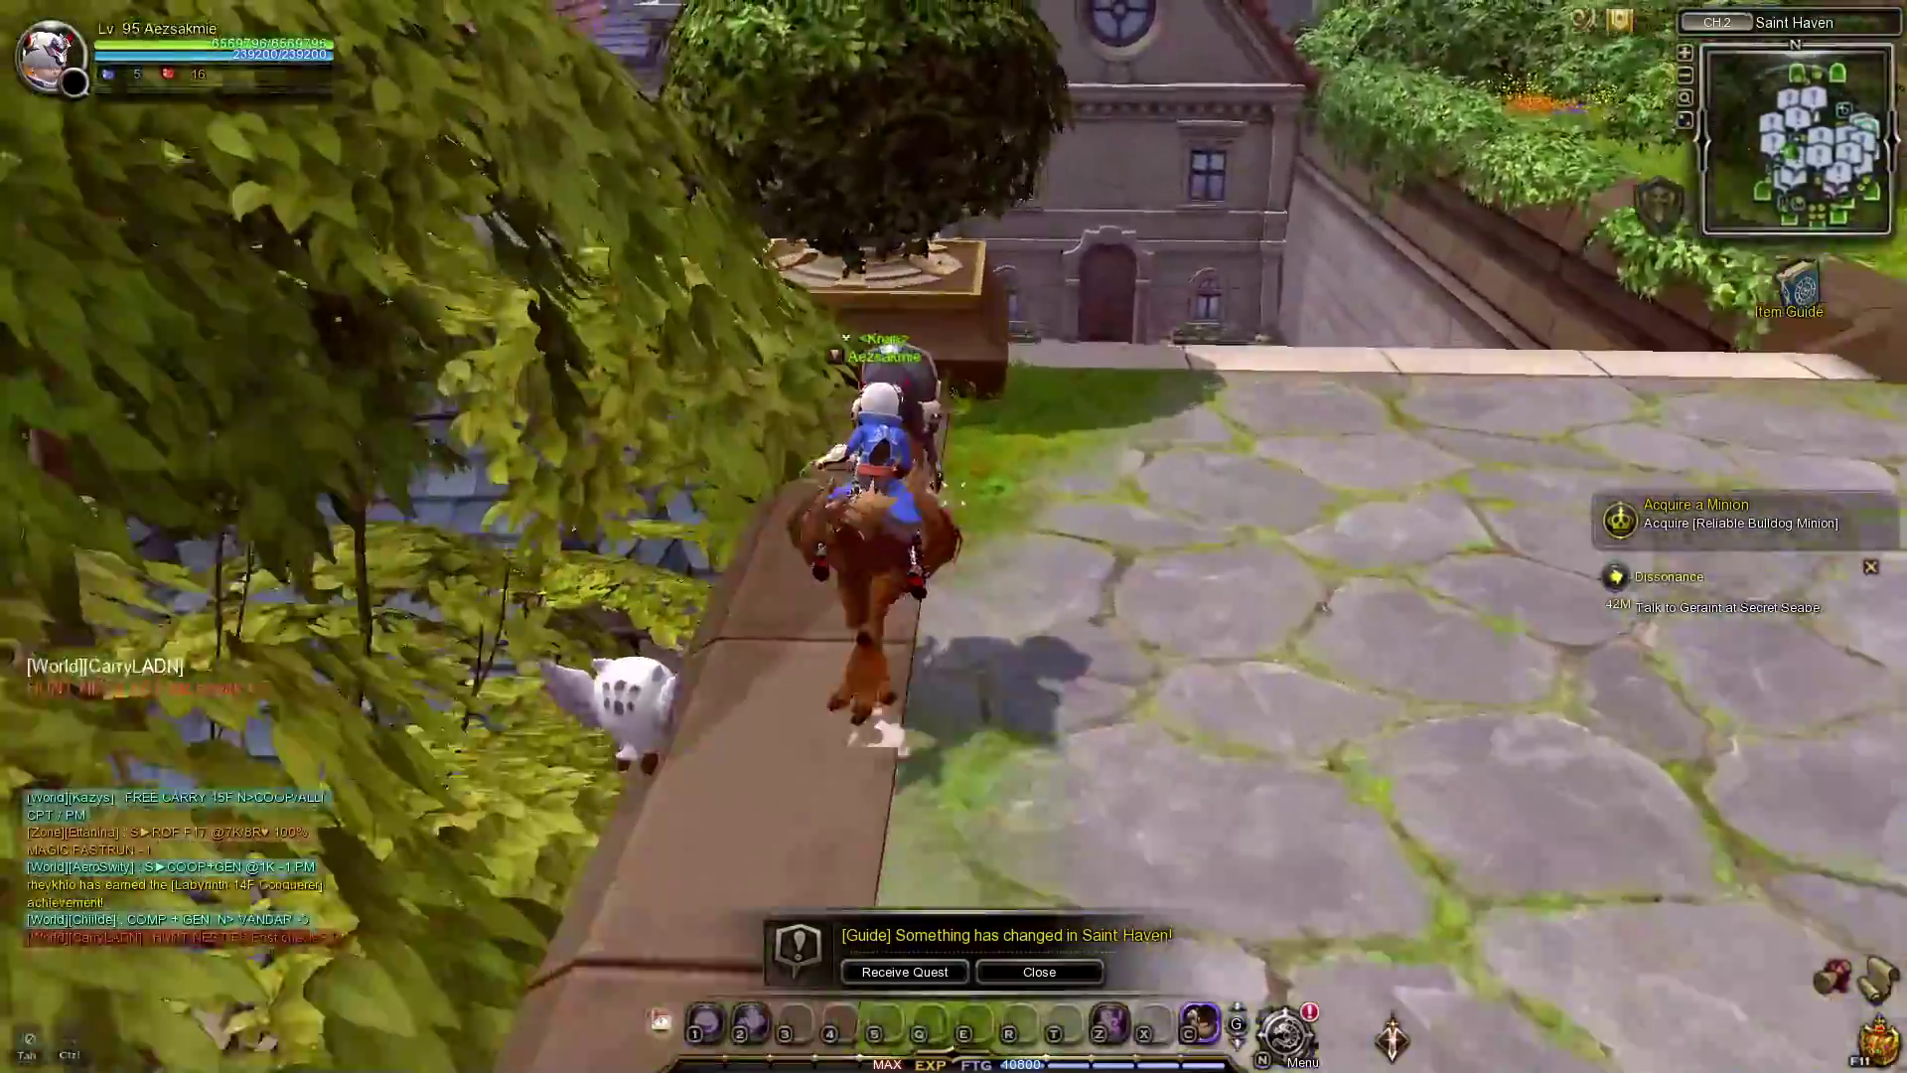
{"action": "key", "text": "w"}
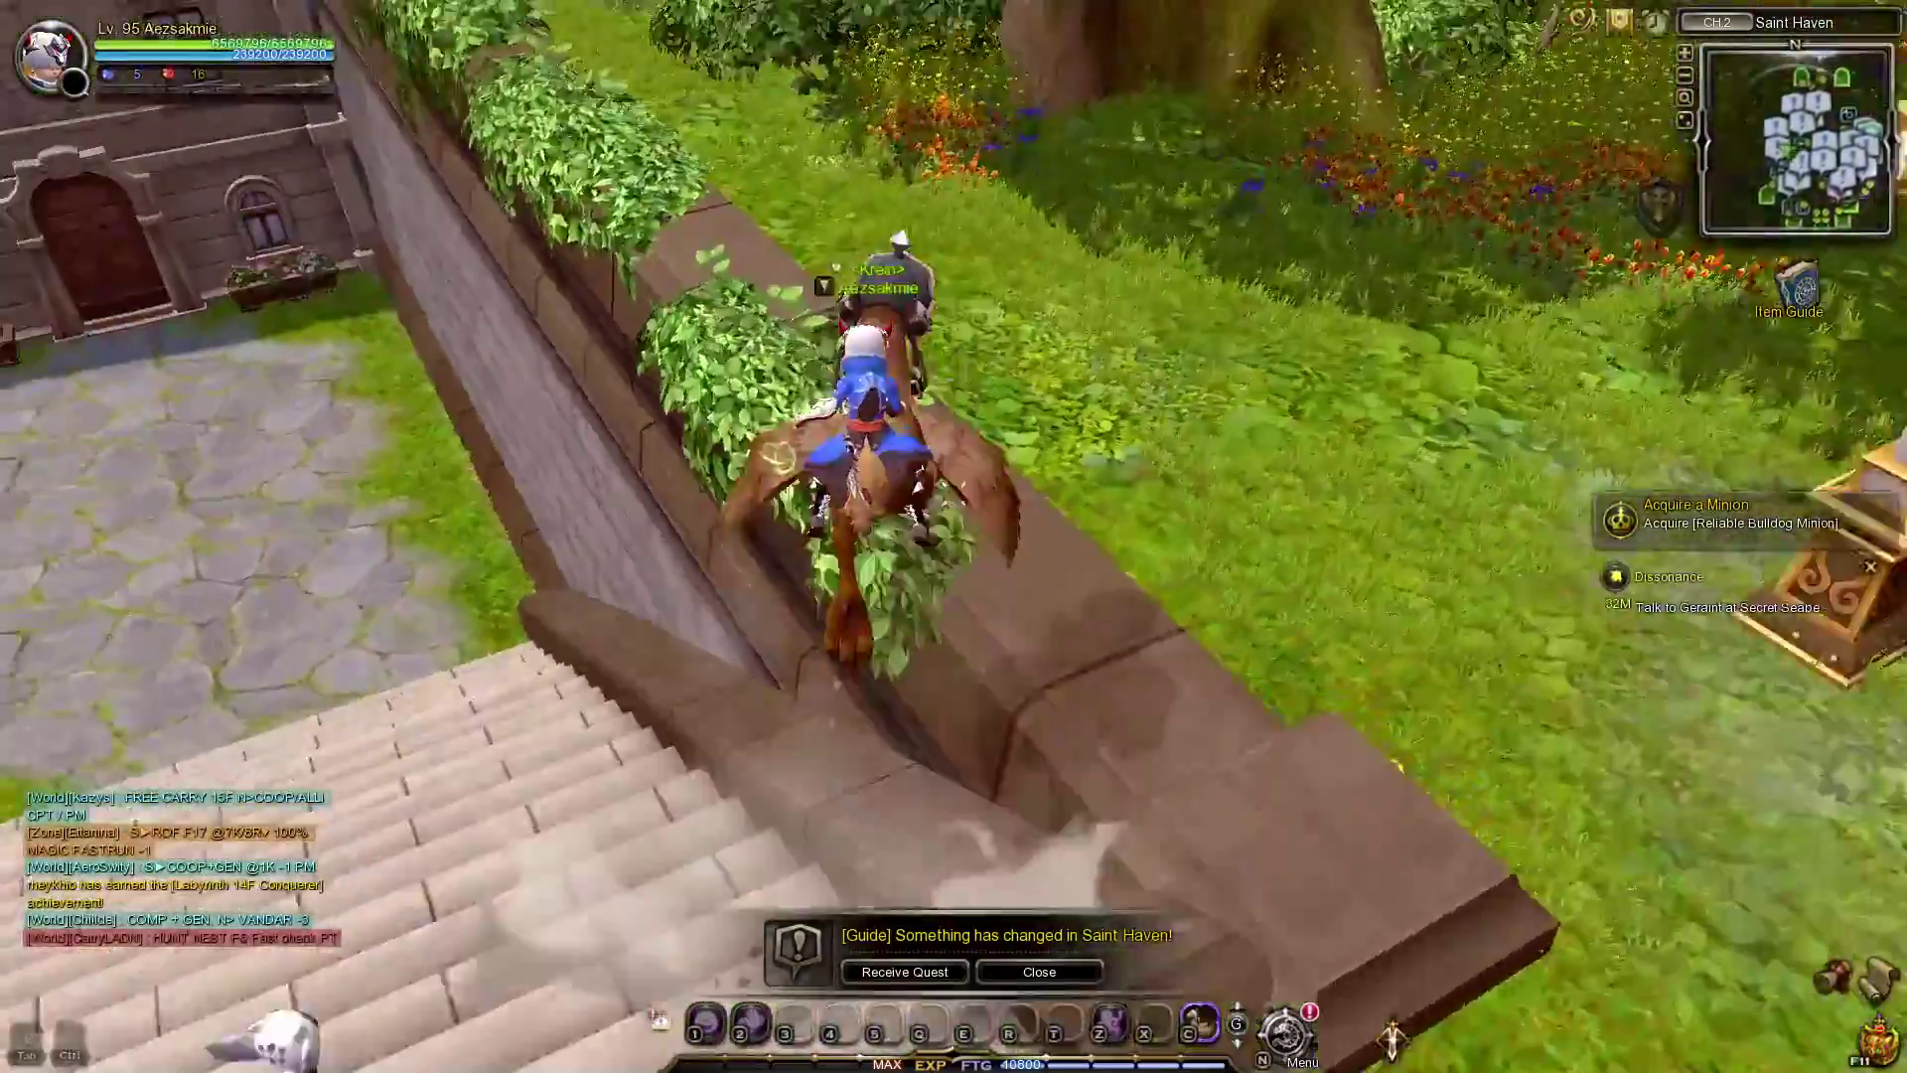
{"action": "key", "text": "w"}
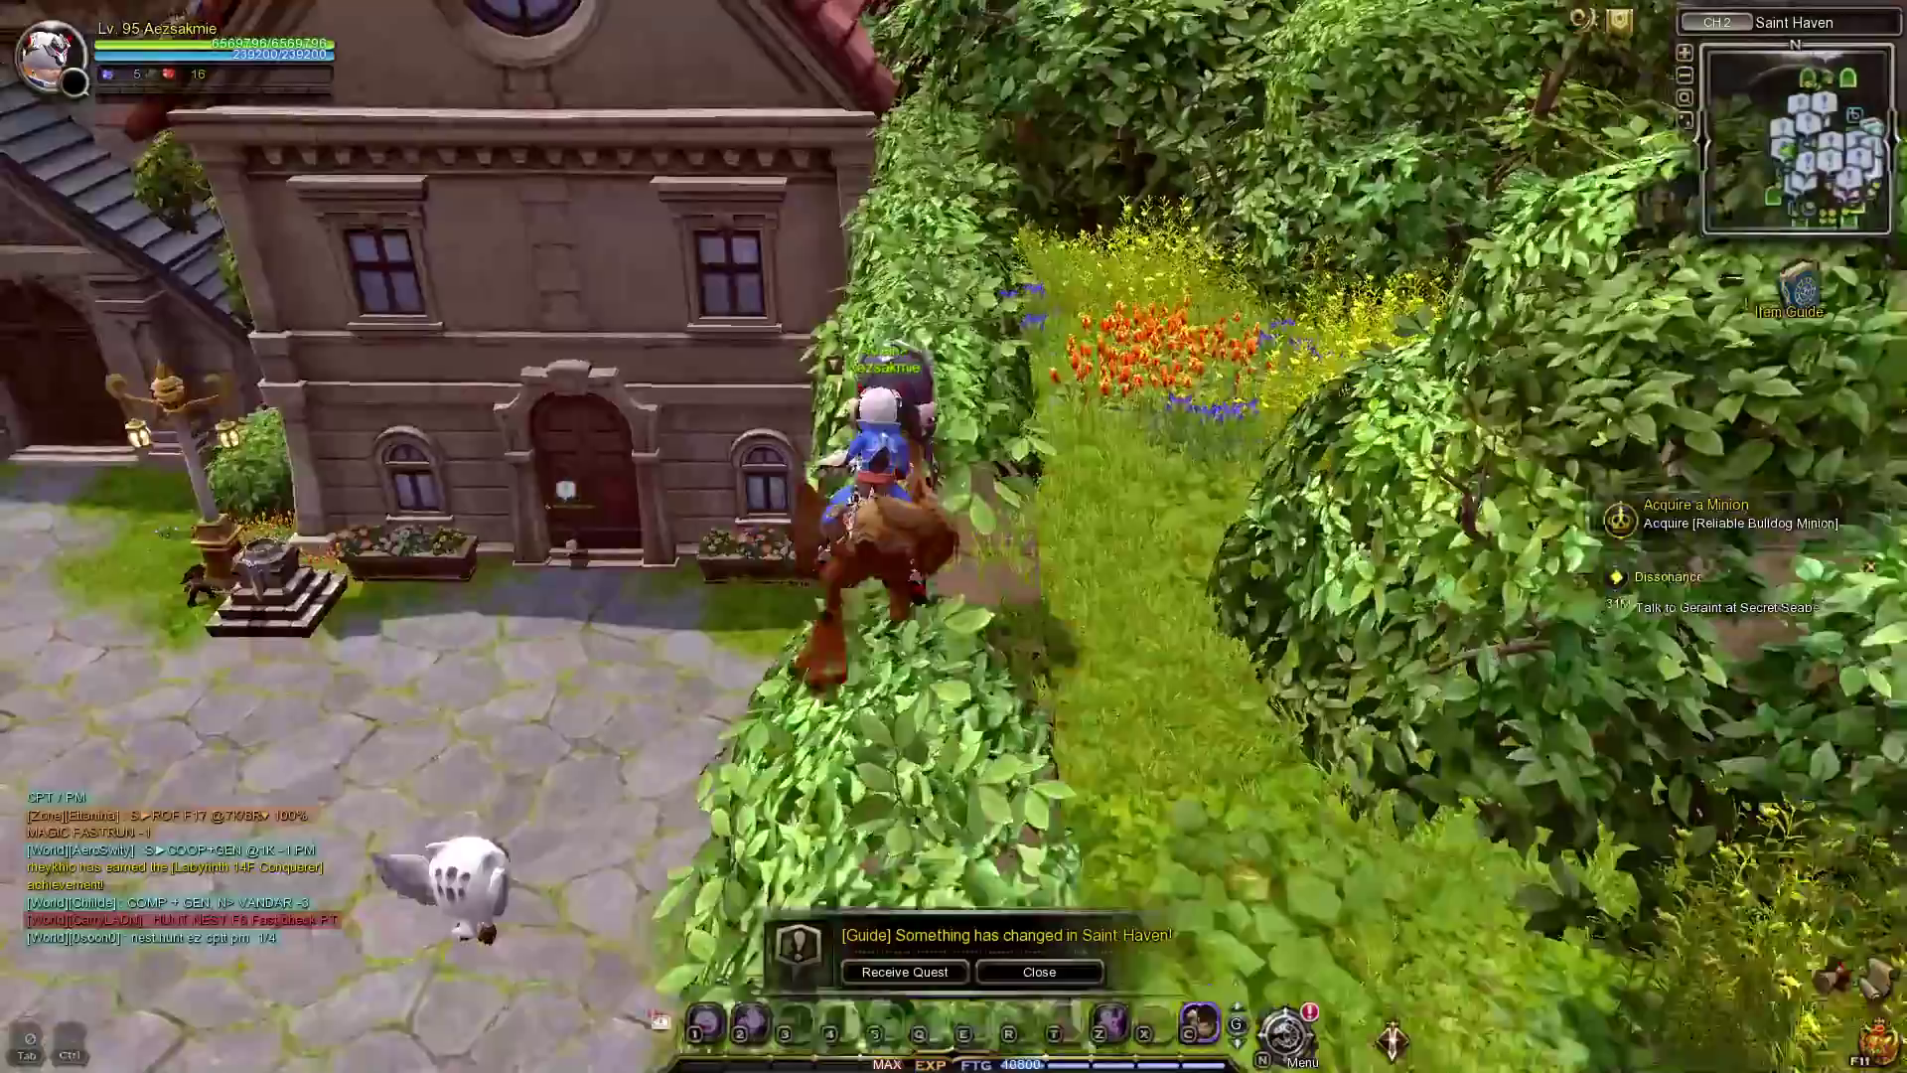
{"action": "key", "text": "w"}
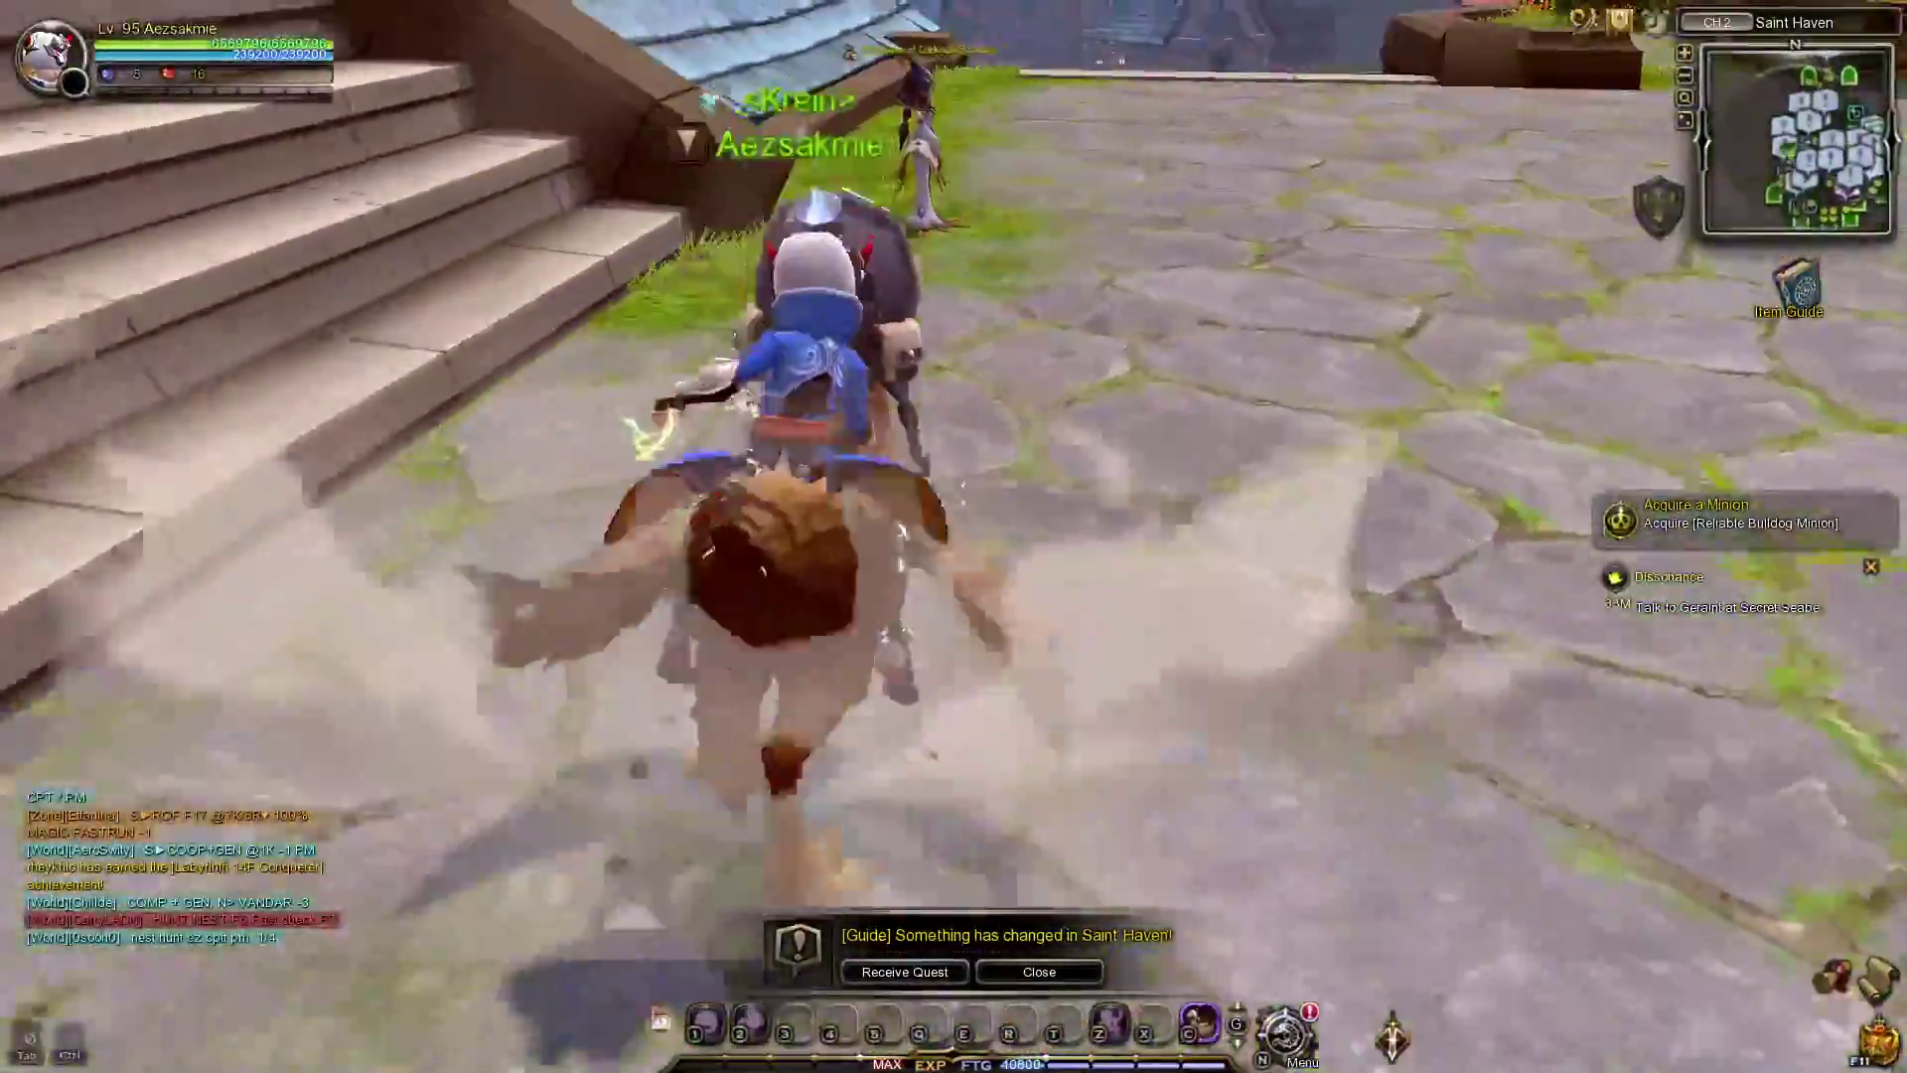
{"action": "key", "text": "w"}
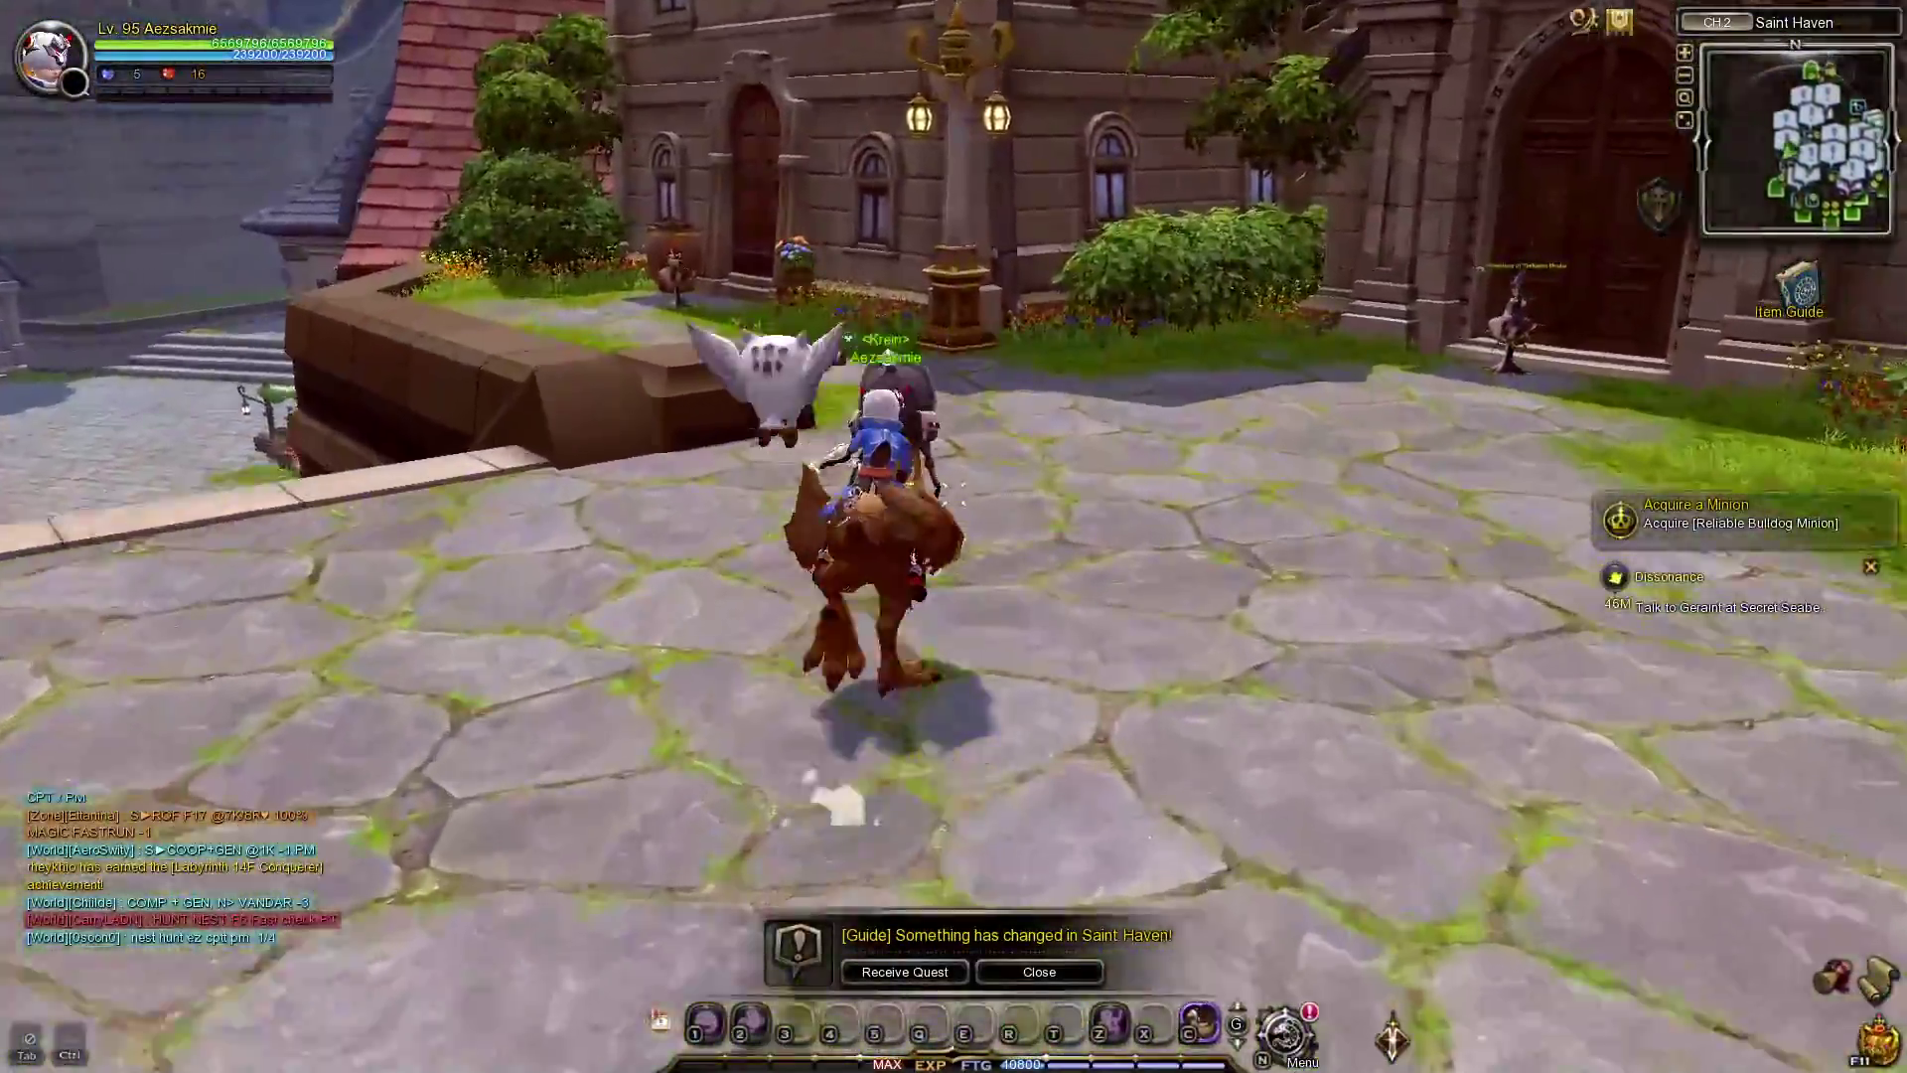
{"action": "key", "text": "w"}
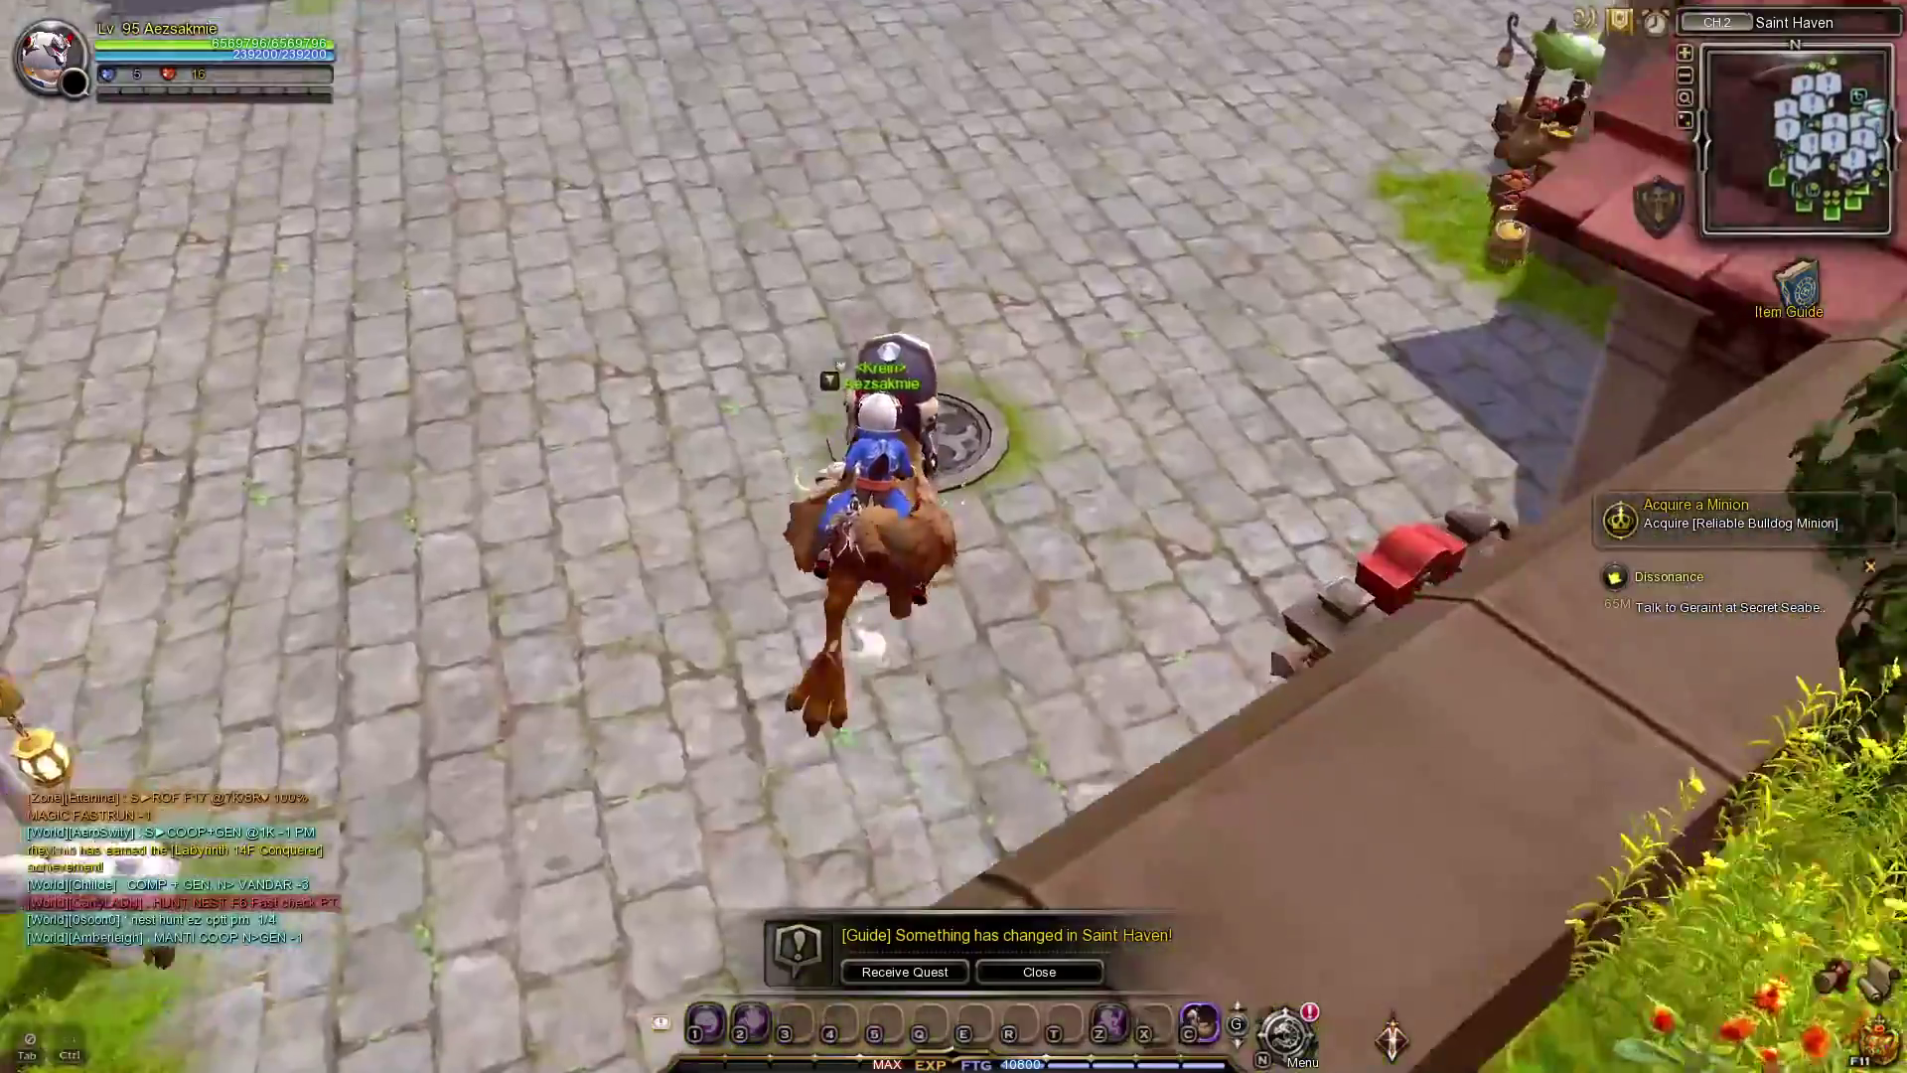
{"action": "key", "text": "w"}
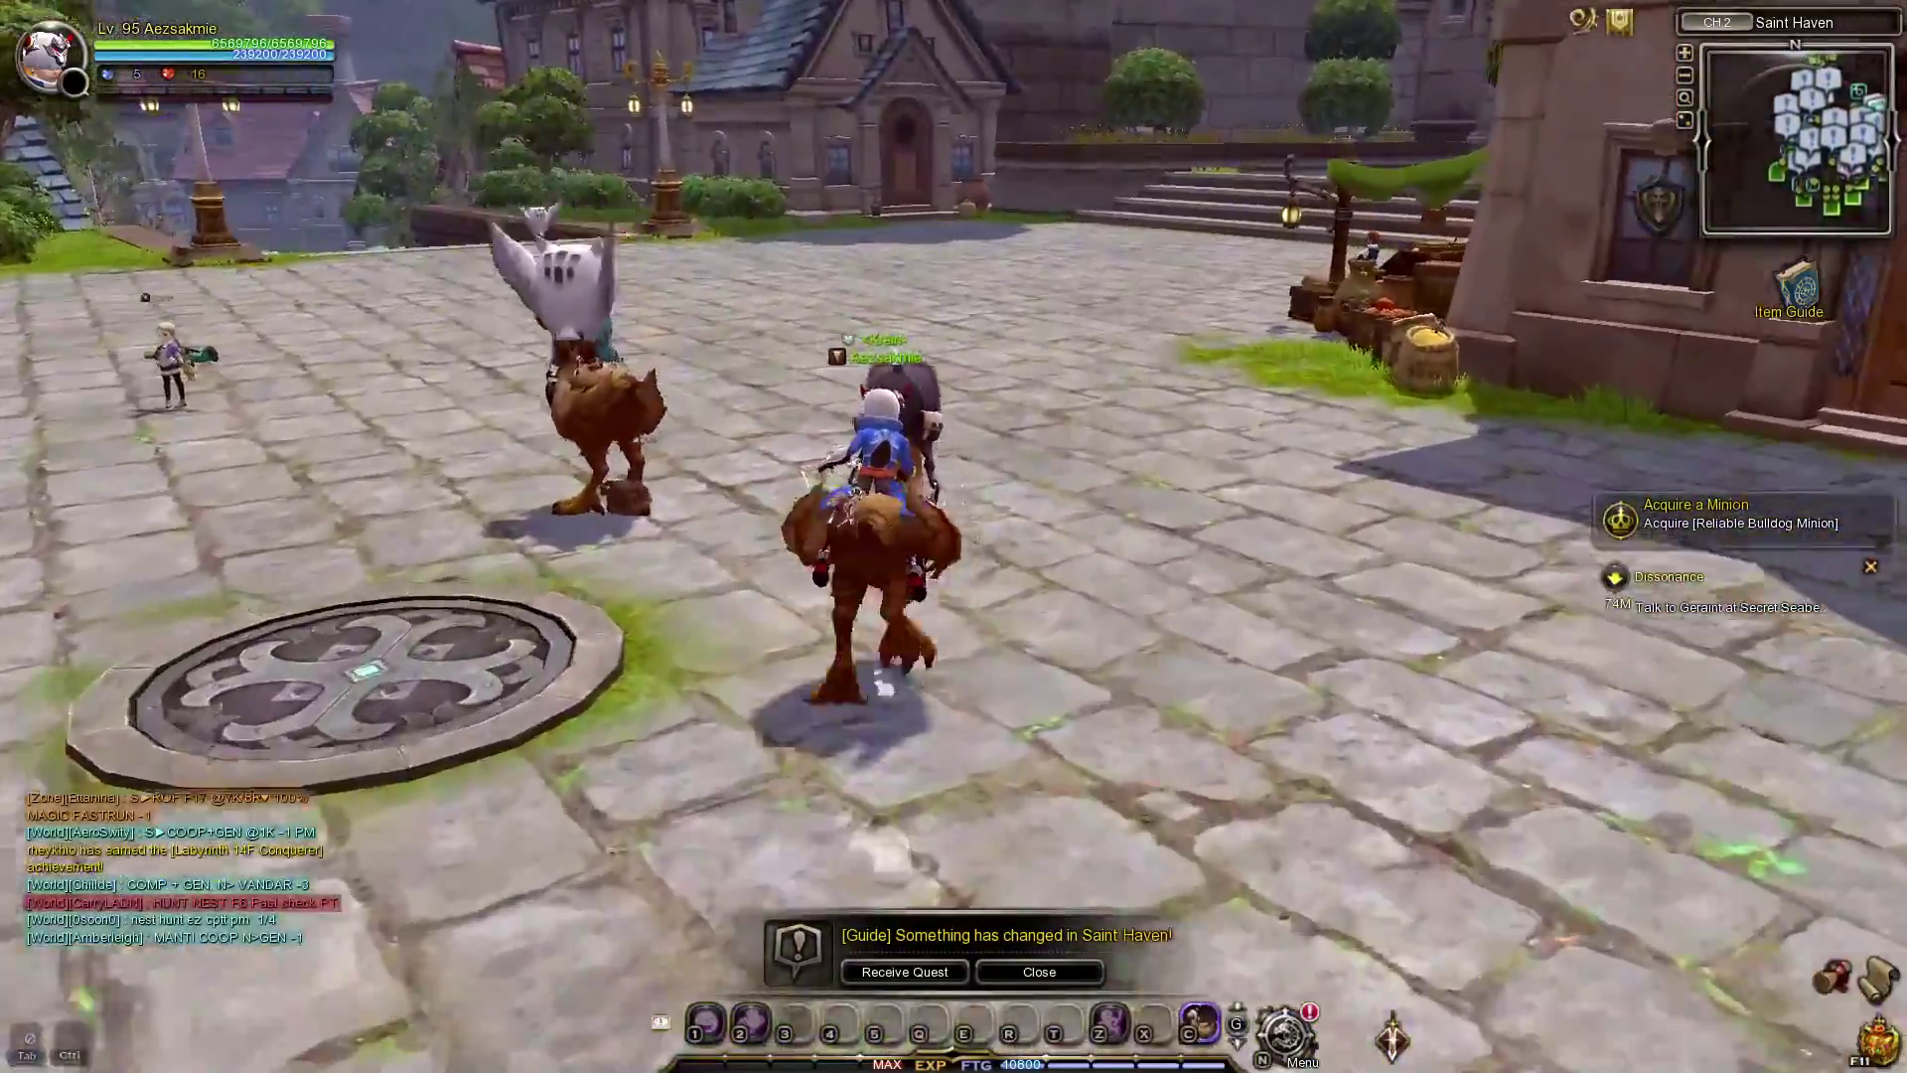
{"action": "key", "text": "w"}
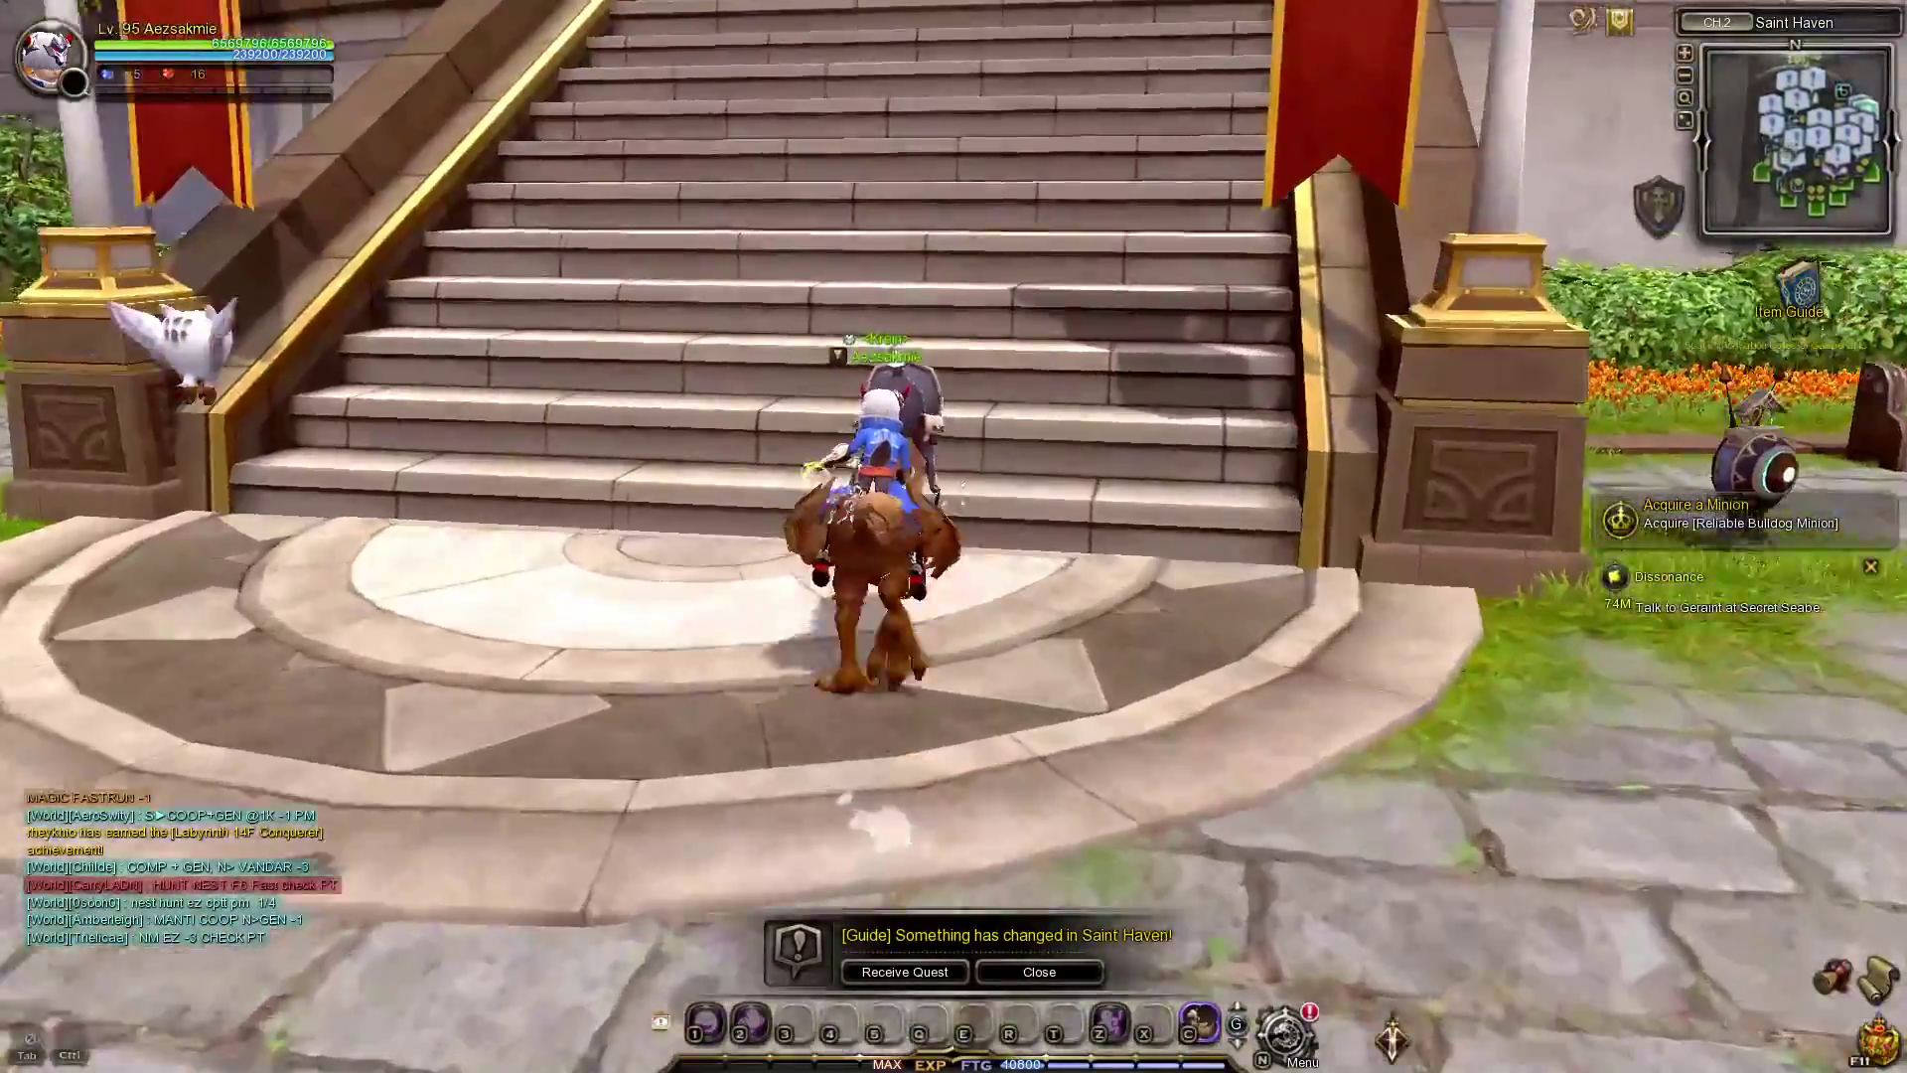
Climb the staircase twice, then ride through the fountain flowerbed onto the path.
{"action": "key", "text": "w"}
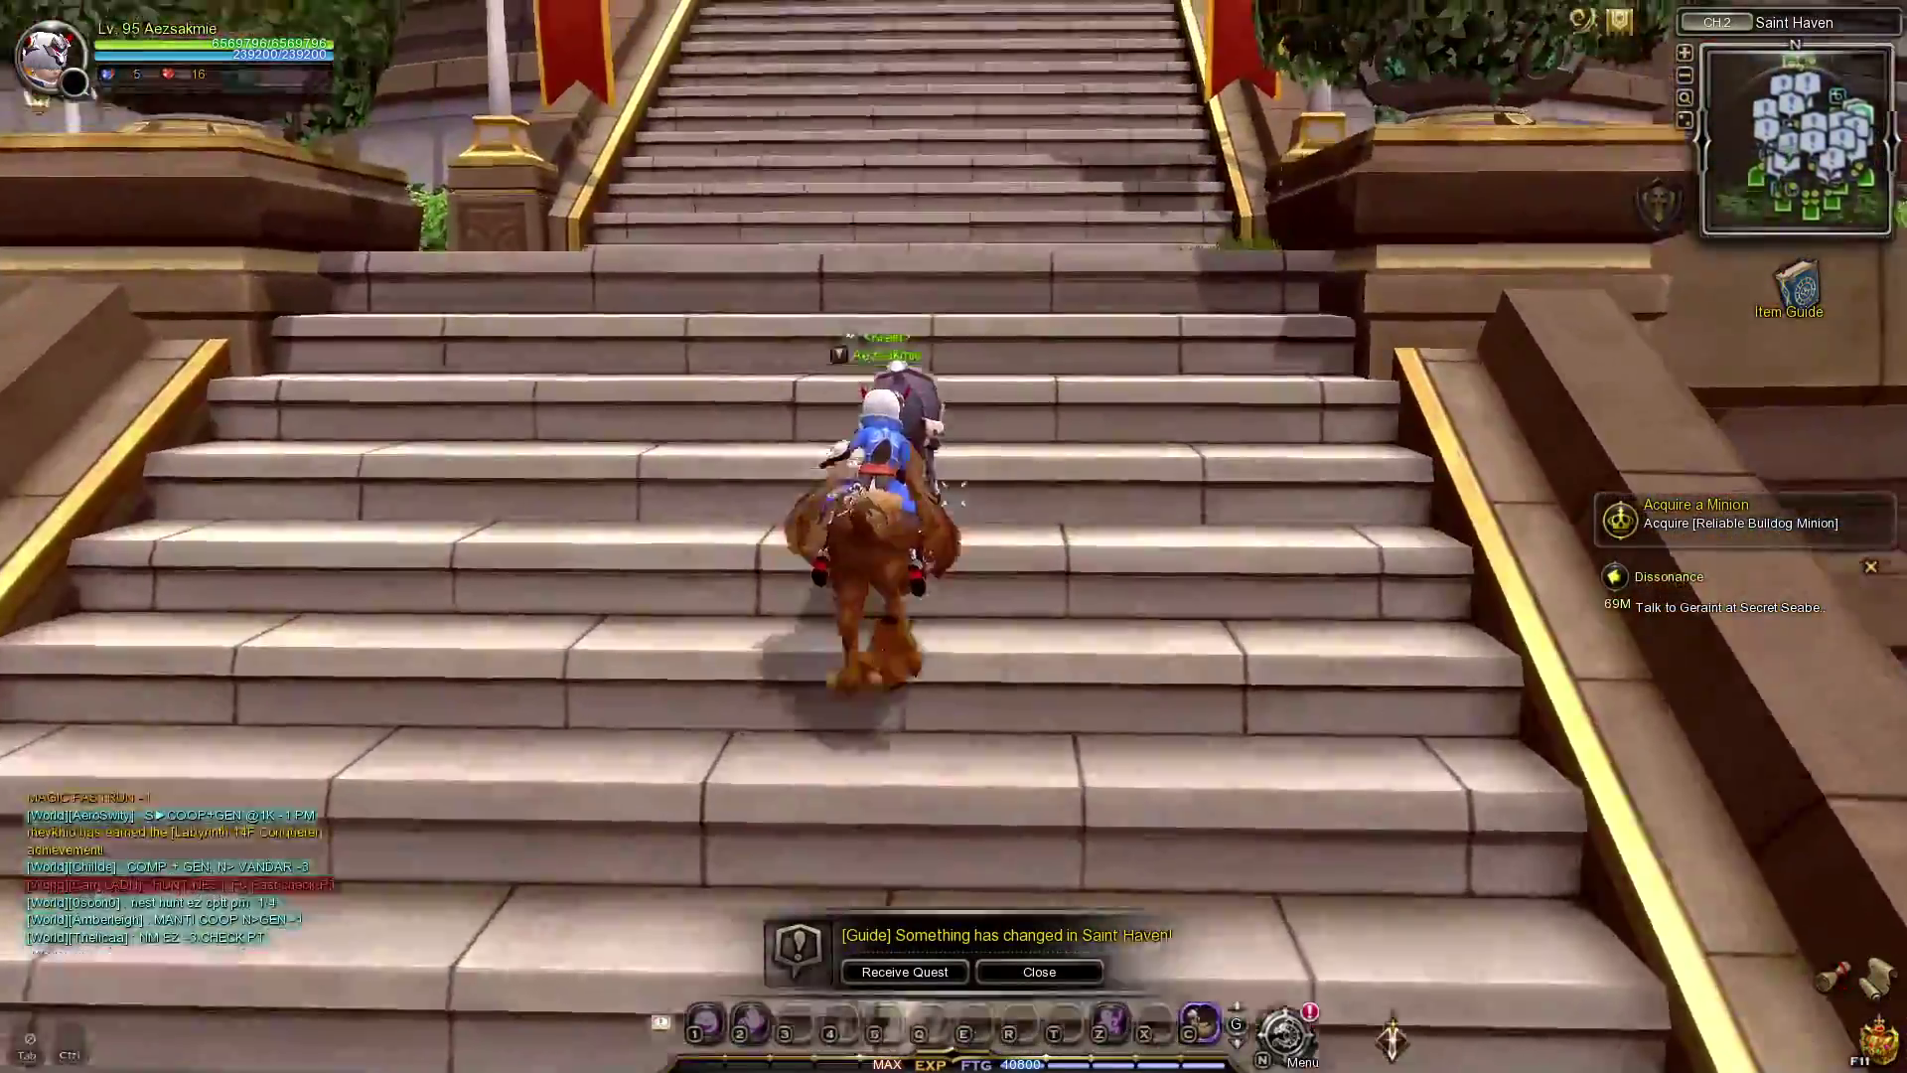
{"action": "key", "text": "w"}
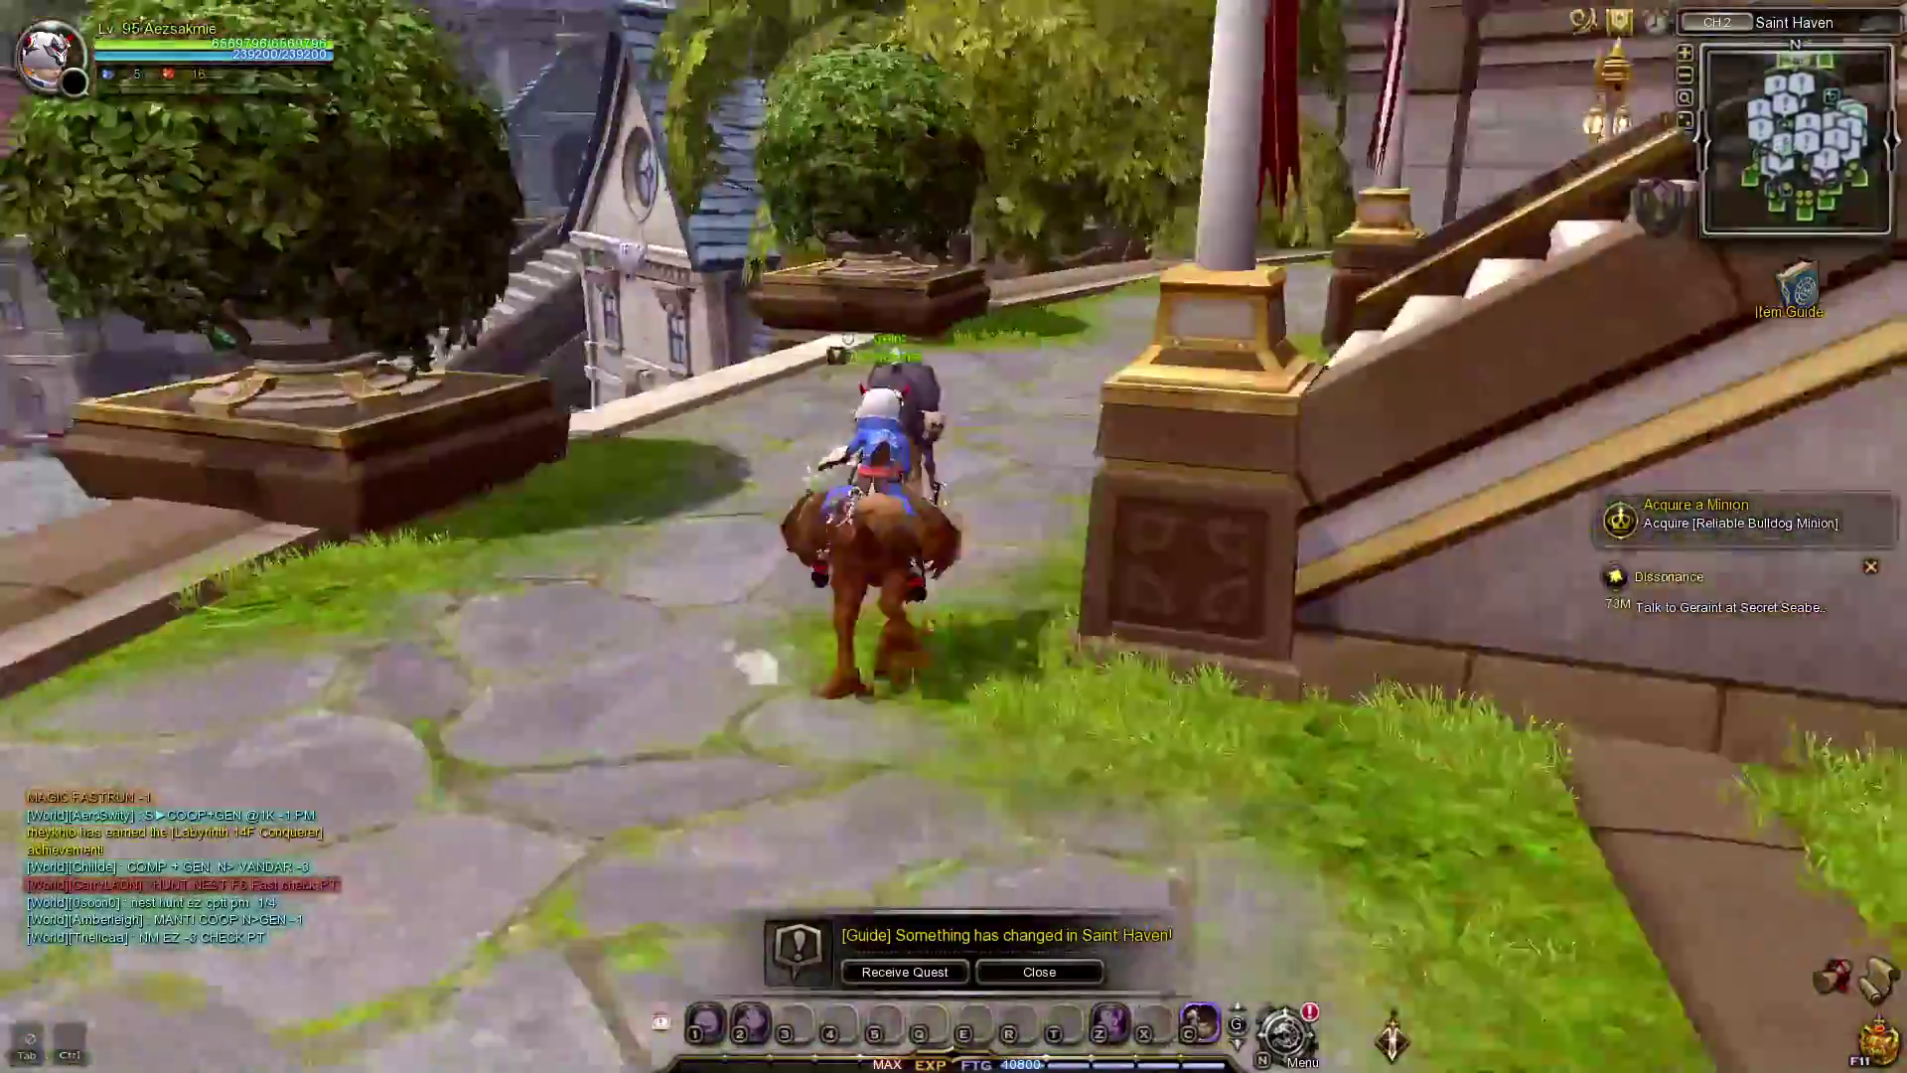
{"action": "key", "text": "w"}
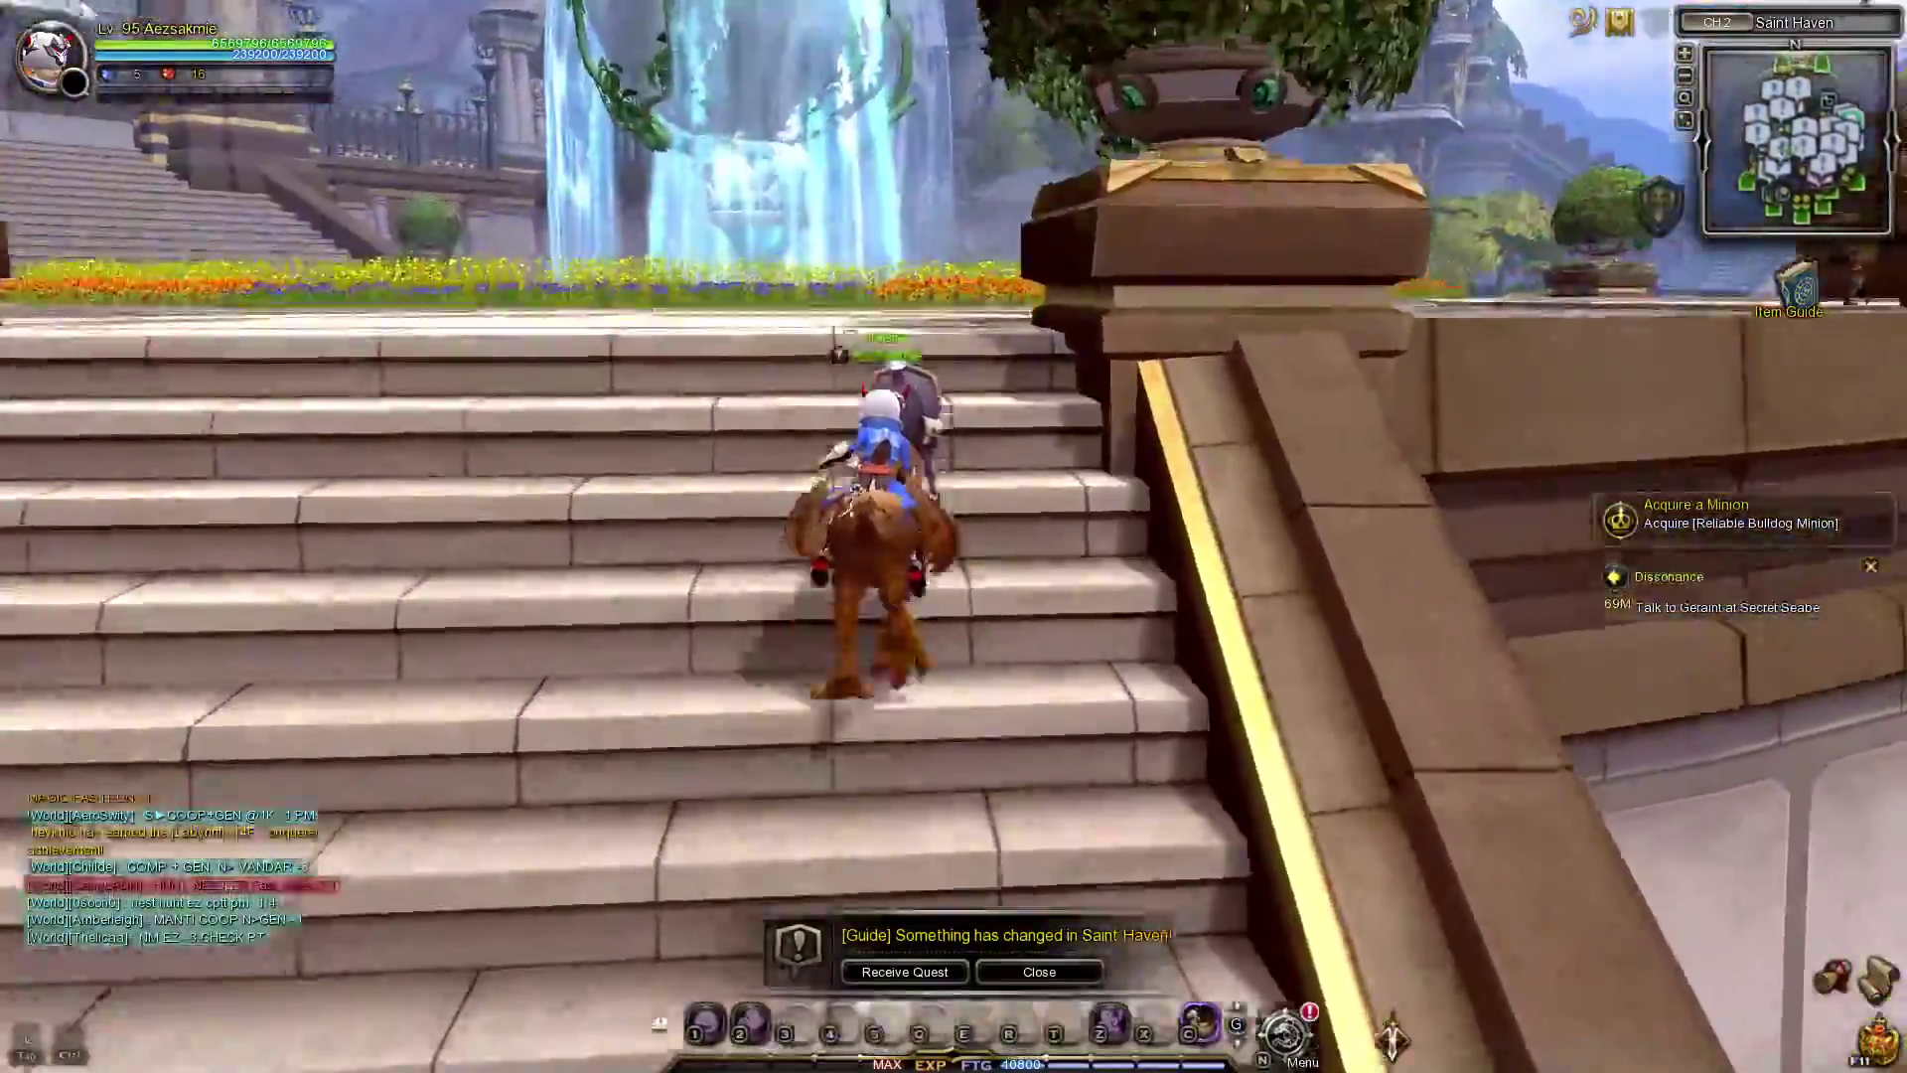
{"action": "key", "text": "w"}
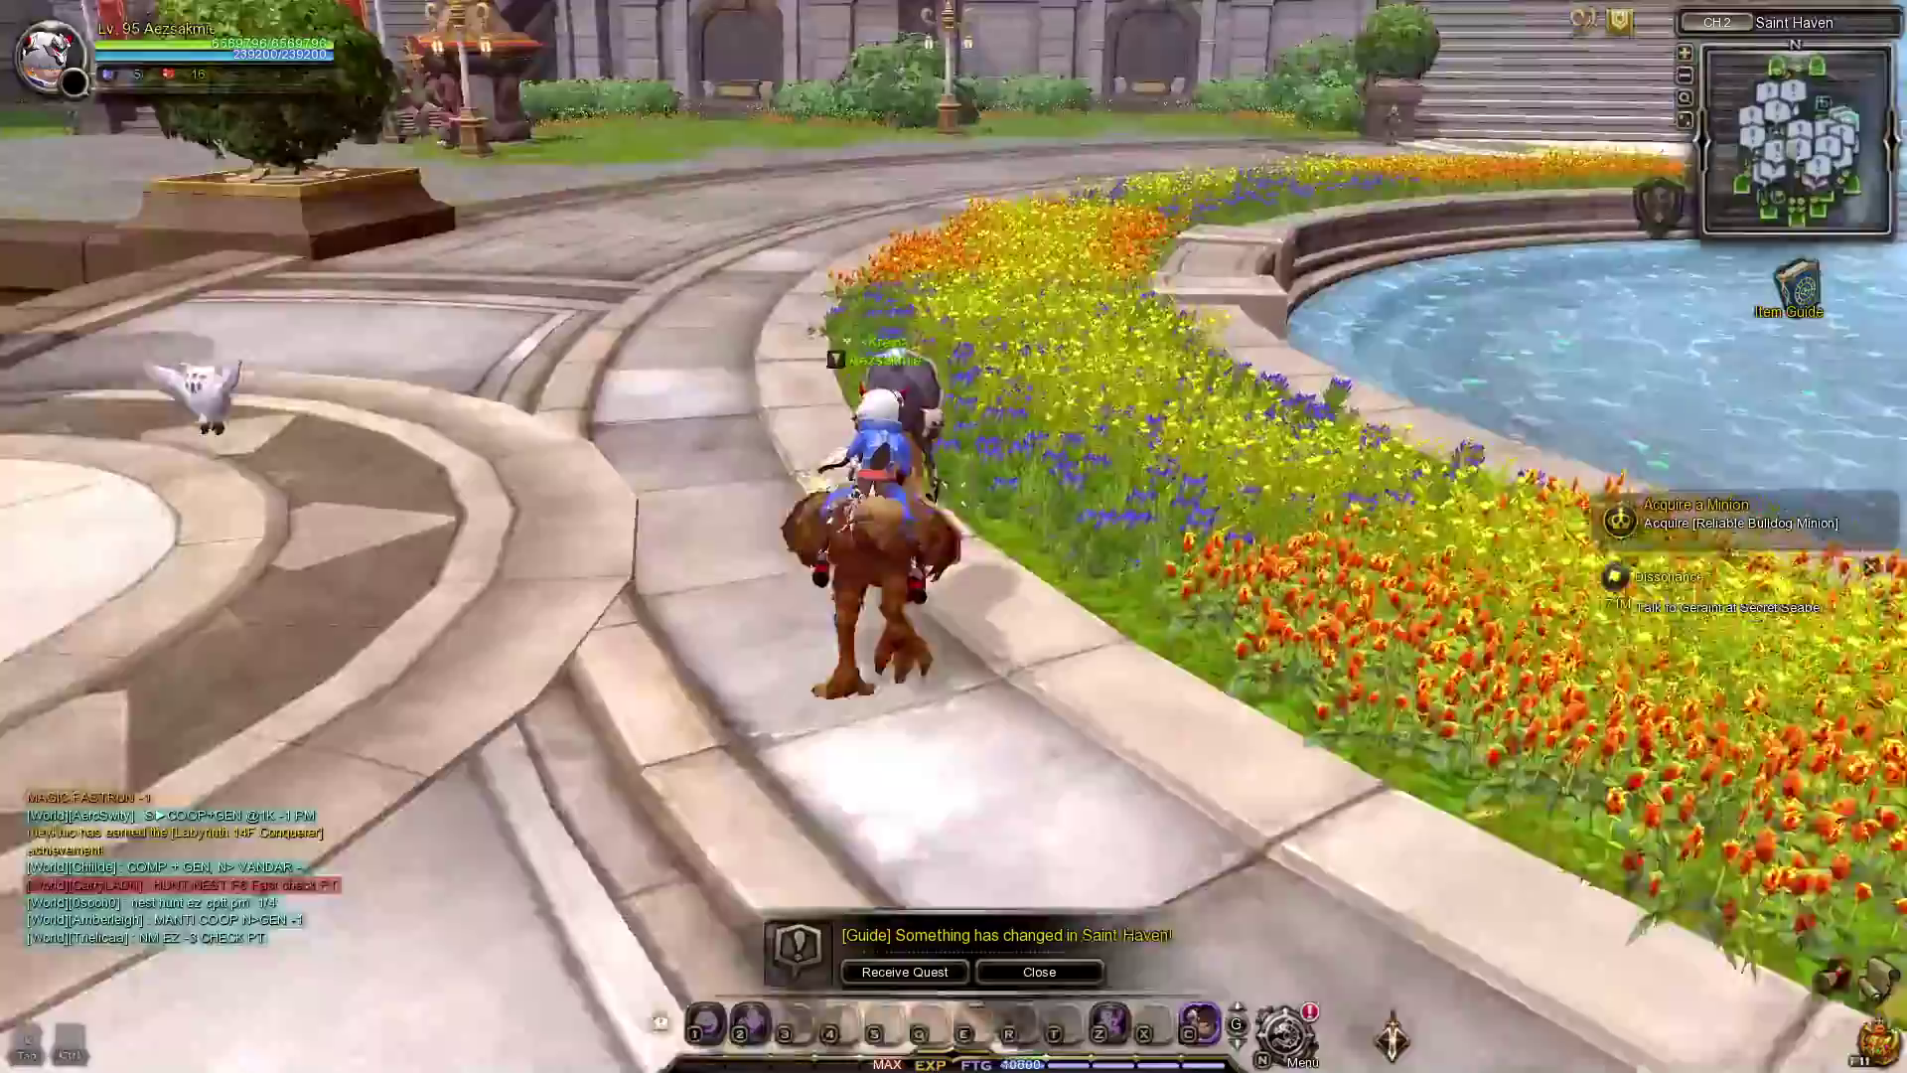
{"action": "key", "text": "w"}
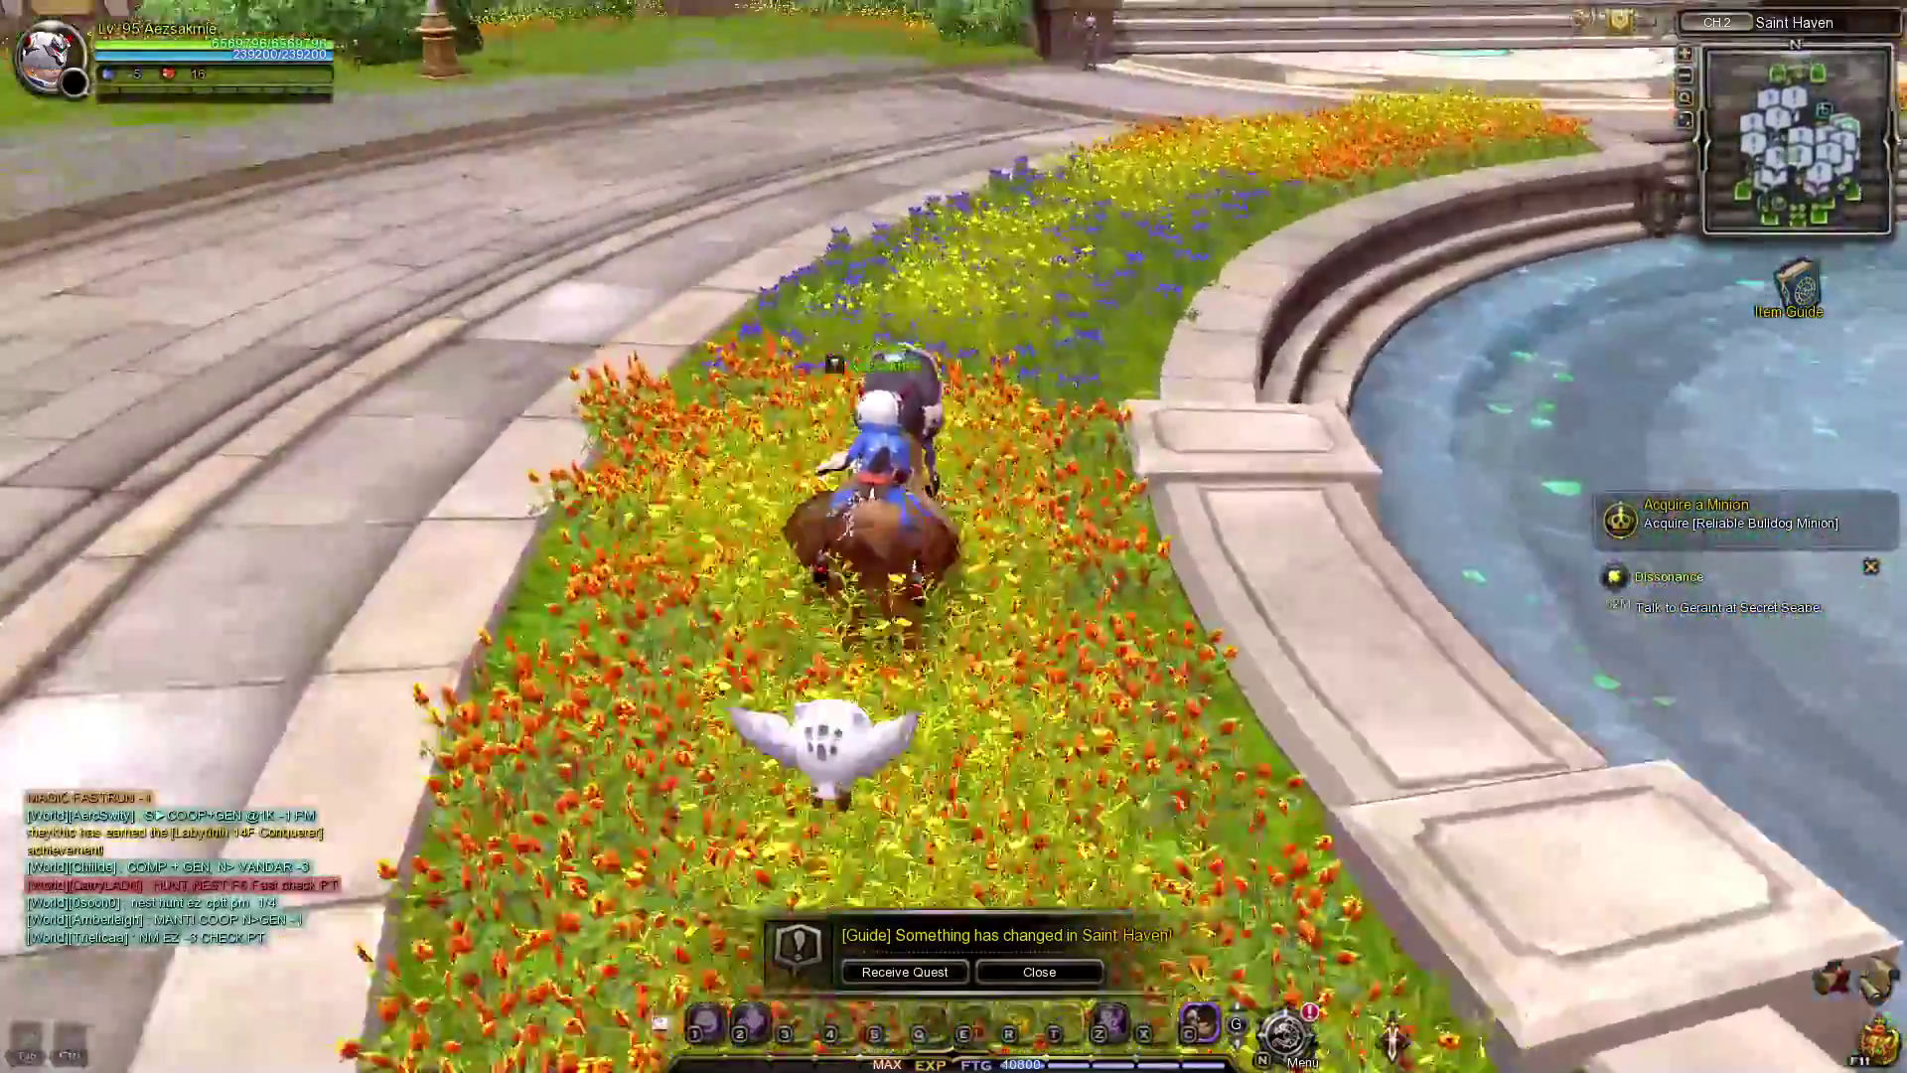
{"action": "key", "text": "w"}
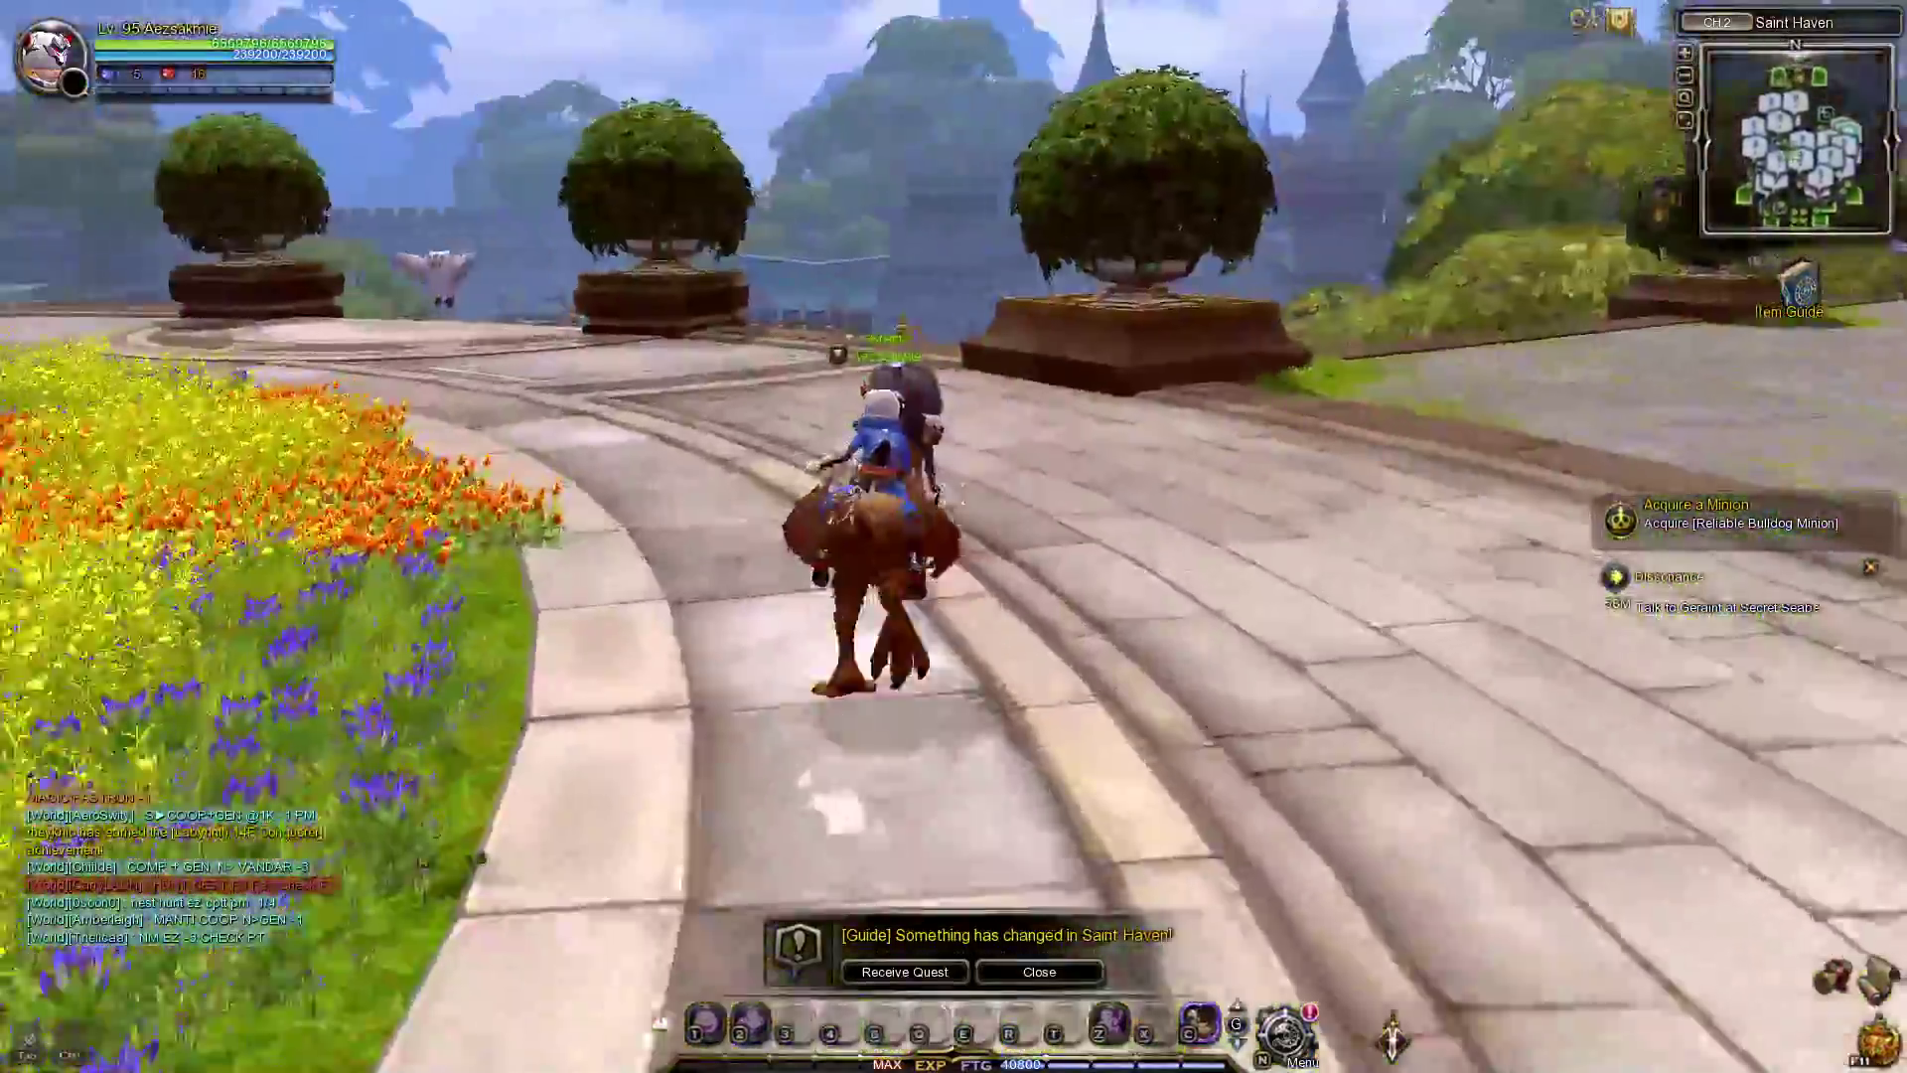
Ride along the plaza path to the bridge and leap over the bridge wall.
{"action": "key", "text": "w"}
{"action": "key", "text": "w"}
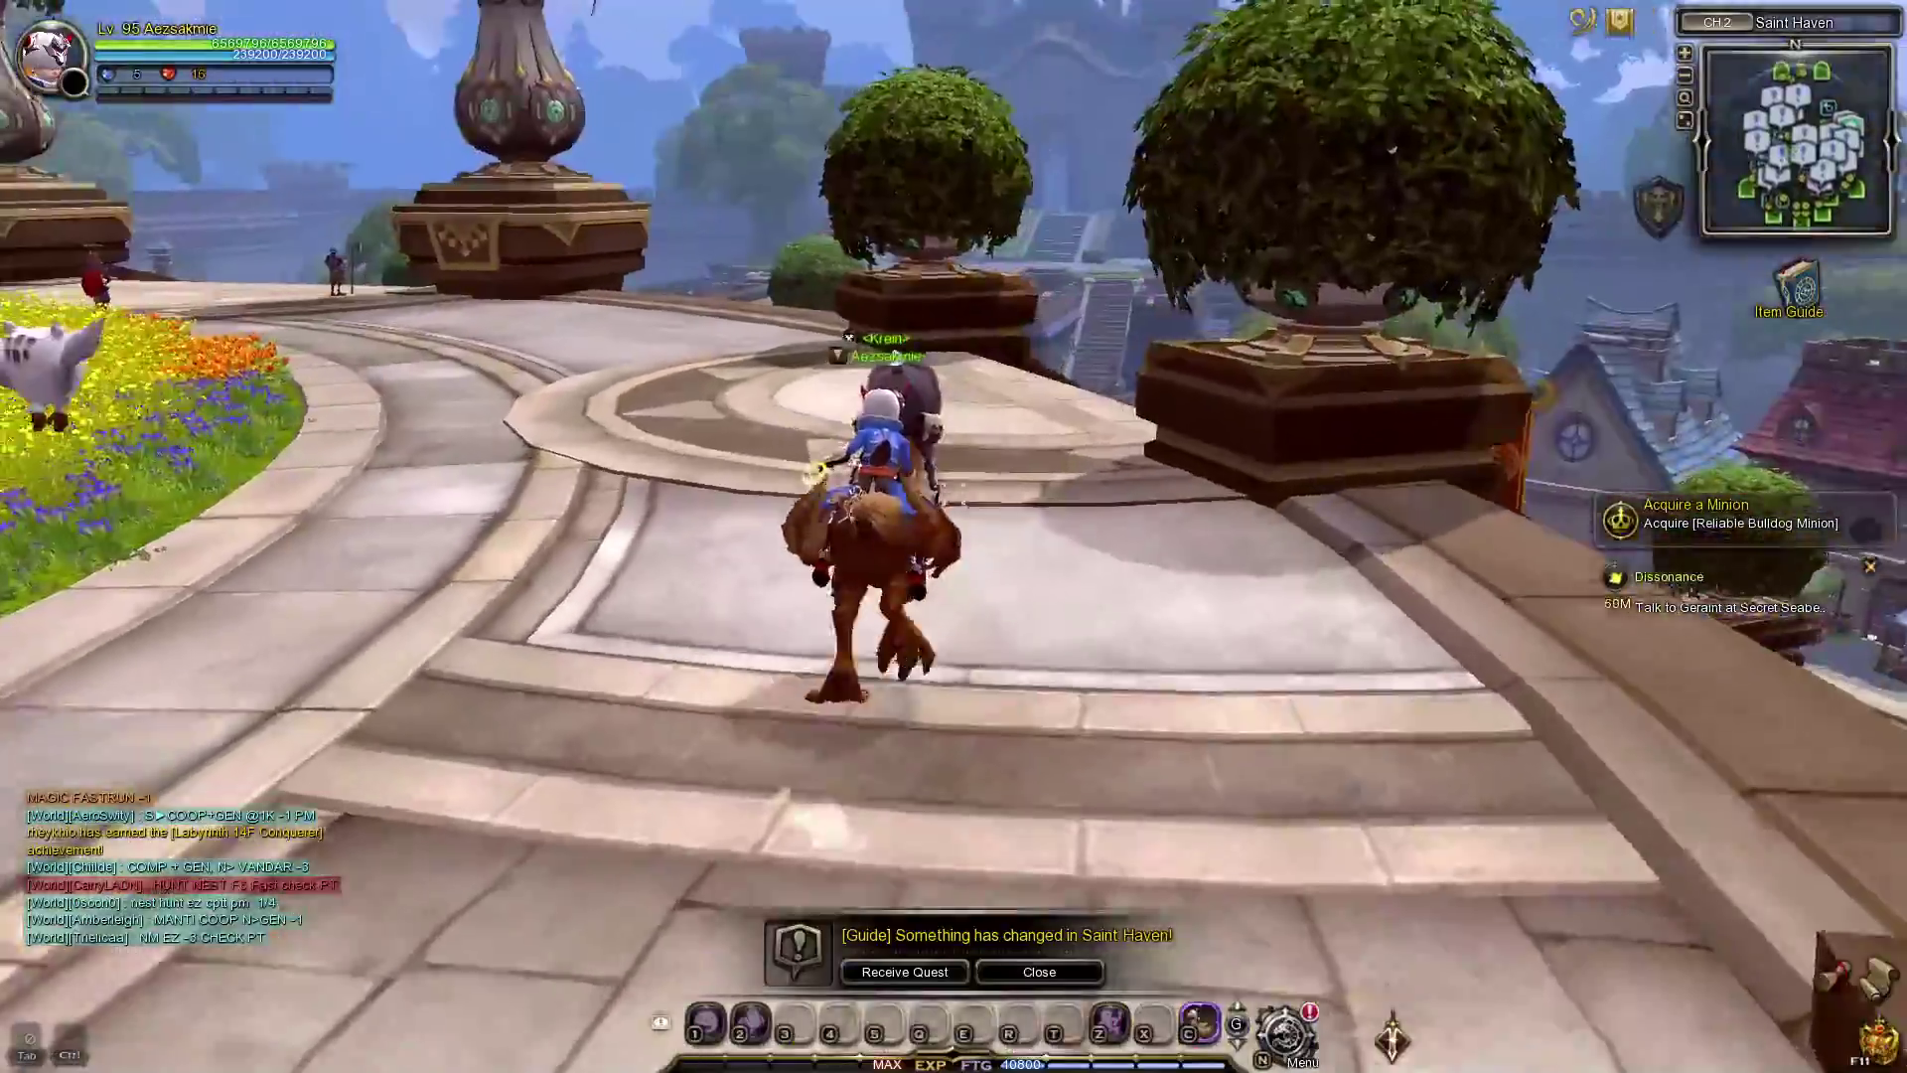
{"action": "key", "text": "w"}
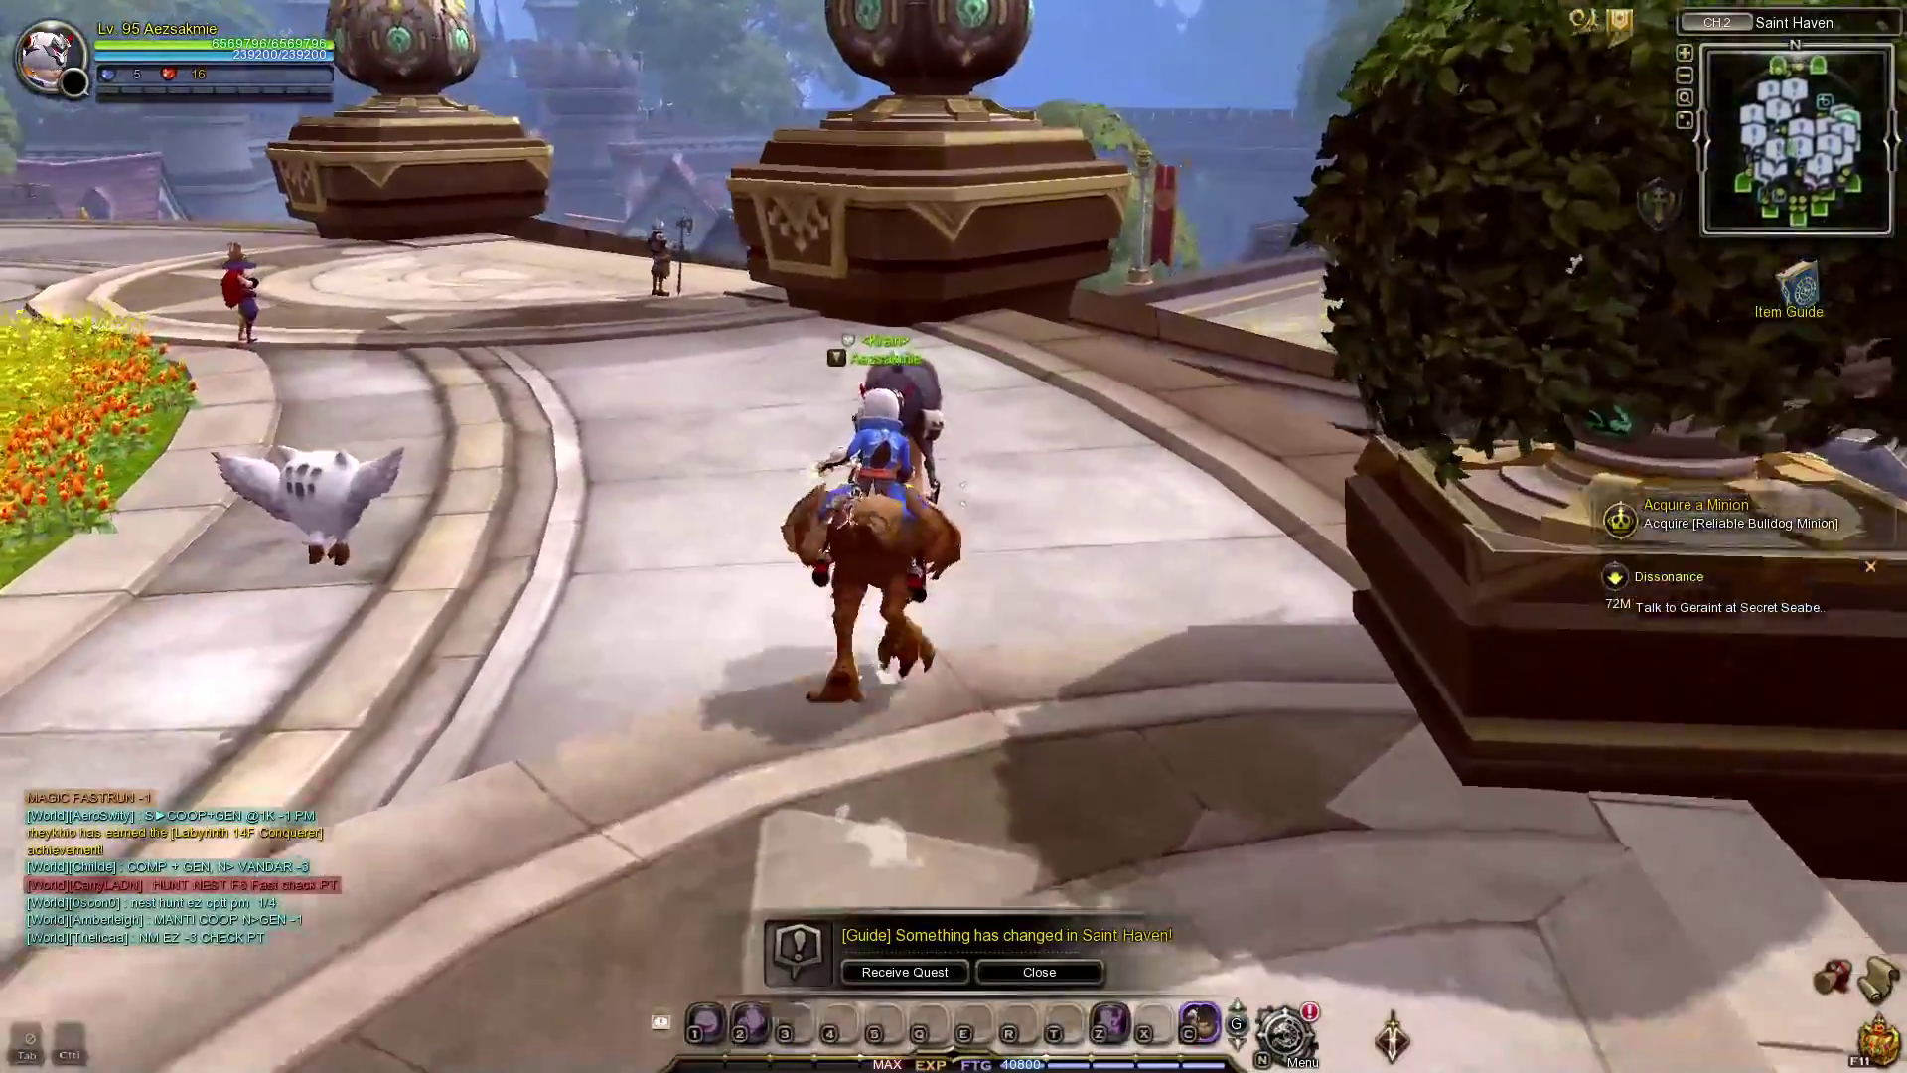
{"action": "key", "text": "w"}
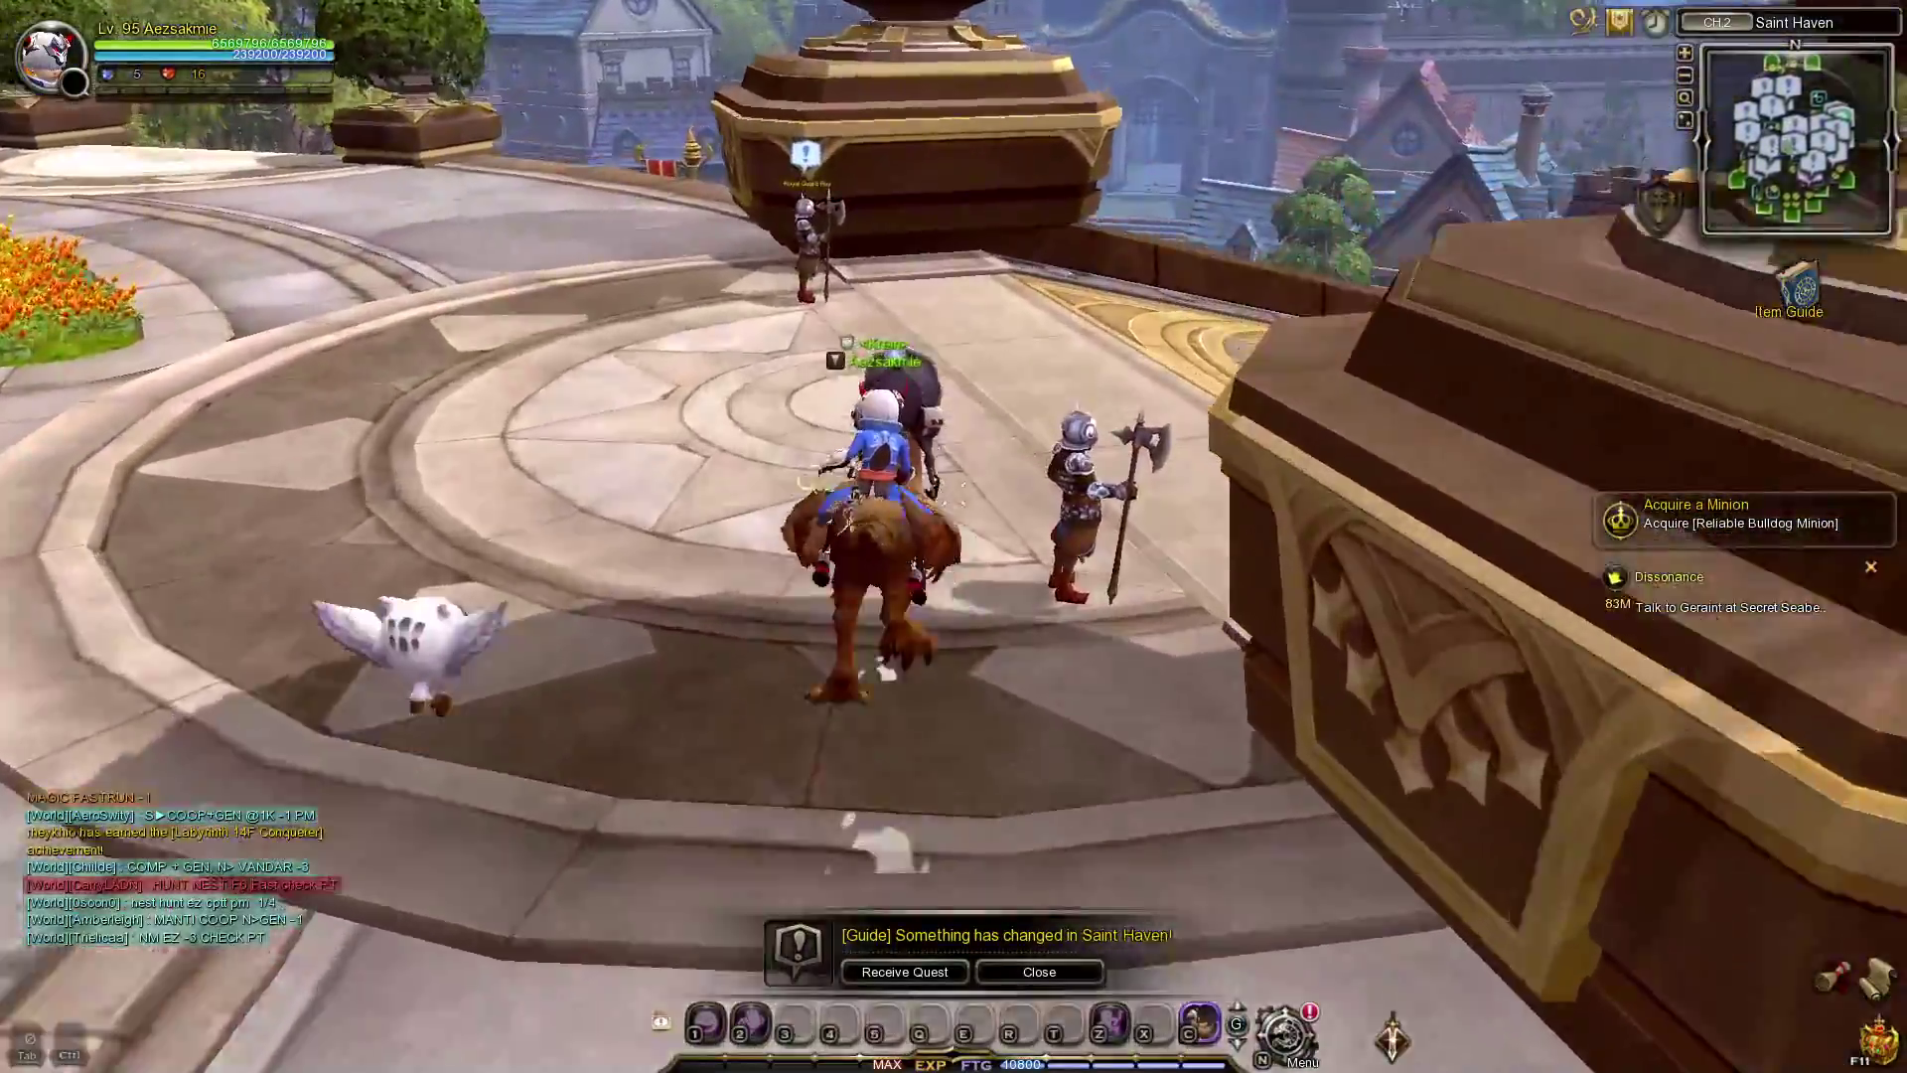
{"action": "key", "text": "w"}
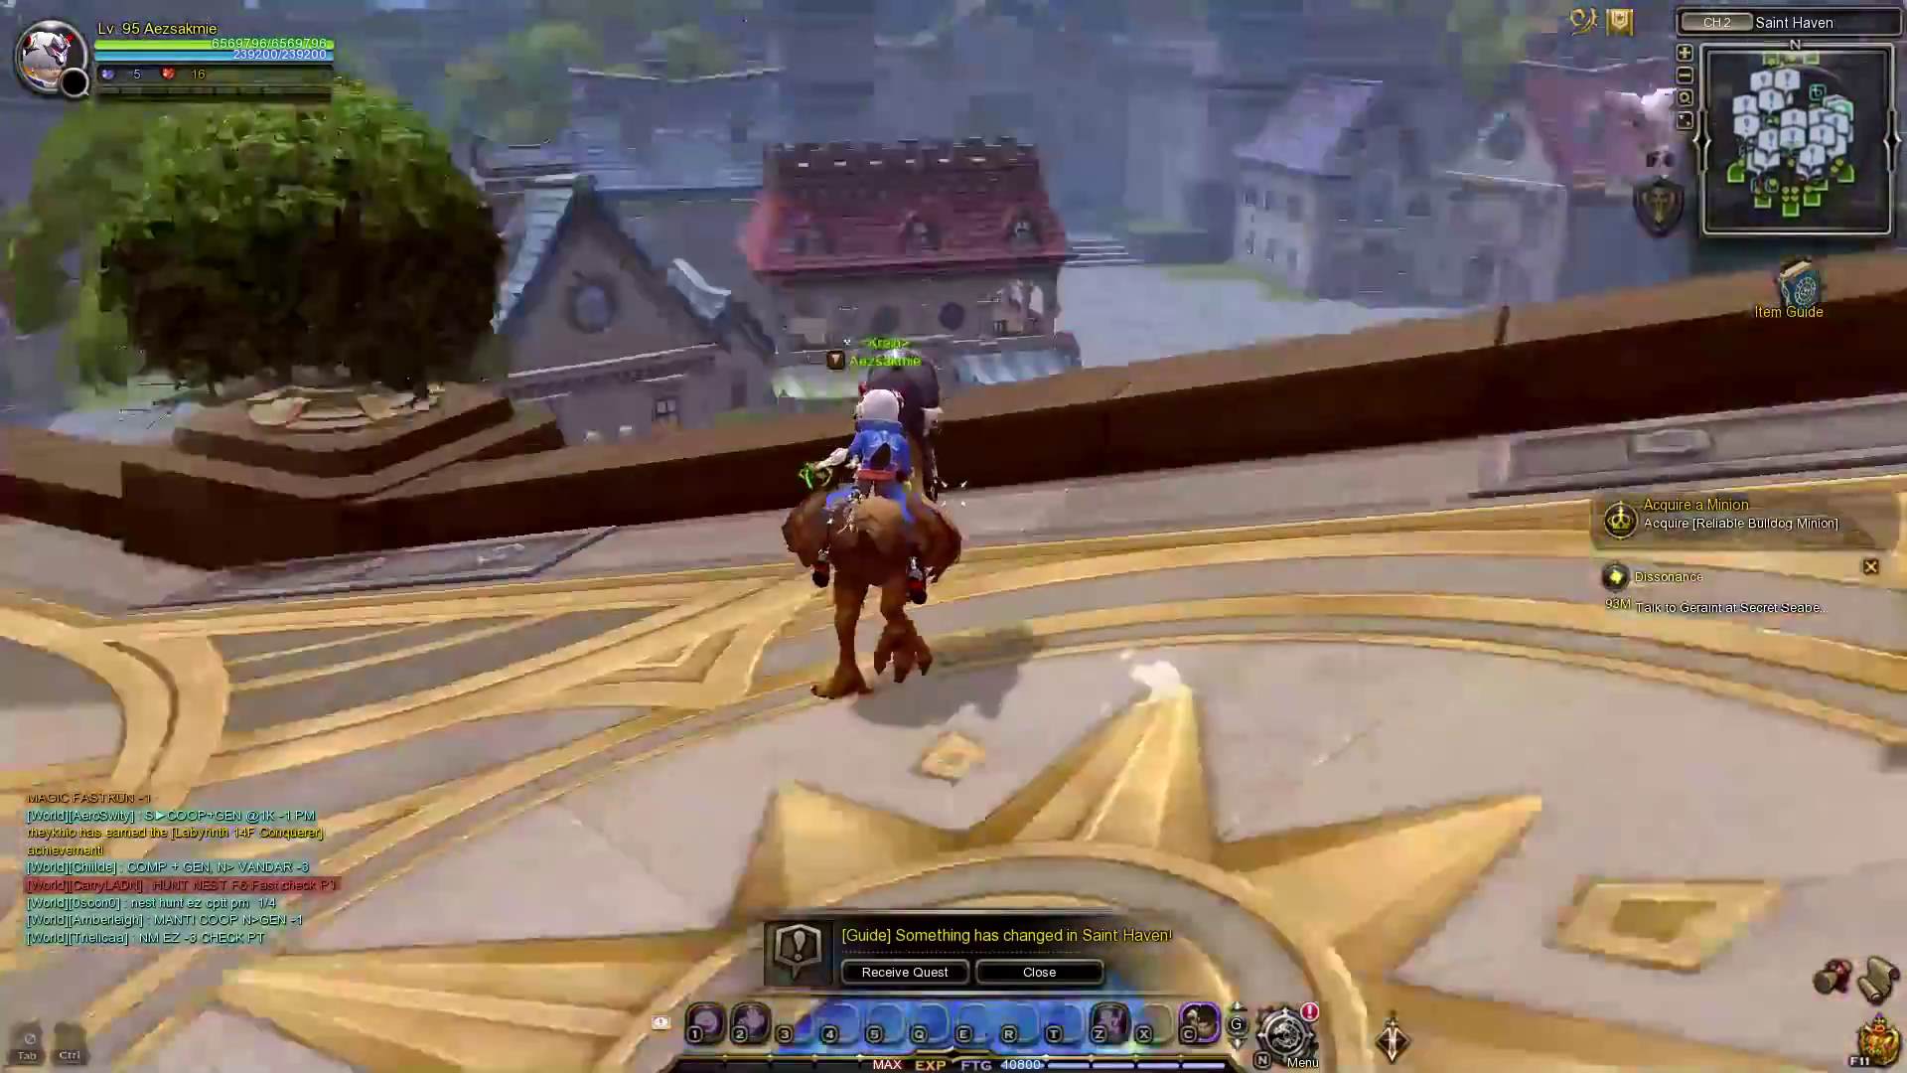
{"action": "key", "text": "space"}
{"action": "key", "text": "w"}
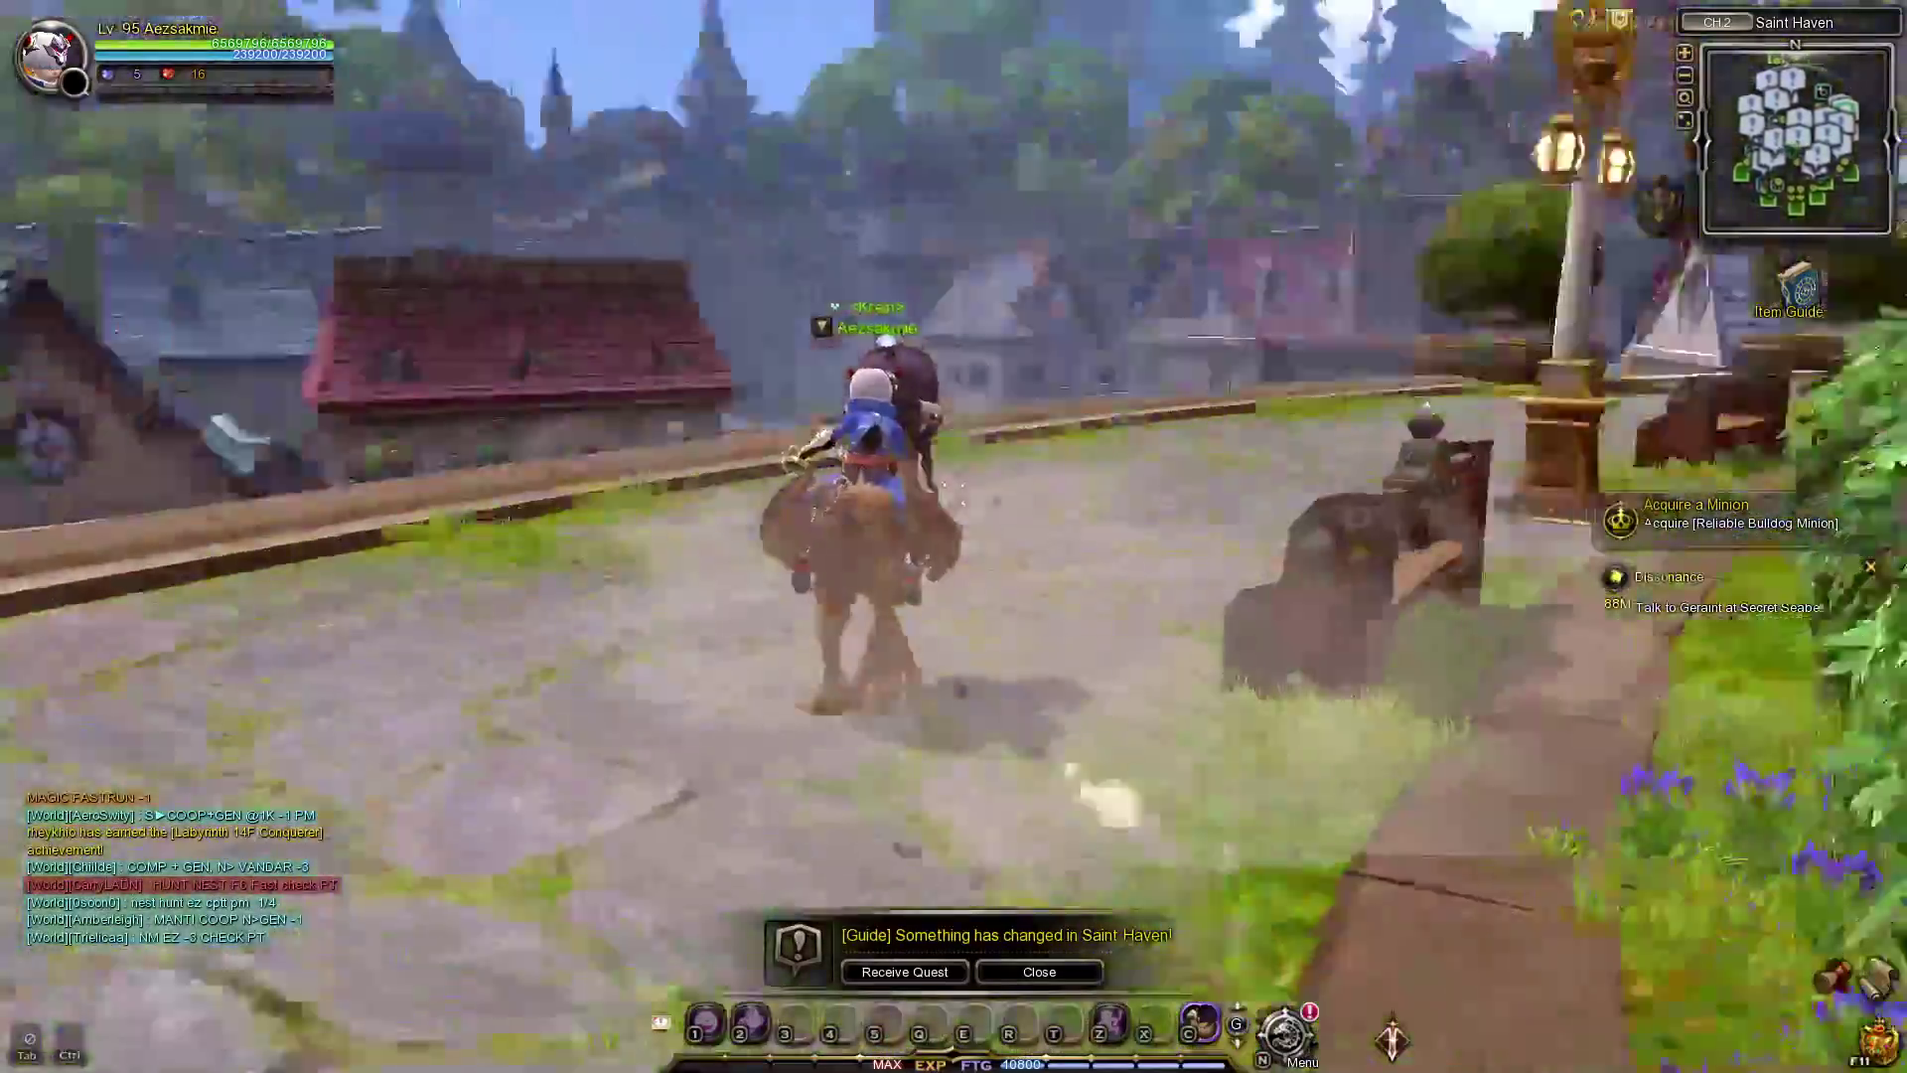